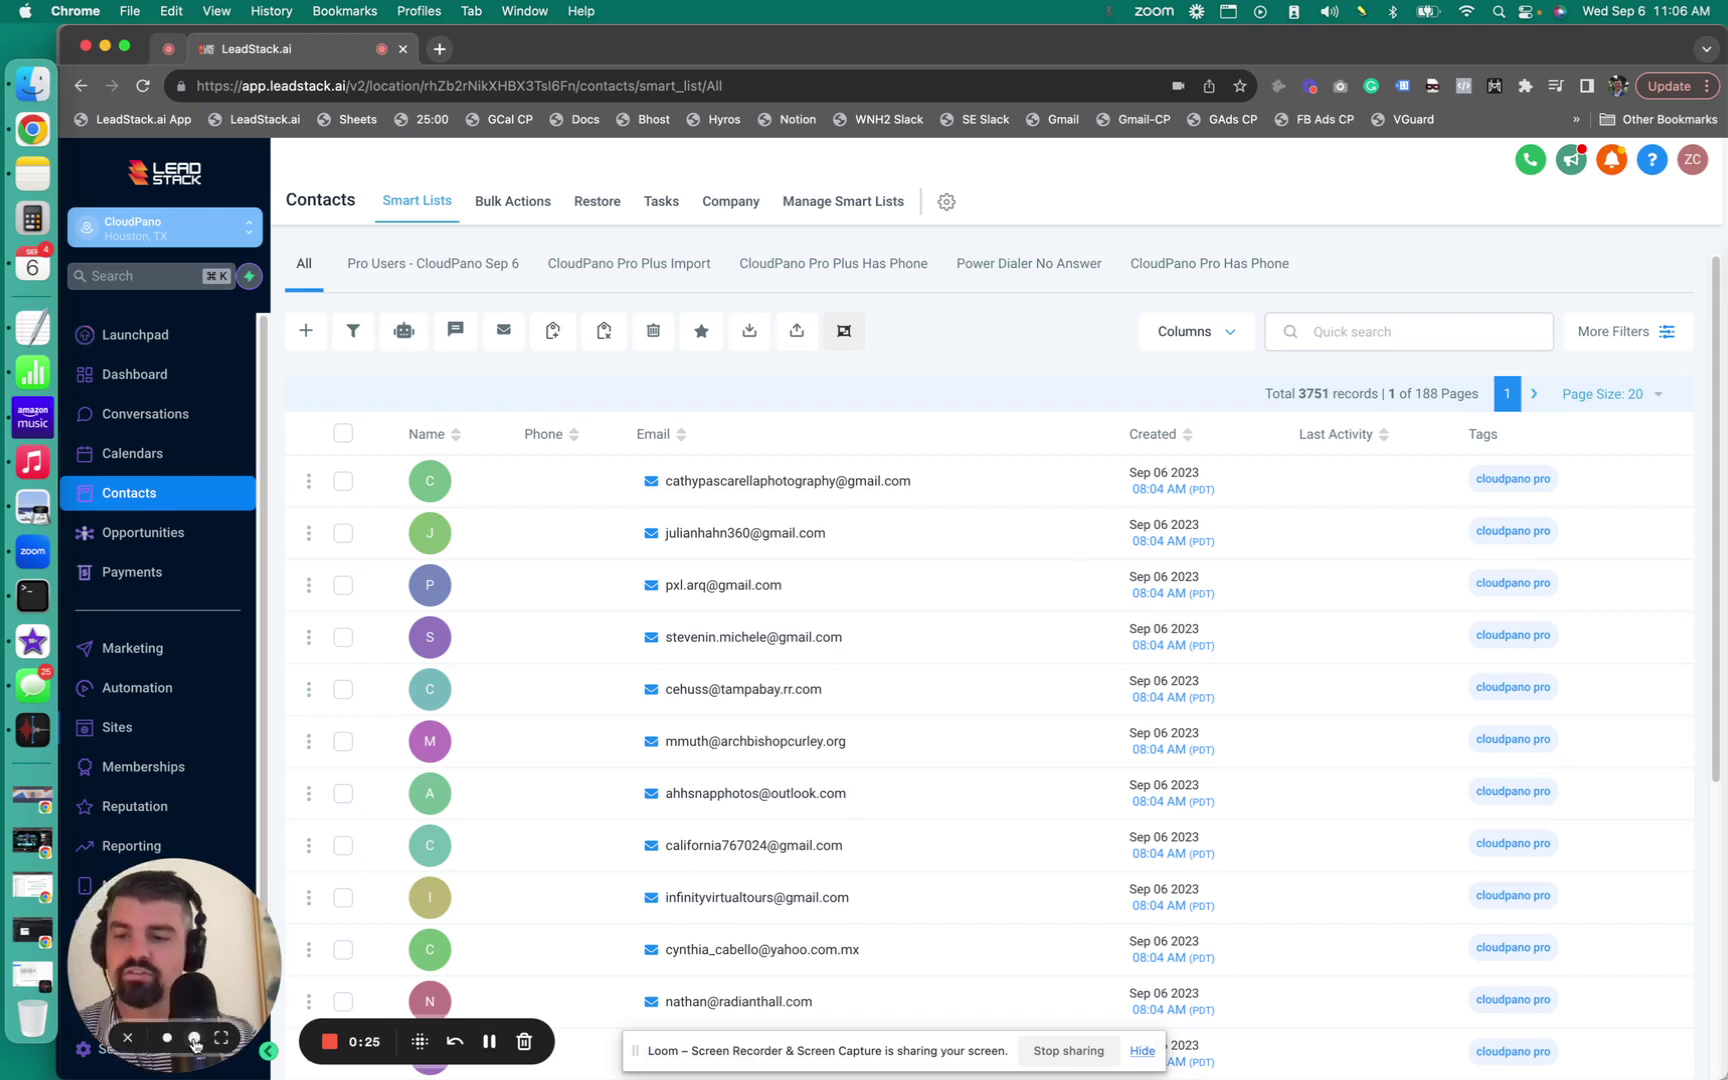
# Open the CloudPano Pro Plus Import smart list and check its total of 1098 records.
pyautogui.click(196, 1040)
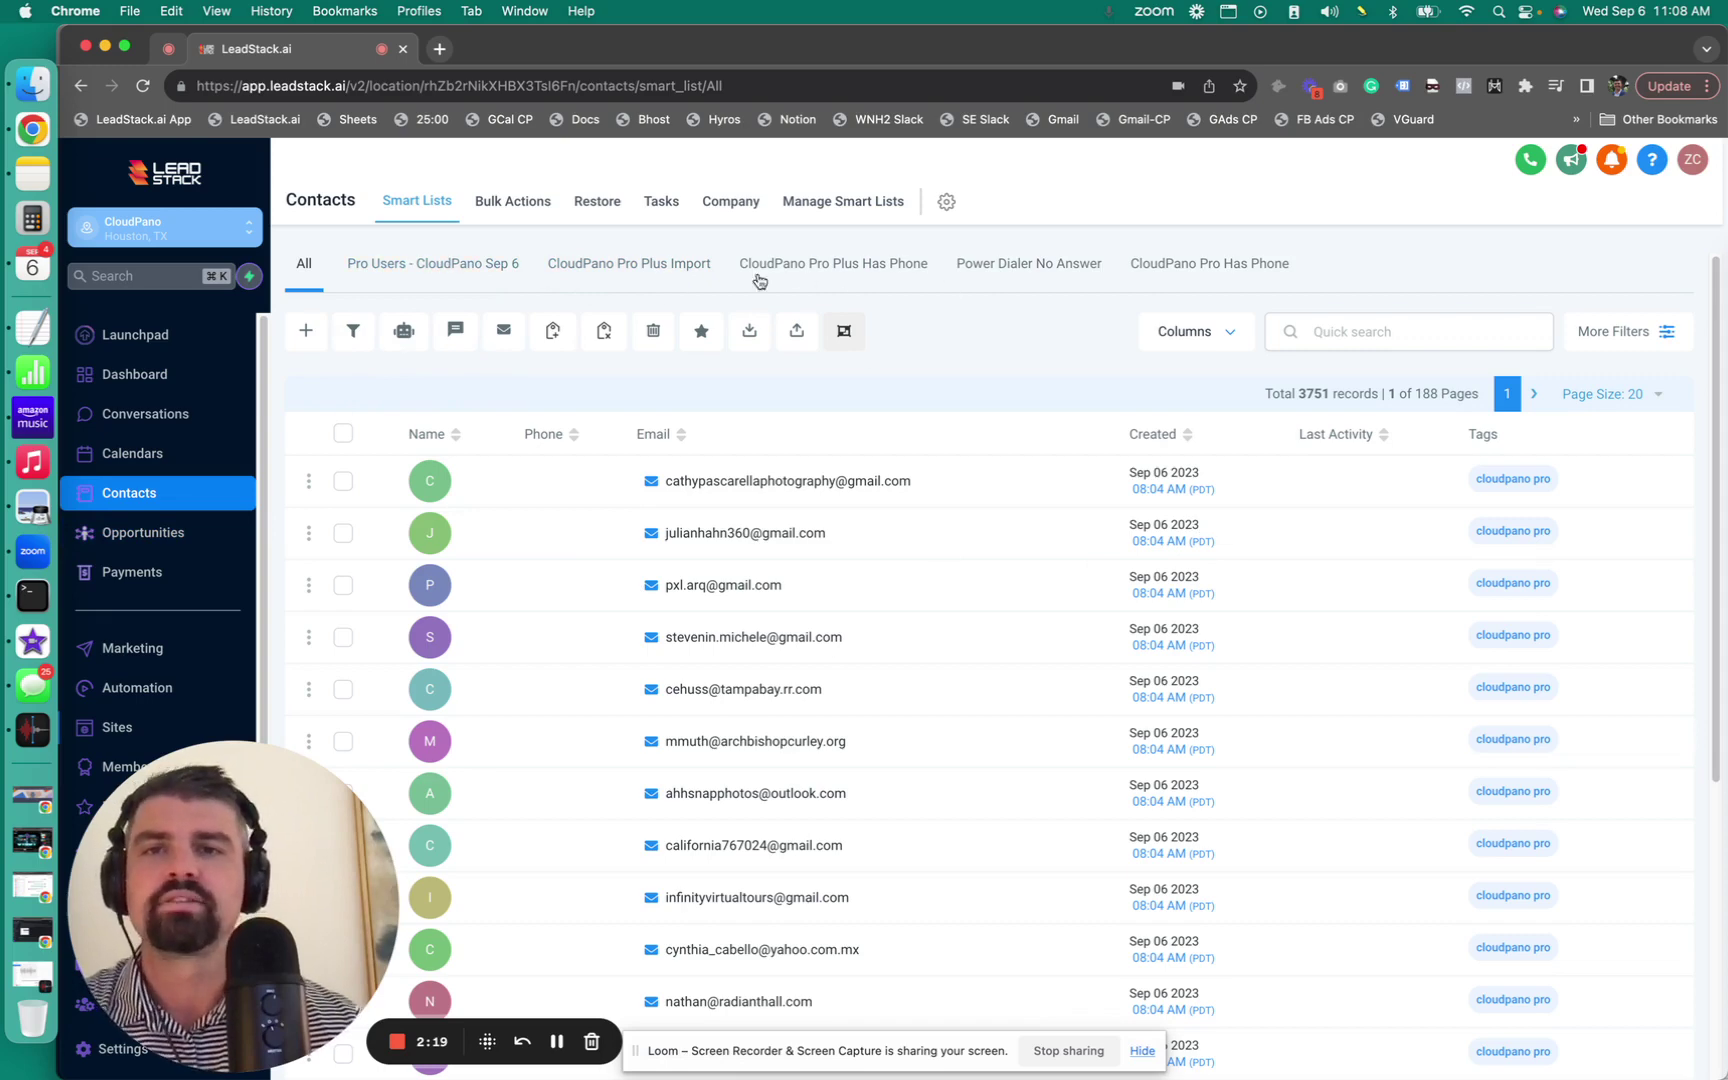
pyautogui.click(601, 270)
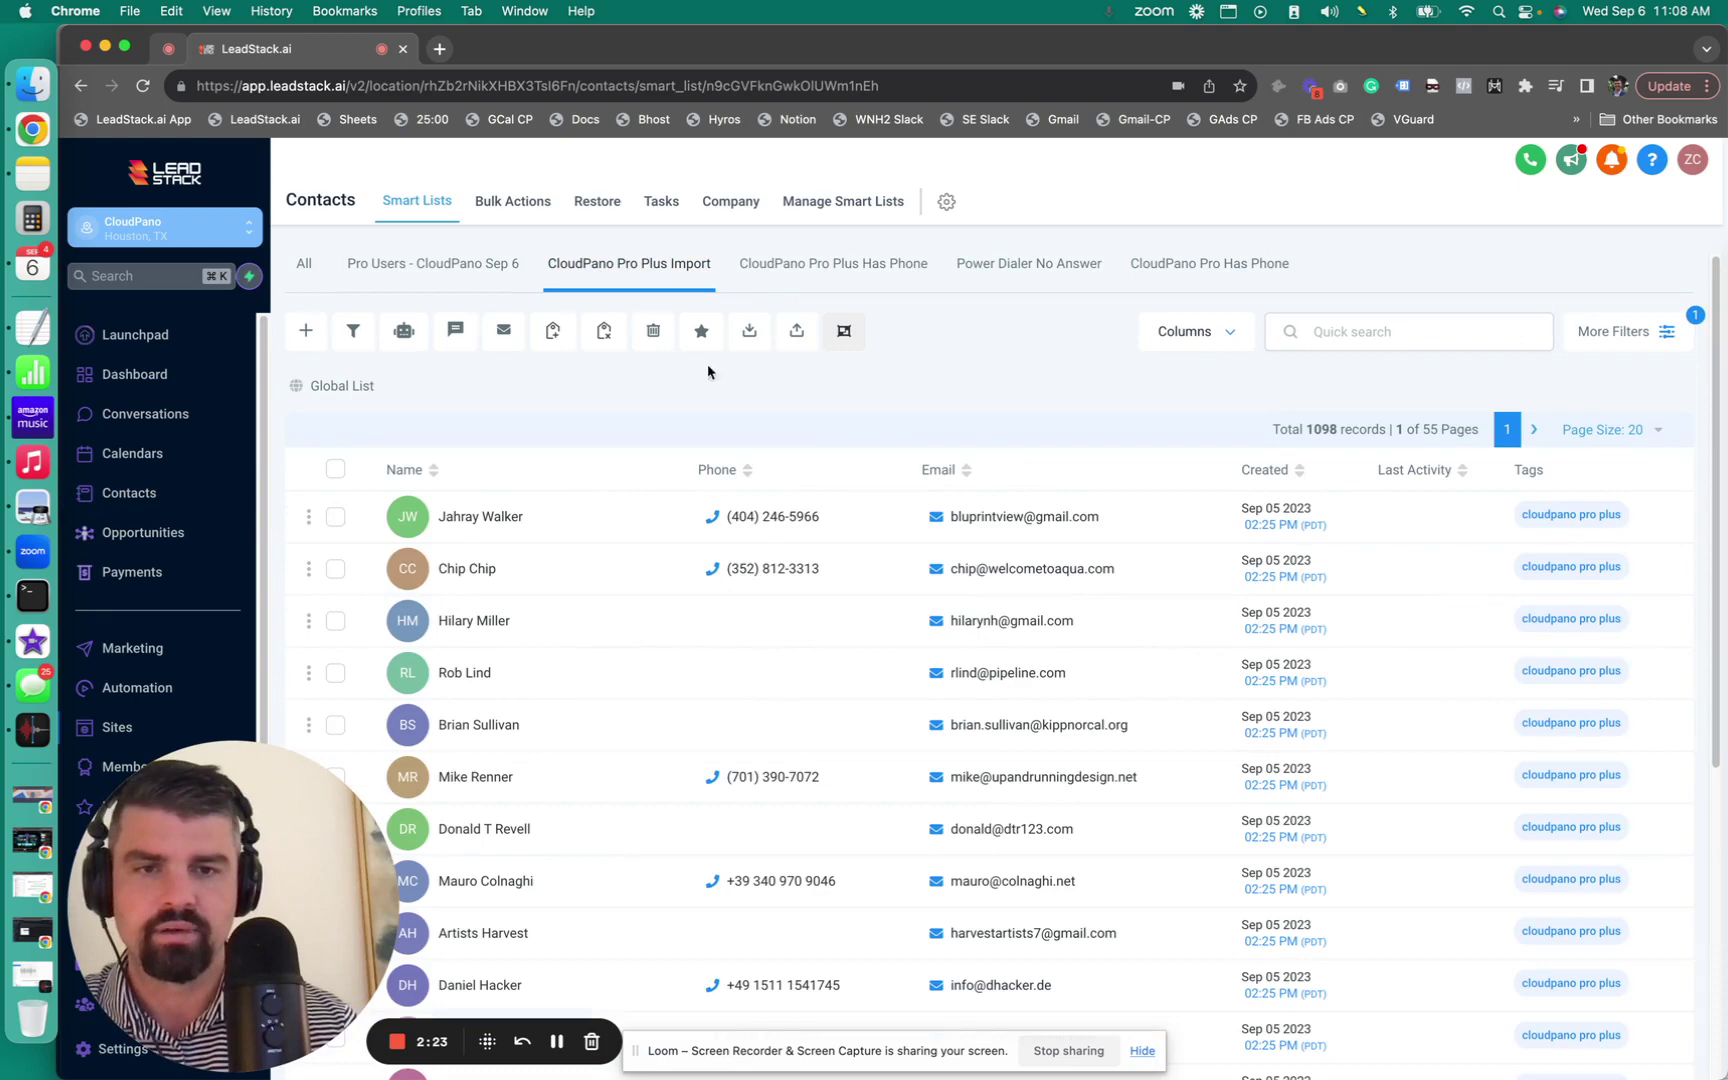
pyautogui.scroll(-5, 740, 650)
pyautogui.scroll(5, 765, 652)
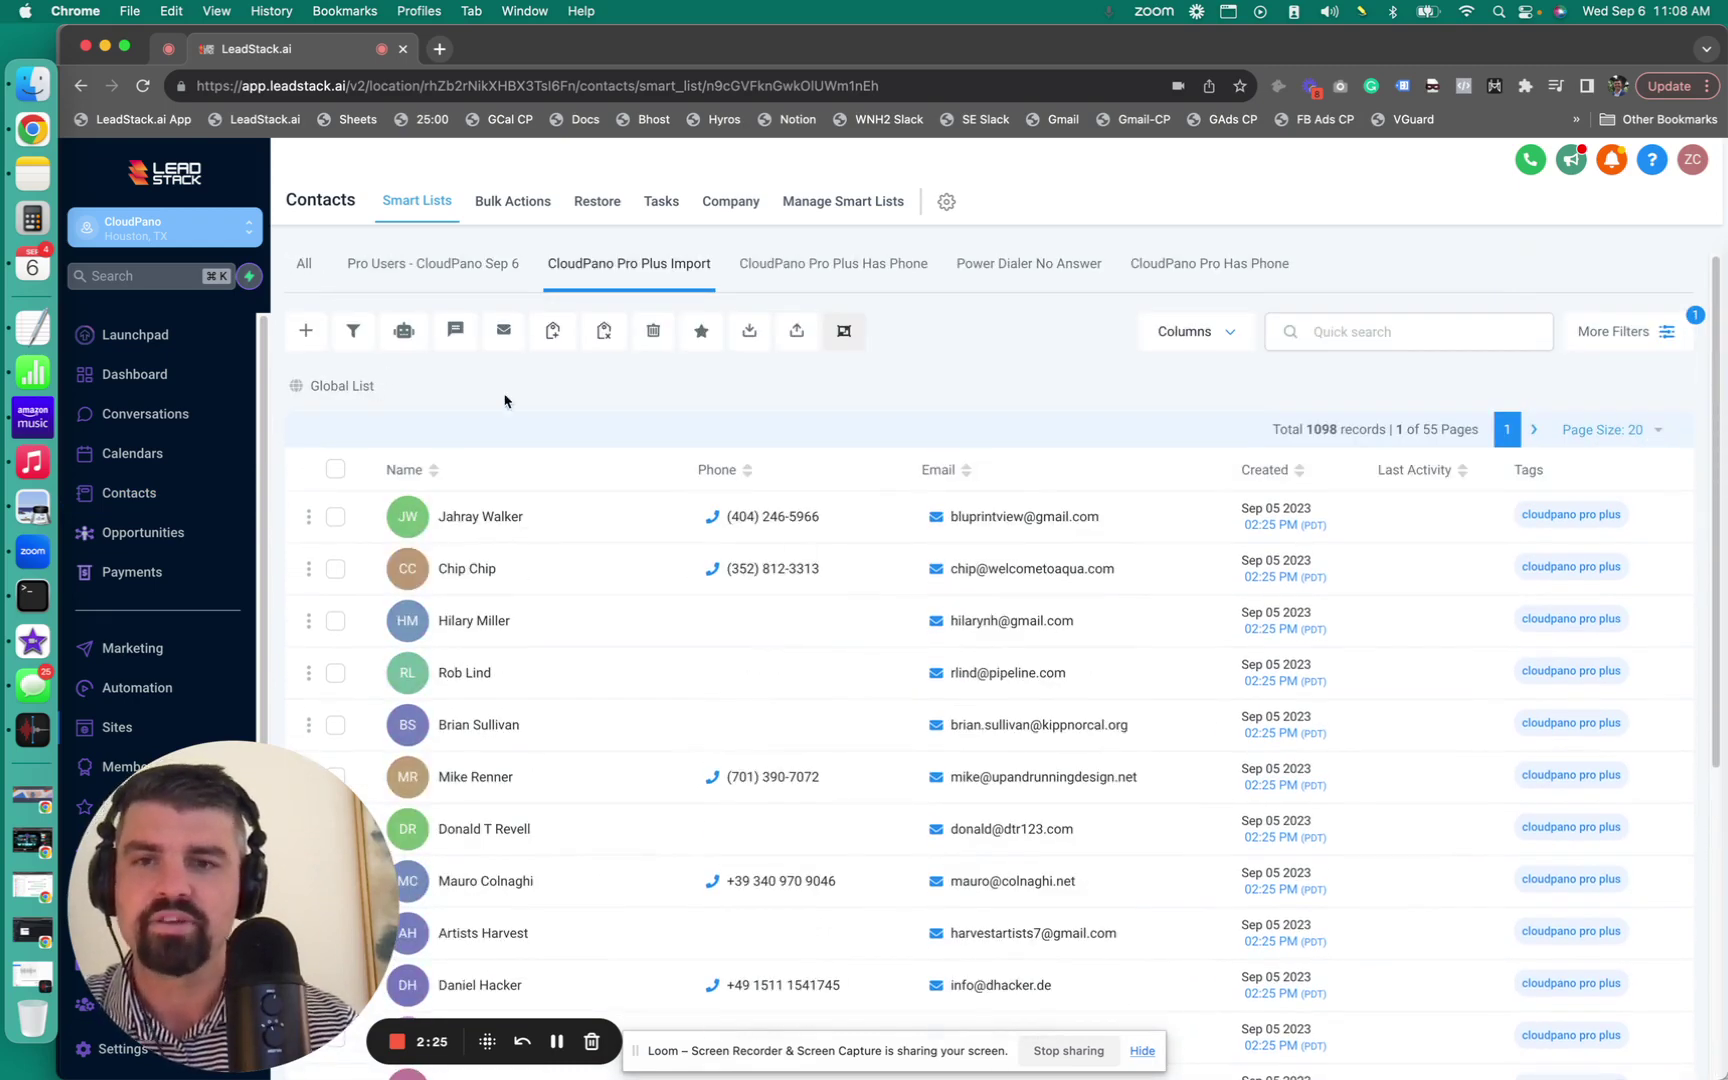
pyautogui.moveTo(1309, 430); pyautogui.dragTo(1341, 423)
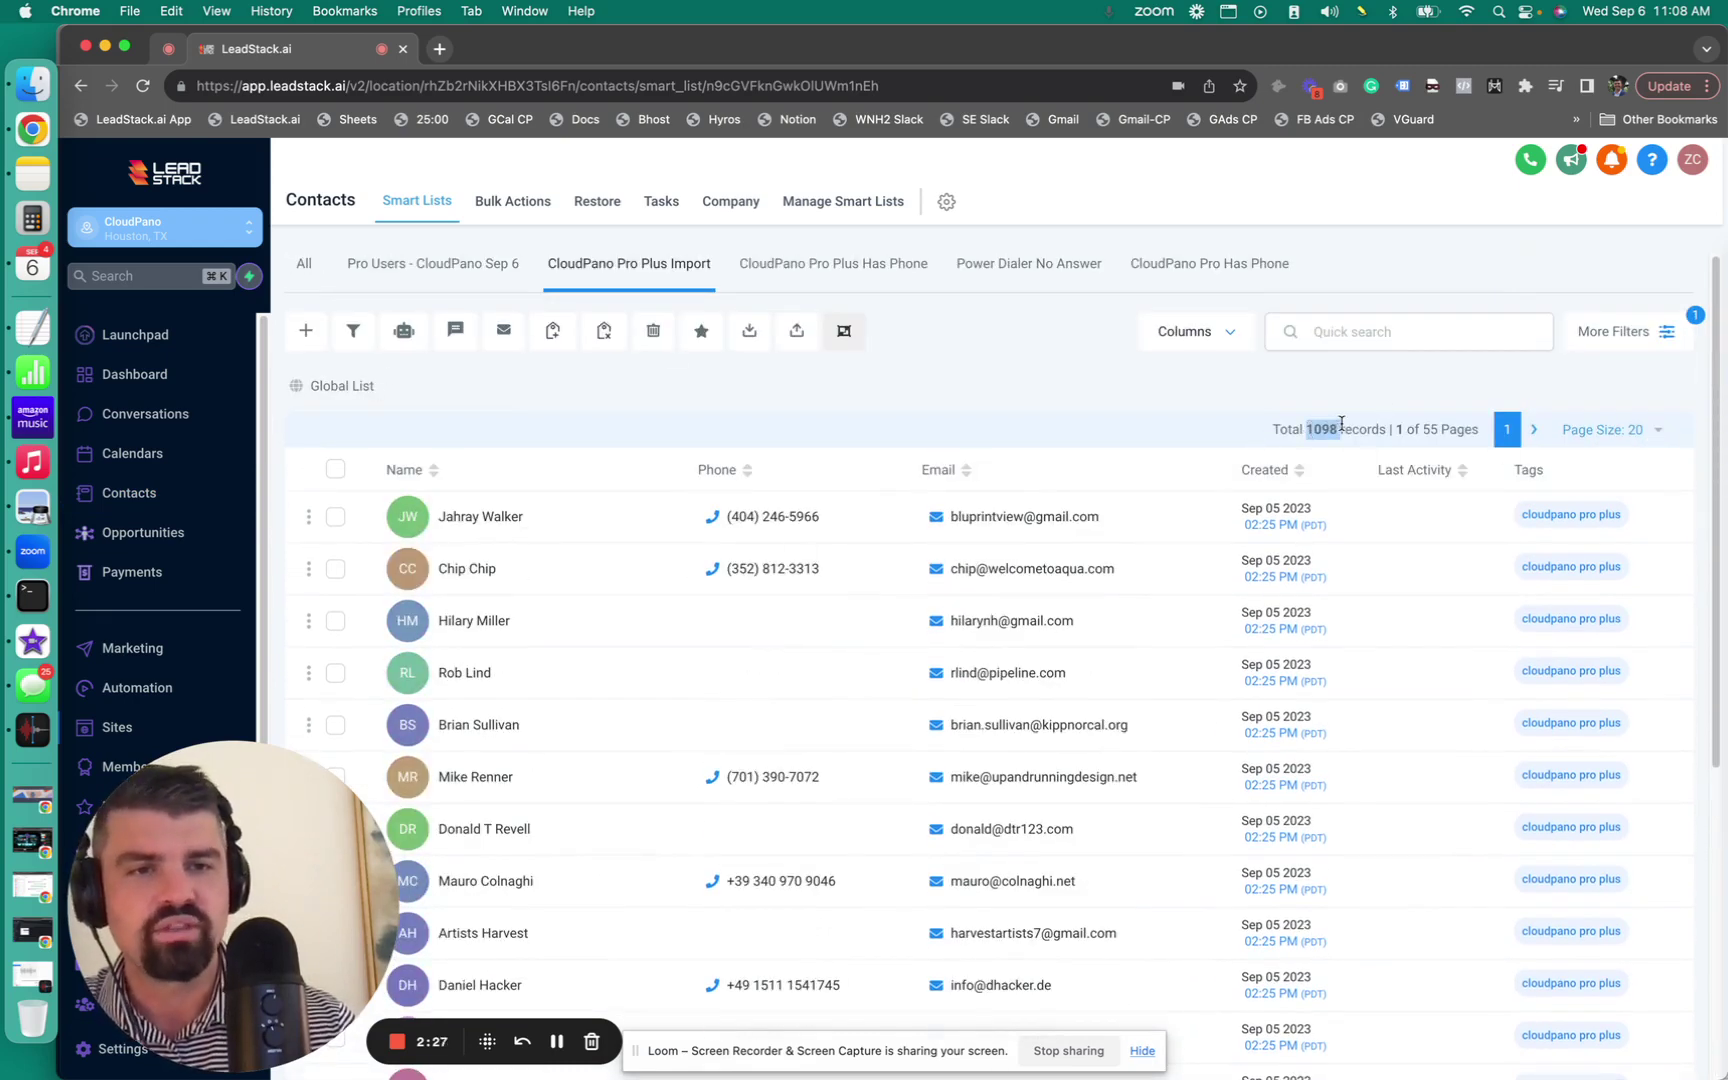
pyautogui.click(1342, 423)
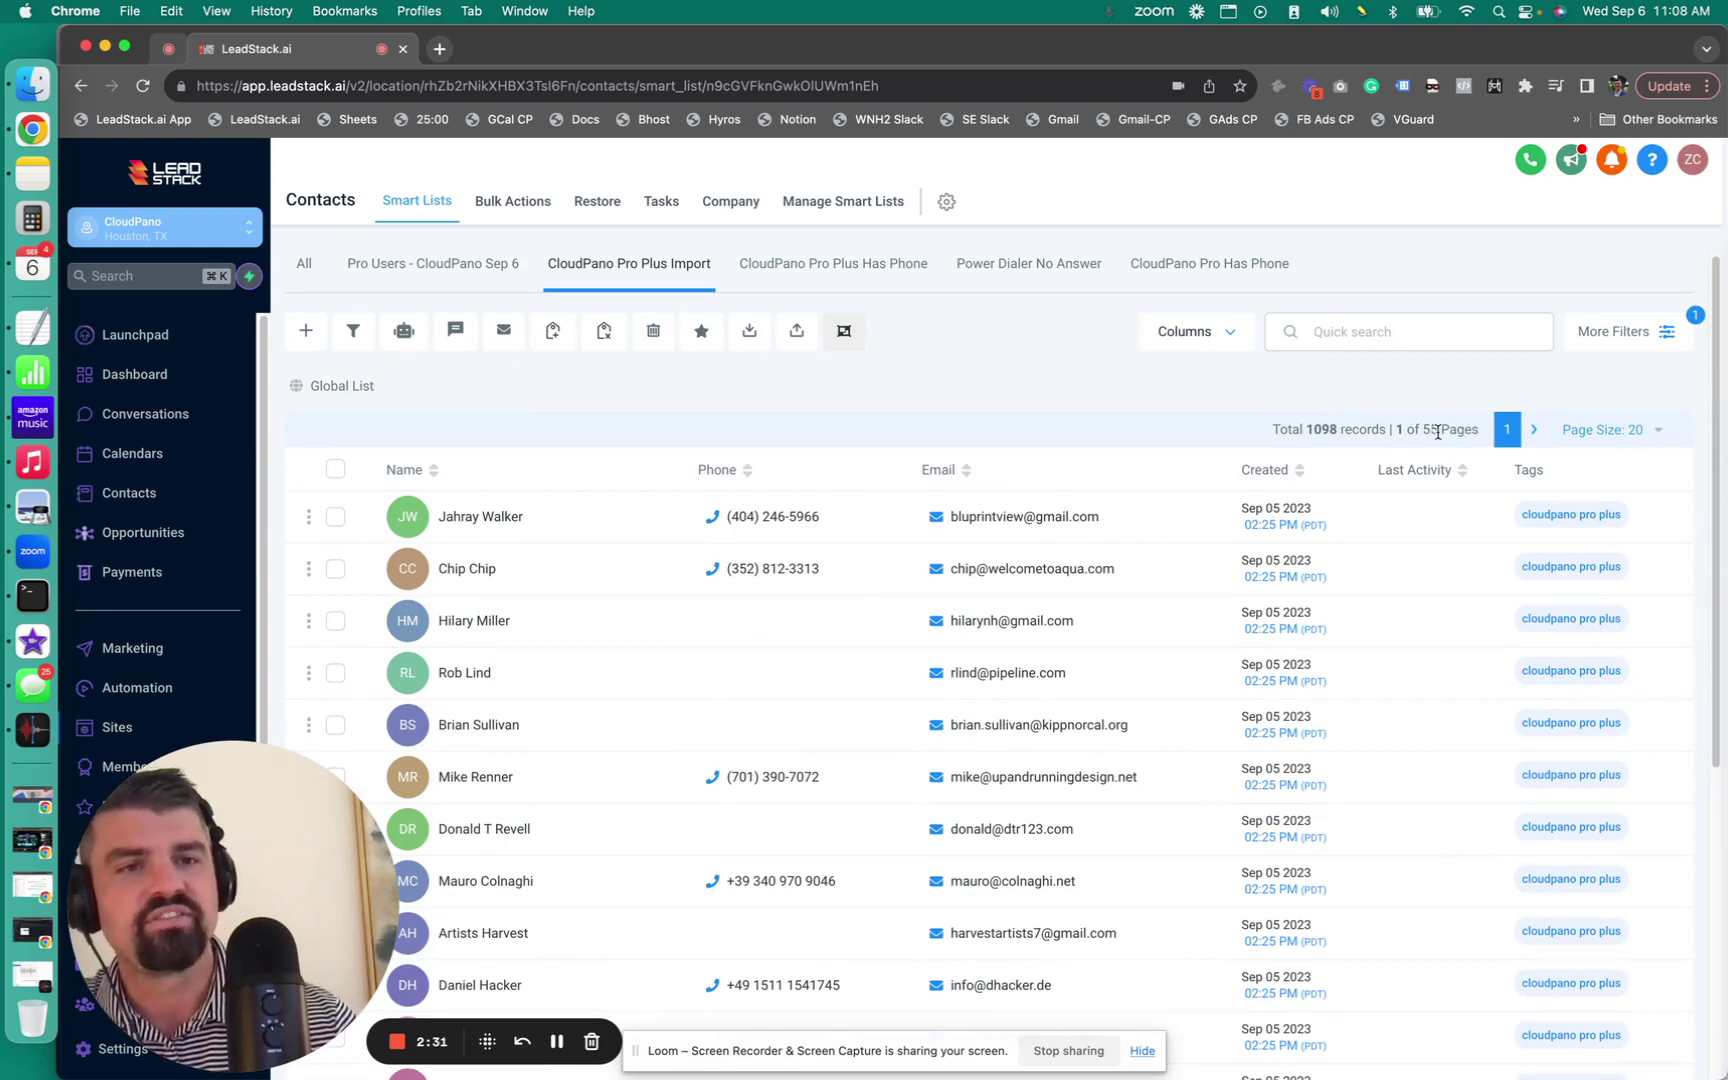
# Select all contacts on the page, extend the selection to all 1098 records, then unselect them.
pyautogui.click(335, 469)
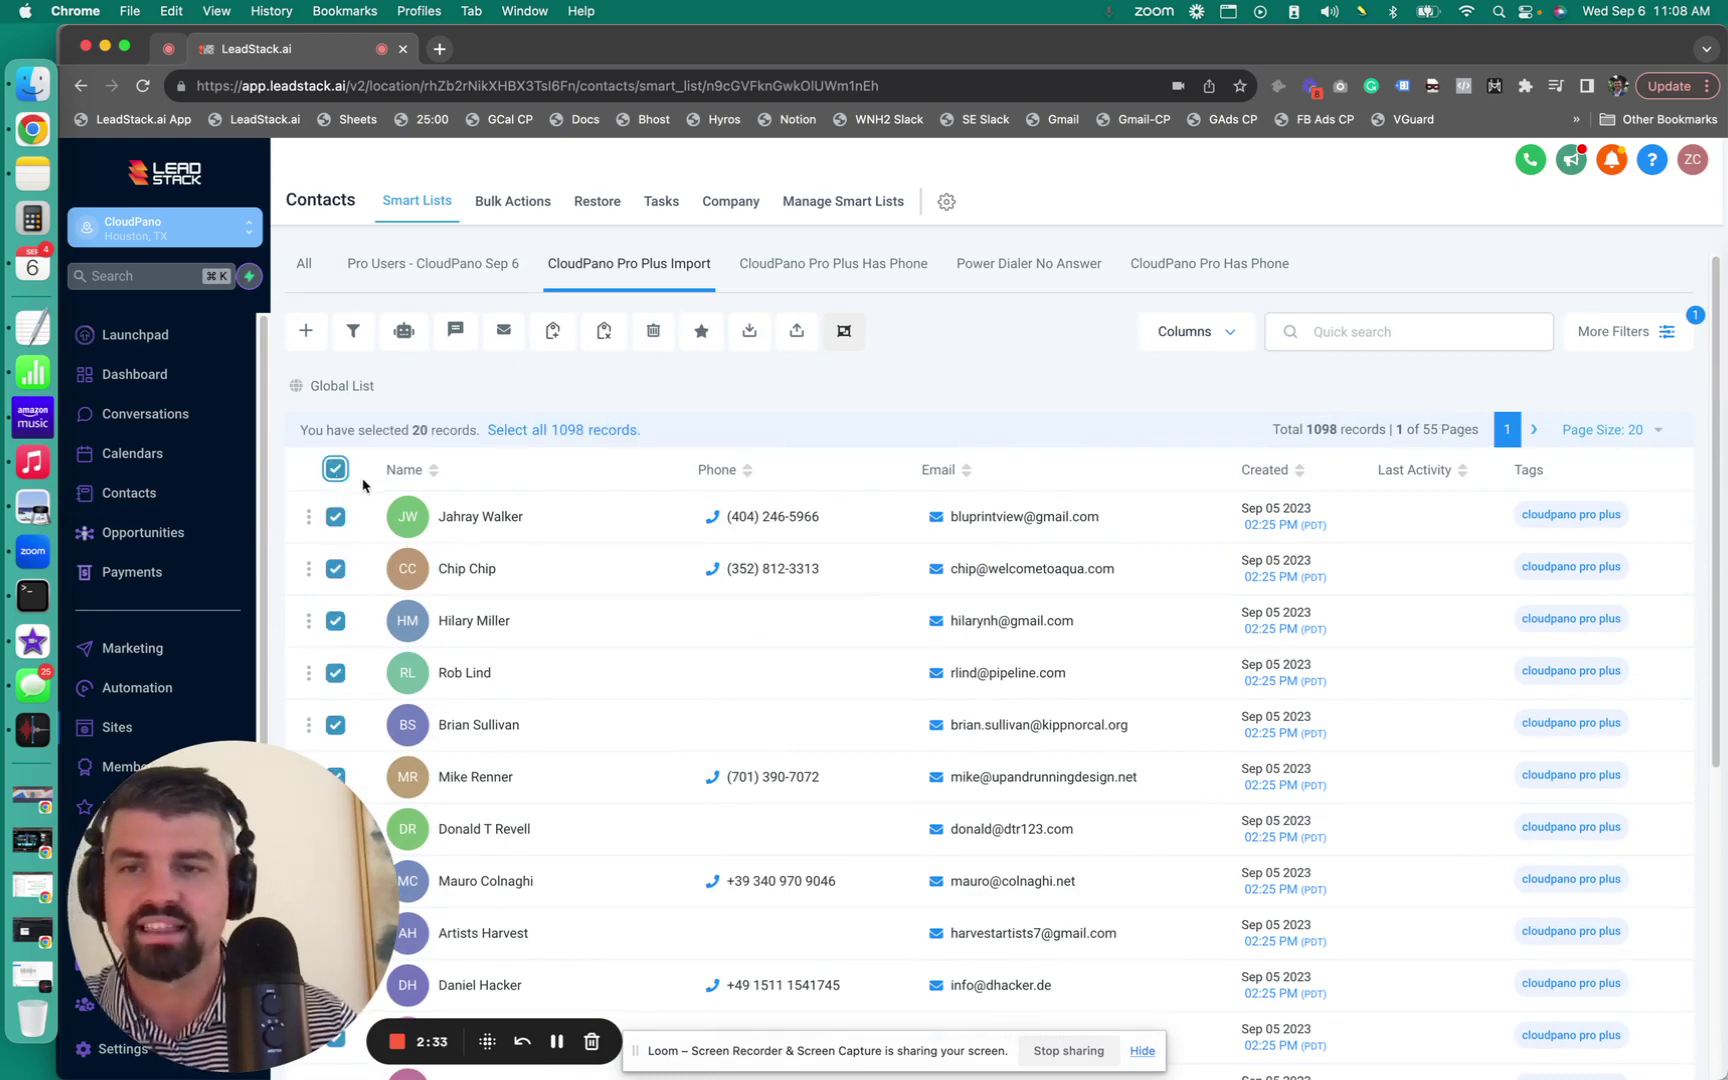
pyautogui.click(570, 432)
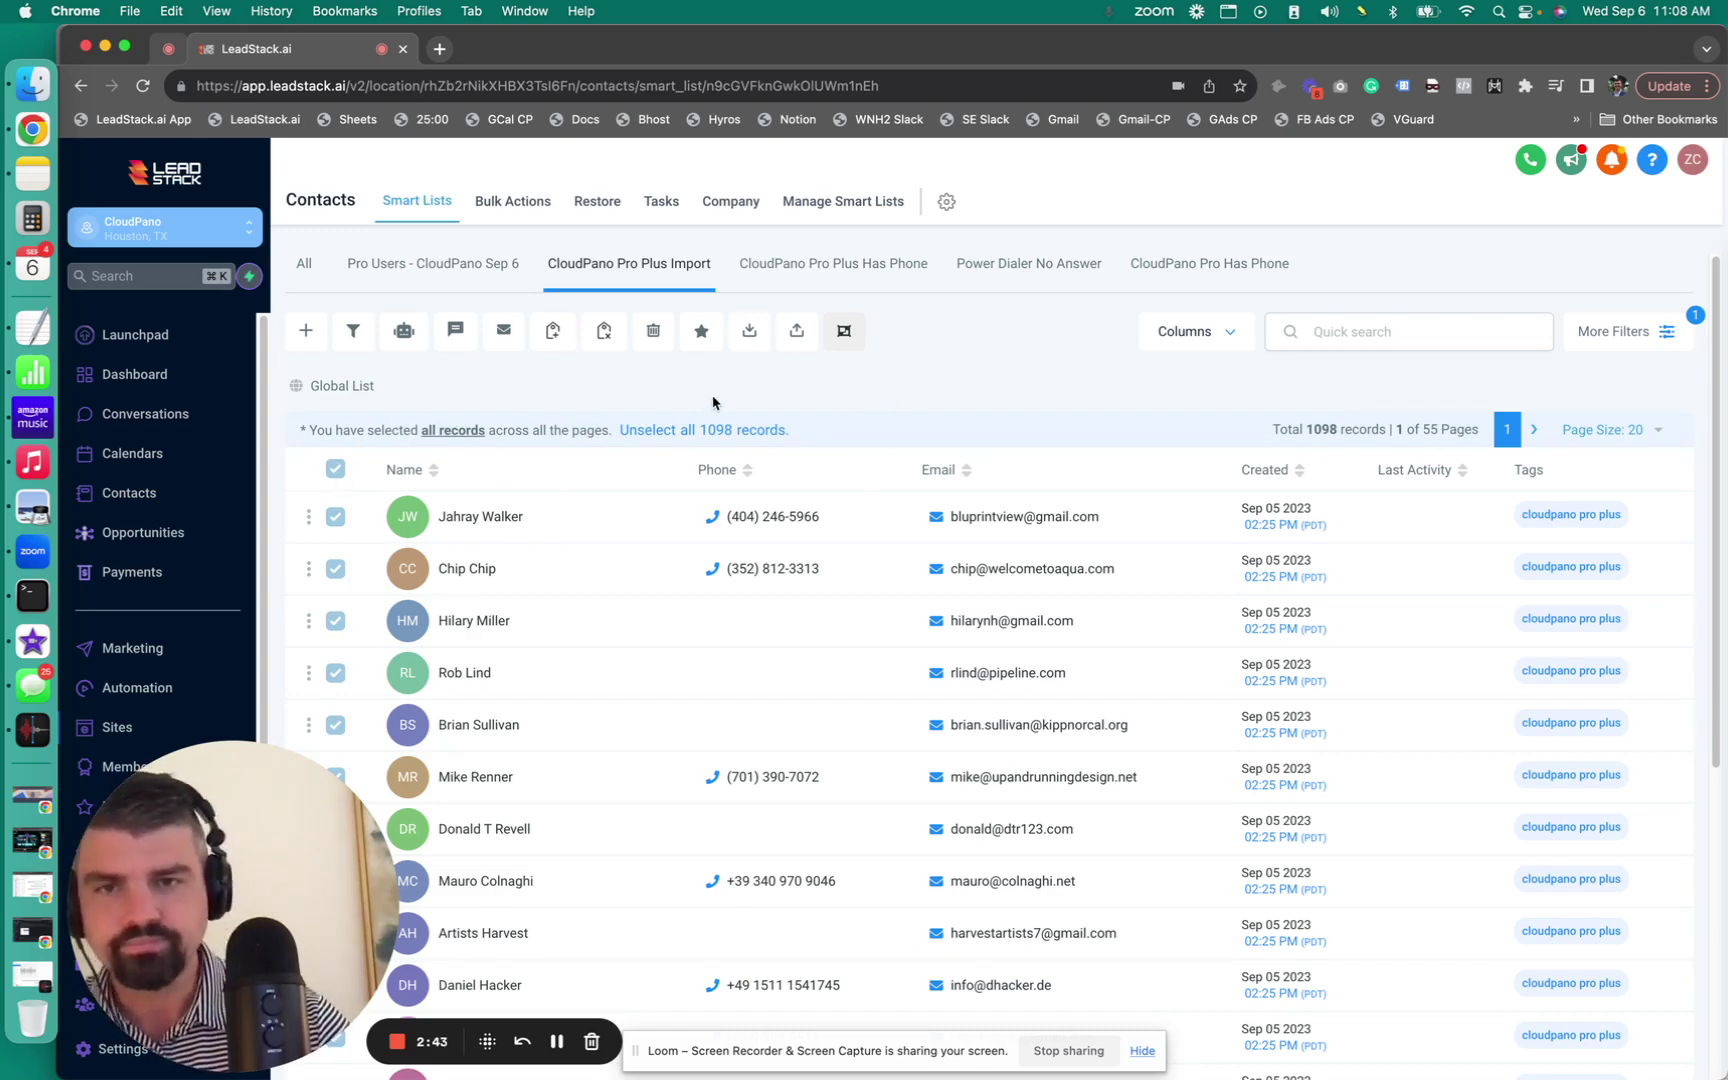
pyautogui.click(702, 432)
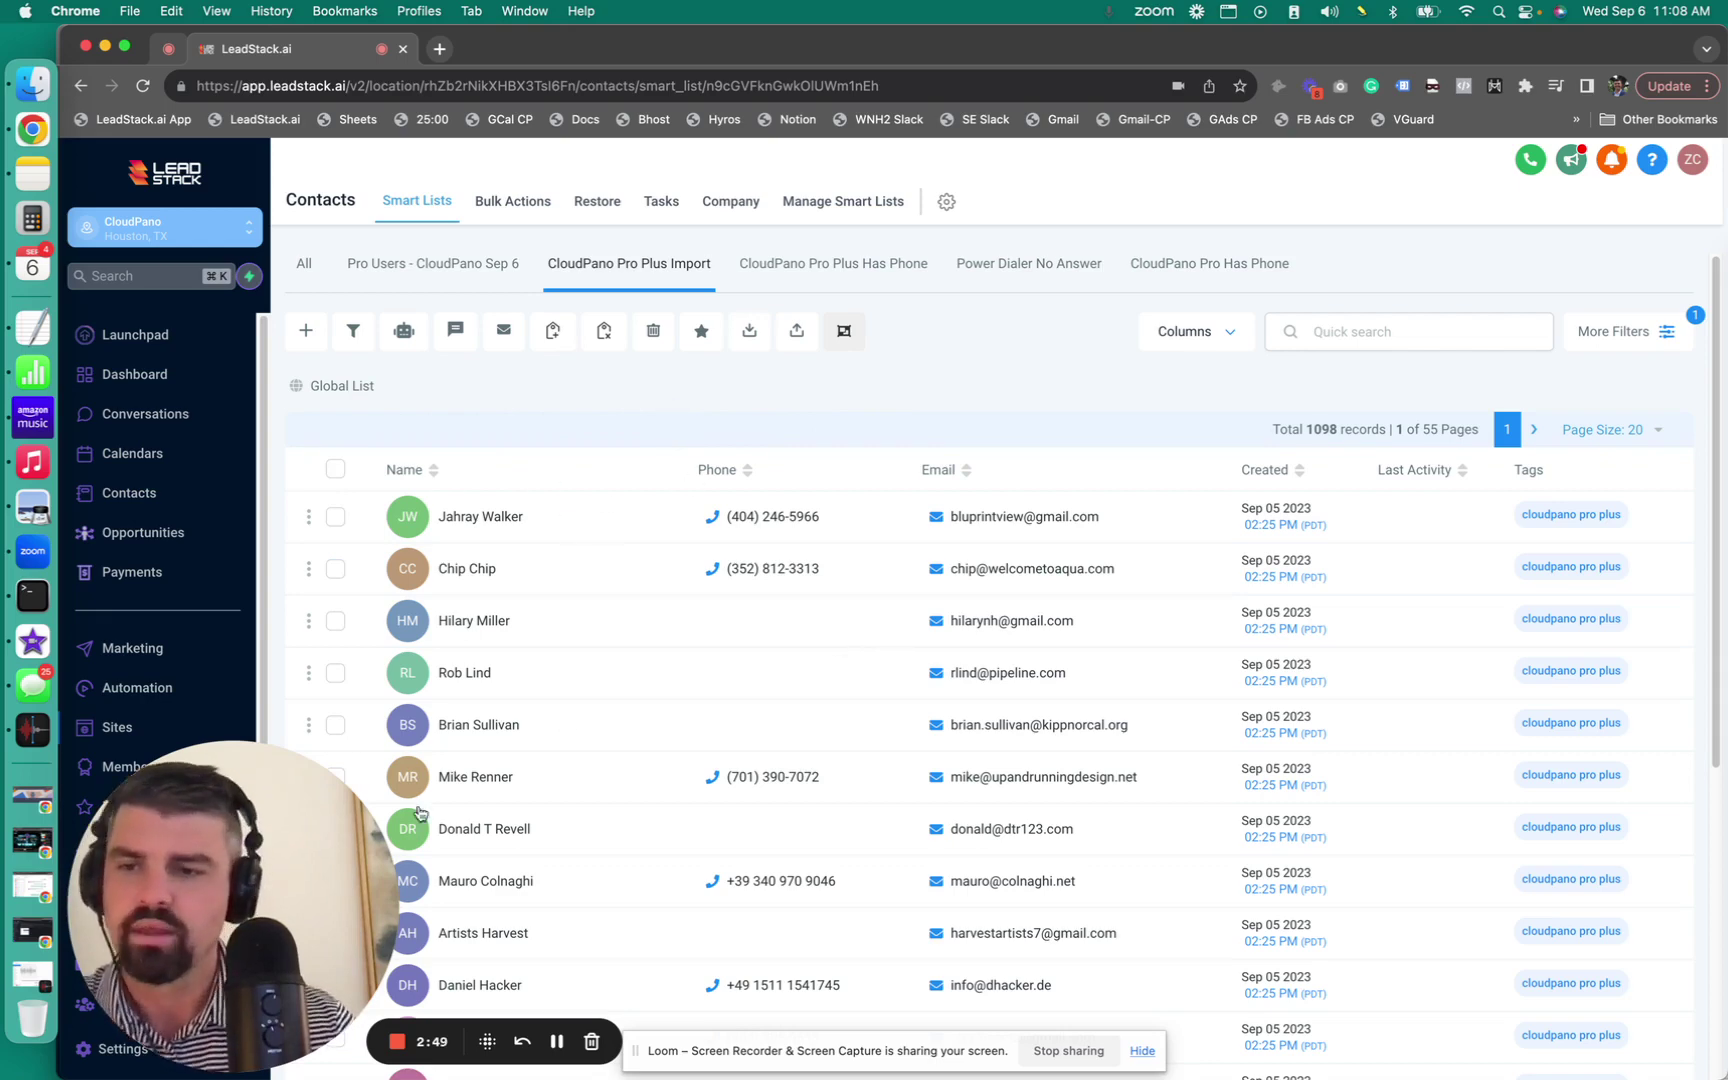
pyautogui.moveTo(241, 819); pyautogui.dragTo(241, 224)
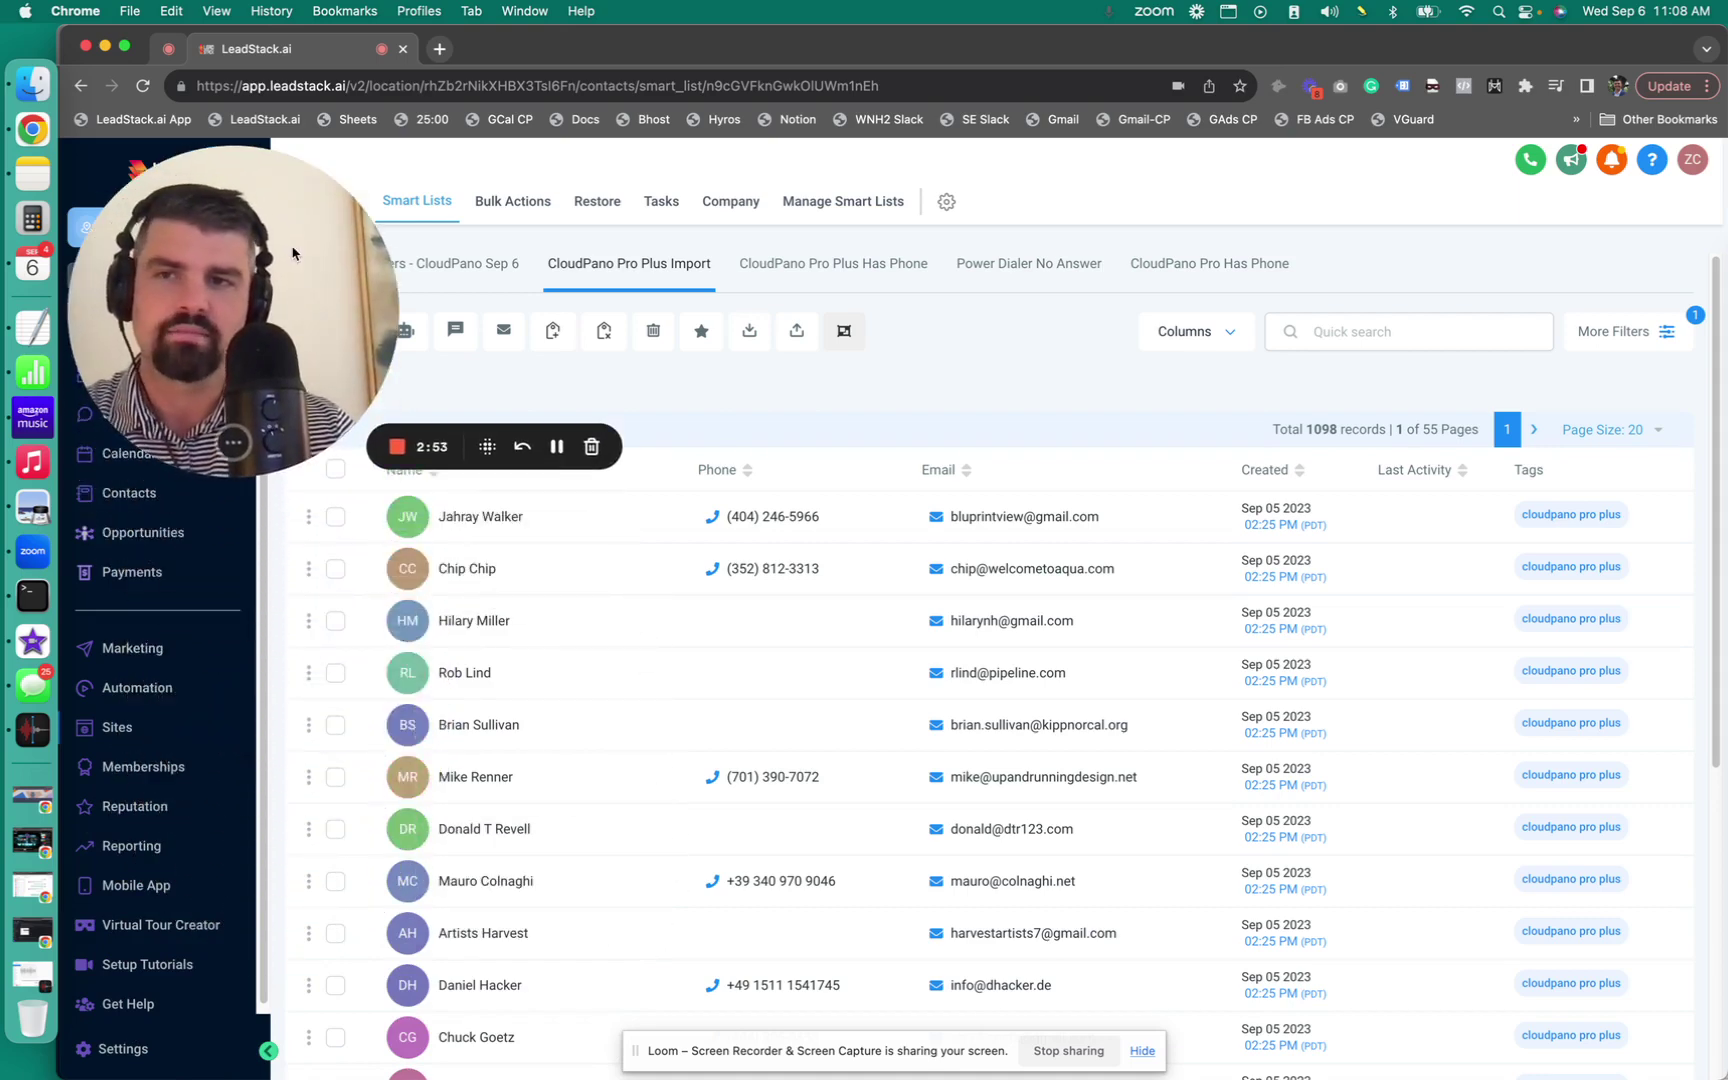
# Browse the Marketing email templates, then go to the Automation workflow list.
pyautogui.moveTo(292, 252); pyautogui.dragTo(618, 647)
pyautogui.click(132, 648)
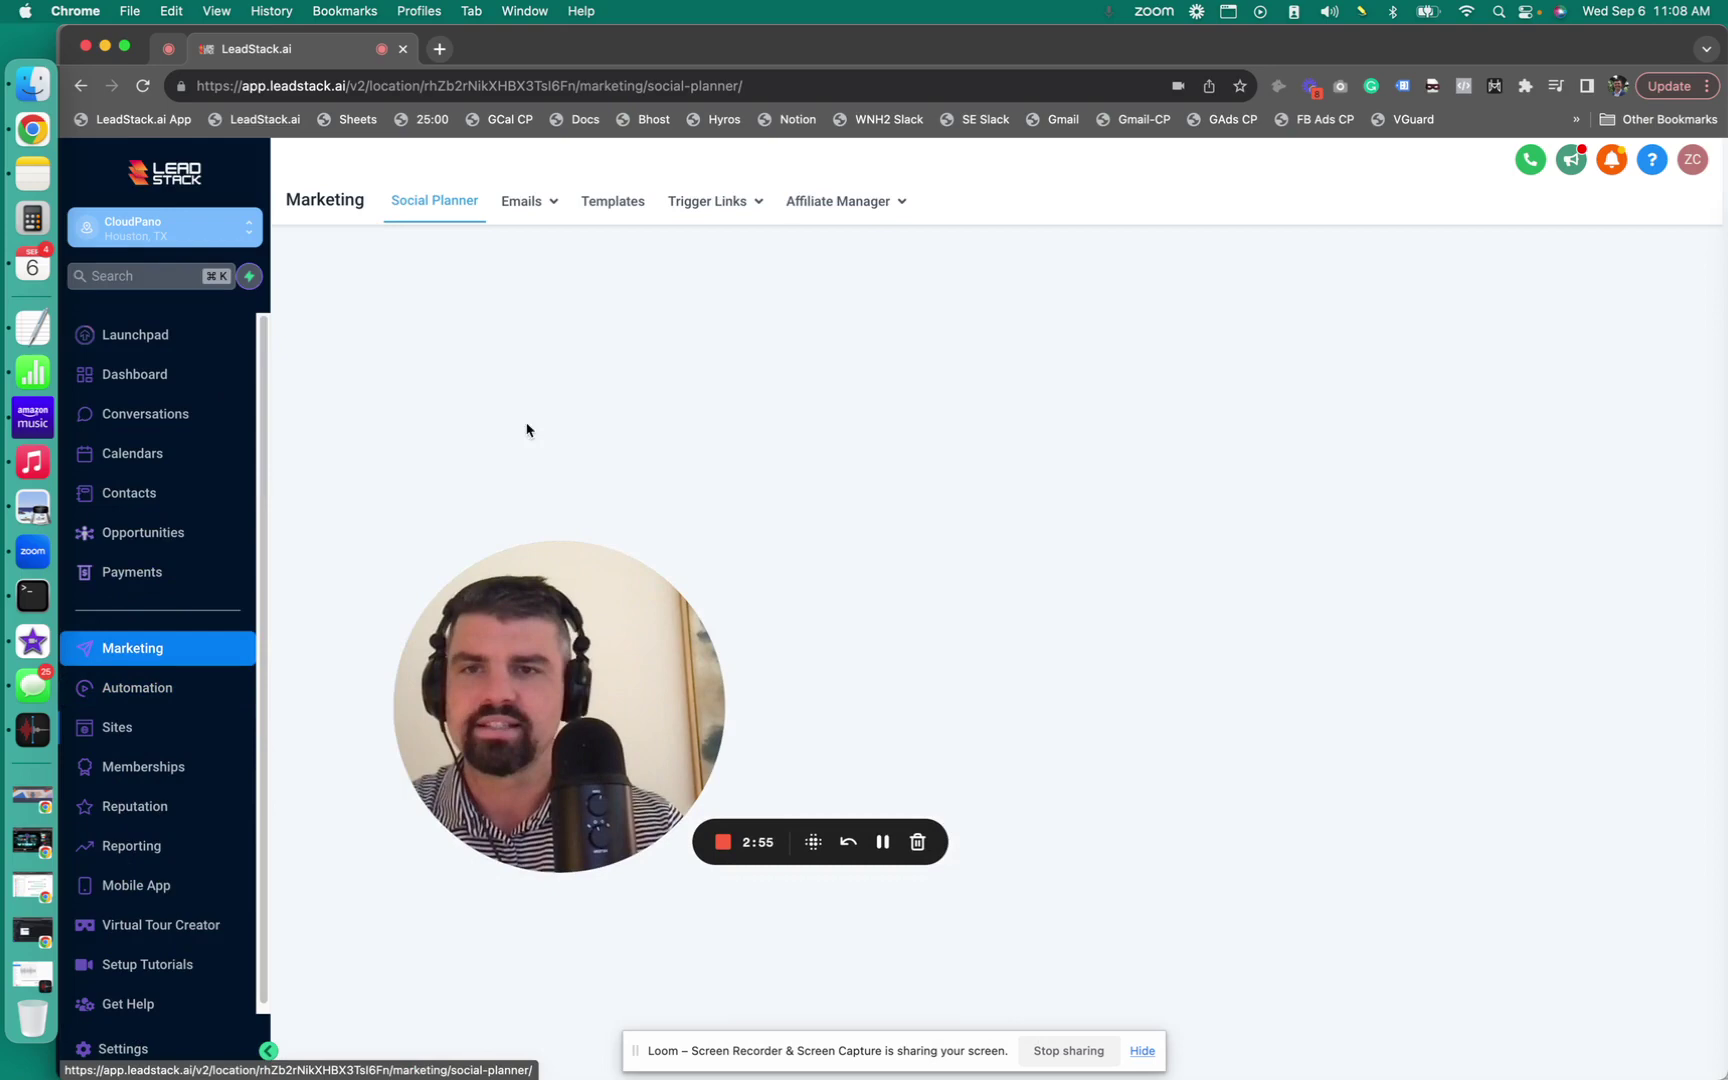
pyautogui.click(598, 200)
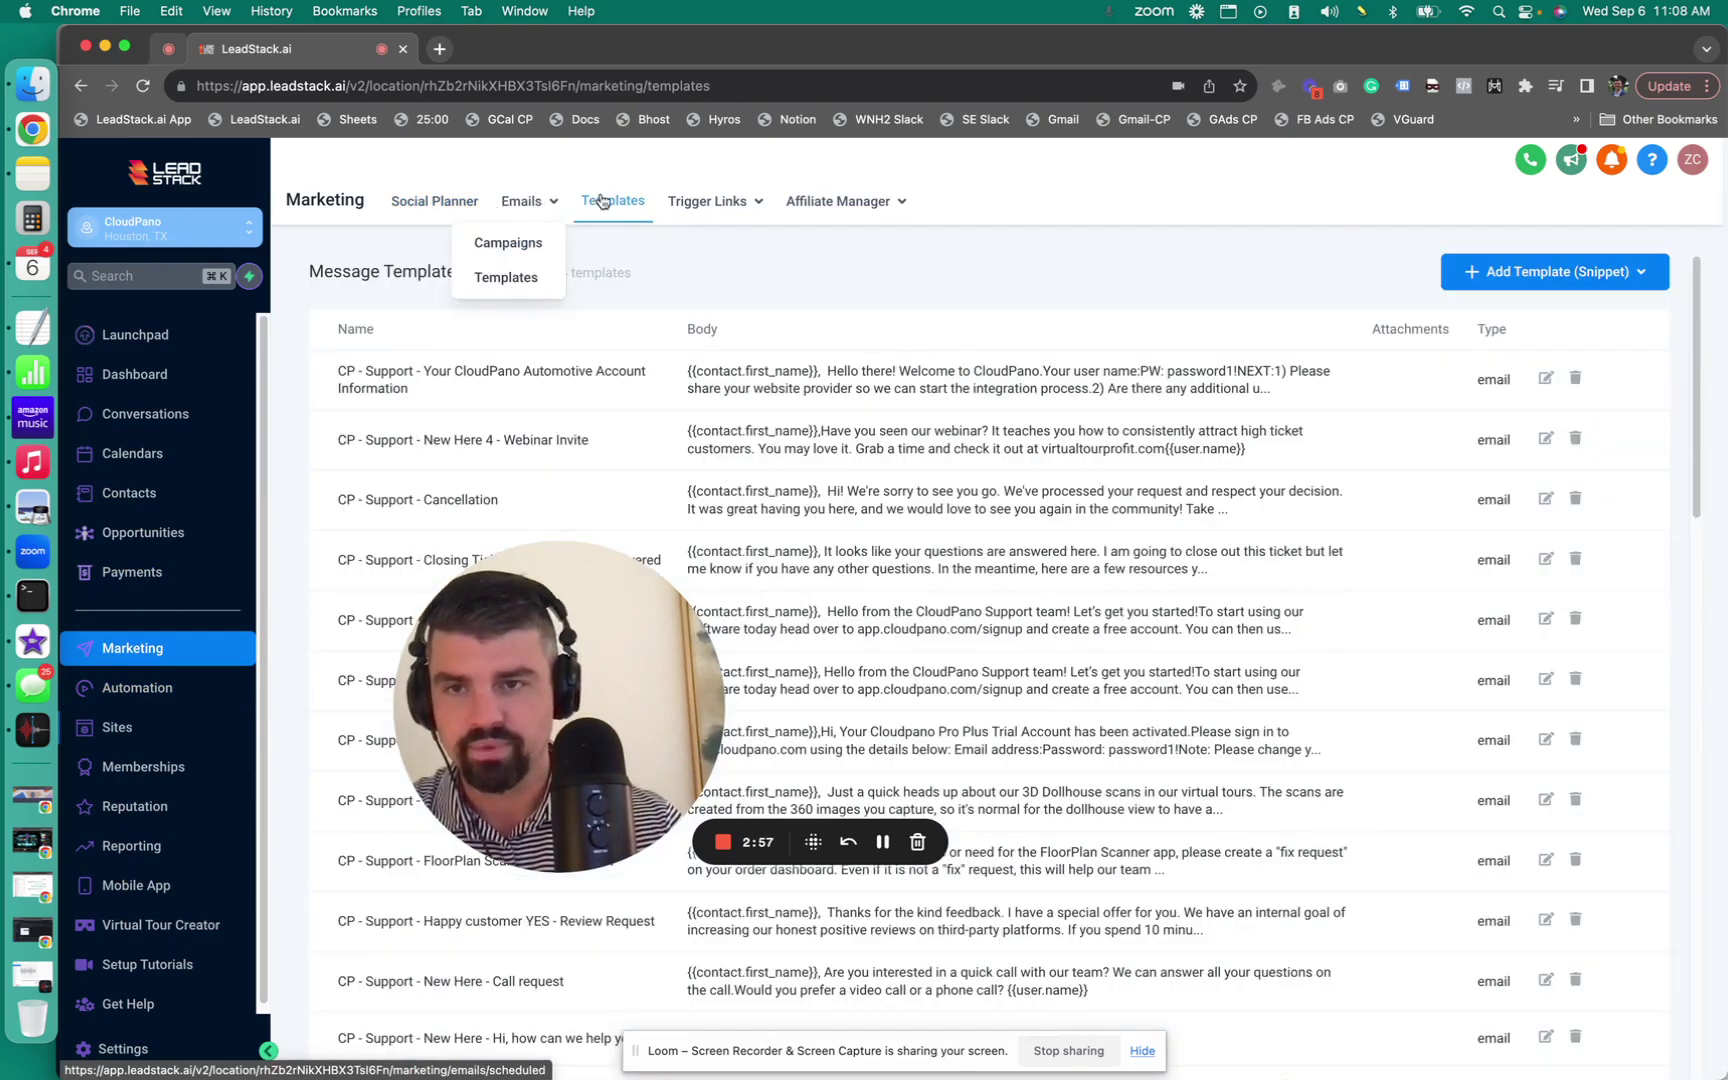
pyautogui.click(507, 277)
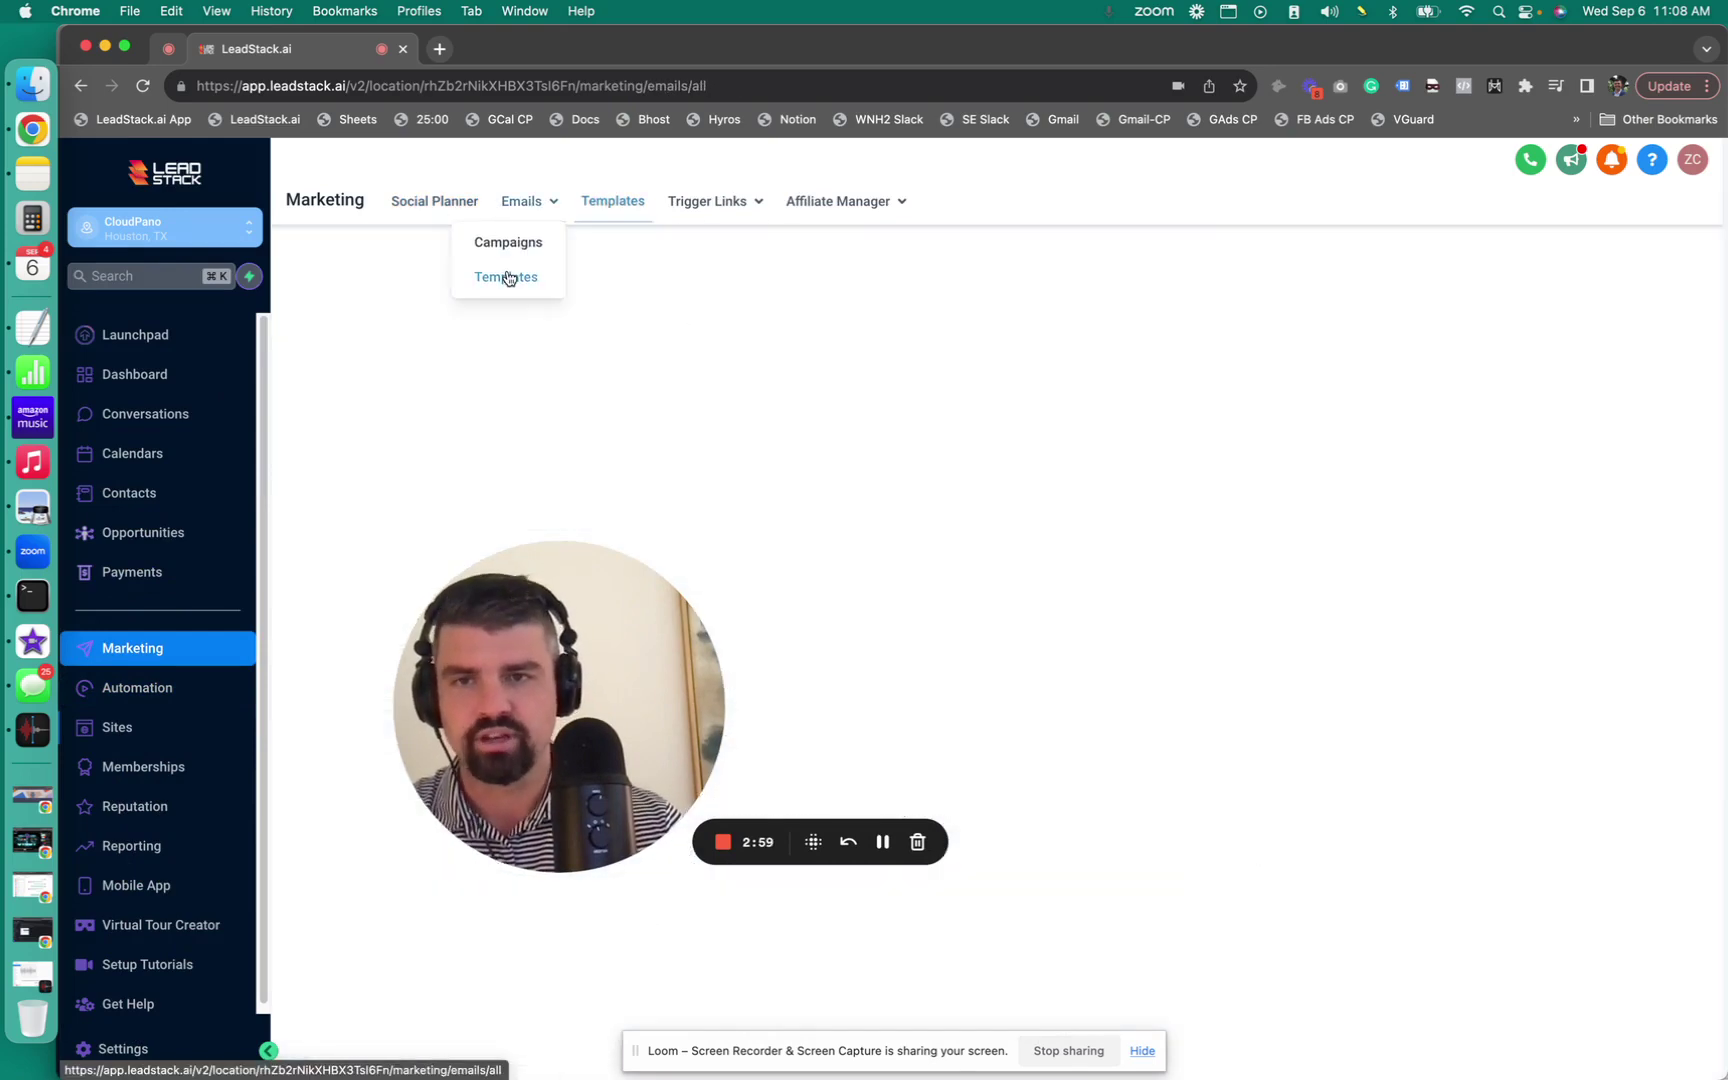
pyautogui.moveTo(588, 709); pyautogui.dragTo(513, 805)
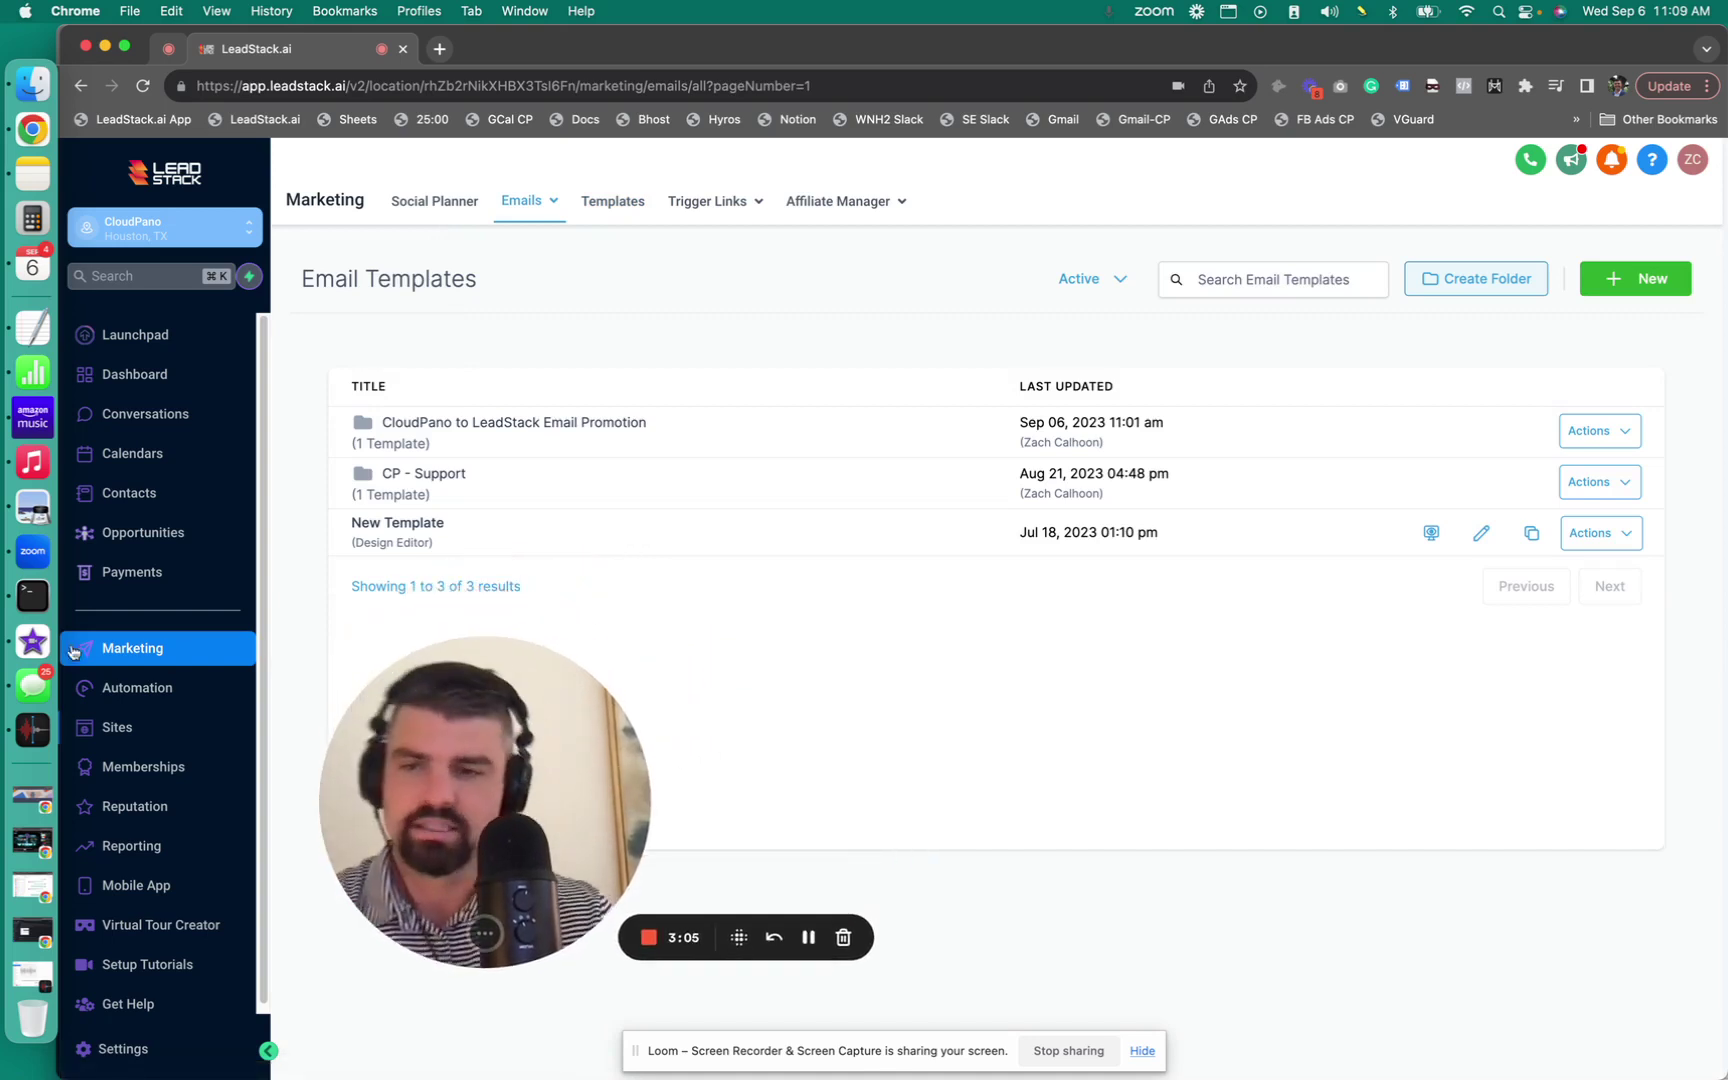
pyautogui.click(128, 690)
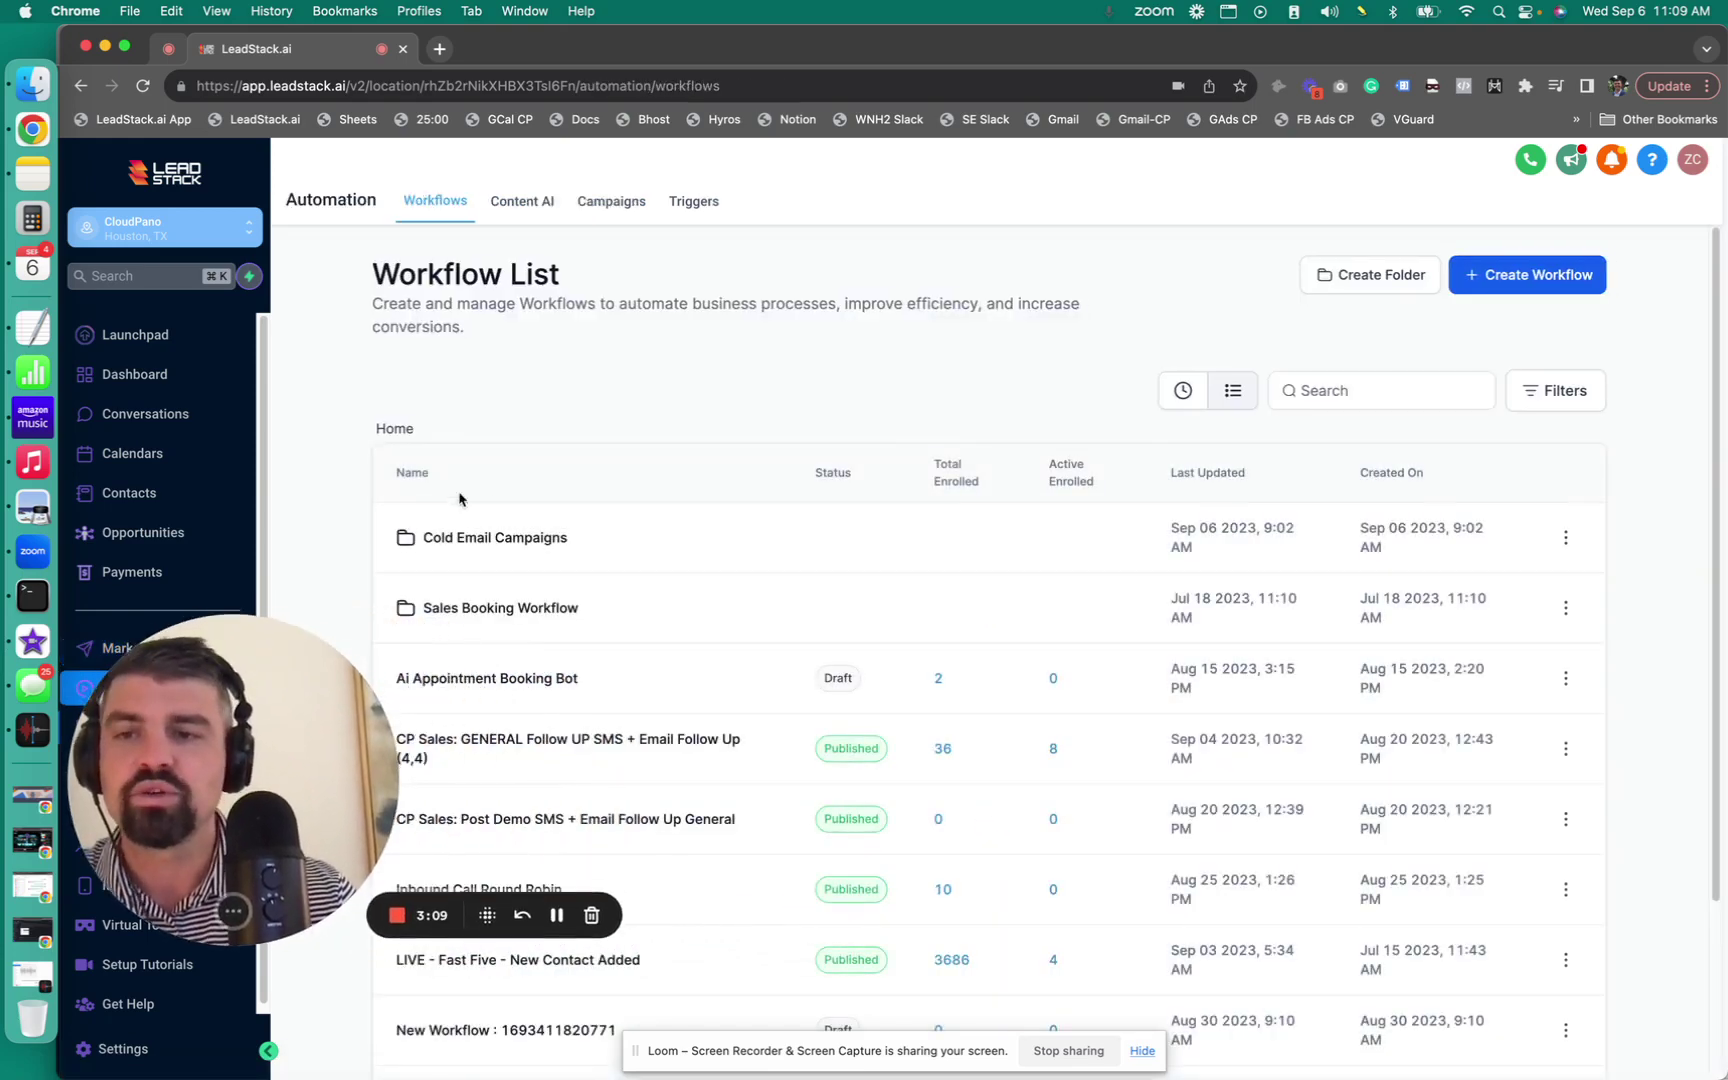
# Open the COLD Emails 4. CloudPano To LeadStack workflow from the Cold Email Campaigns folder.
pyautogui.click(520, 538)
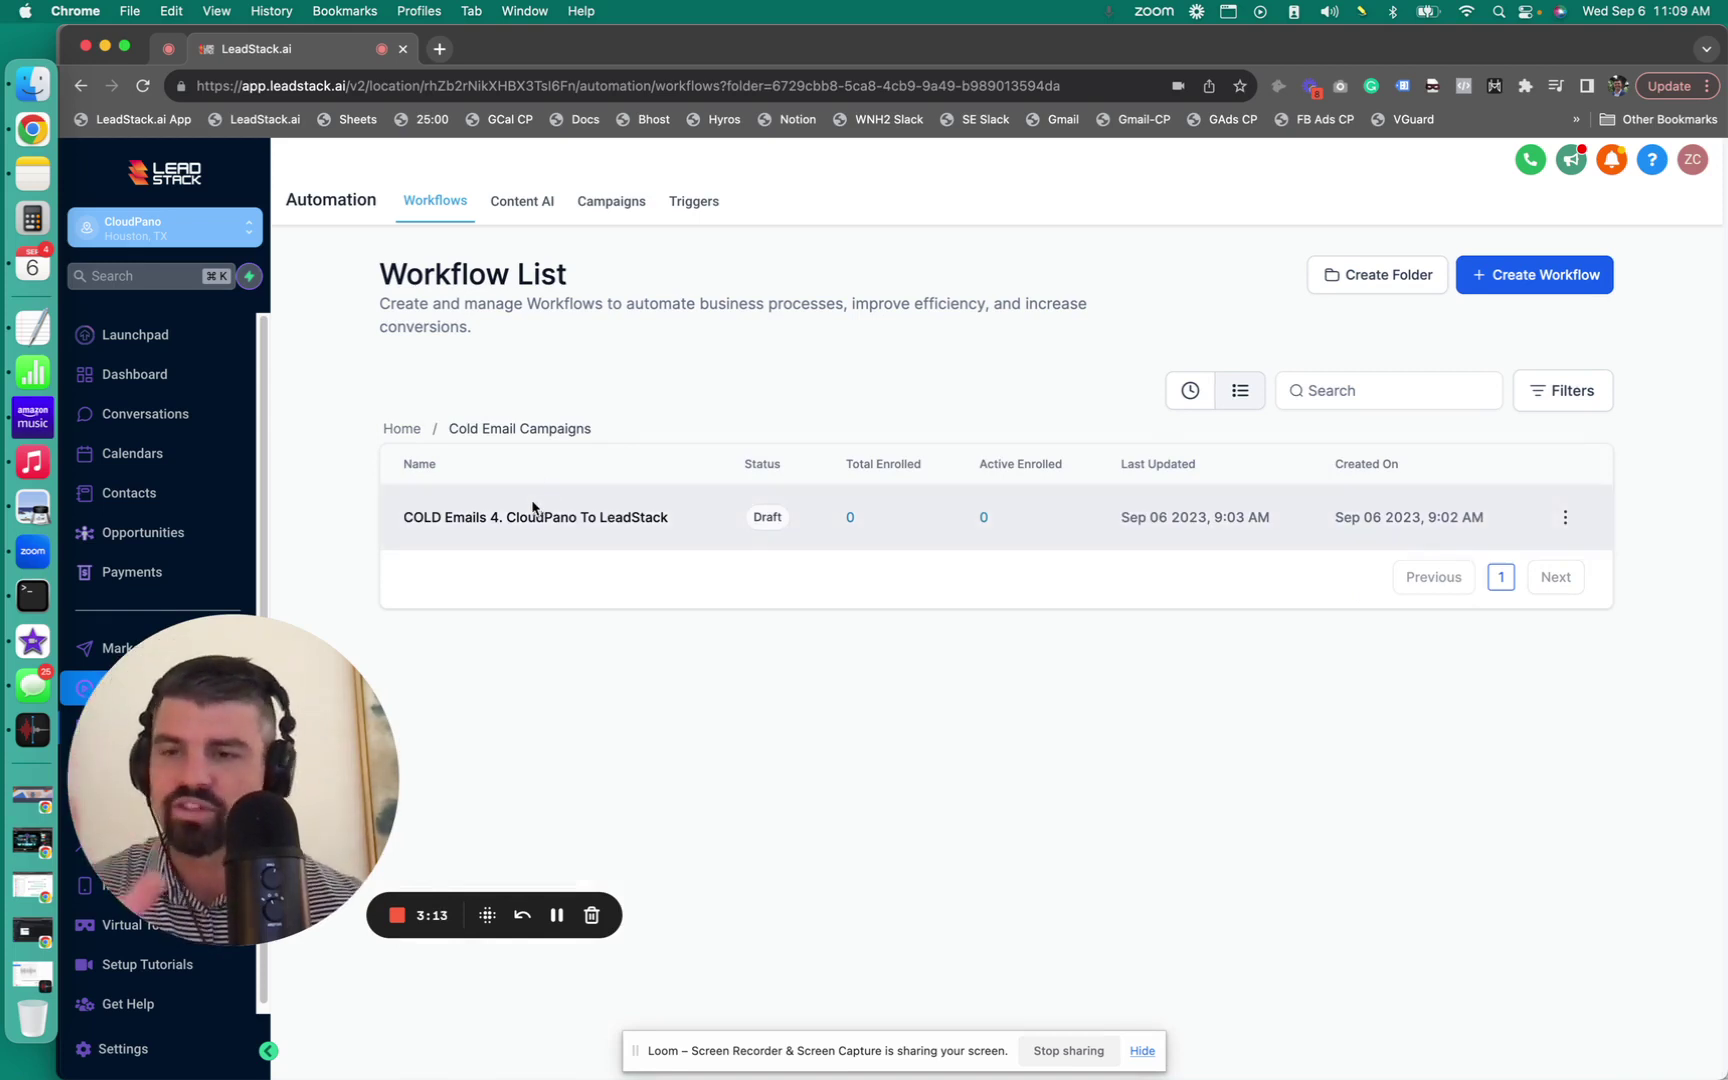
pyautogui.click(401, 429)
pyautogui.scroll(-3, 833, 700)
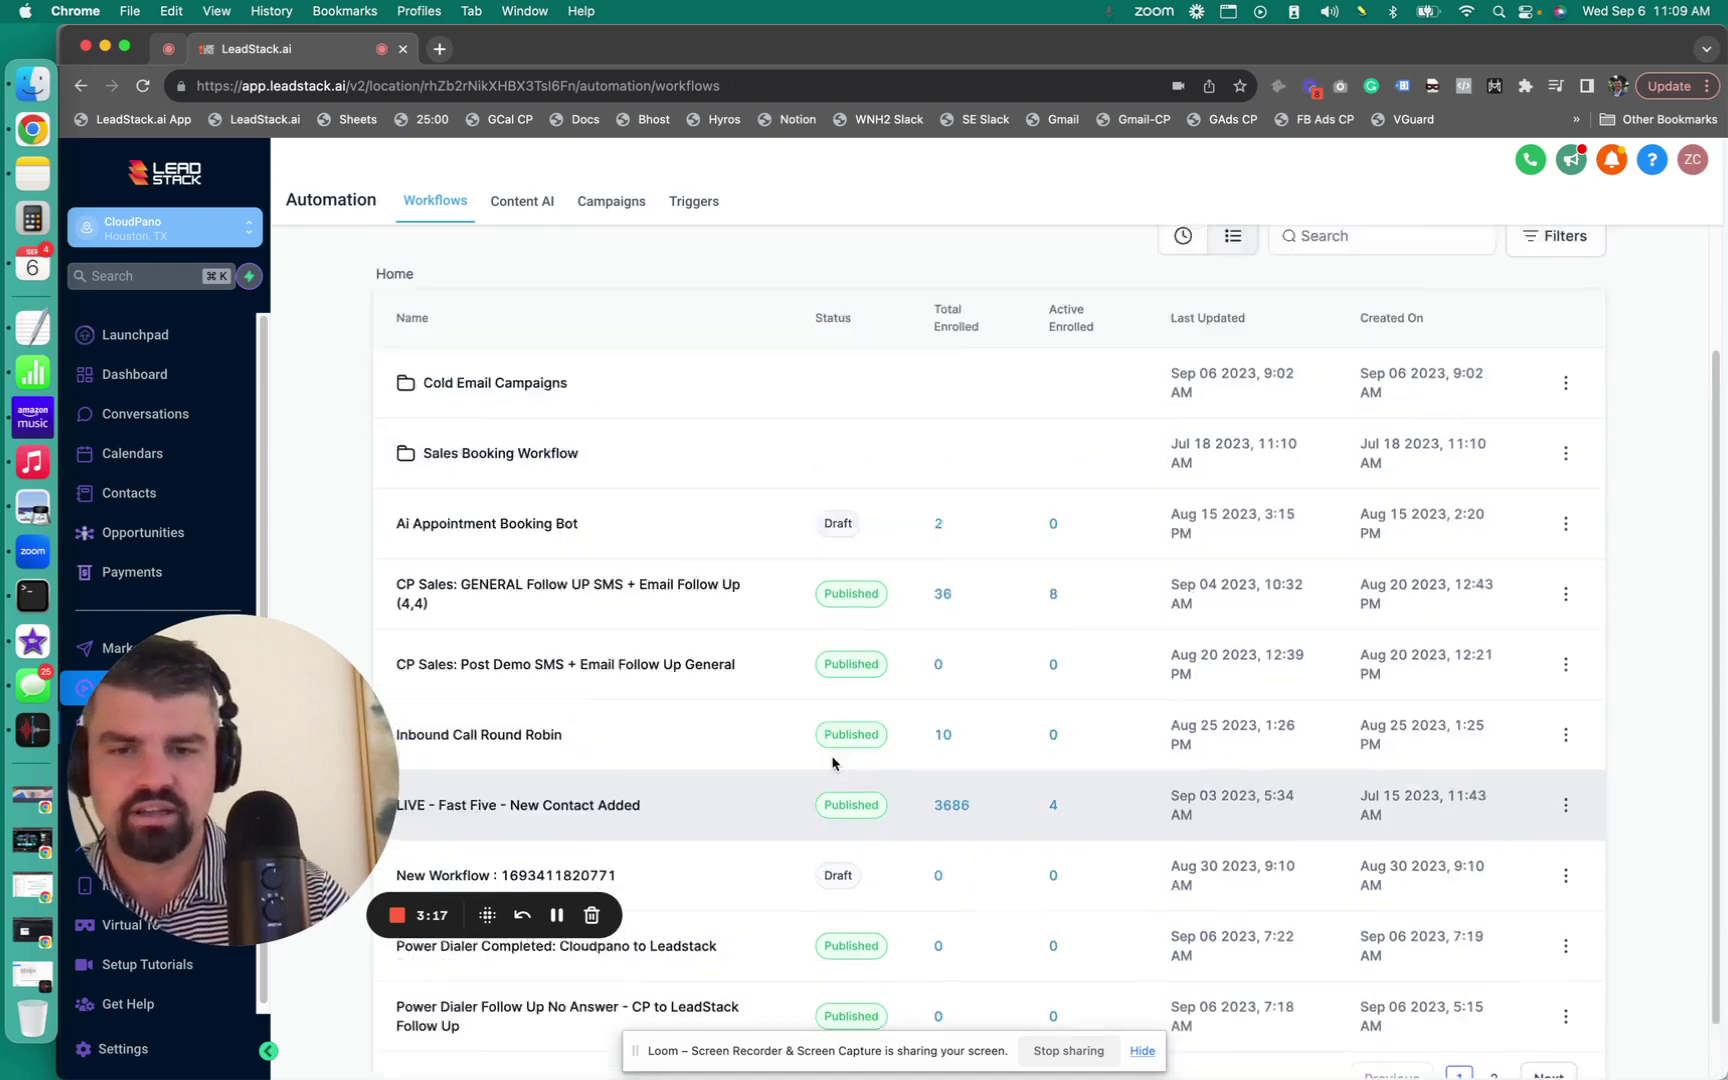
pyautogui.scroll(3, 833, 763)
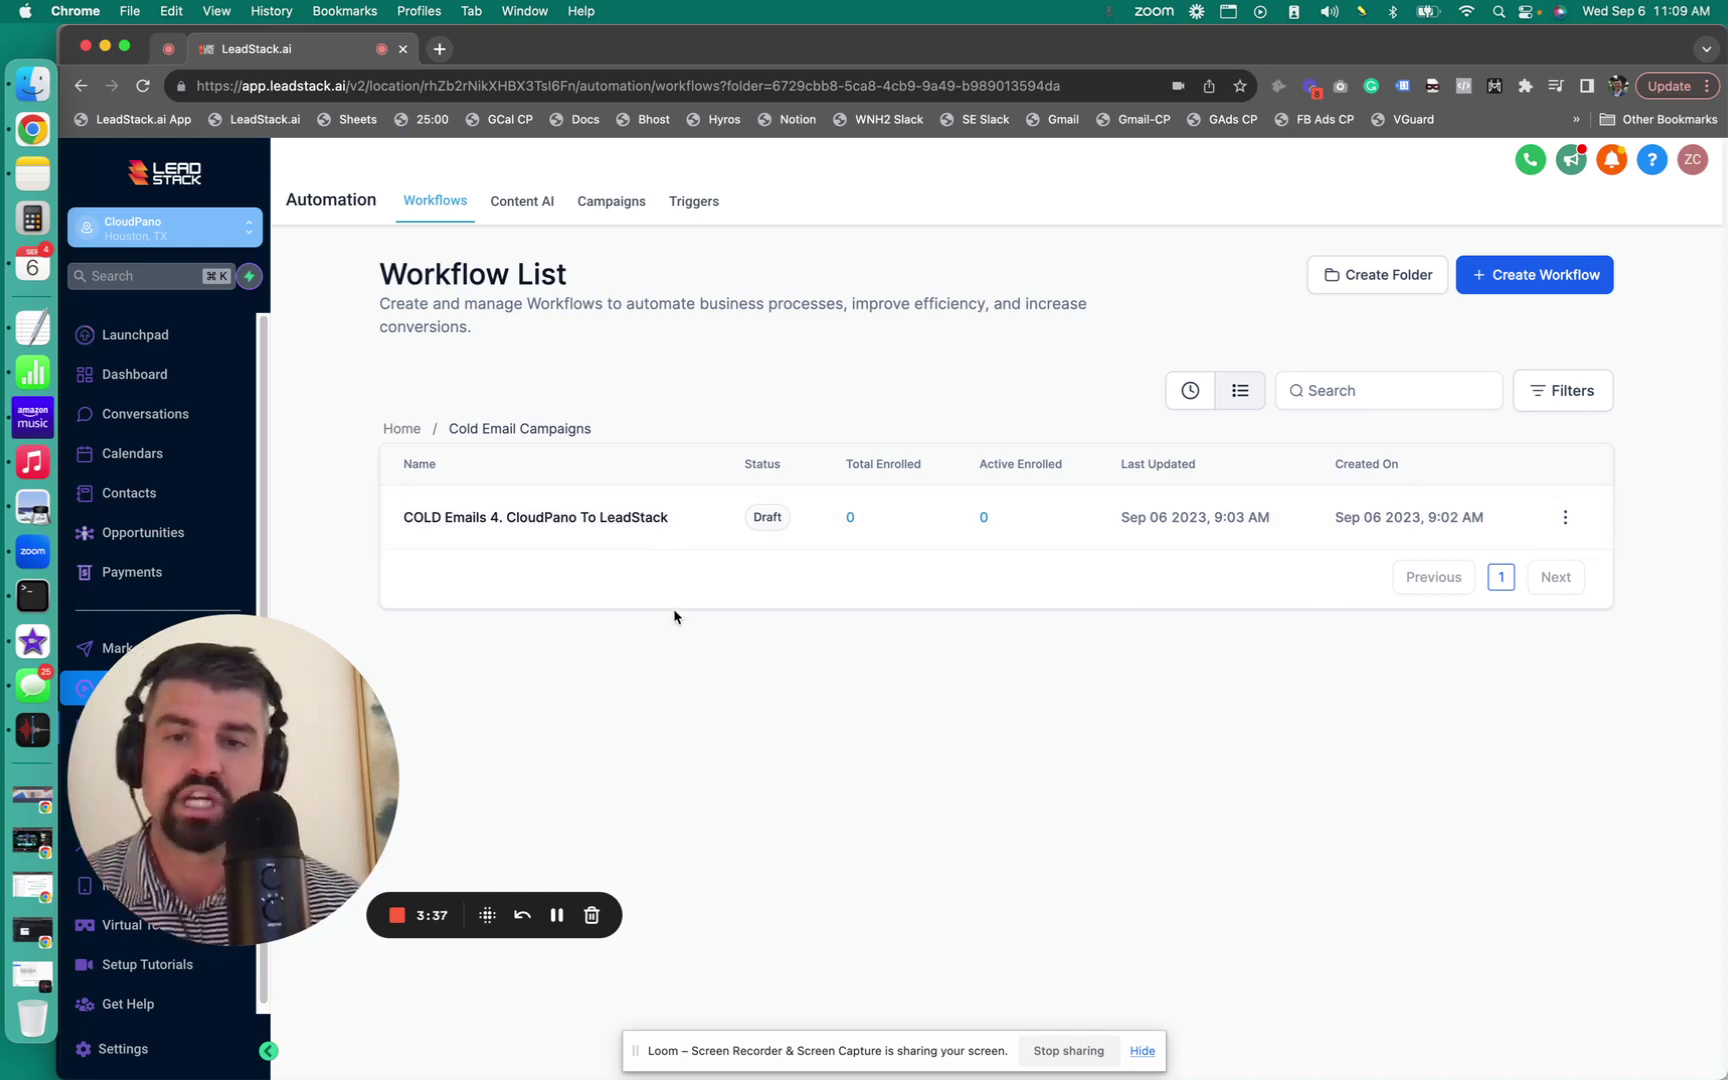
pyautogui.click(597, 519)
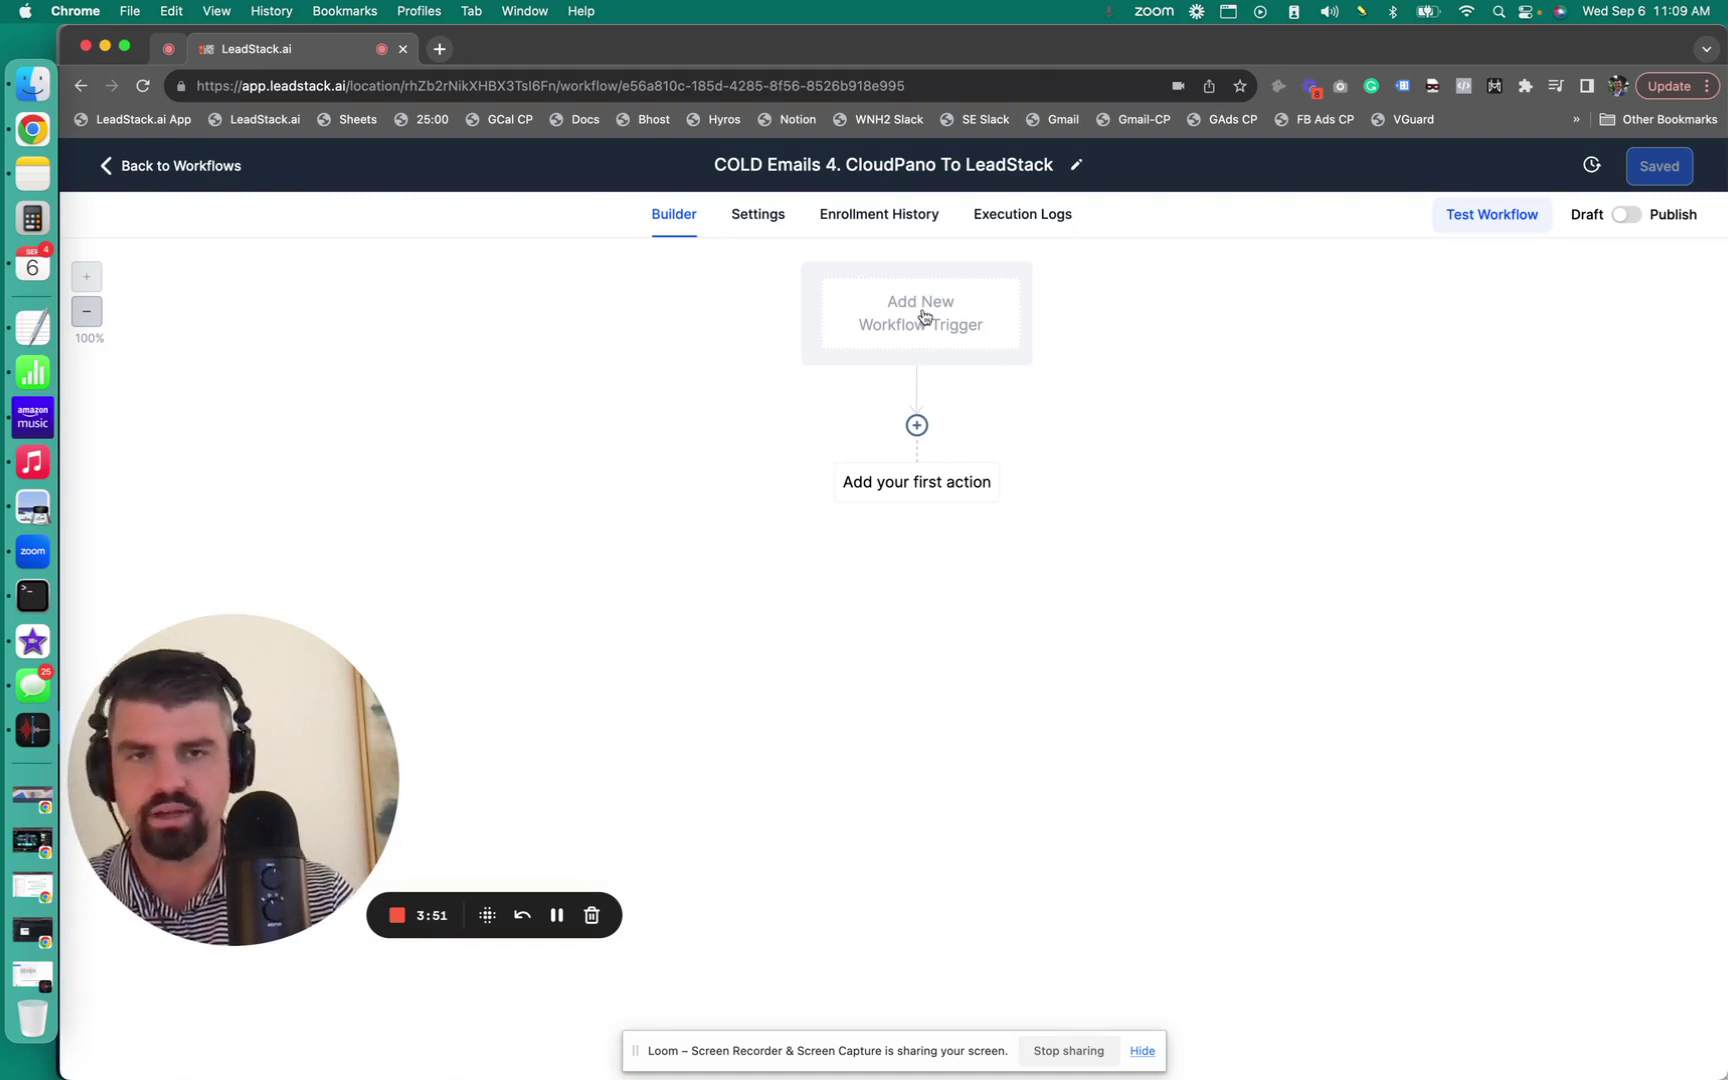
# Add a Contact Tag trigger and name it '- COld CP -> LS Emai'.
pyautogui.click(920, 319)
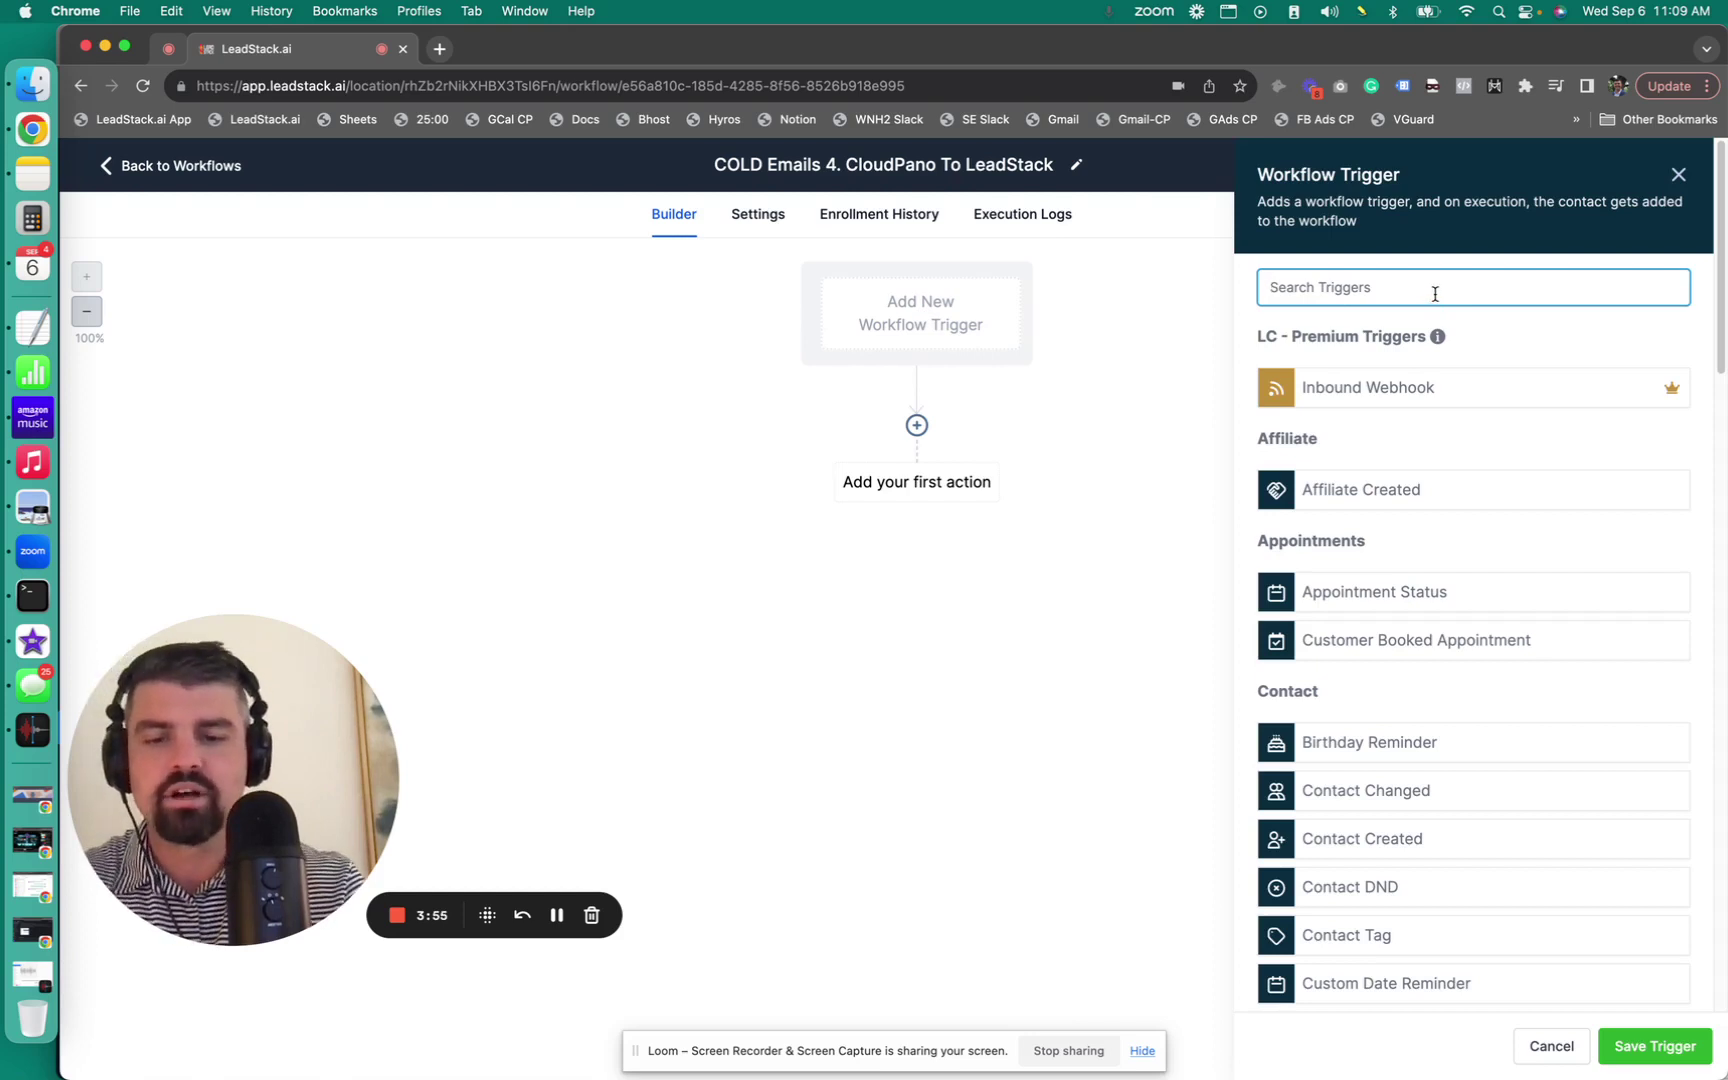
pyautogui.write('tag')
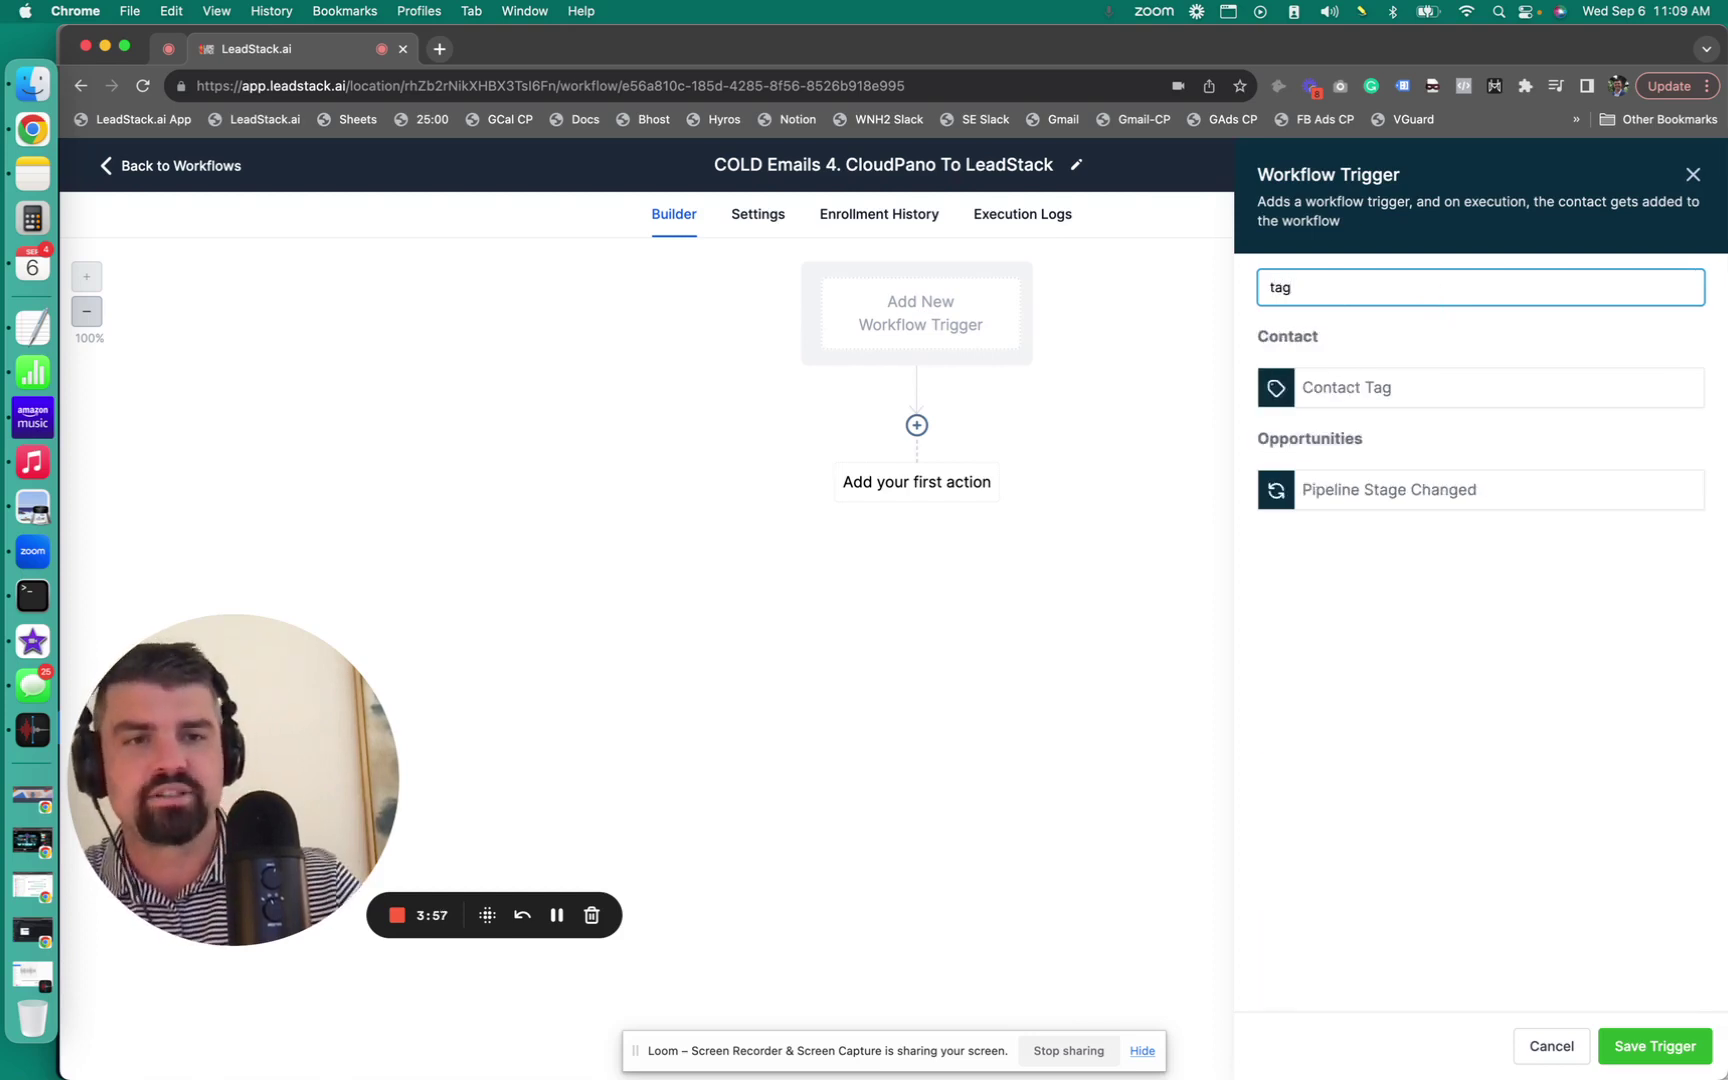
pyautogui.click(1414, 397)
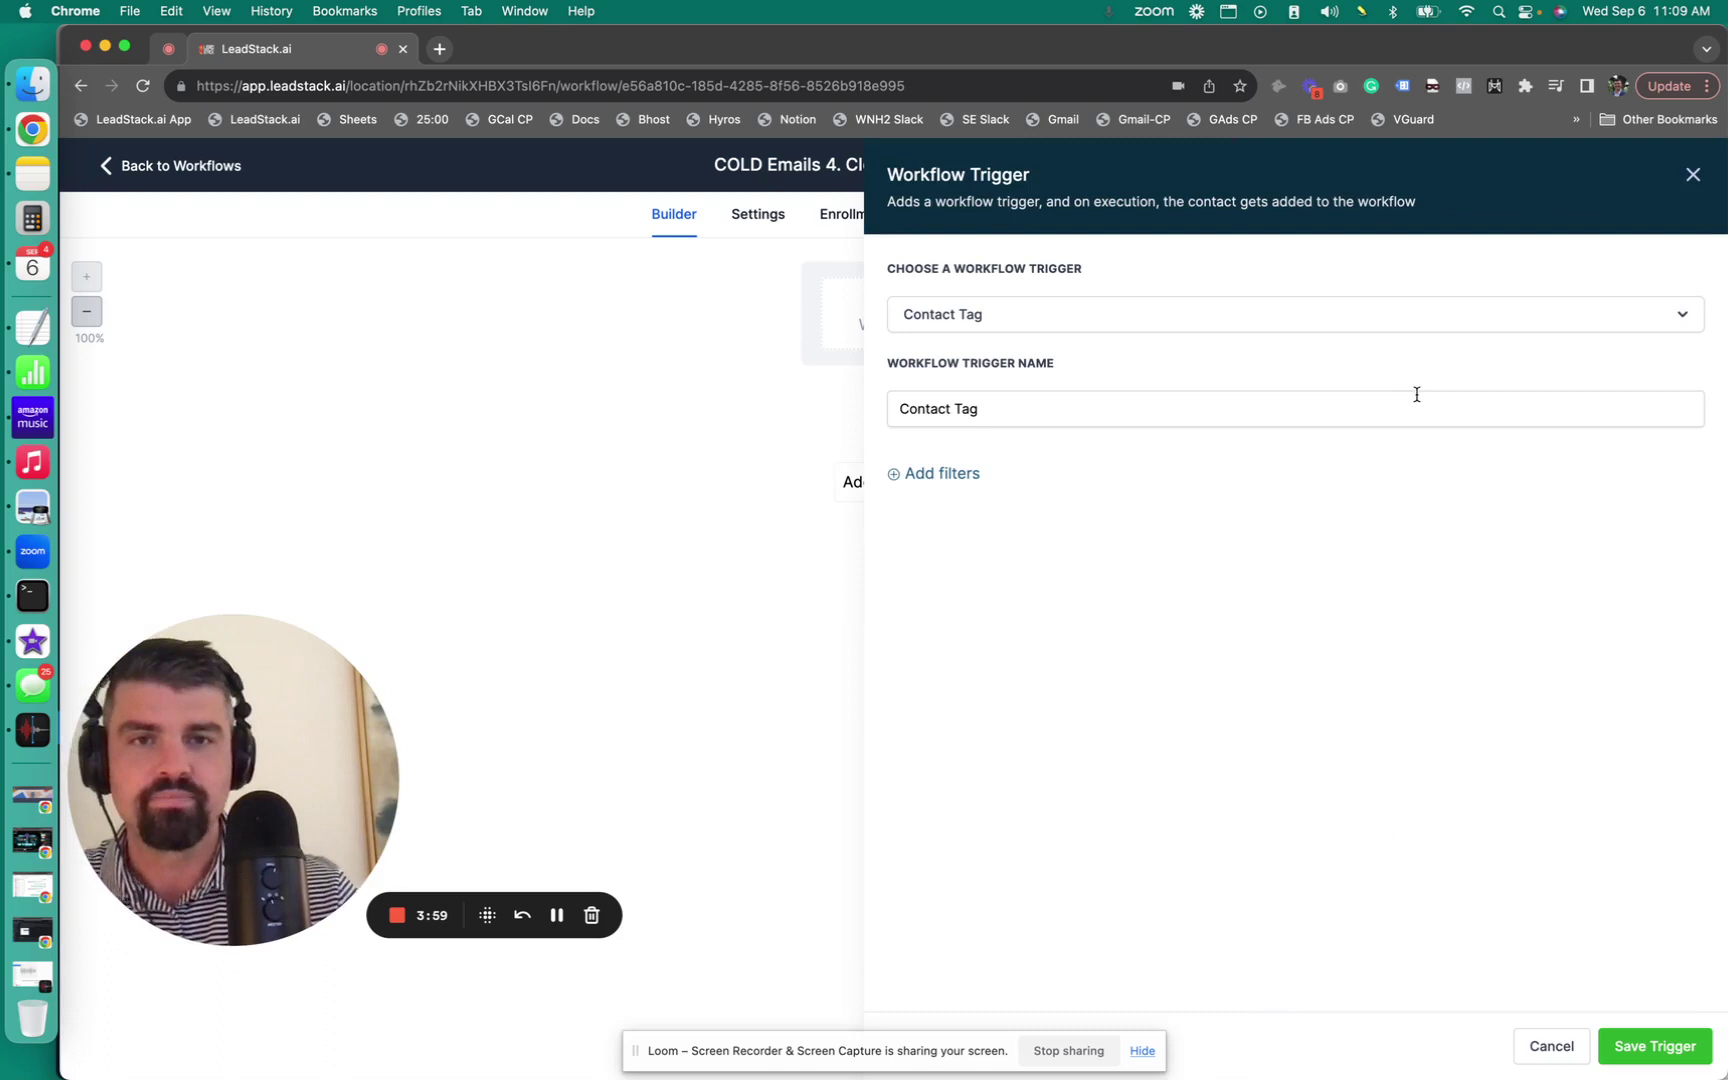
pyautogui.click(1013, 412)
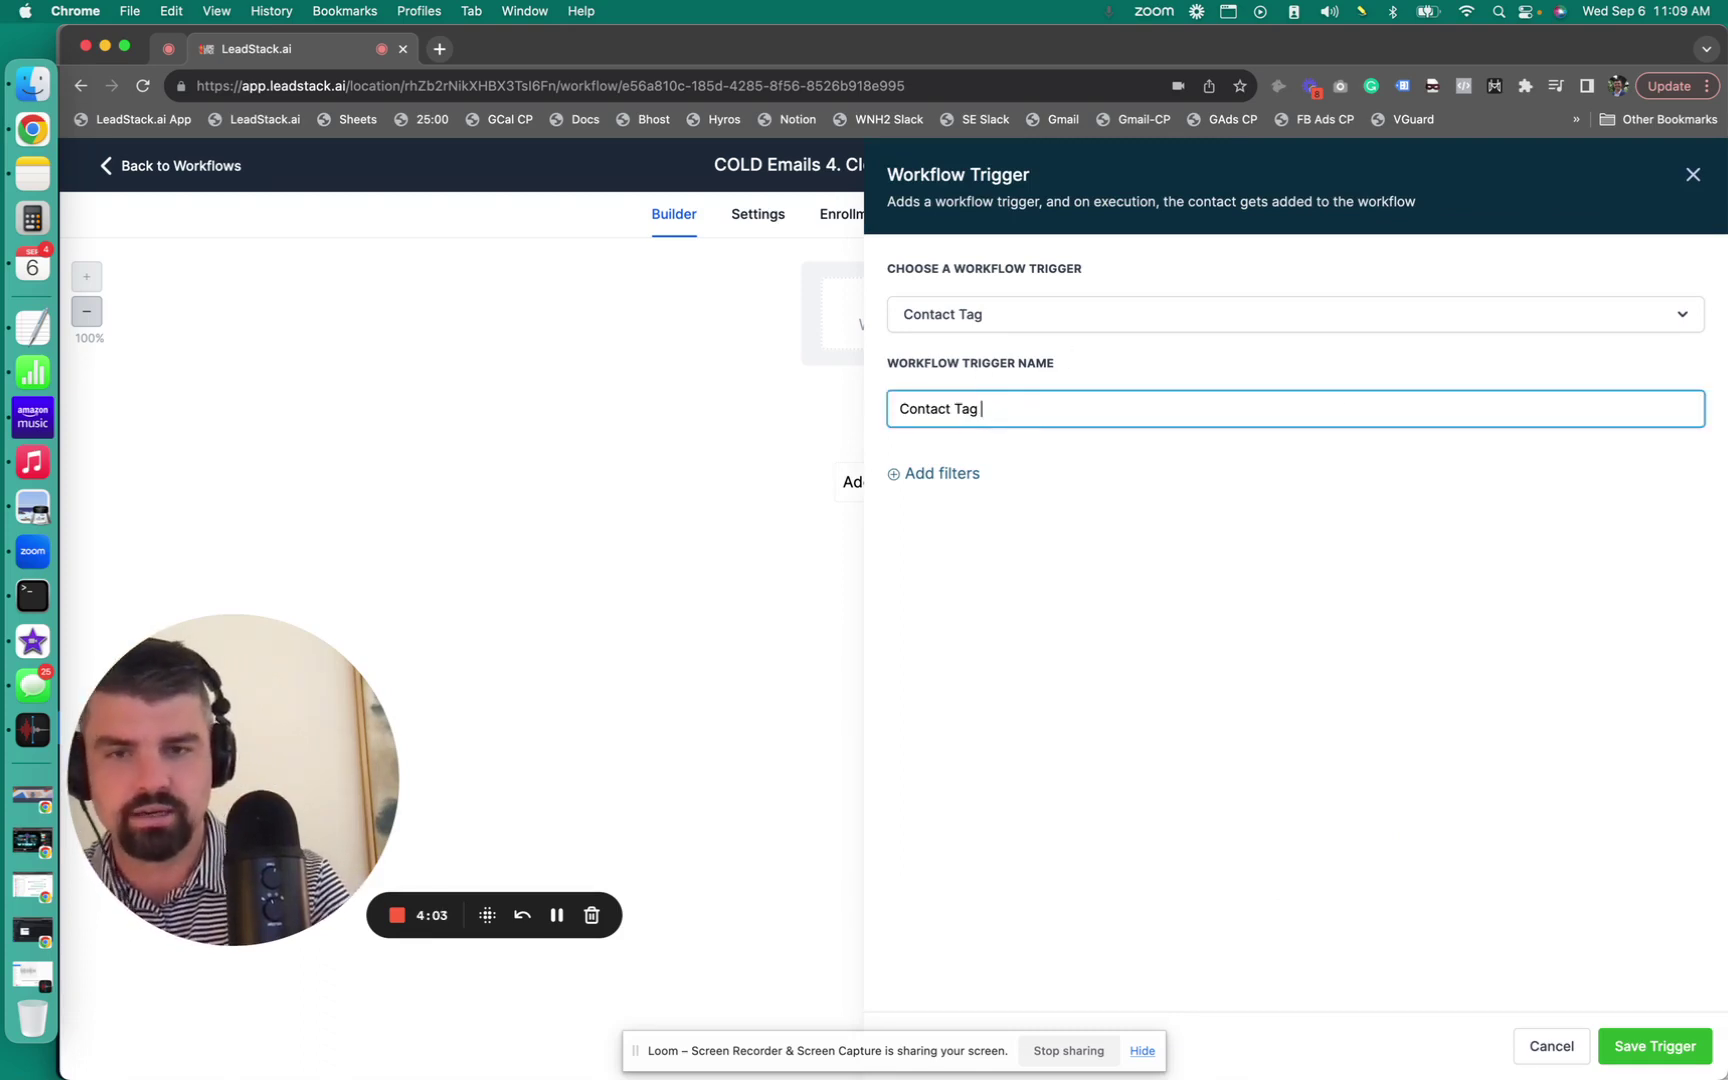
pyautogui.write('- CO')
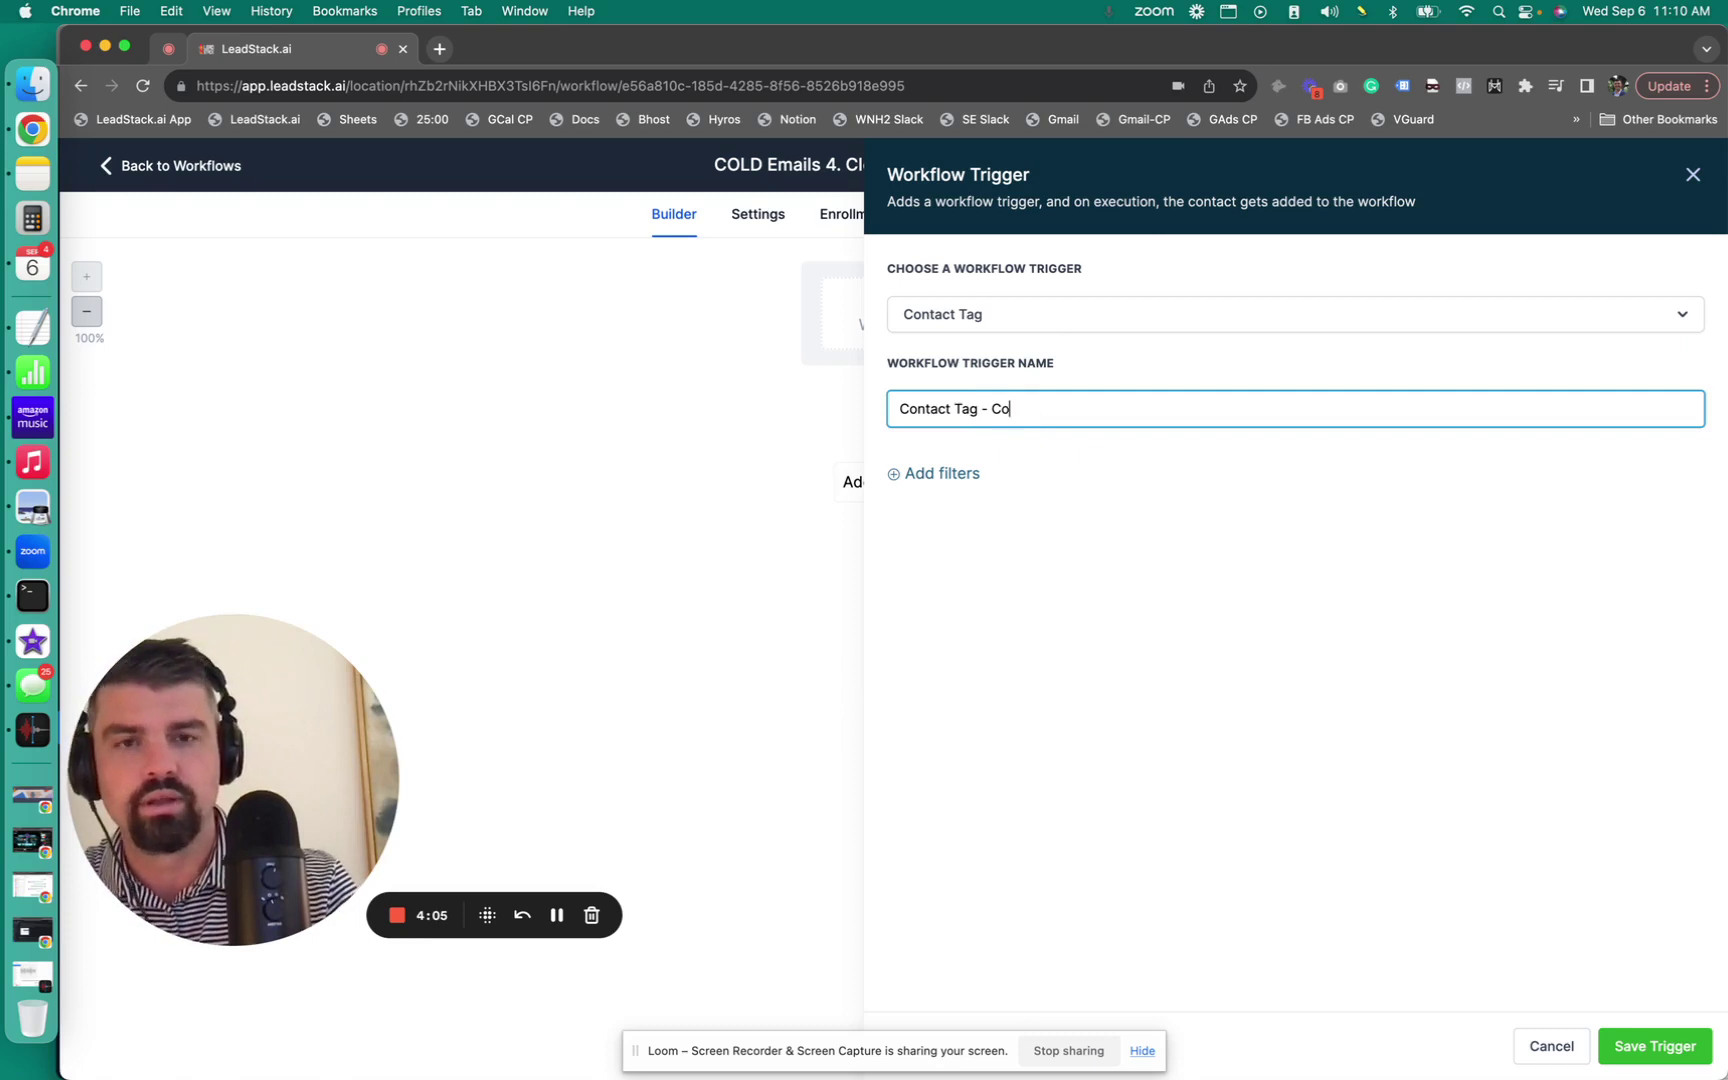
pyautogui.write('ld')
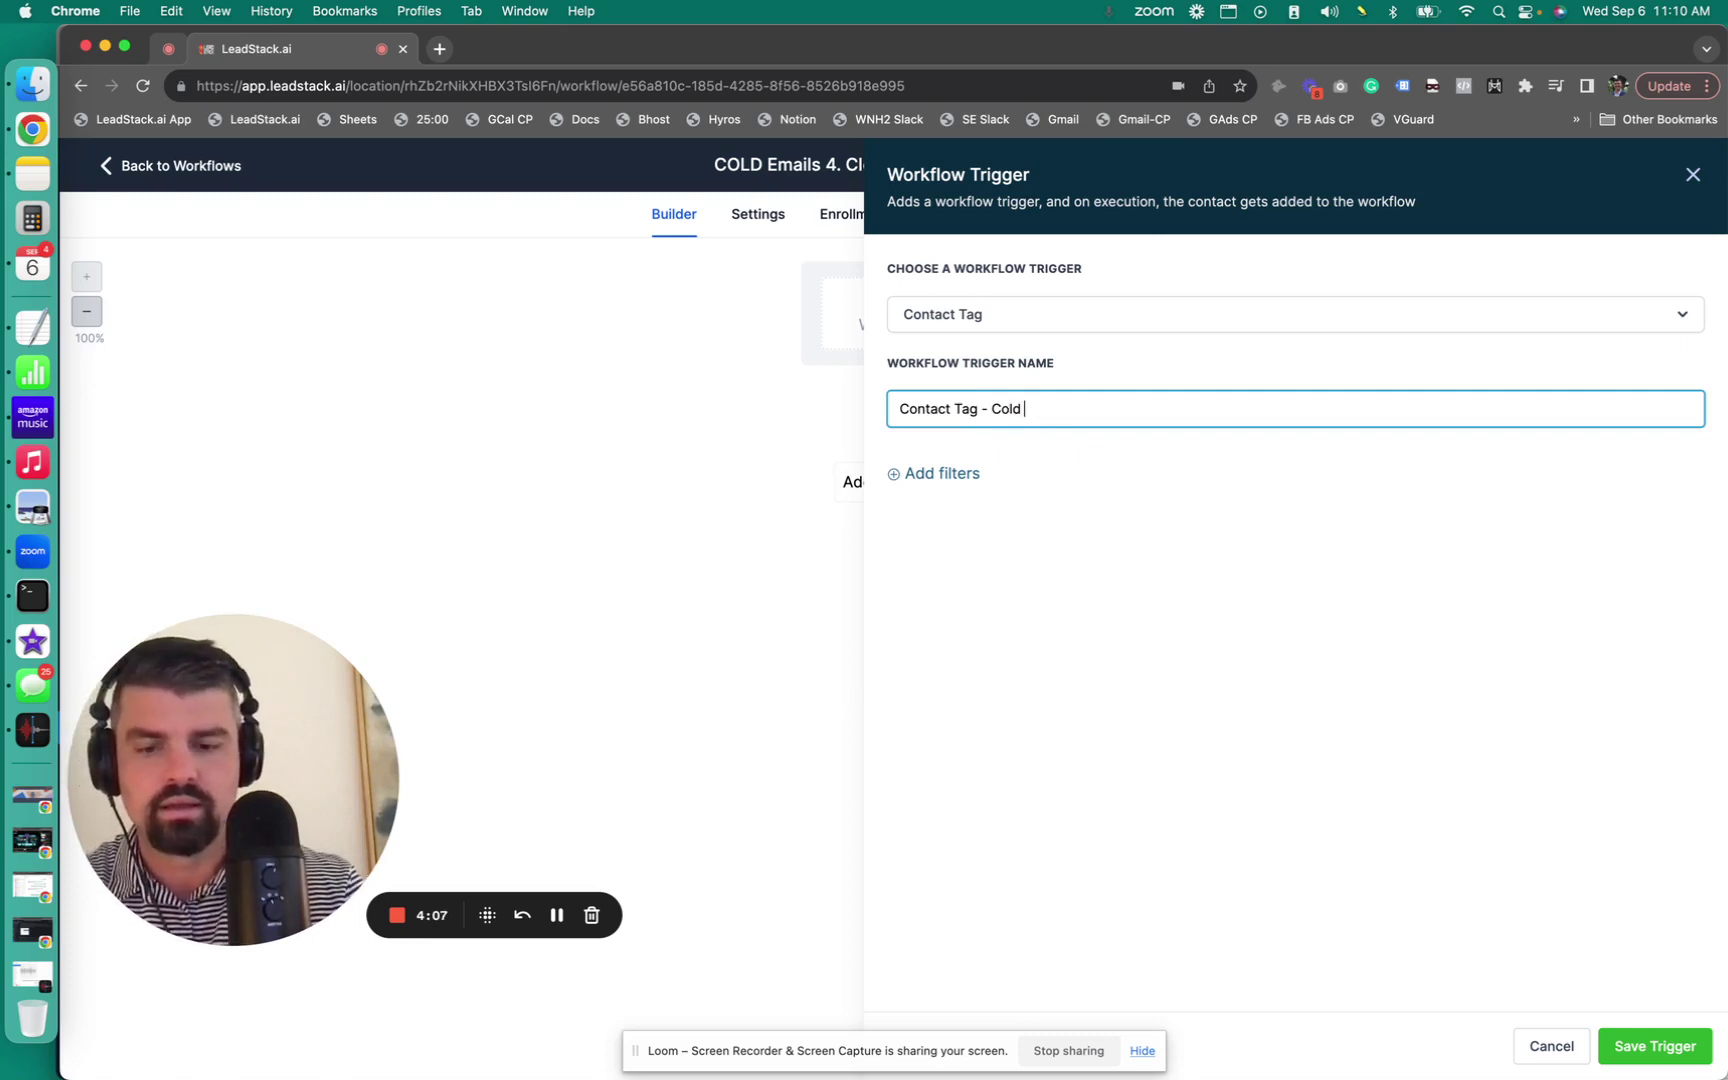
pyautogui.write(' CP')
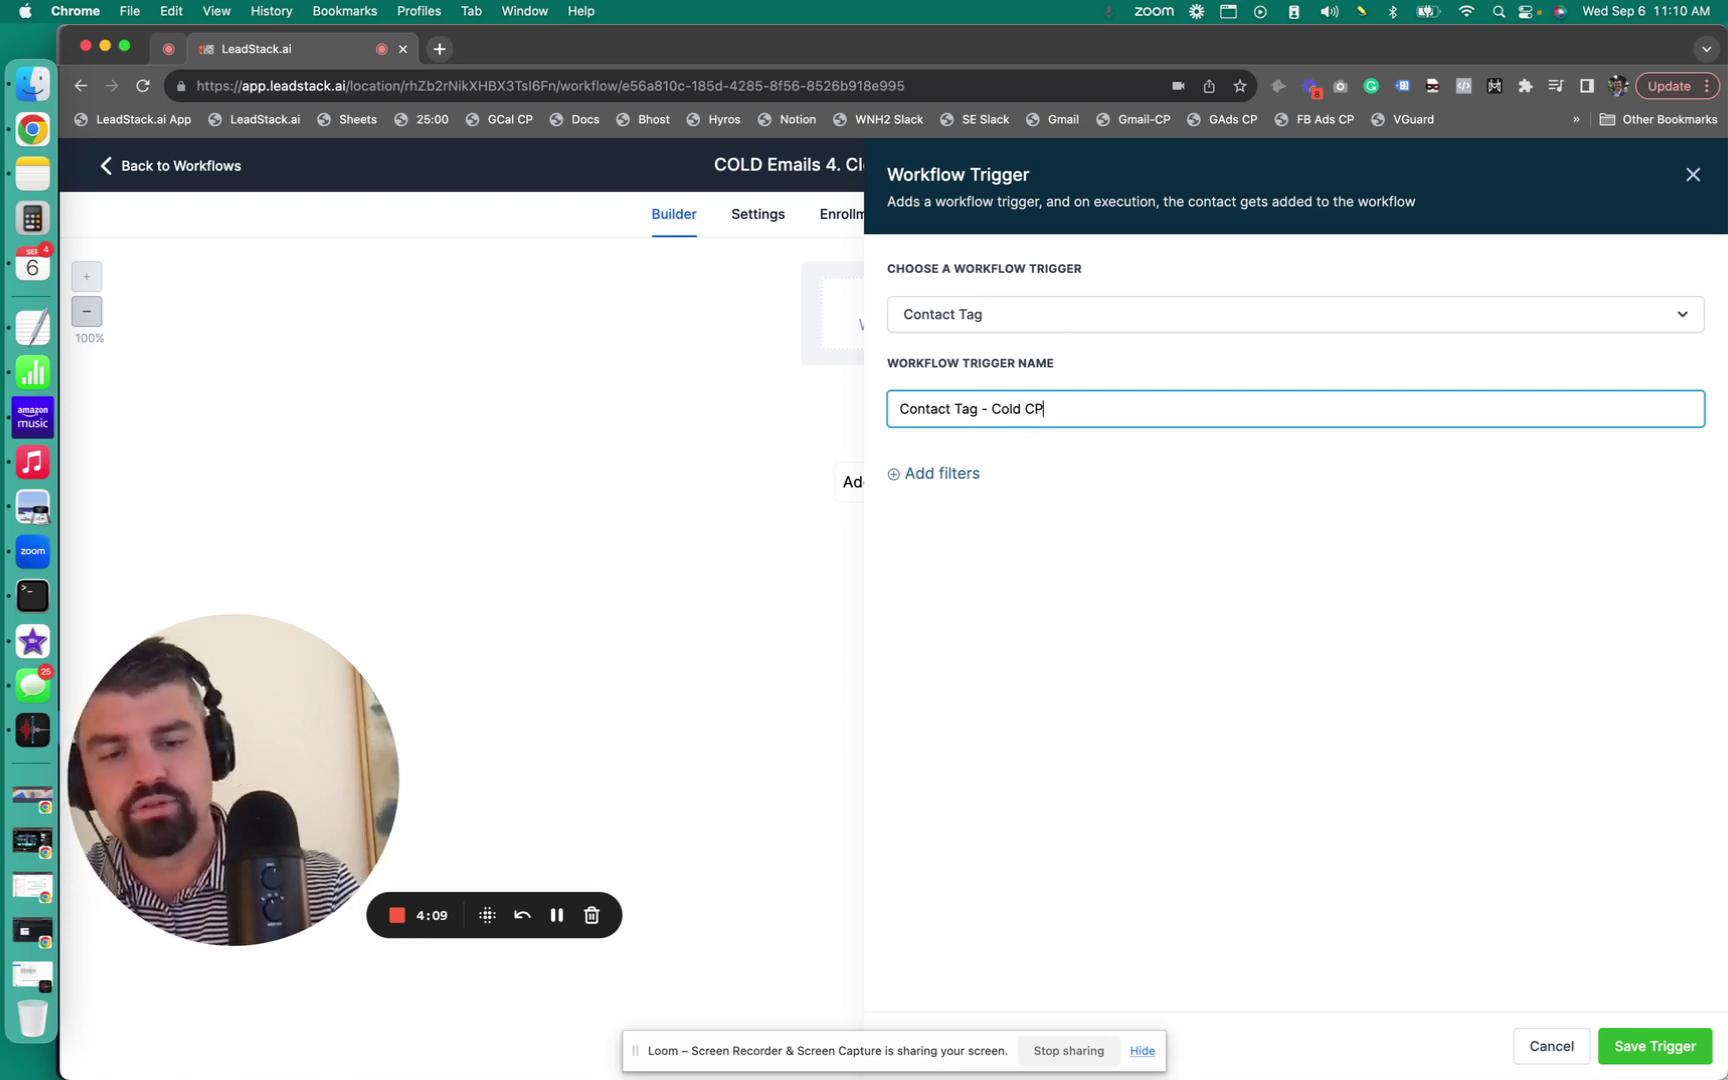
pyautogui.write(' -> ')
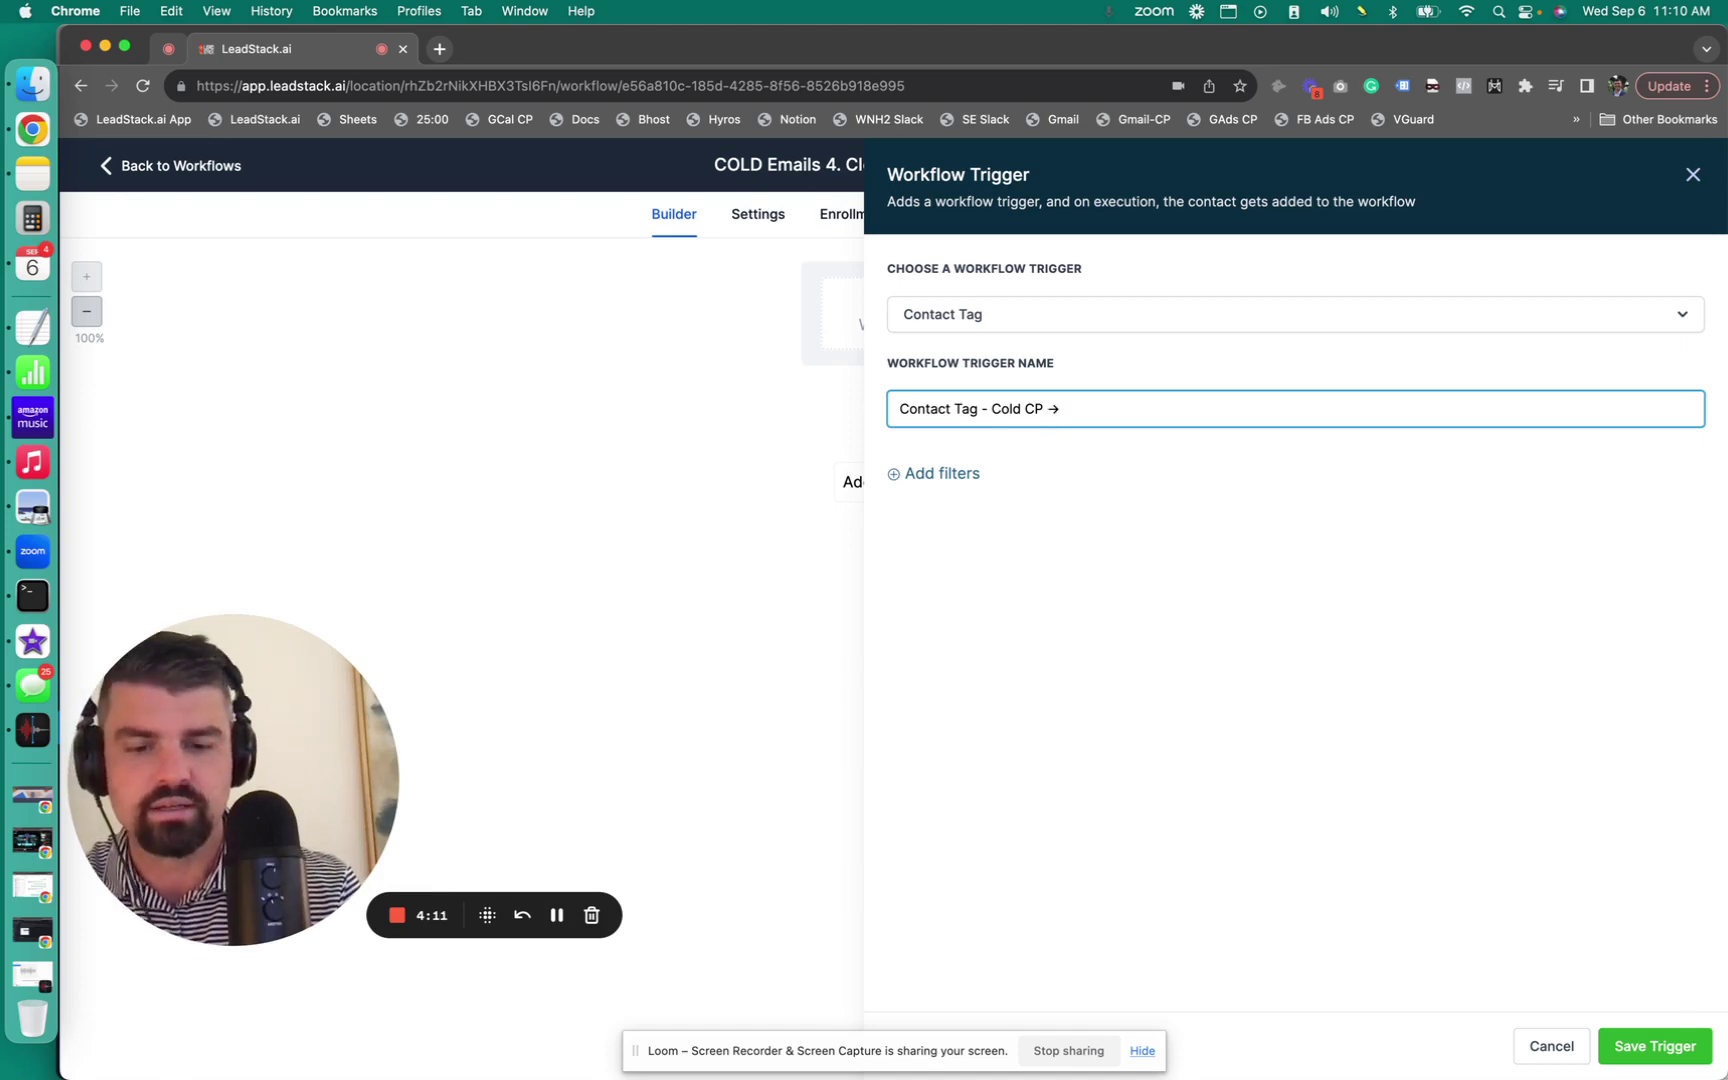
pyautogui.write('LS Emails')
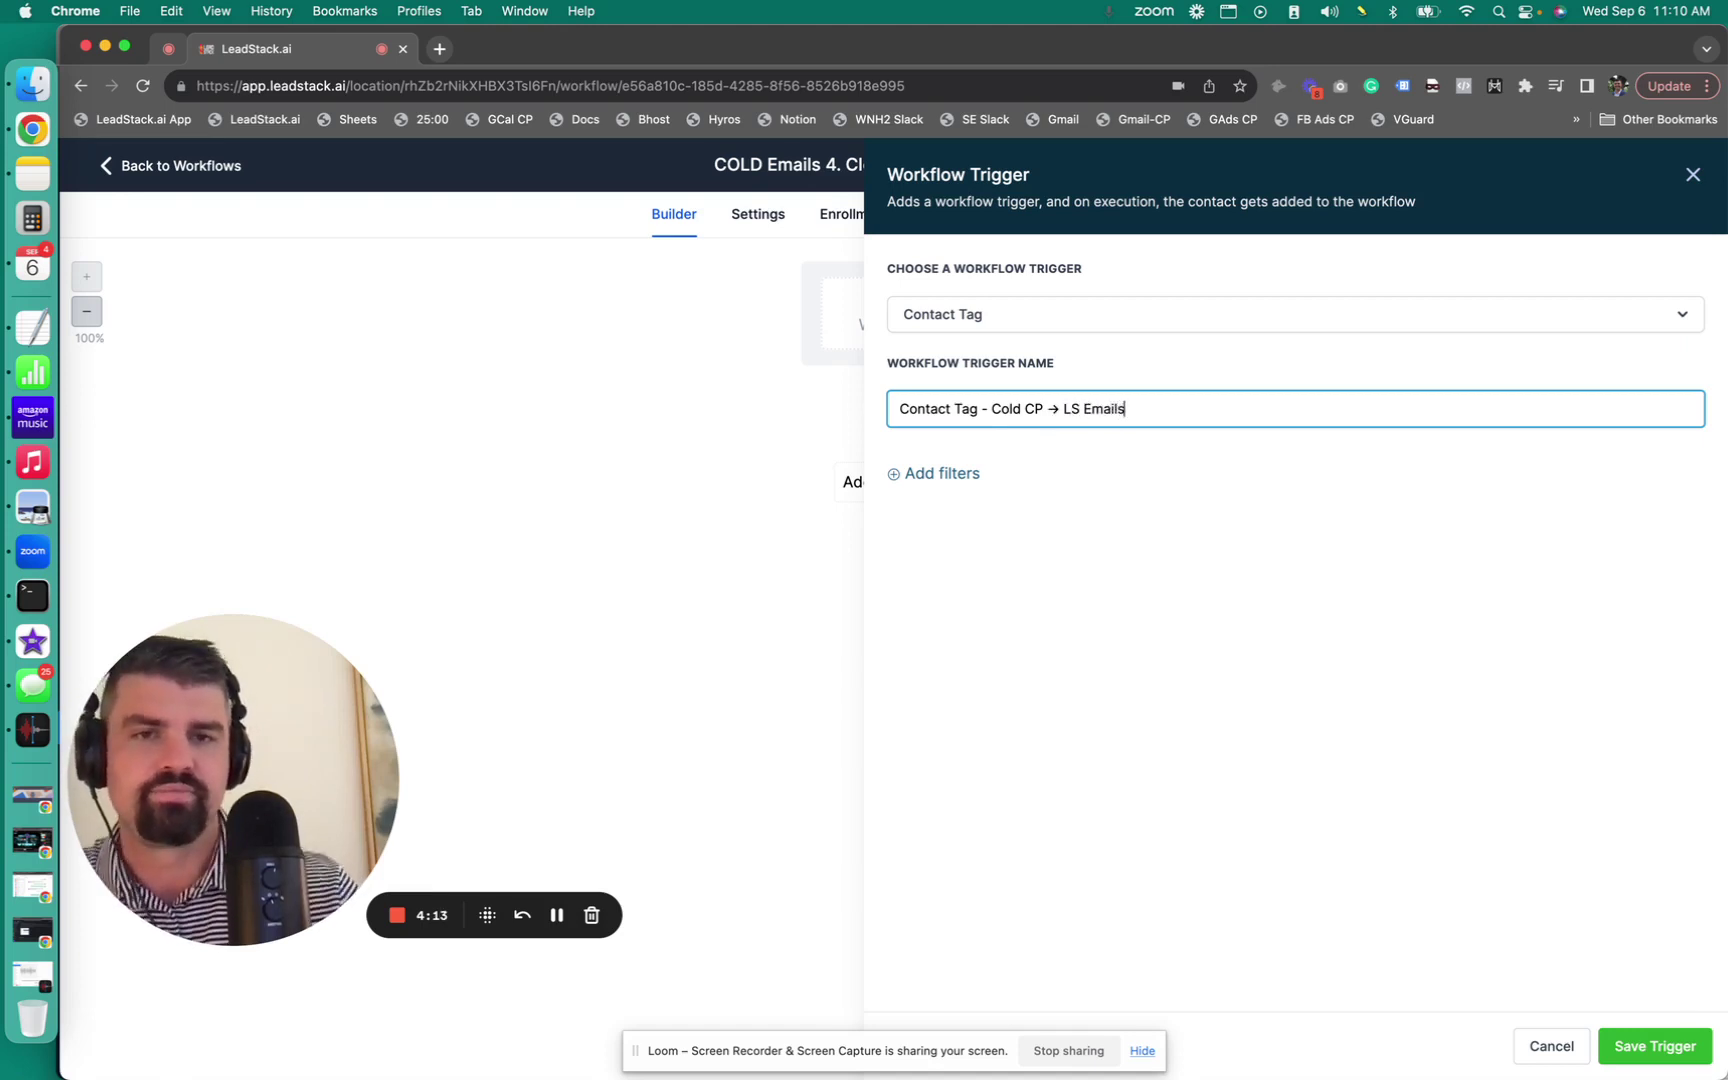
# Filter the trigger on Tag Added with a newly created tag 'cp to ls emails'.
pyautogui.click(968, 474)
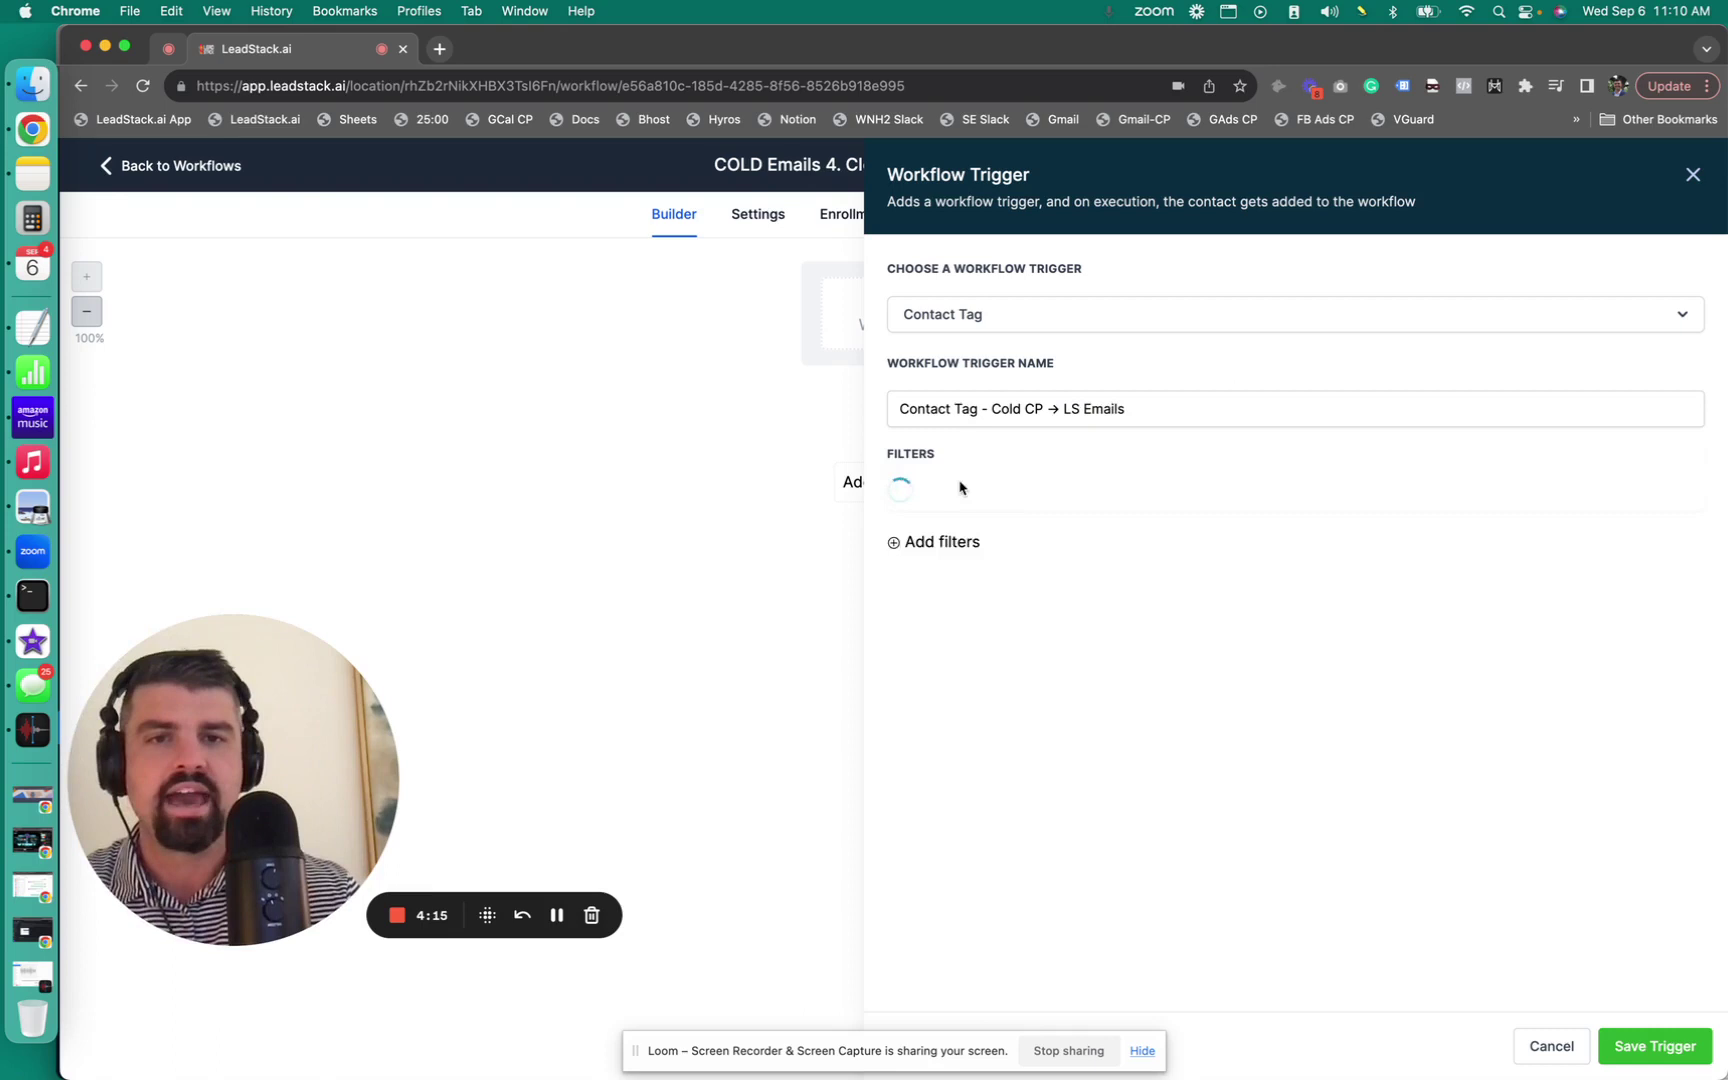
pyautogui.click(965, 495)
pyautogui.click(962, 630)
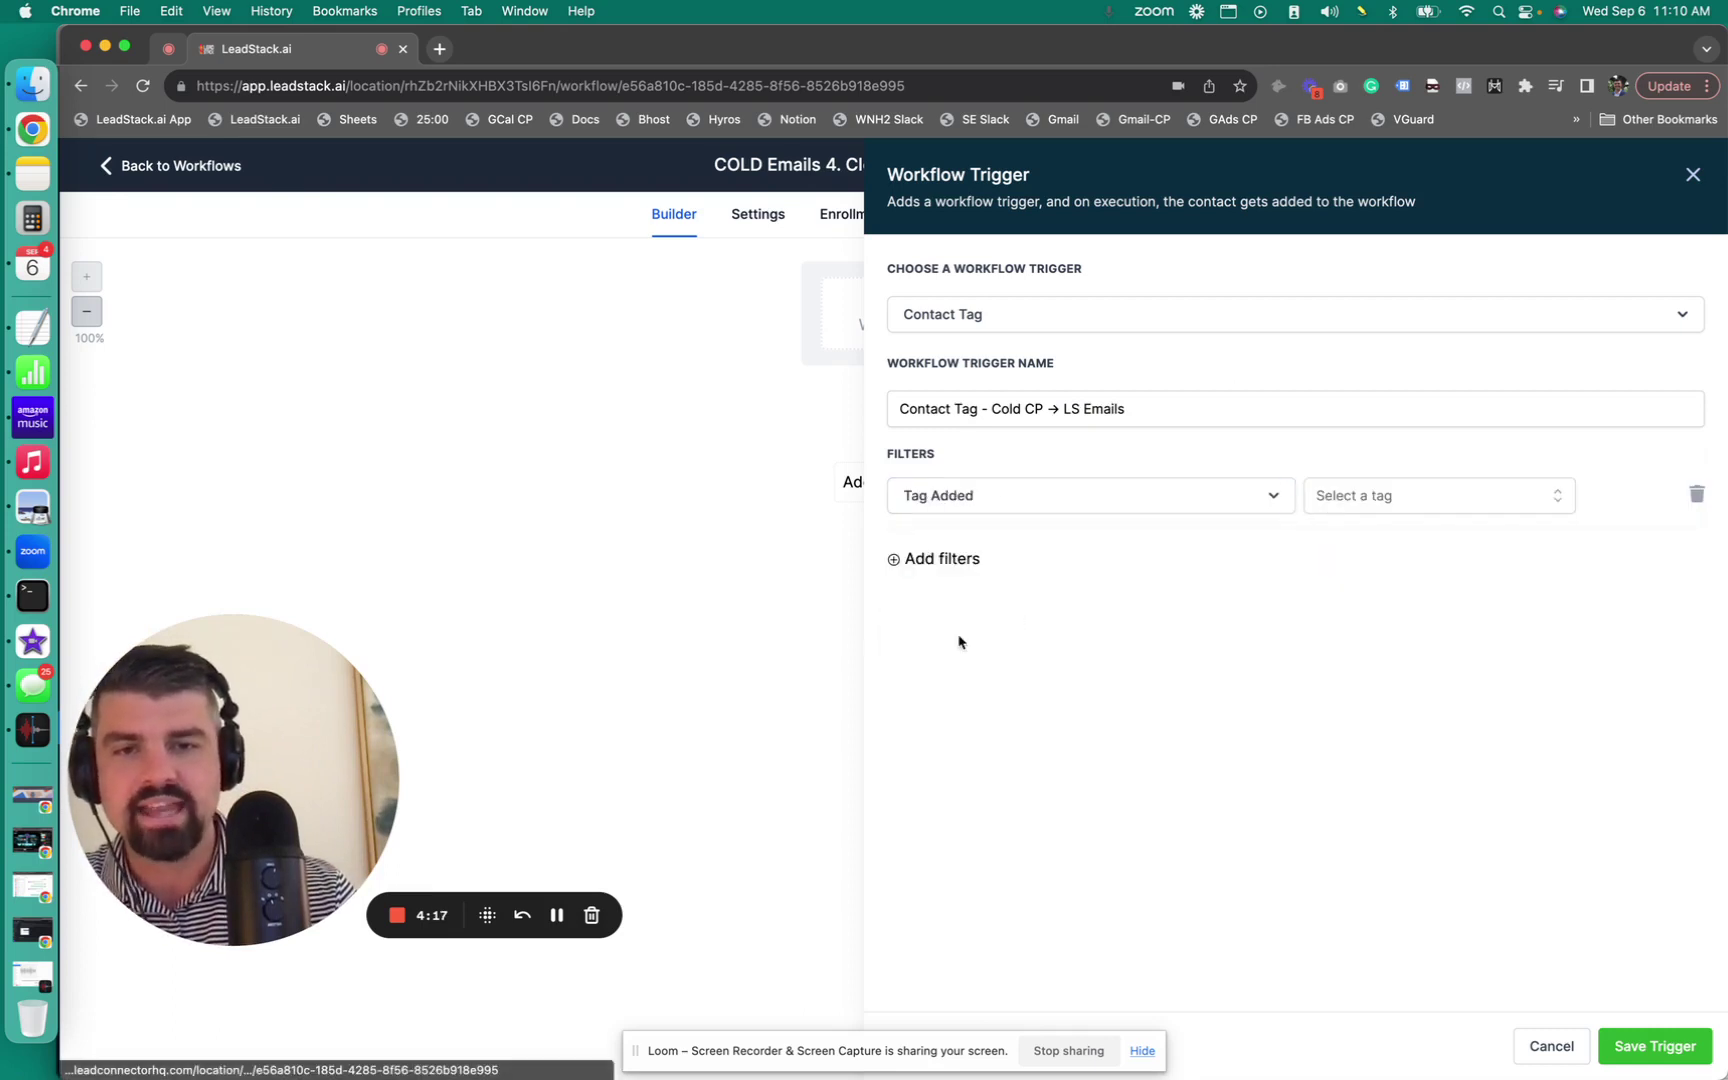
pyautogui.click(1471, 510)
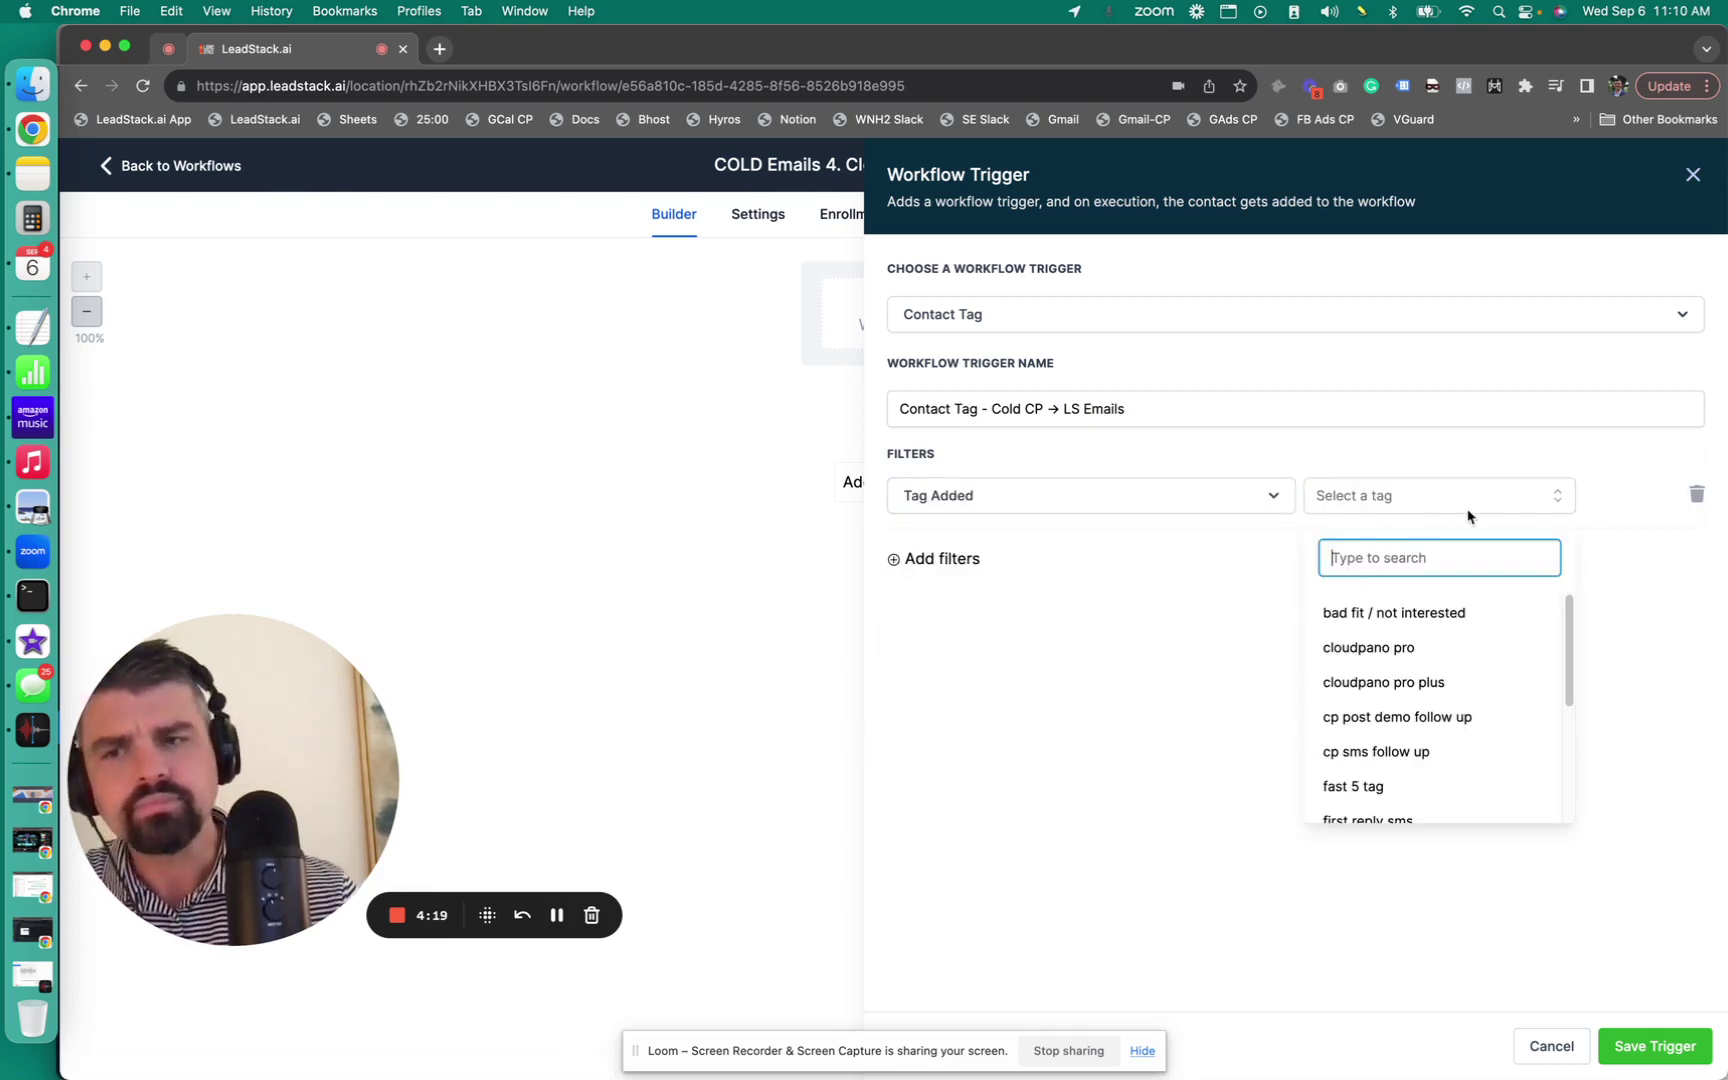
pyautogui.write('clou')
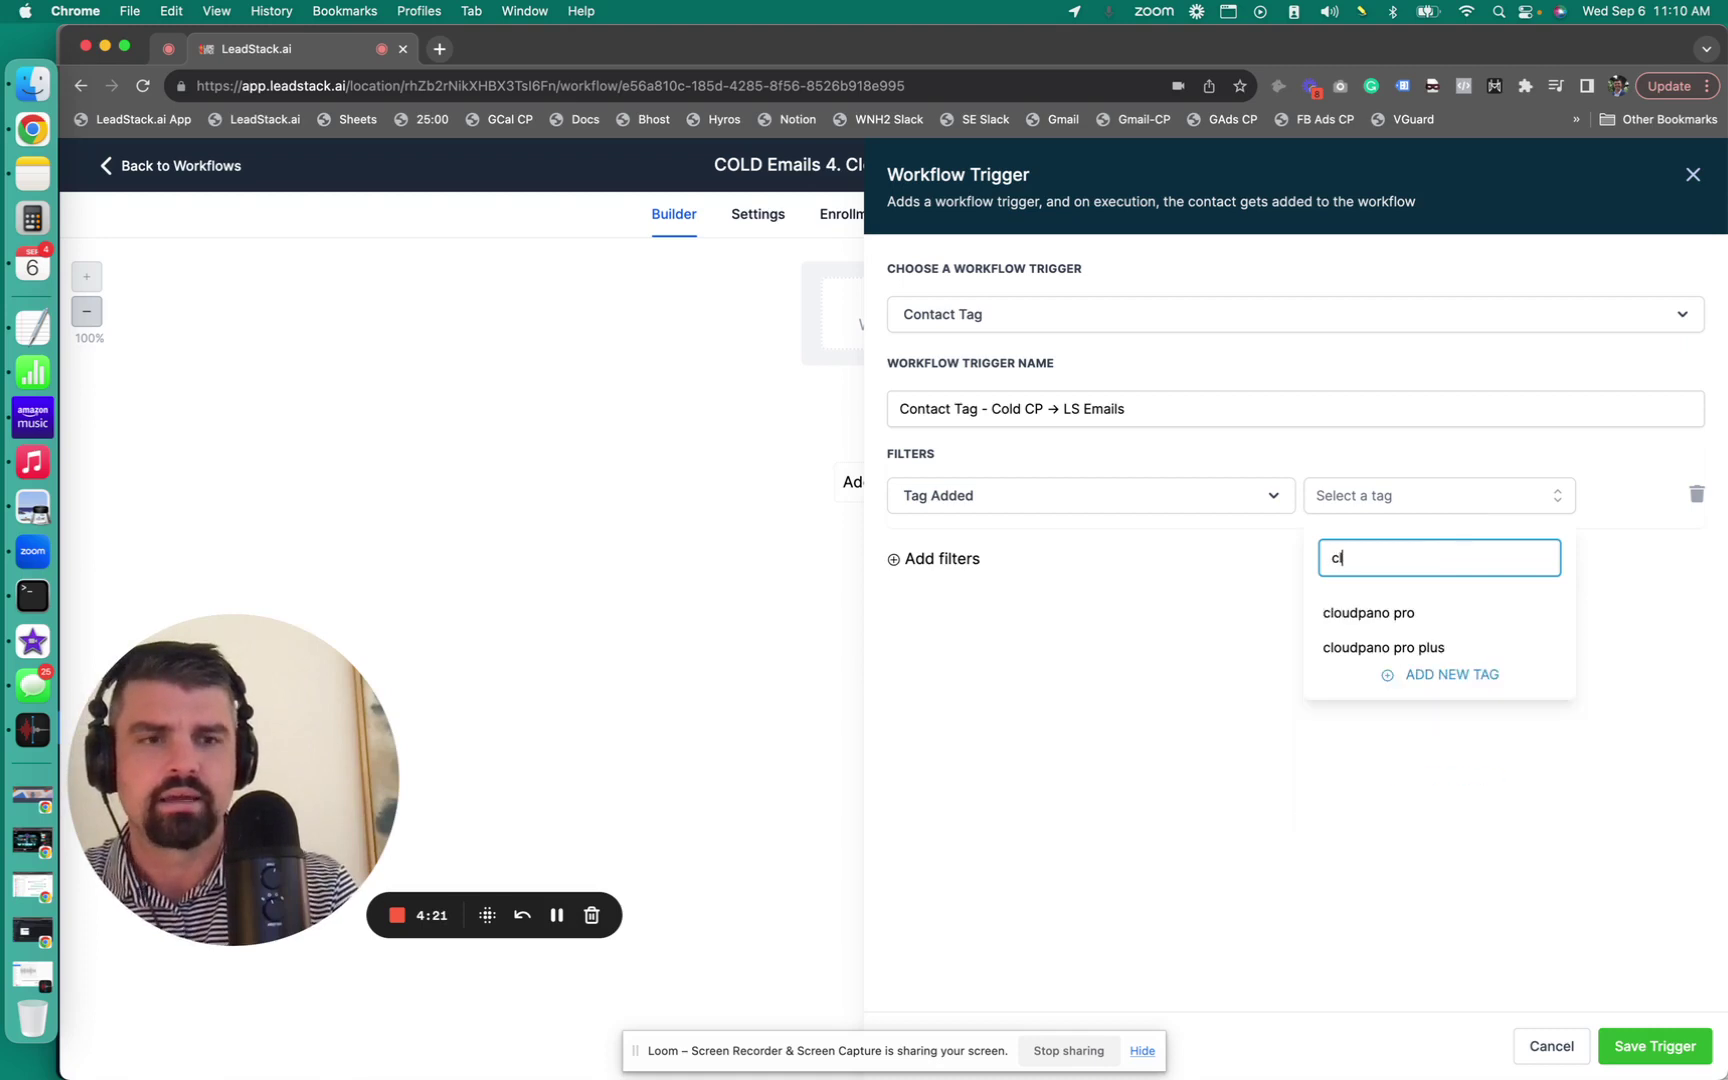
pyautogui.press('BackSpace')
pyautogui.press('BackSpace')
pyautogui.press('BackSpace')
pyautogui.write('p to')
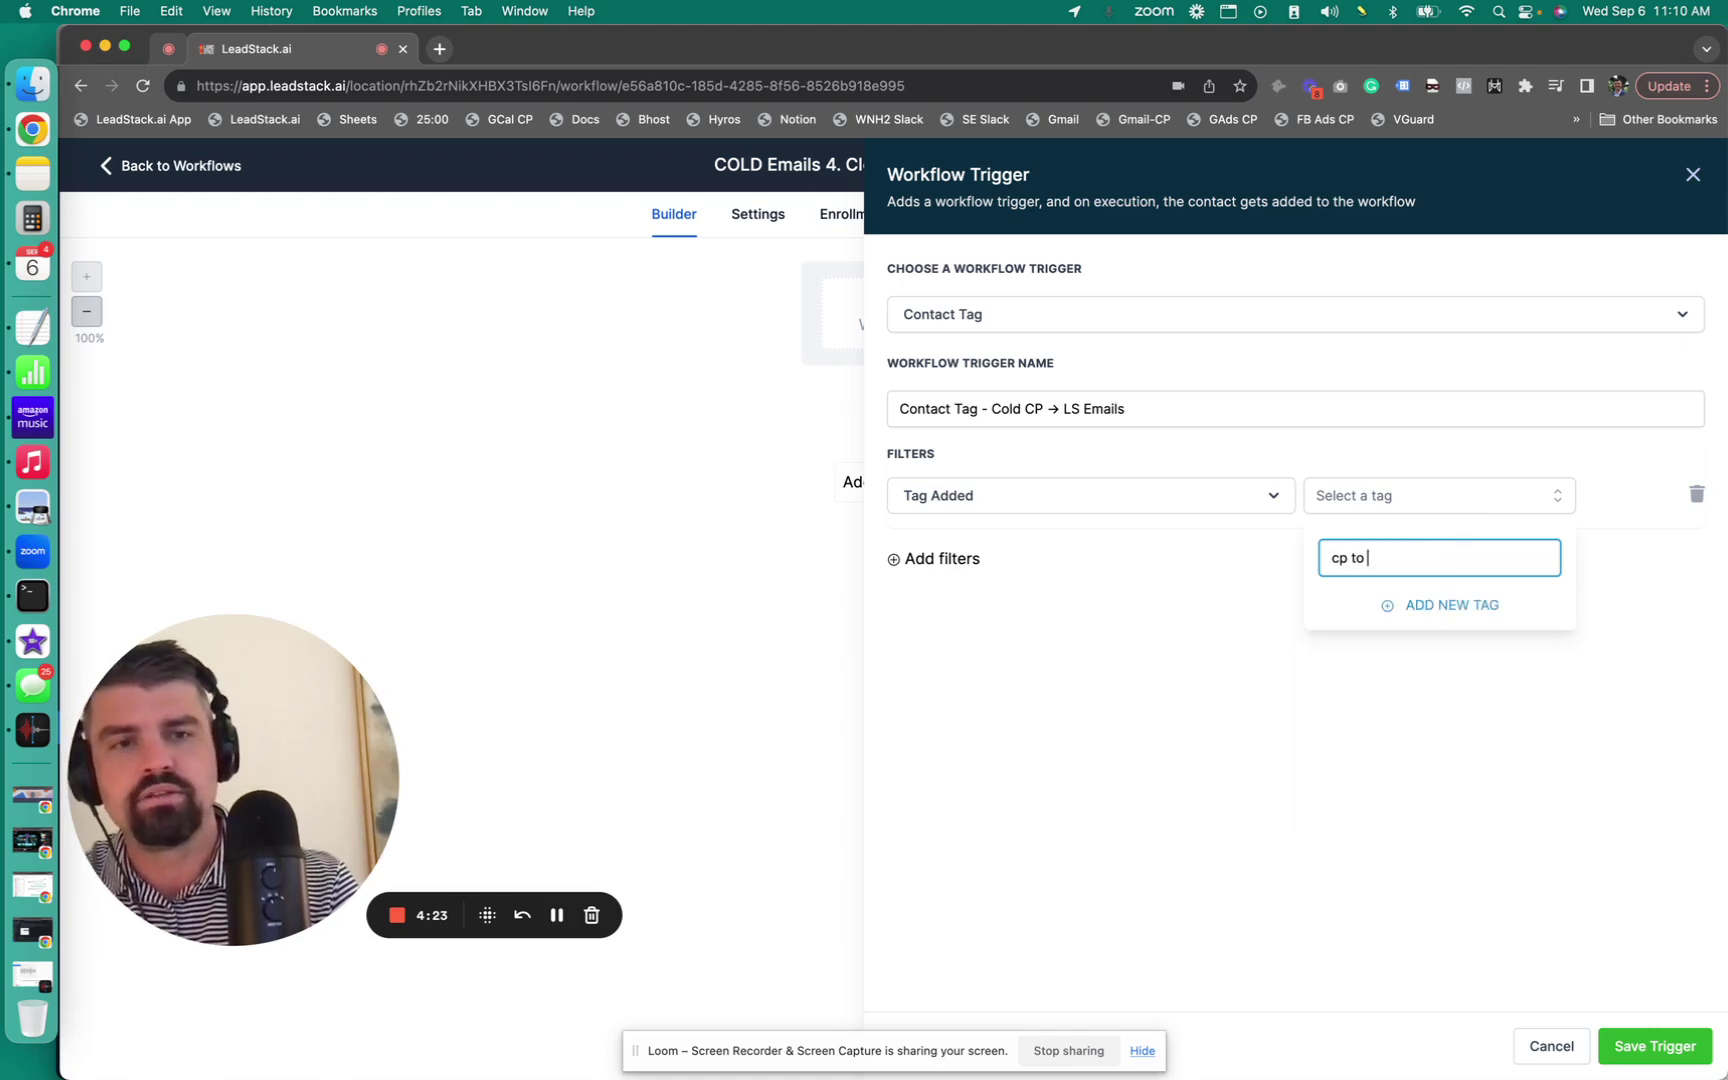
pyautogui.write(' ls emails')
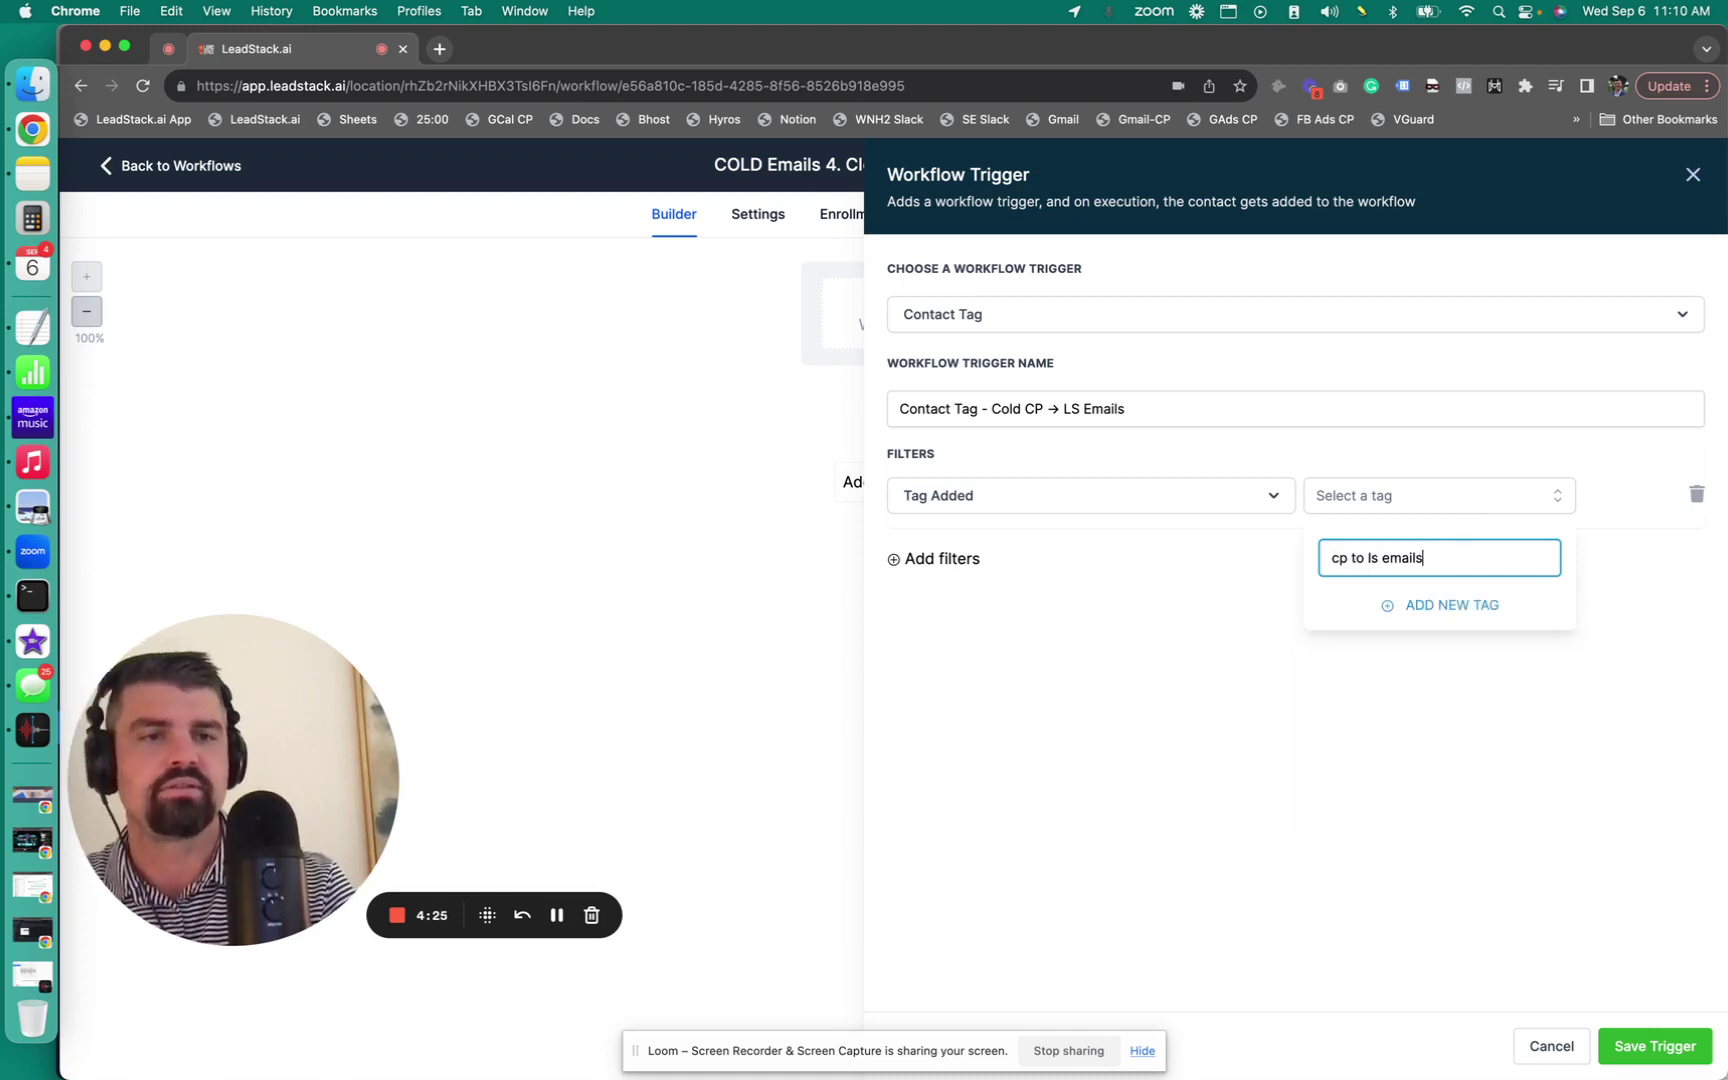
pyautogui.tripleClick(1375, 559)
pyautogui.click(1440, 606)
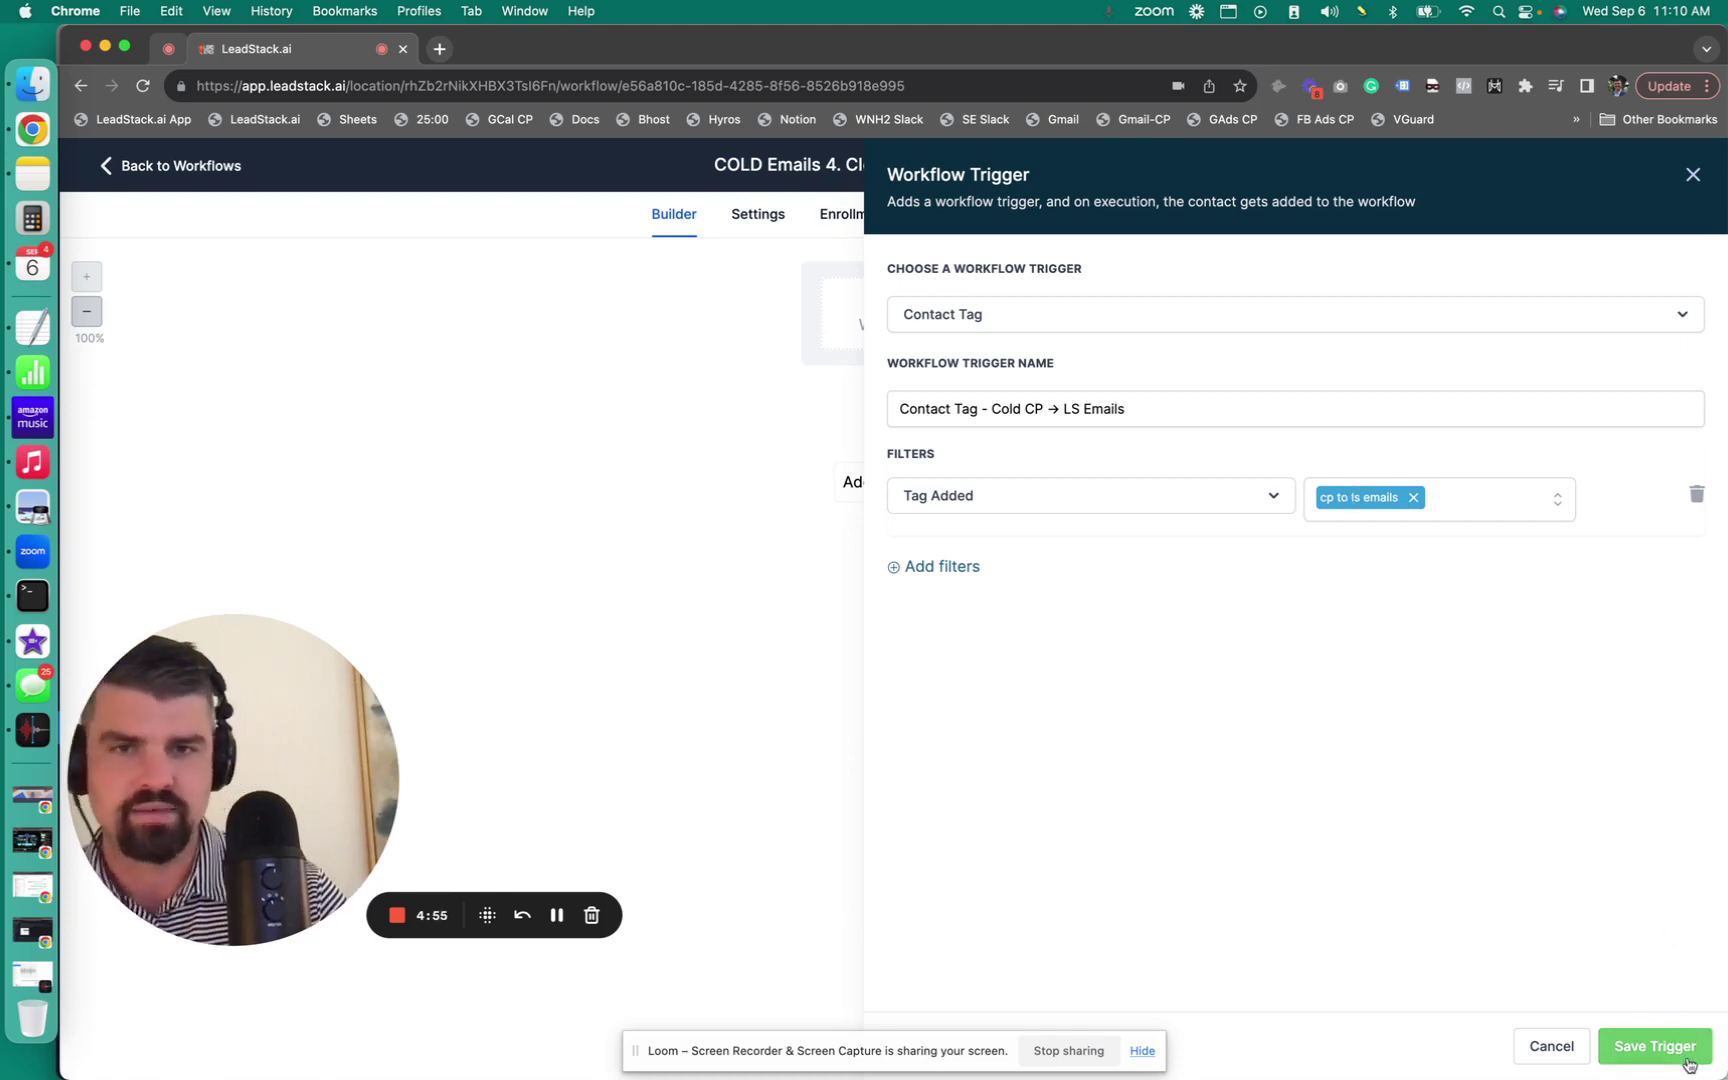
# Save the trigger and add a Send Email action as the first step.
pyautogui.click(1680, 1057)
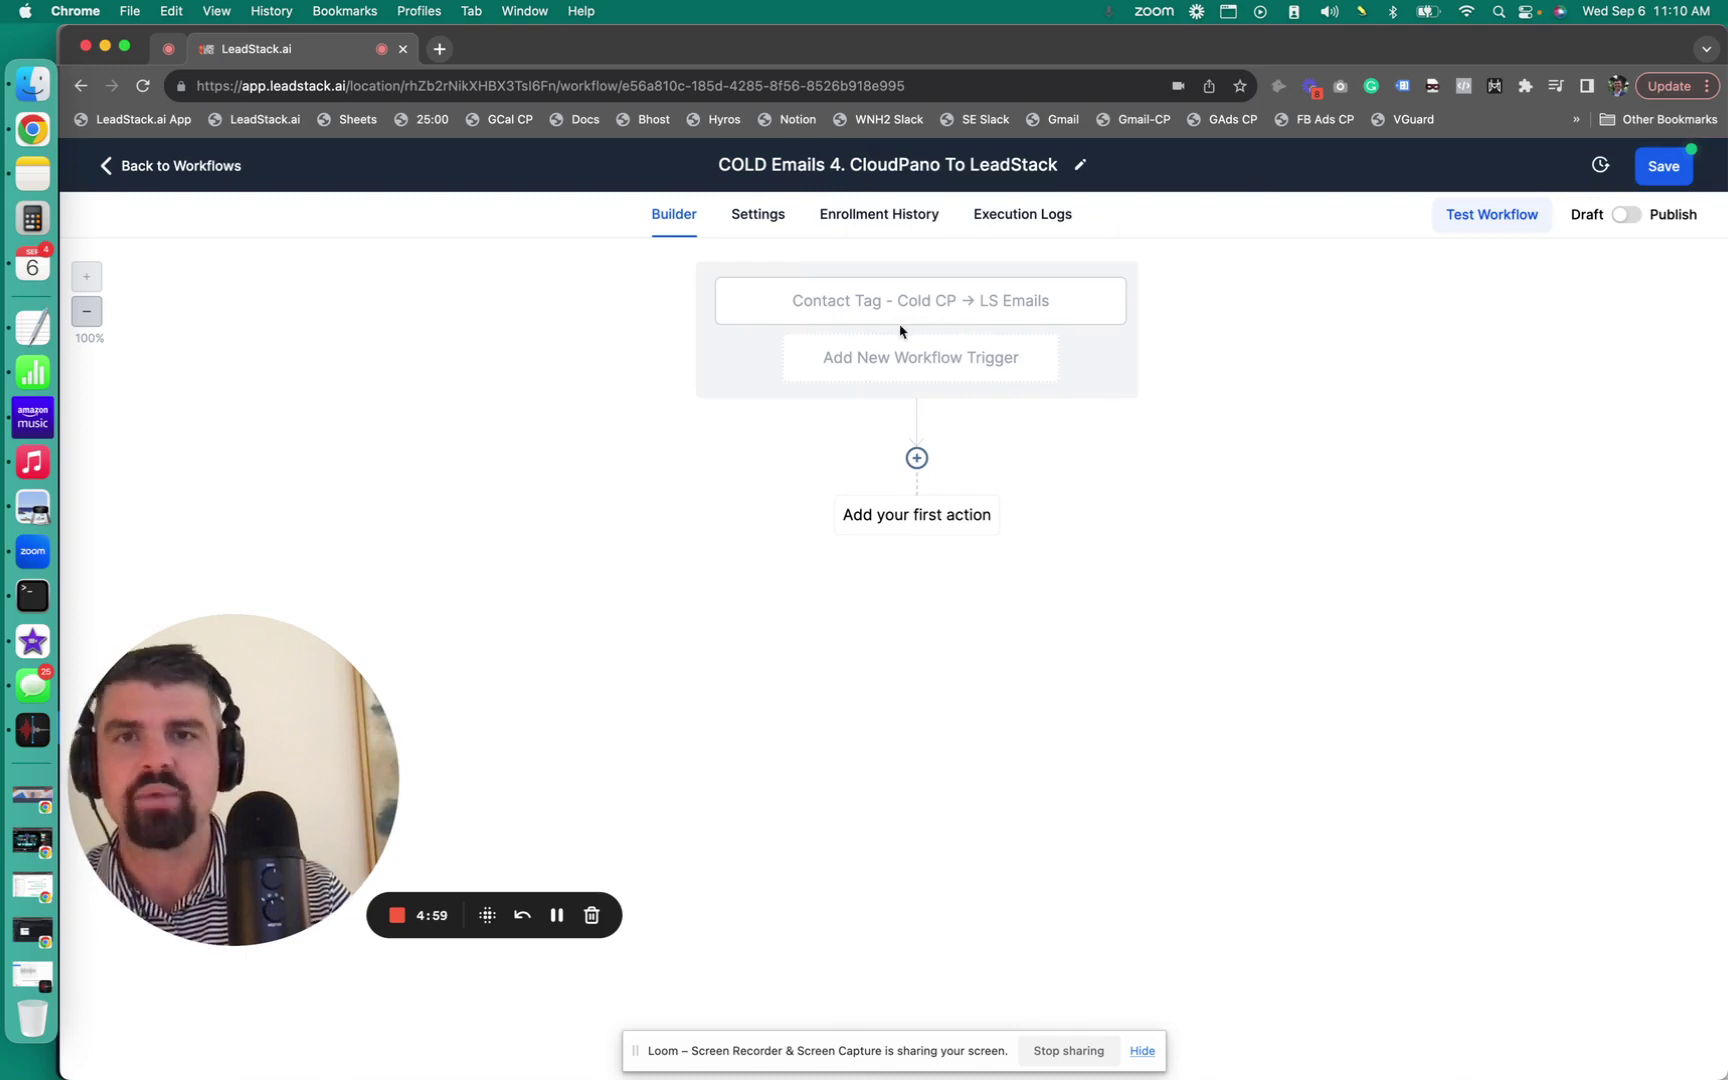
pyautogui.click(948, 523)
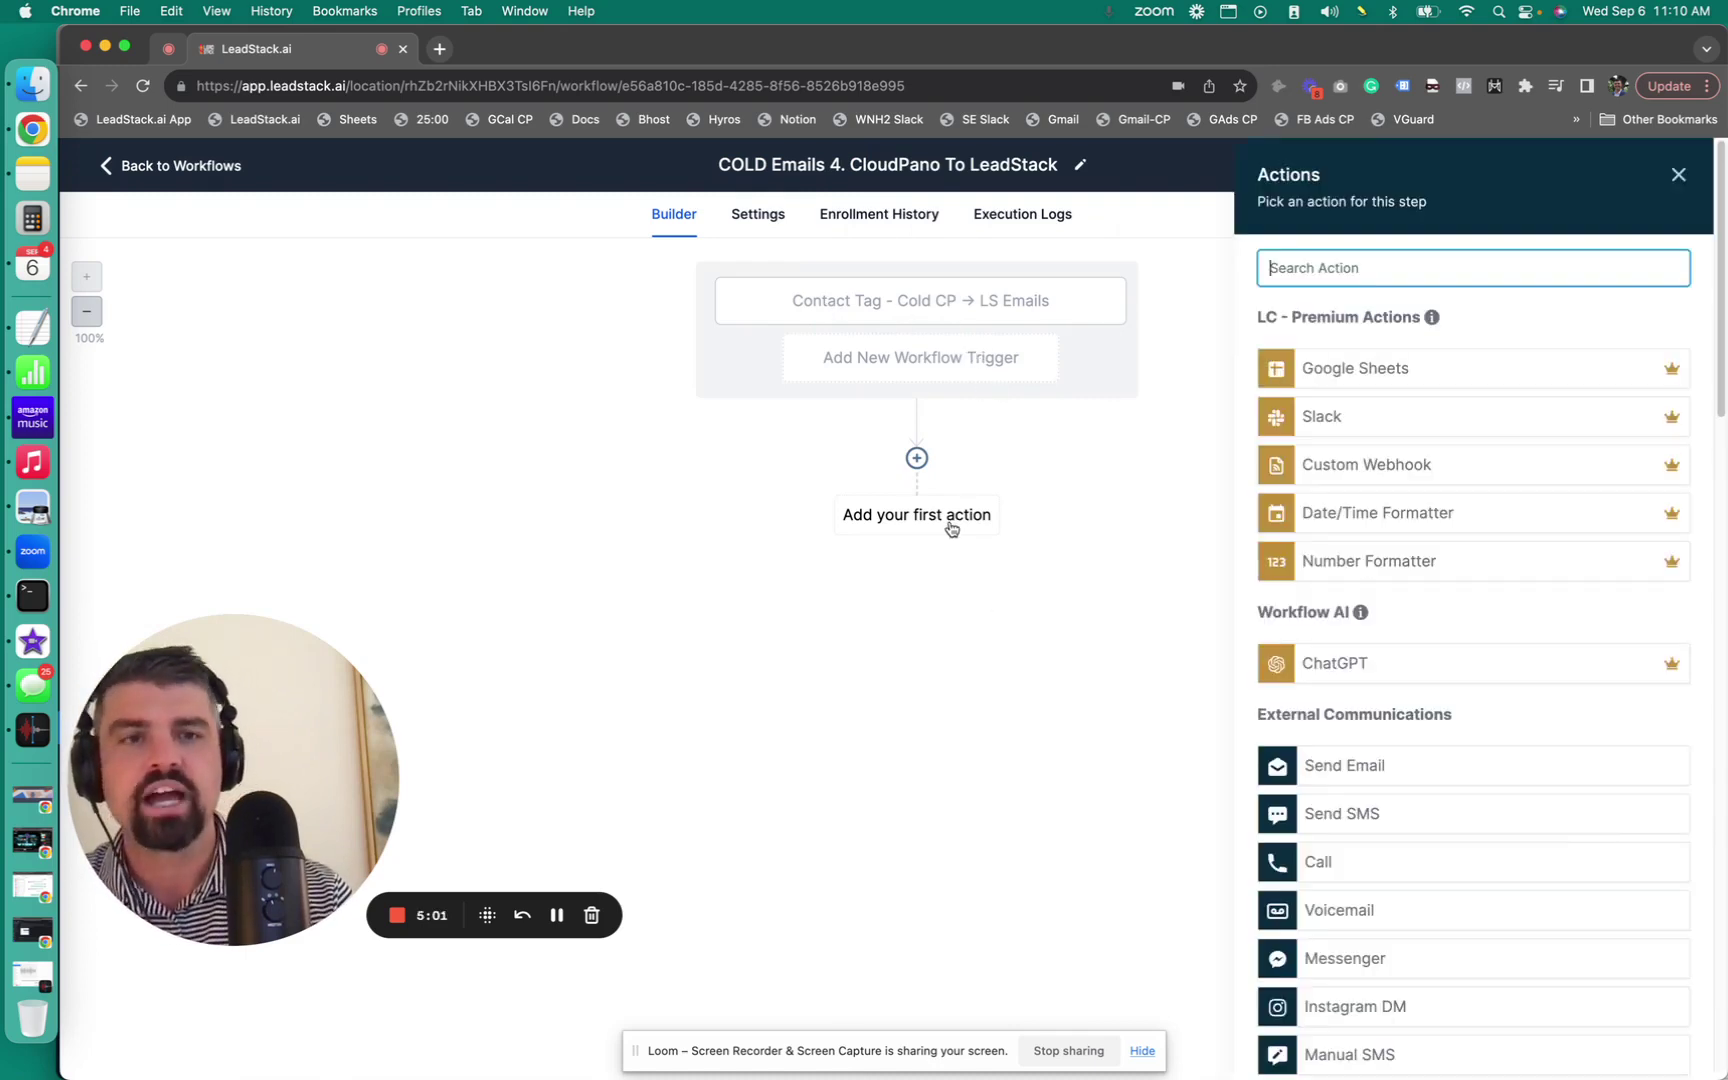
pyautogui.write('emai')
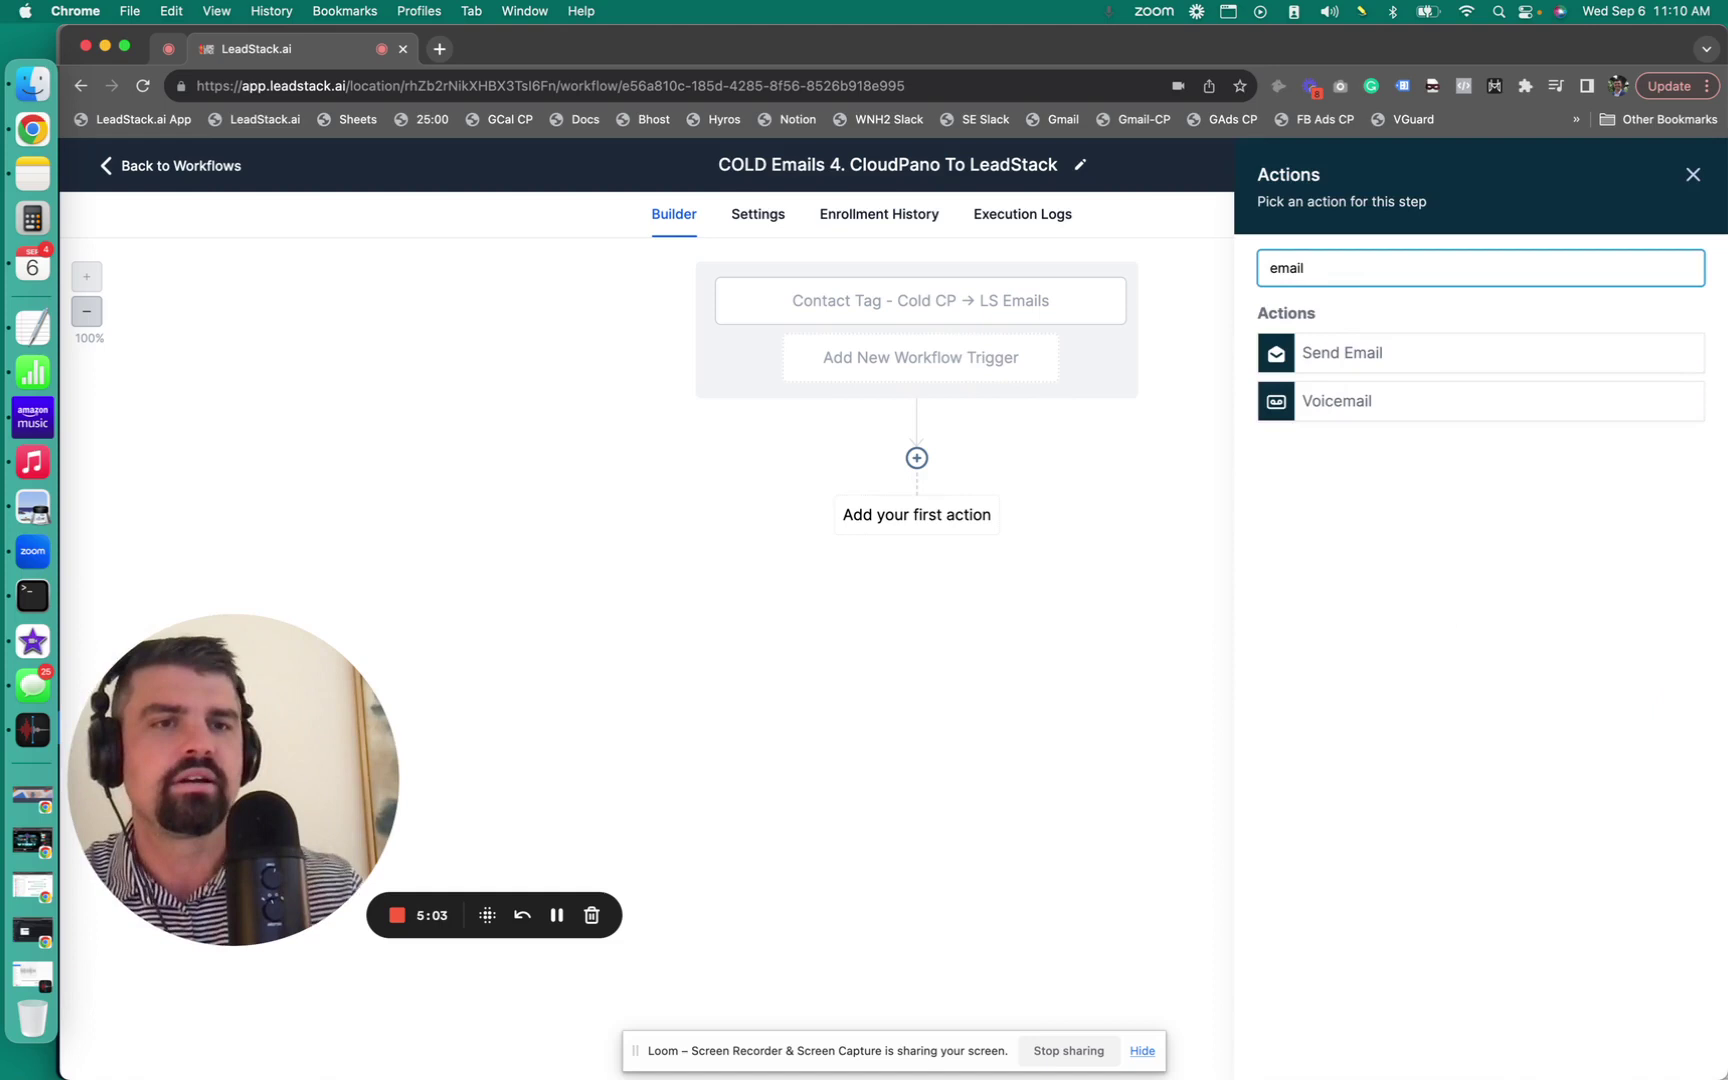
pyautogui.write('l')
pyautogui.click(1385, 352)
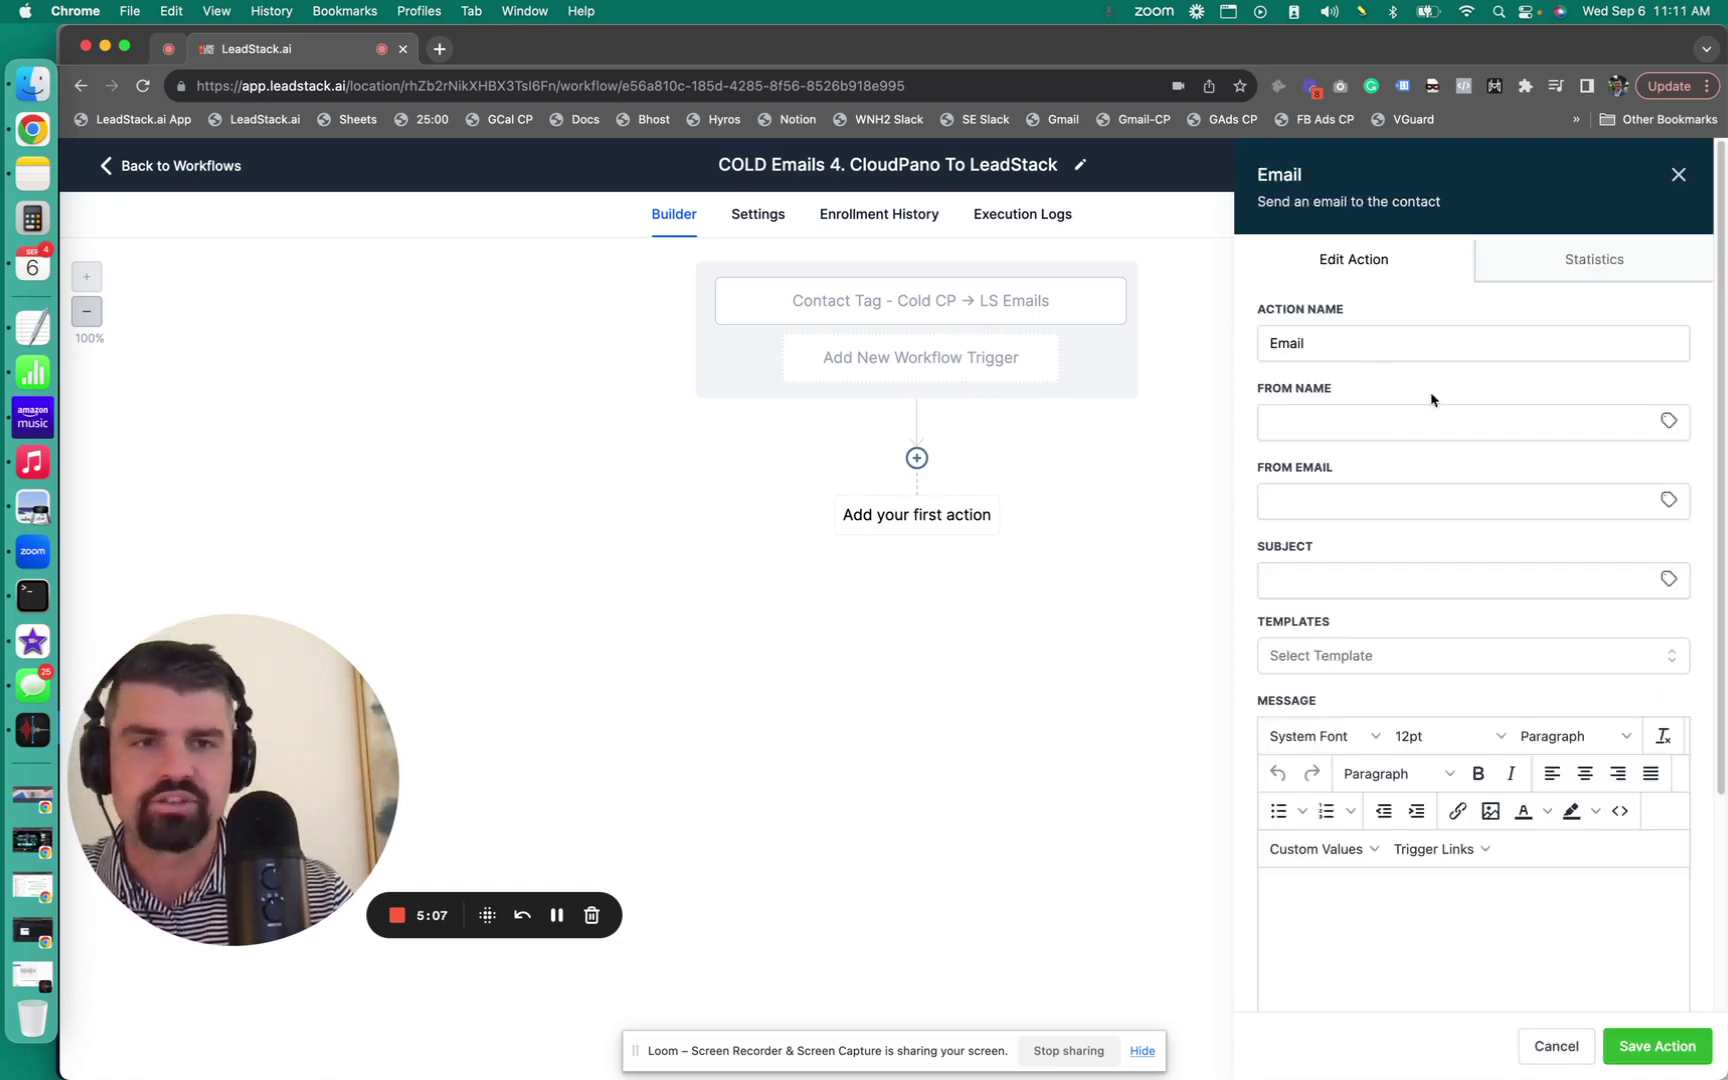
# Try the CP to LeadStack Email 1 template, then set the email's template back to None.
pyautogui.click(1439, 656)
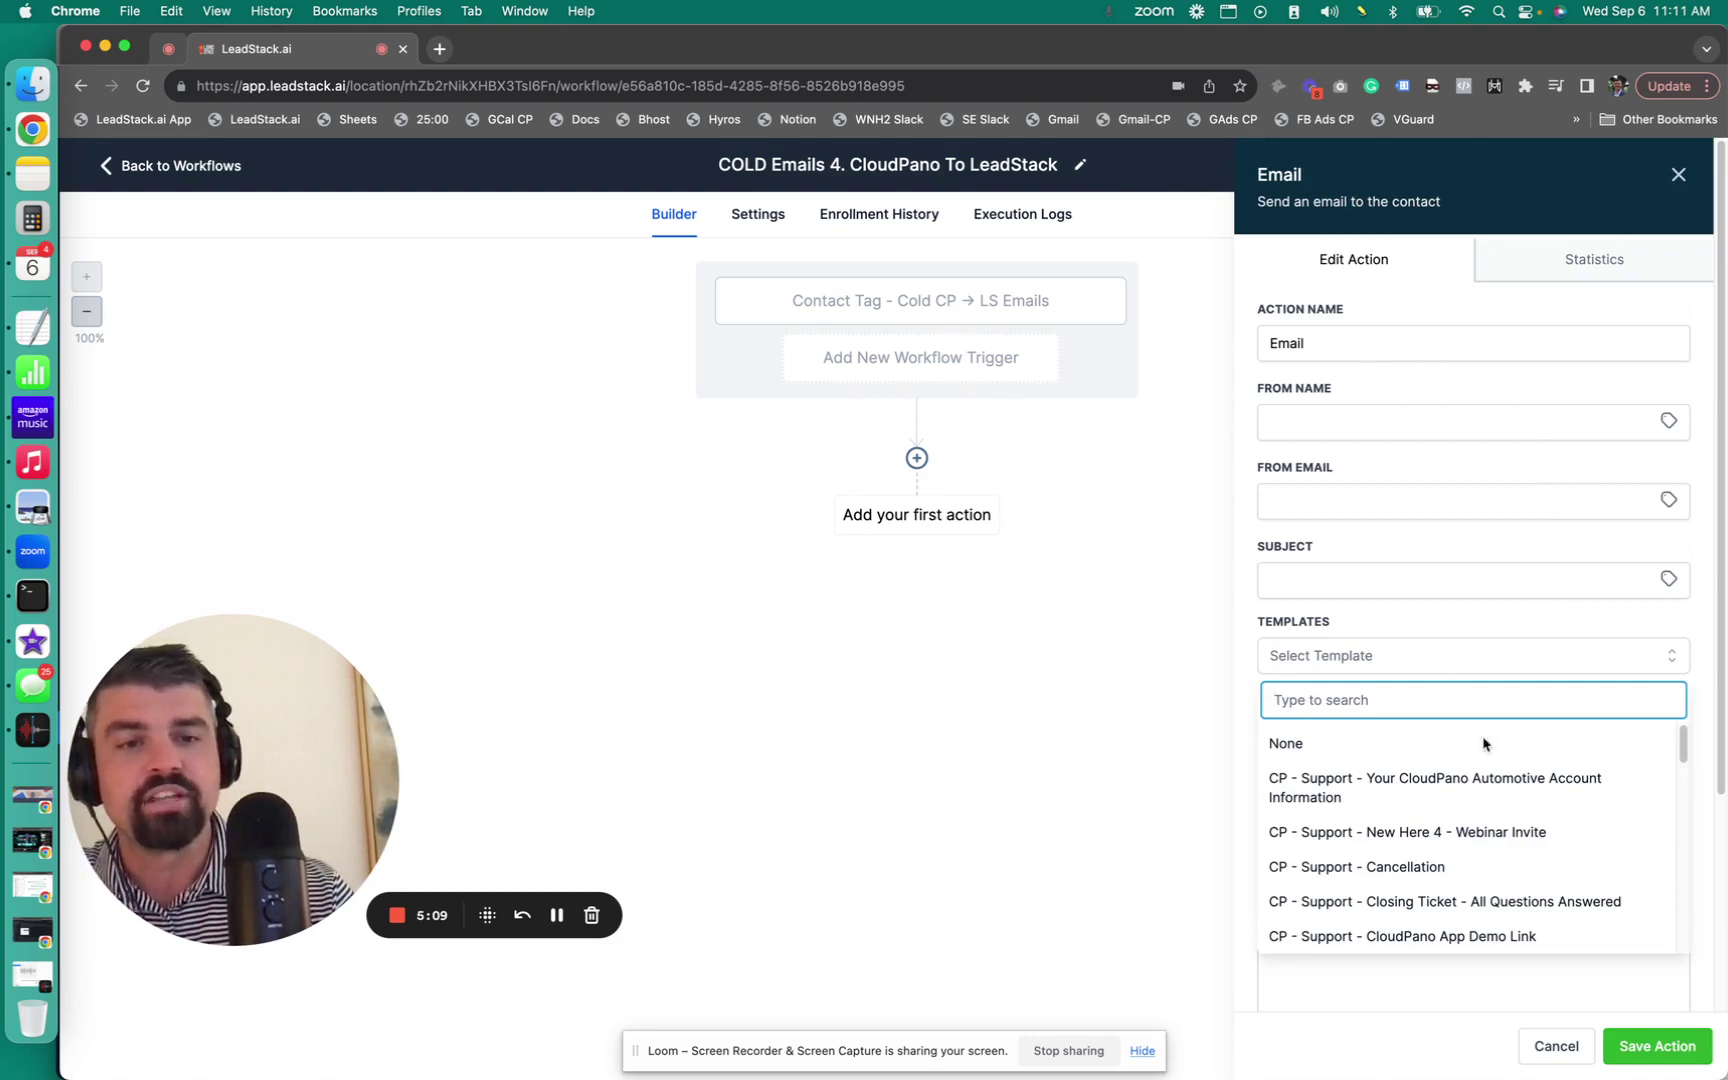
pyautogui.scroll(-3, 1497, 783)
pyautogui.scroll(-10, 1497, 783)
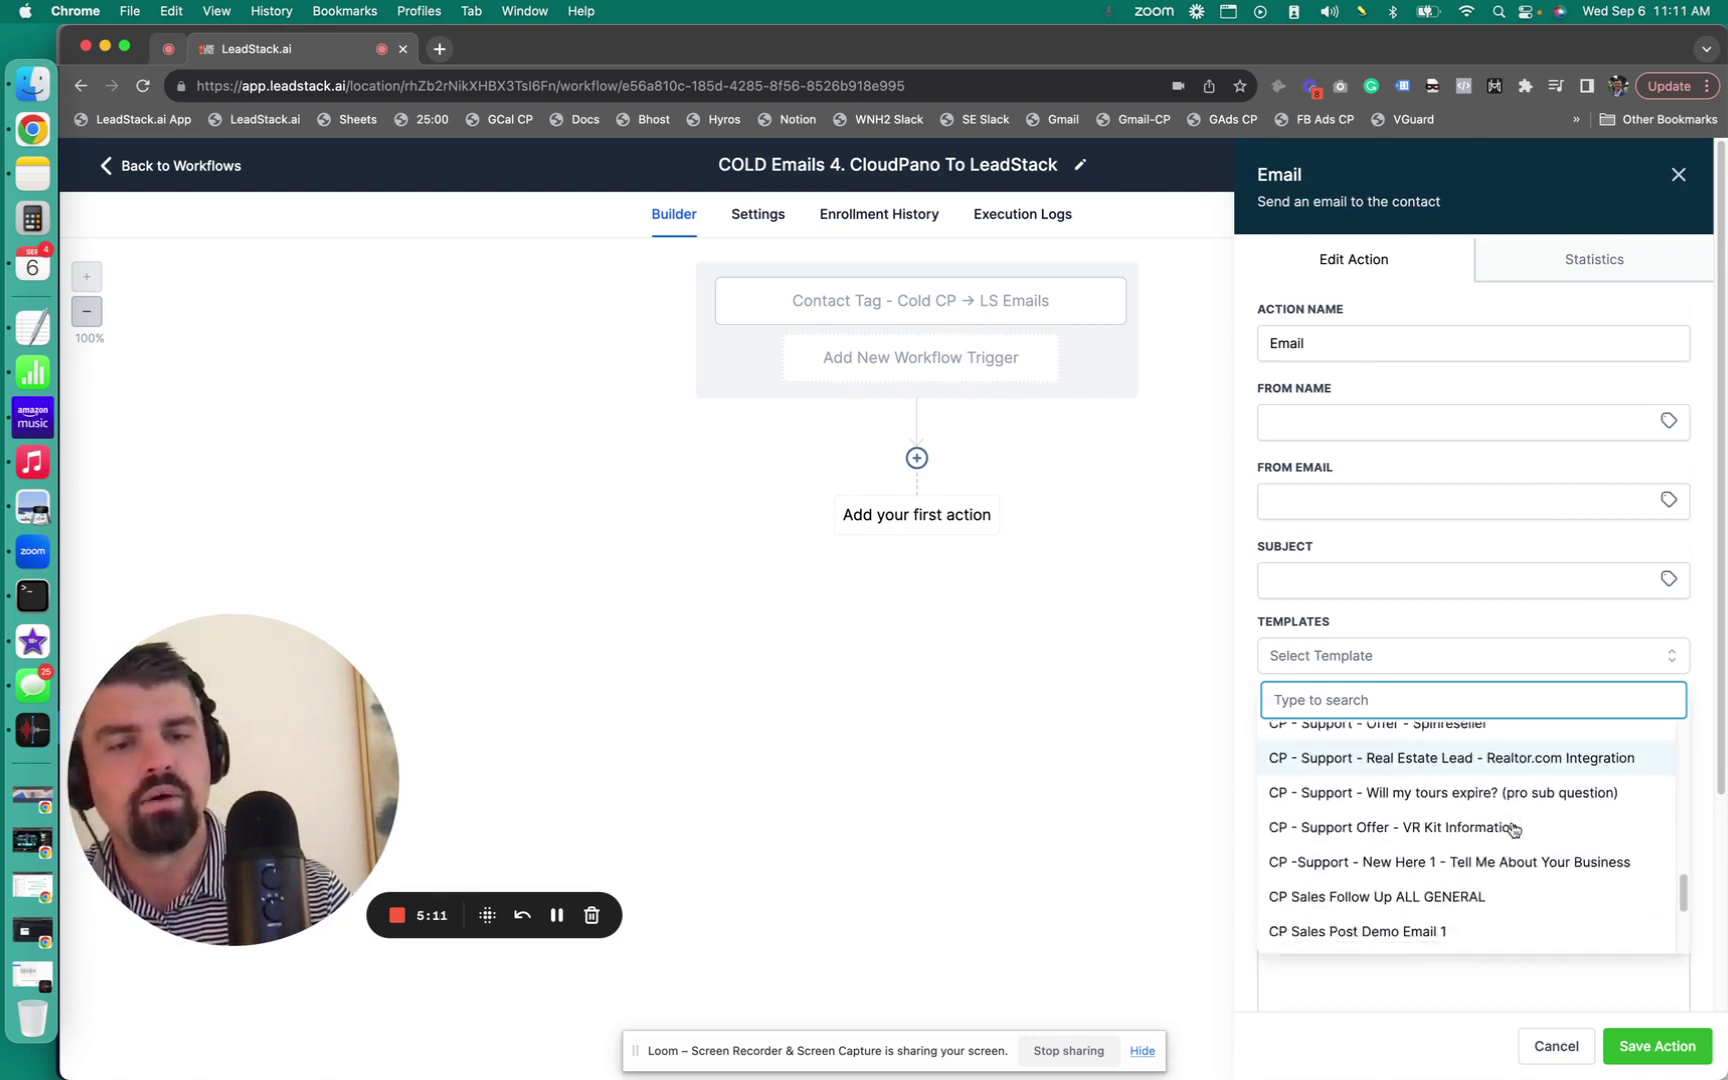
pyautogui.scroll(-3, 1513, 829)
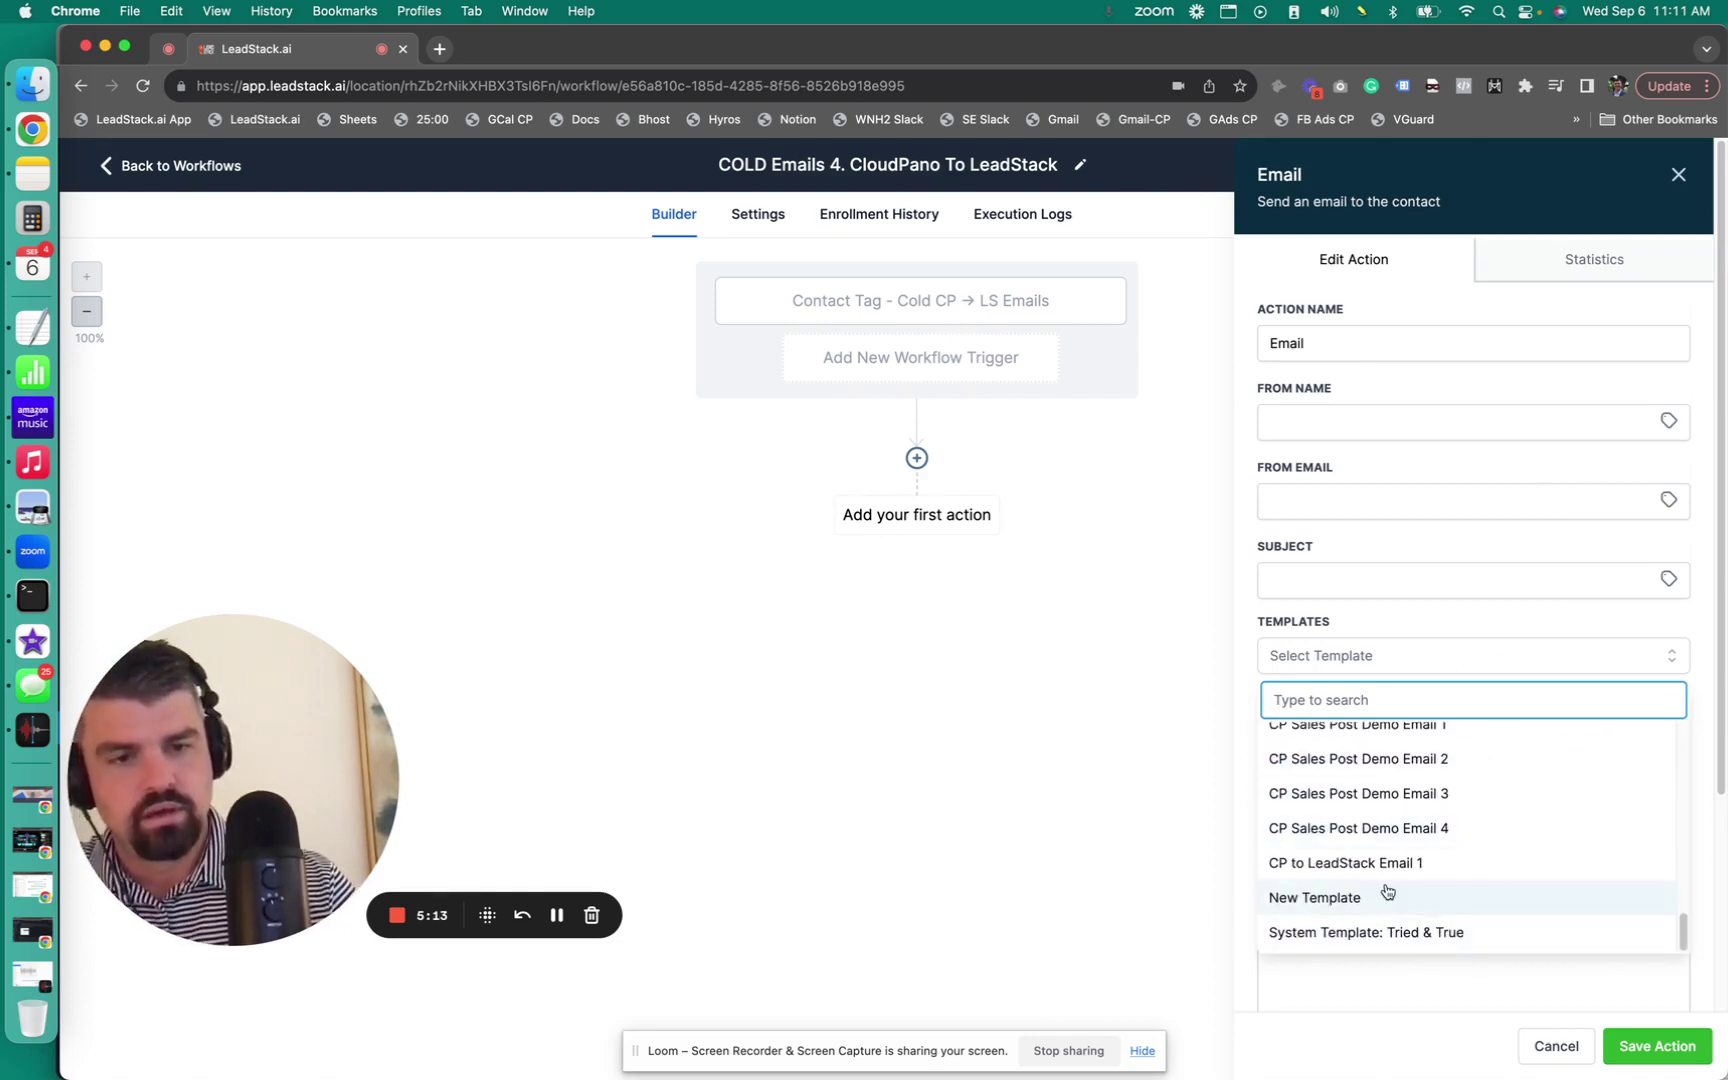
pyautogui.click(1425, 864)
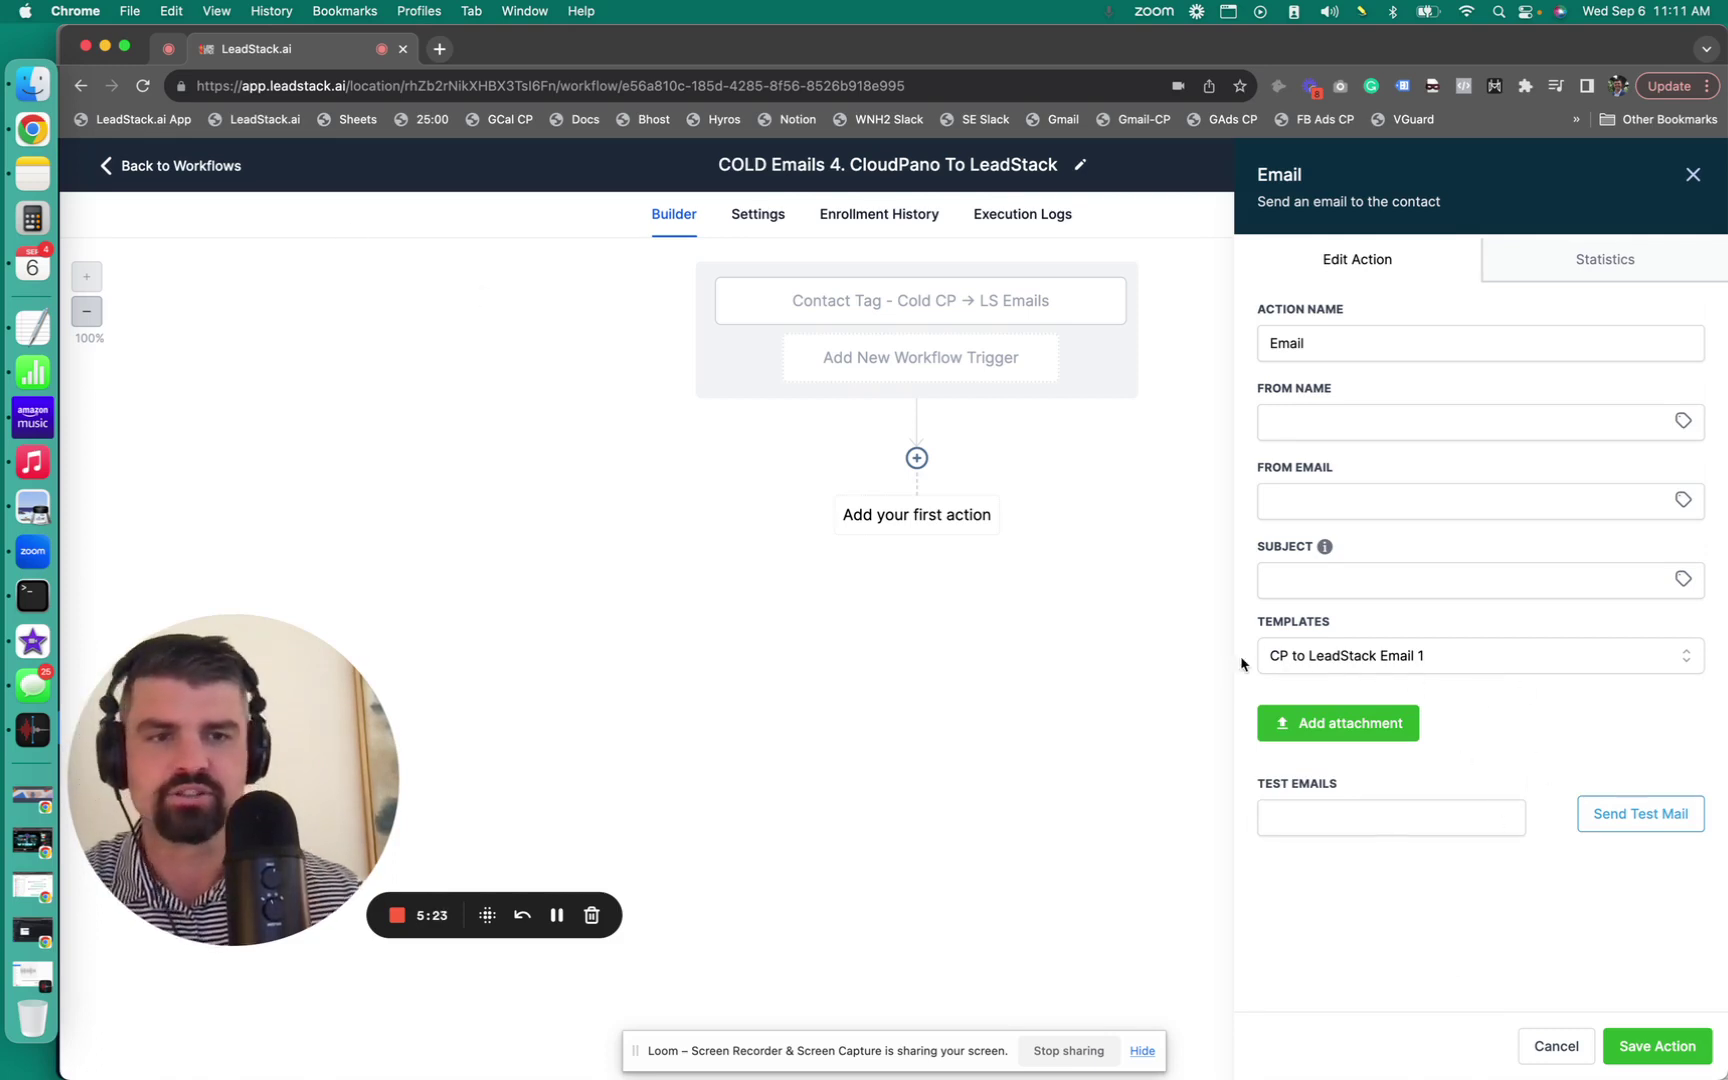
pyautogui.click(1500, 654)
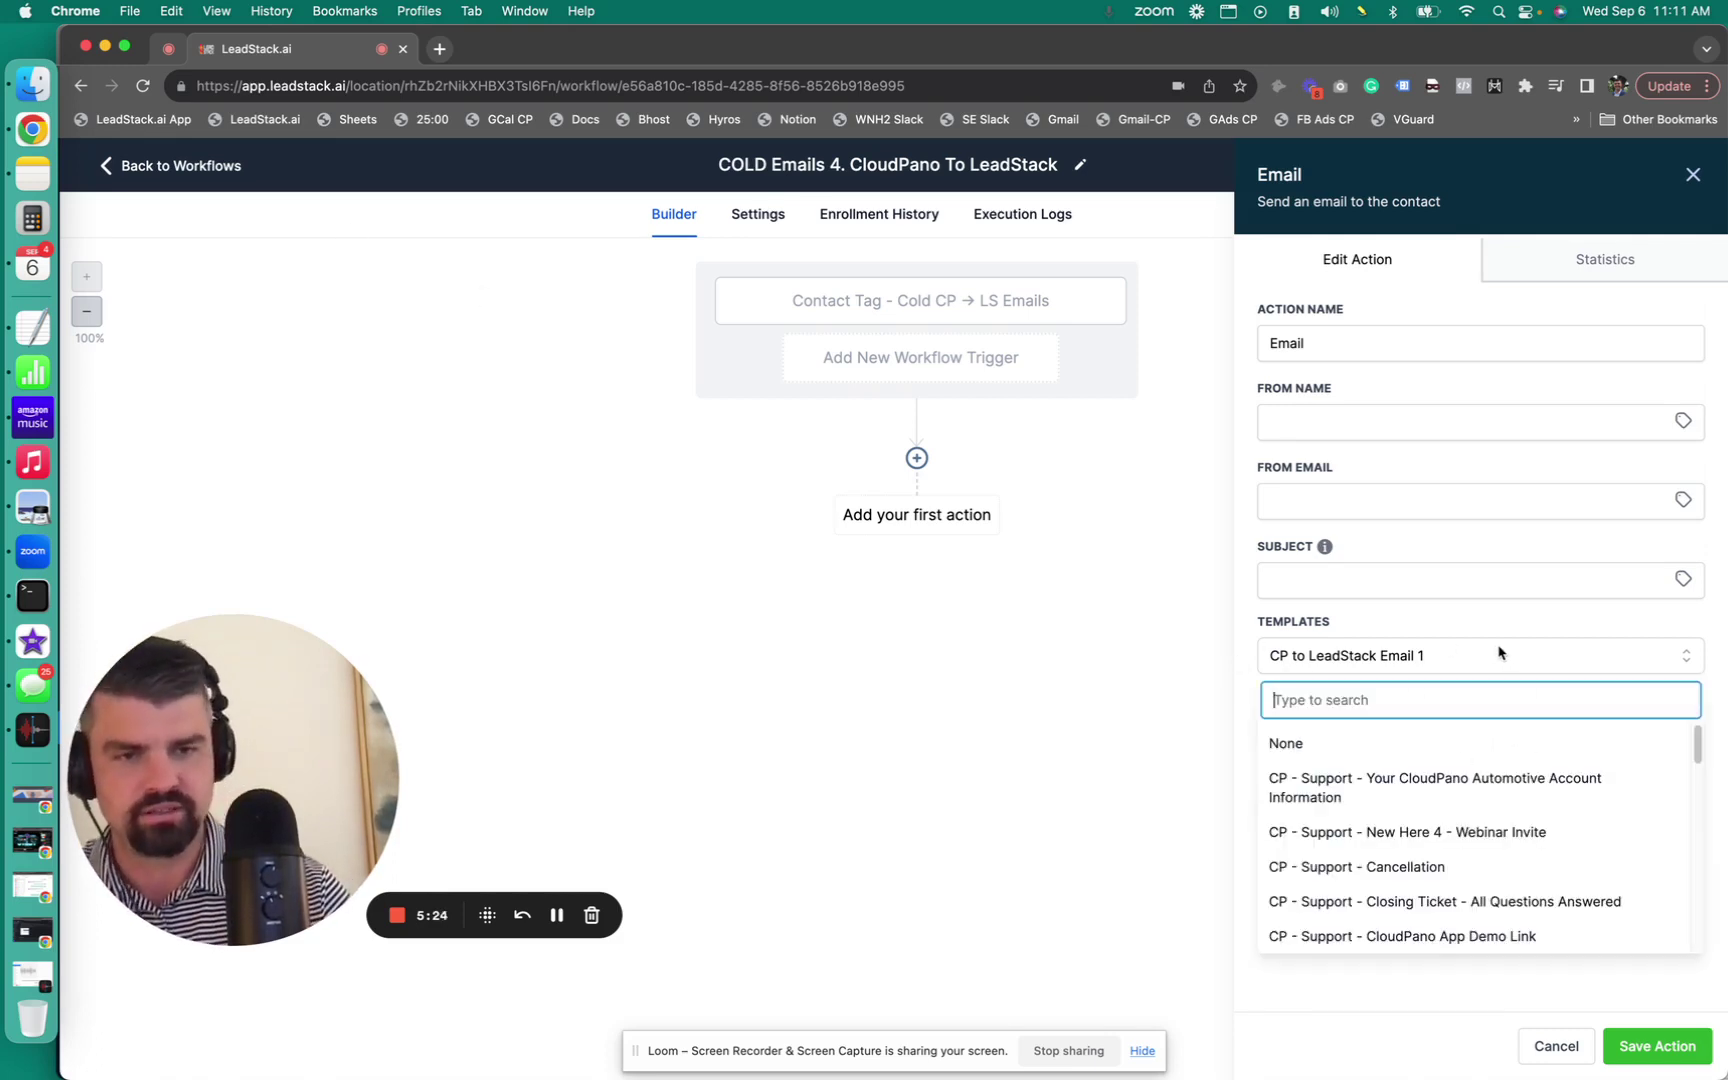
pyautogui.click(1310, 743)
pyautogui.scroll(-3, 1409, 731)
pyautogui.click(1414, 705)
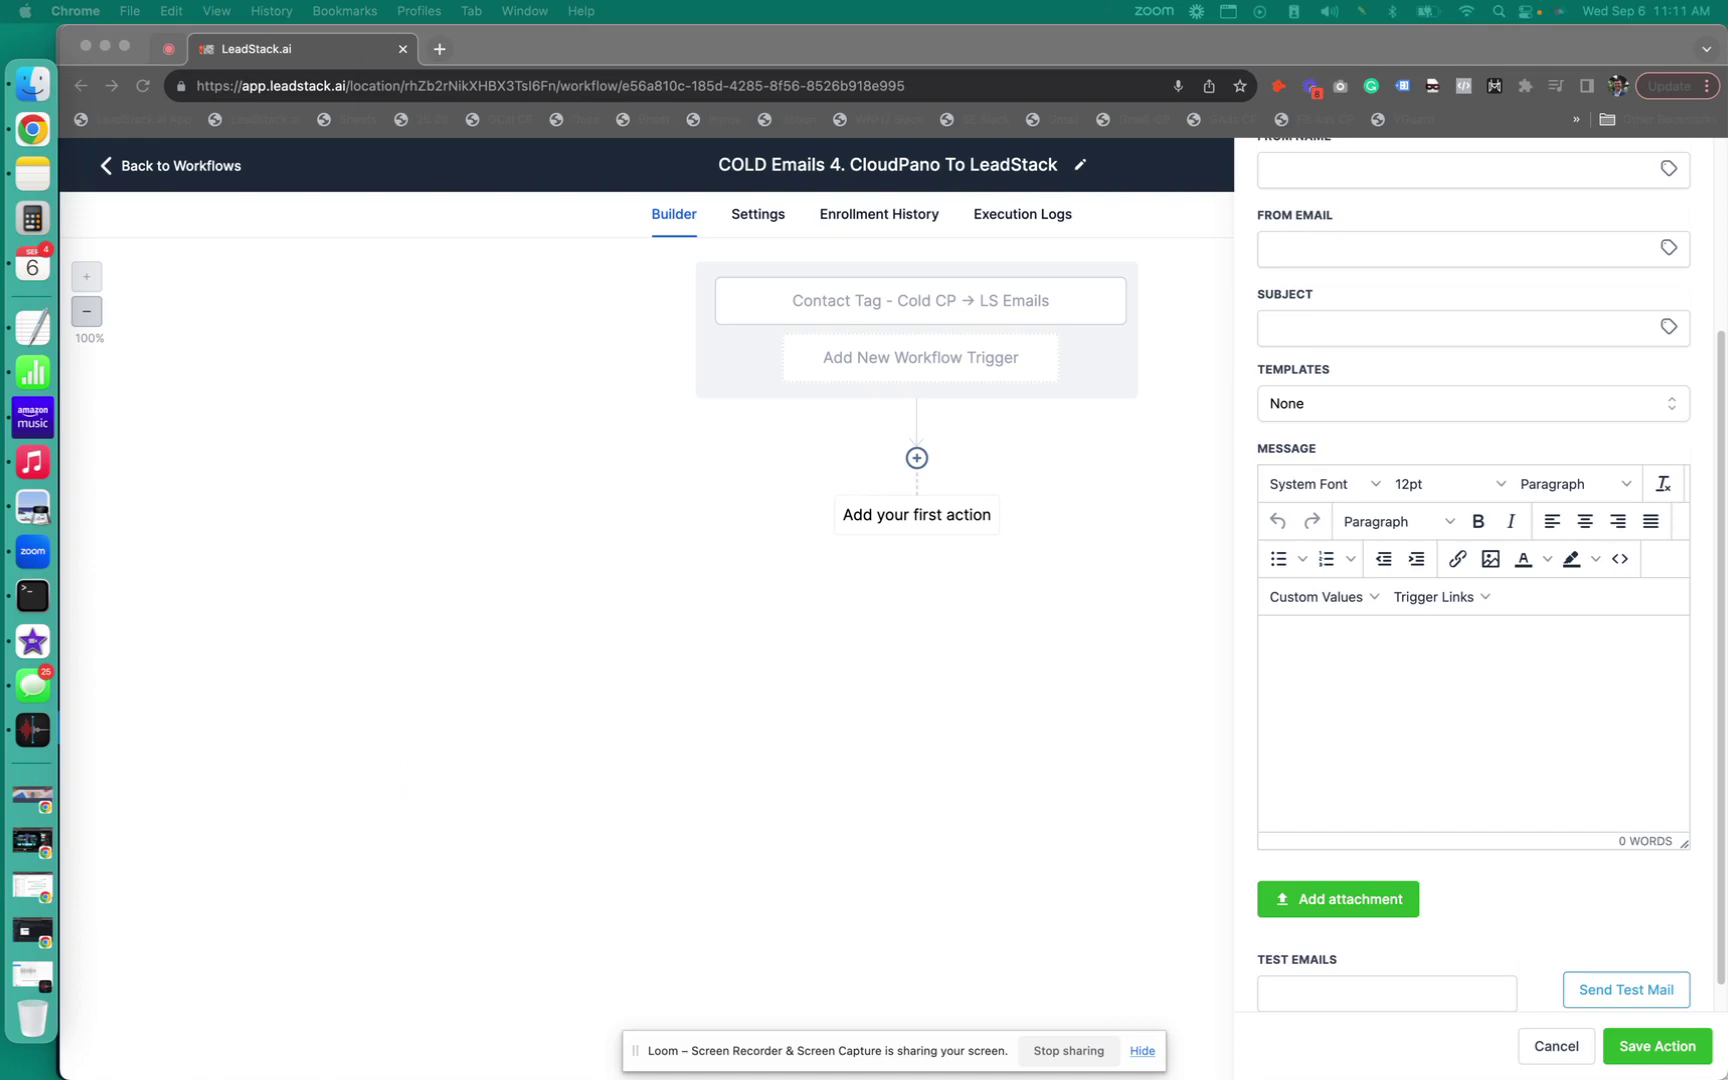
# Paste the LeadStack announcement text into the message and remove the blank line after the greeting.
pyautogui.click(1335, 644)
pyautogui.press('super+v')
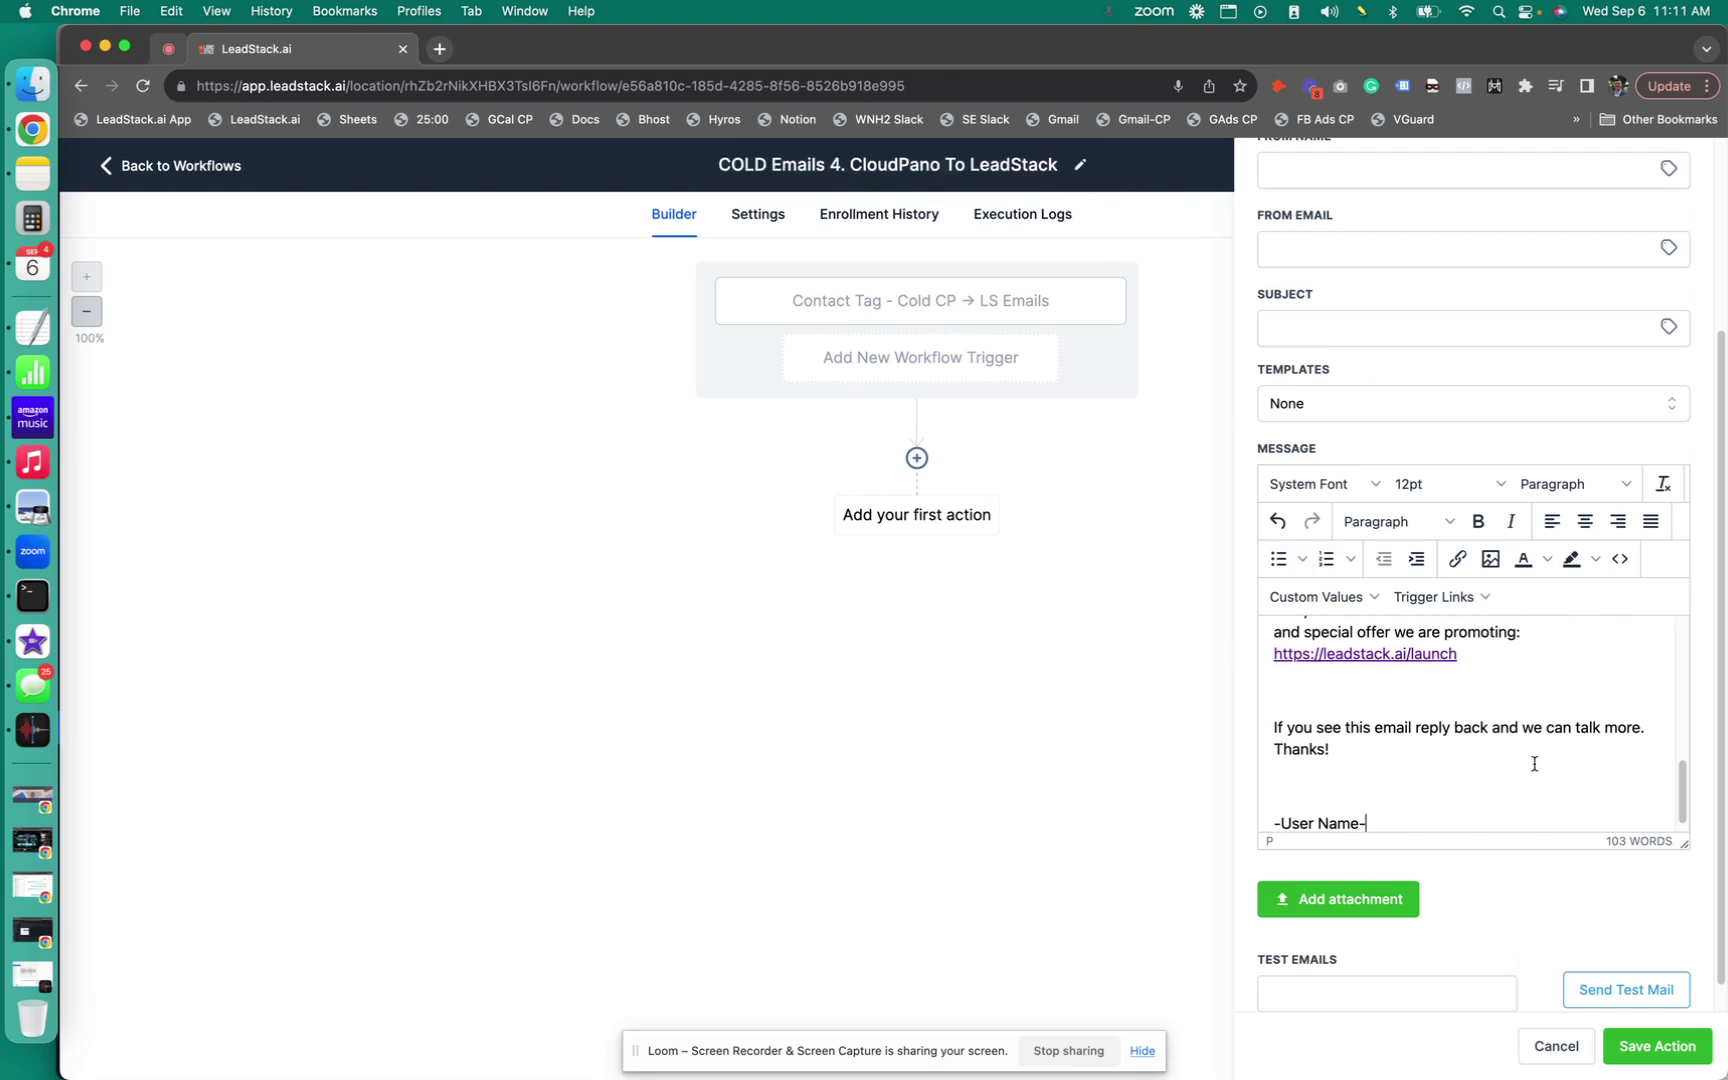
pyautogui.scroll(10, 1535, 760)
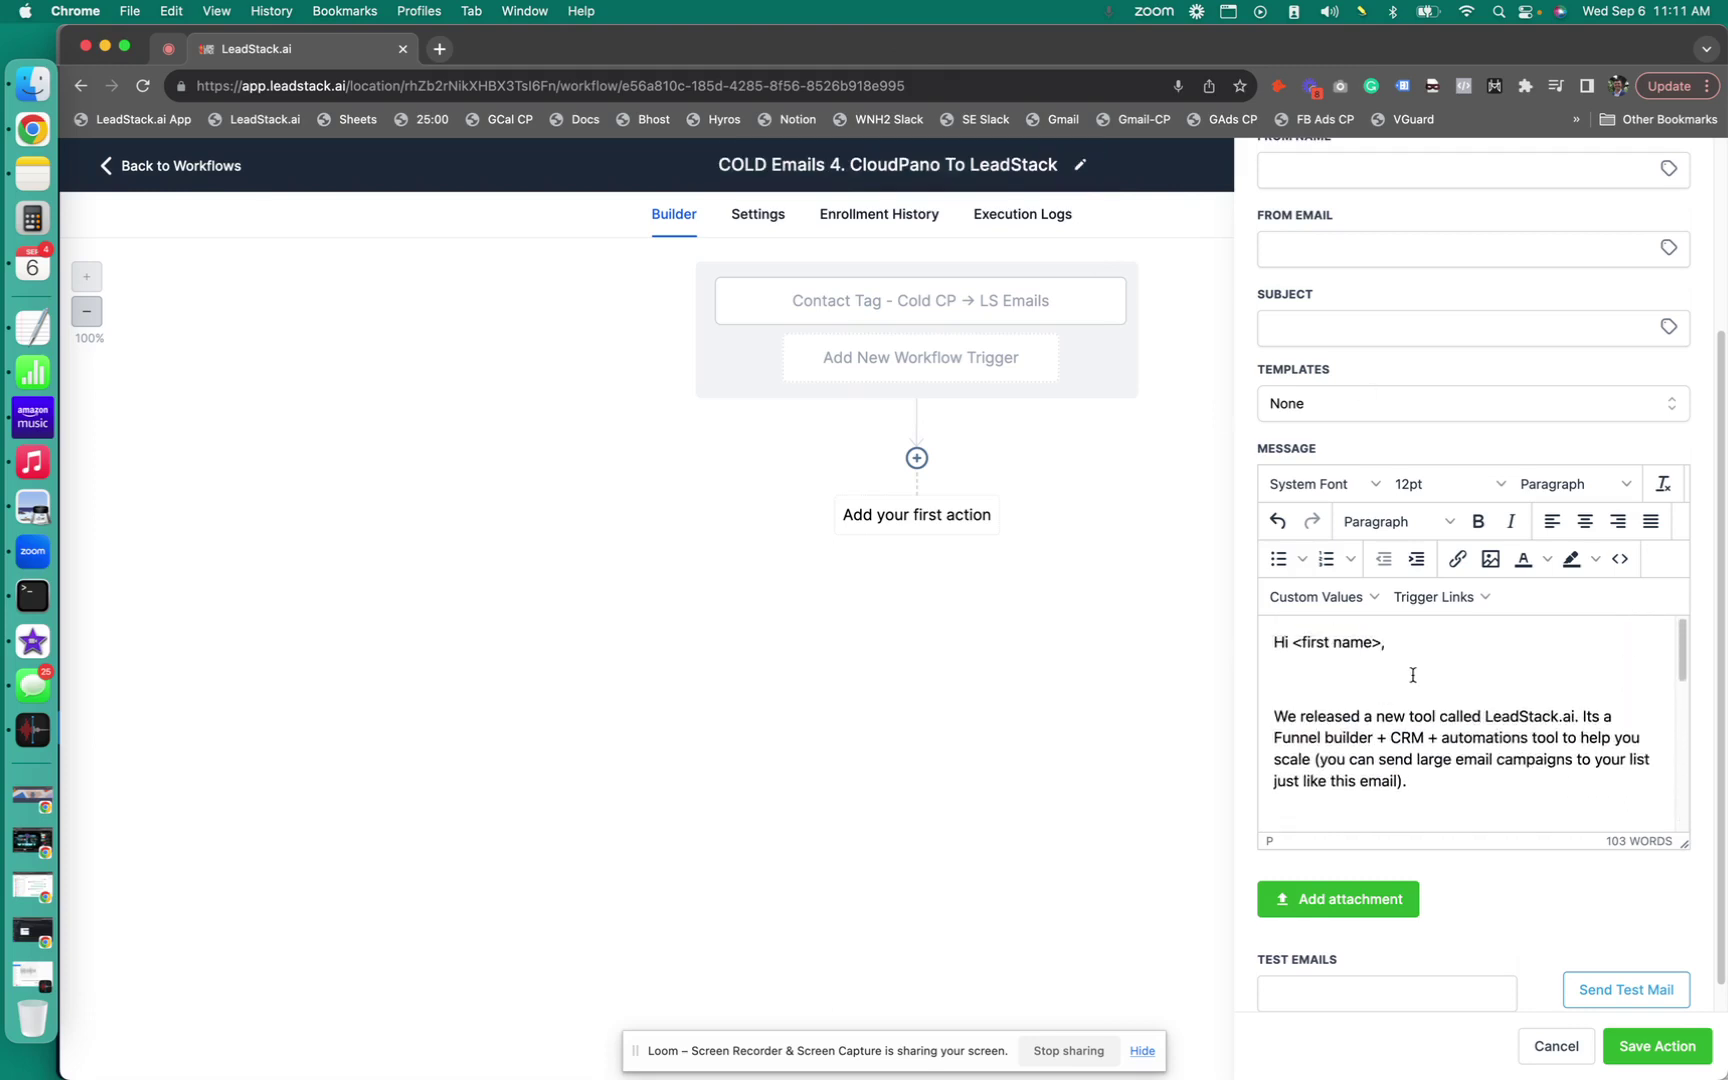
pyautogui.click(1378, 688)
pyautogui.press('BackSpace')
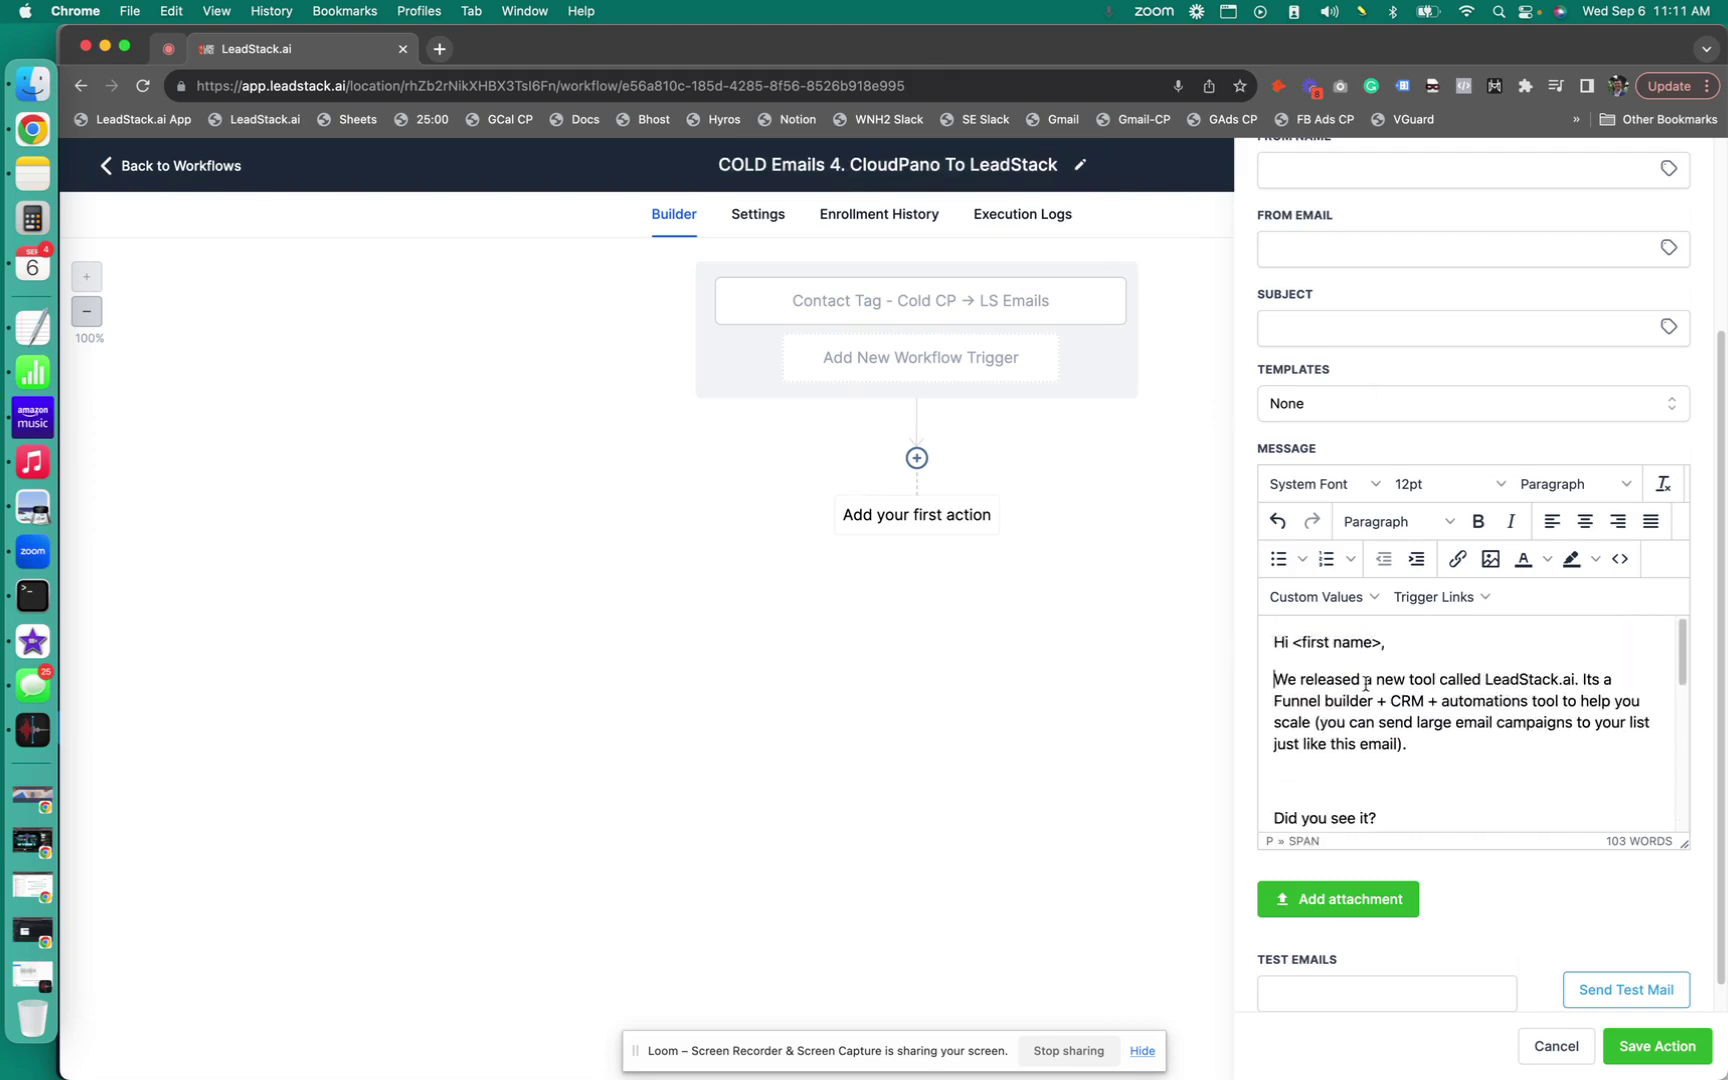
# Delete the blank line after 'Let me know what you think.'.
pyautogui.click(1316, 776)
pyautogui.scroll(-5, 1312, 740)
pyautogui.click(1309, 712)
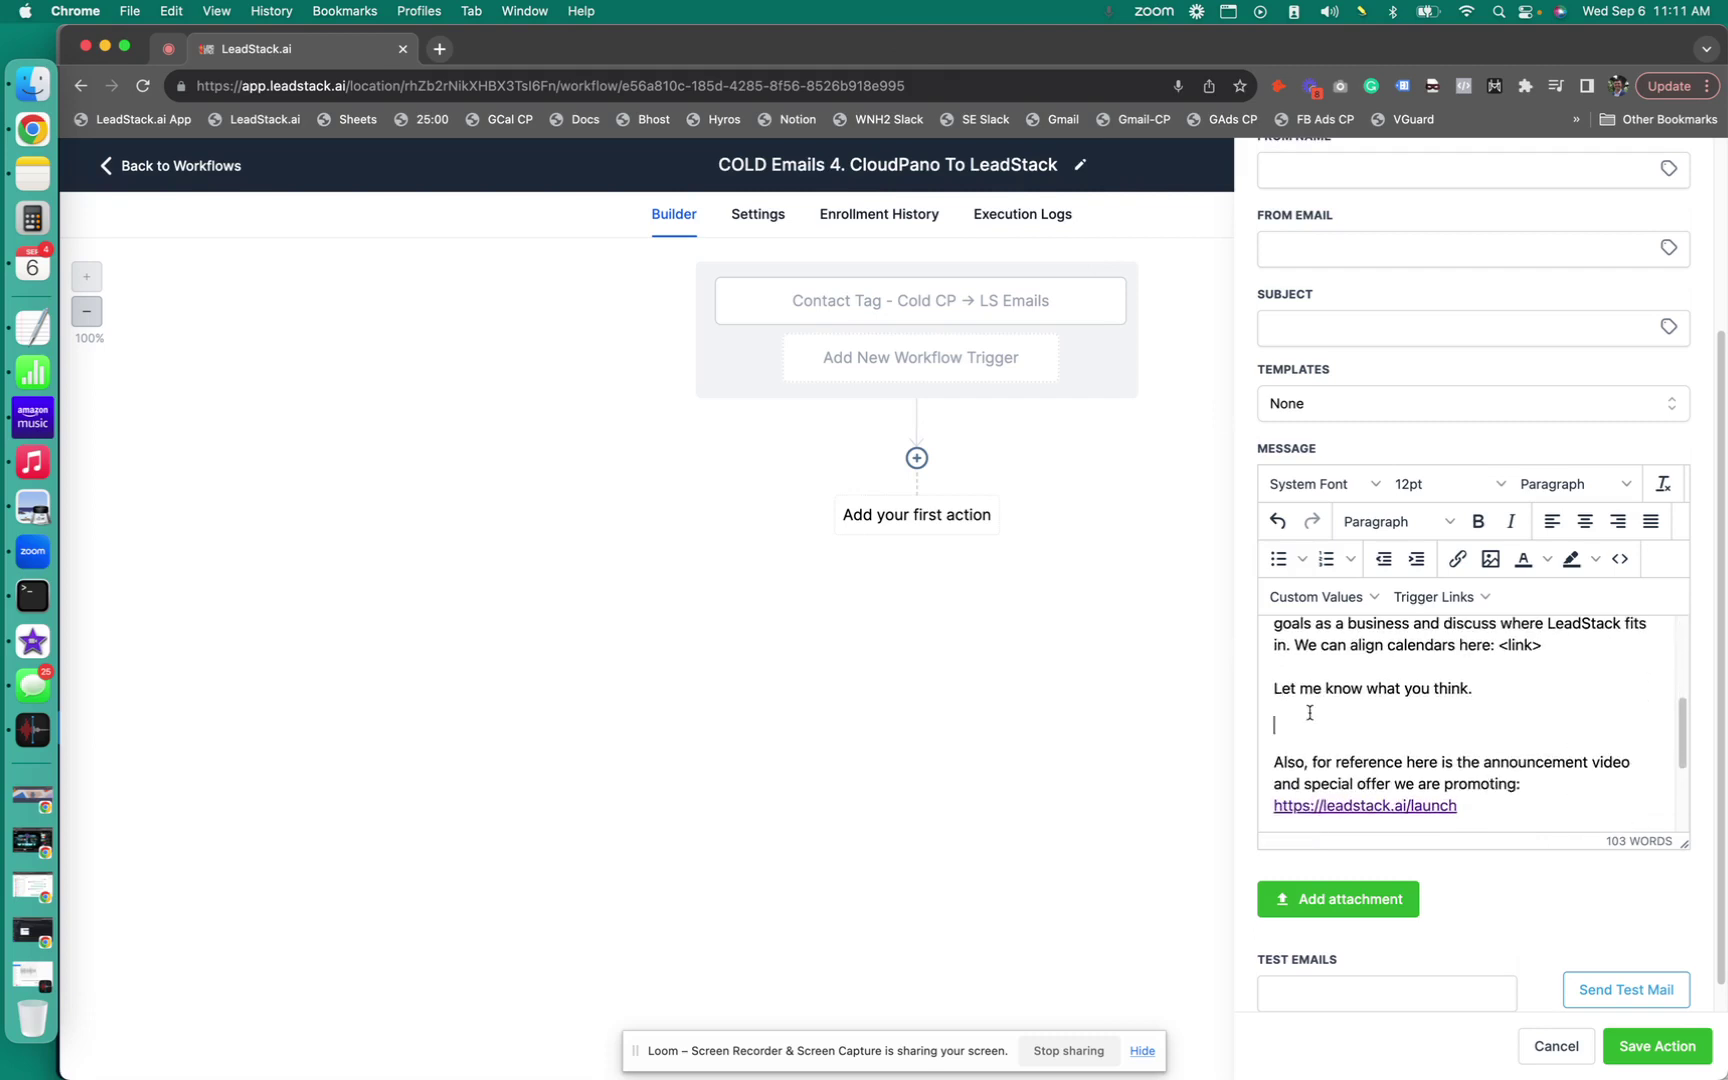
pyautogui.press('BackSpace')
pyautogui.scroll(-2, 1320, 675)
# Remove the blank lines after the launch link and below 'Thanks!'.
pyautogui.click(1328, 753)
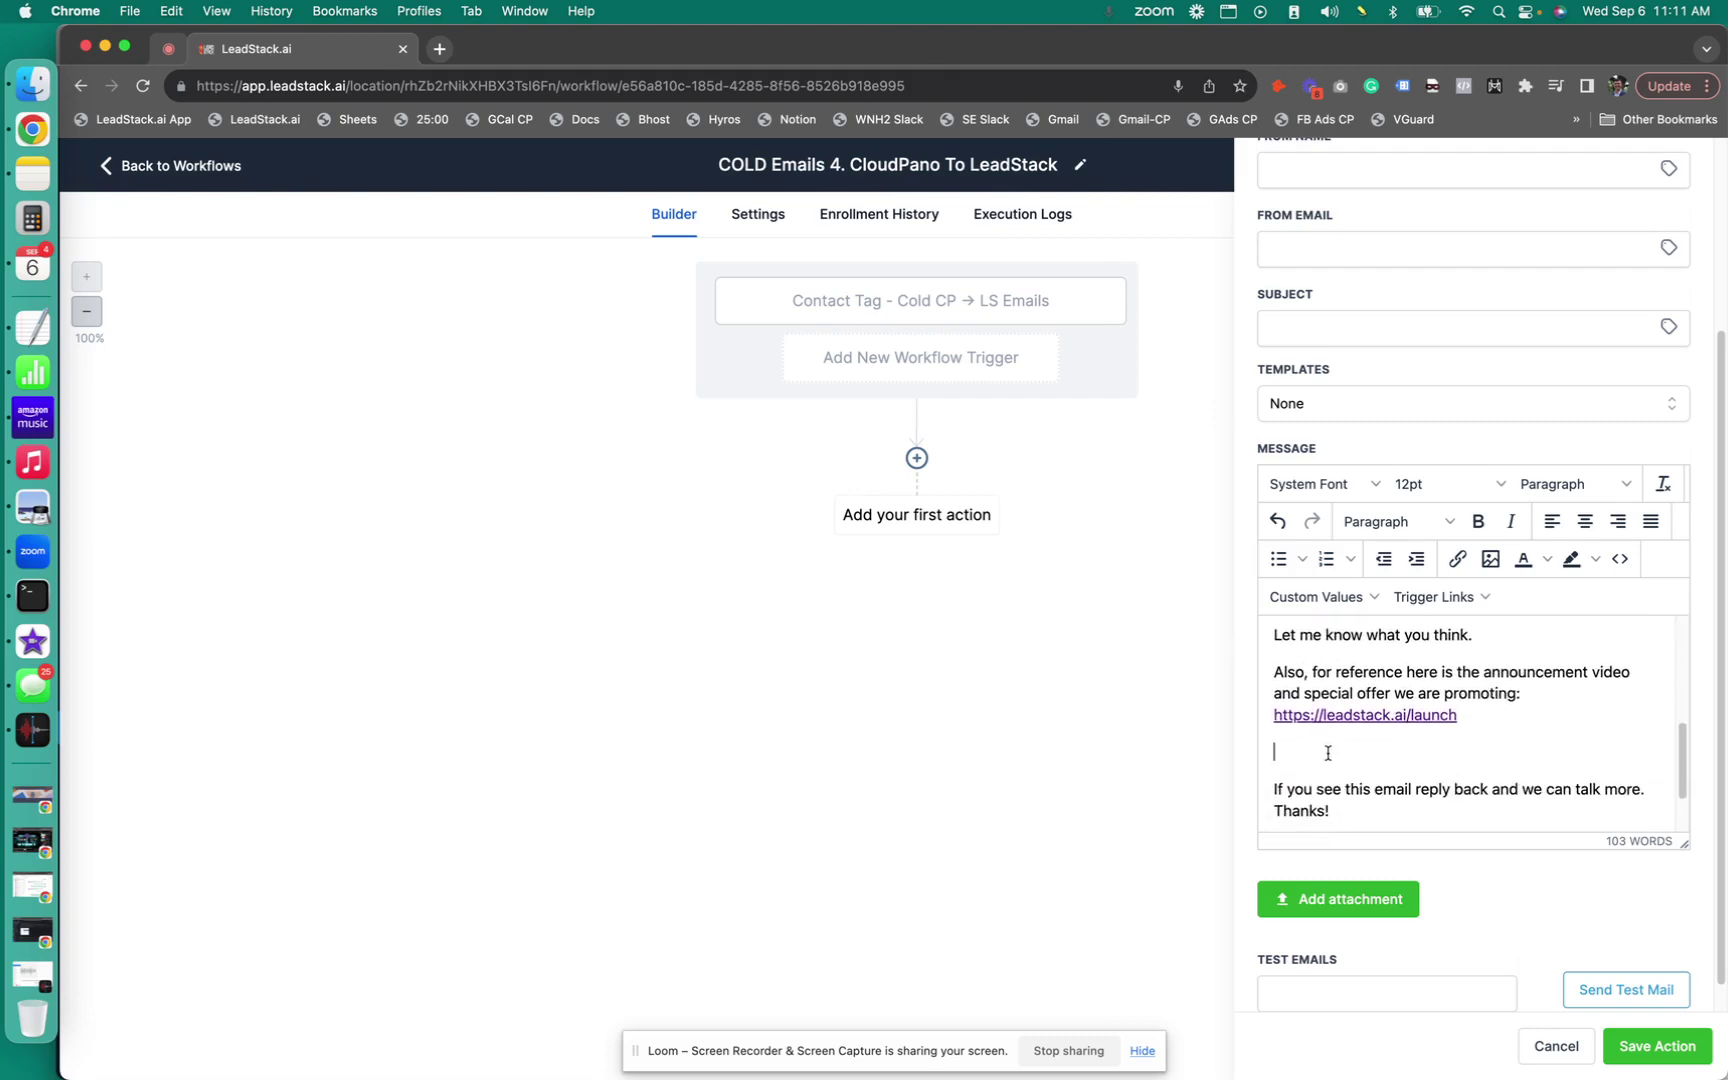
pyautogui.press('Up')
pyautogui.press('Down')
pyautogui.press('Up')
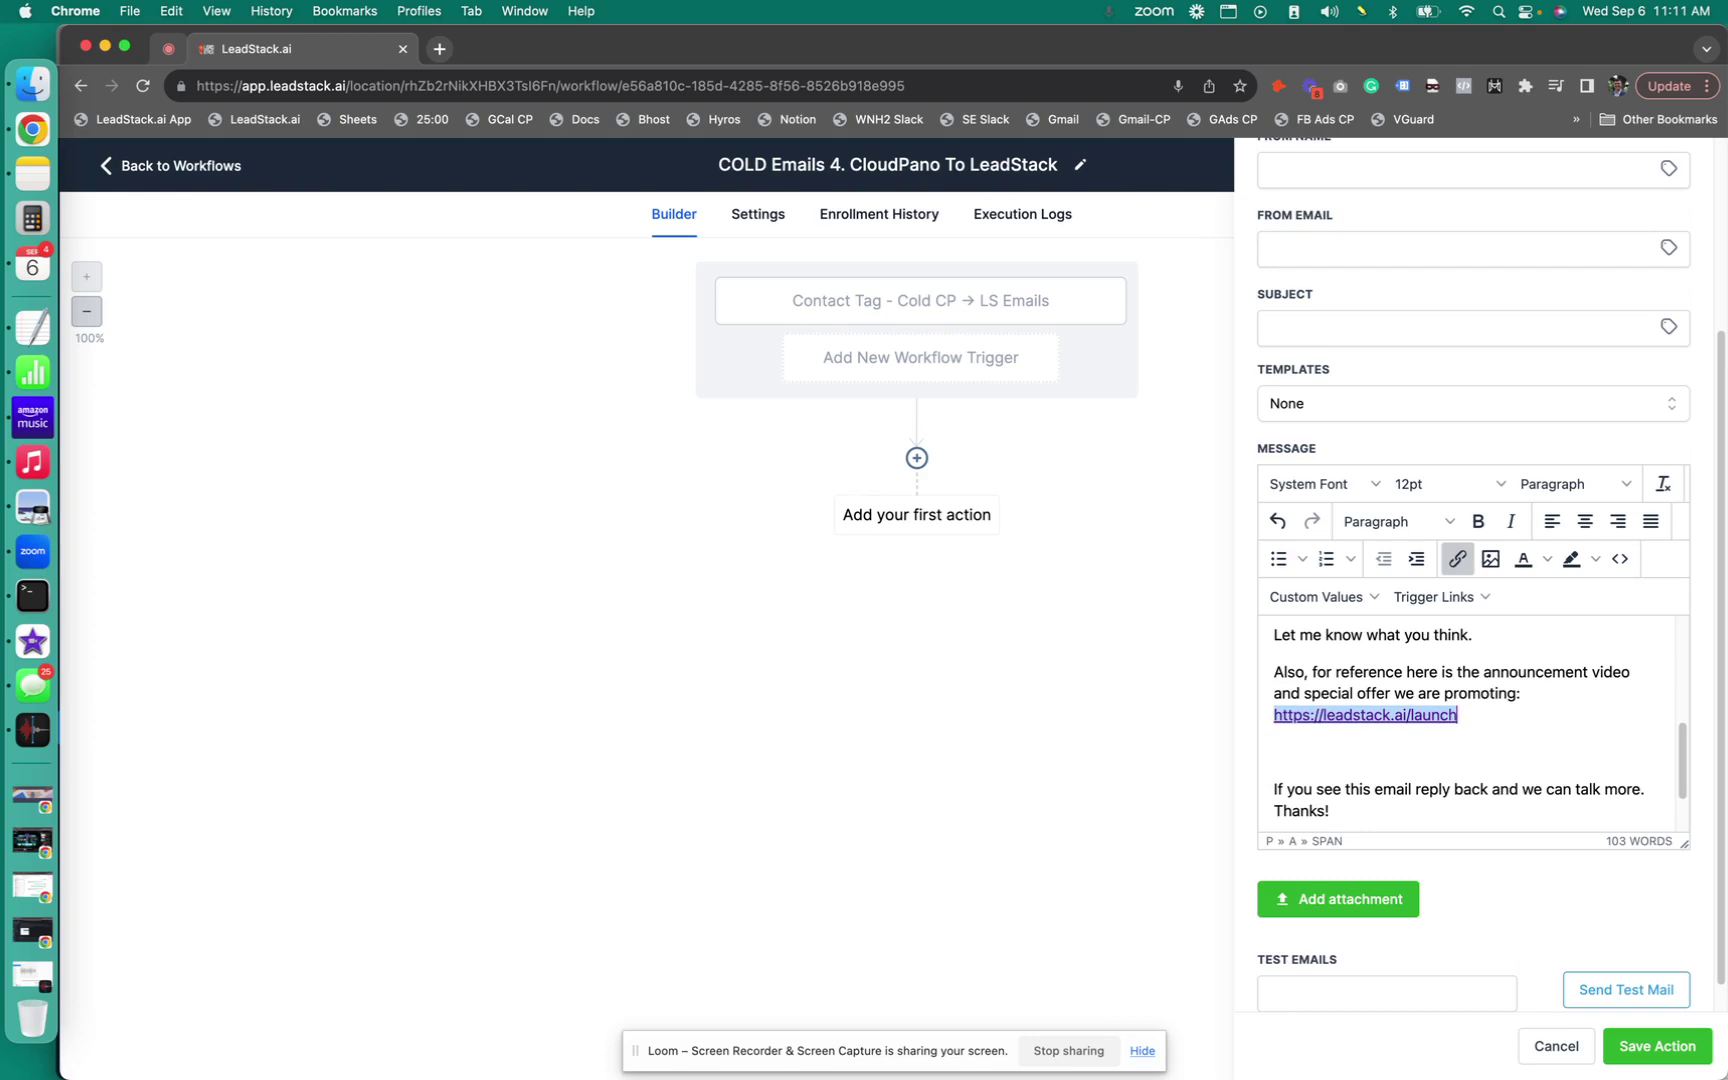
pyautogui.press('Down')
pyautogui.click(1273, 790)
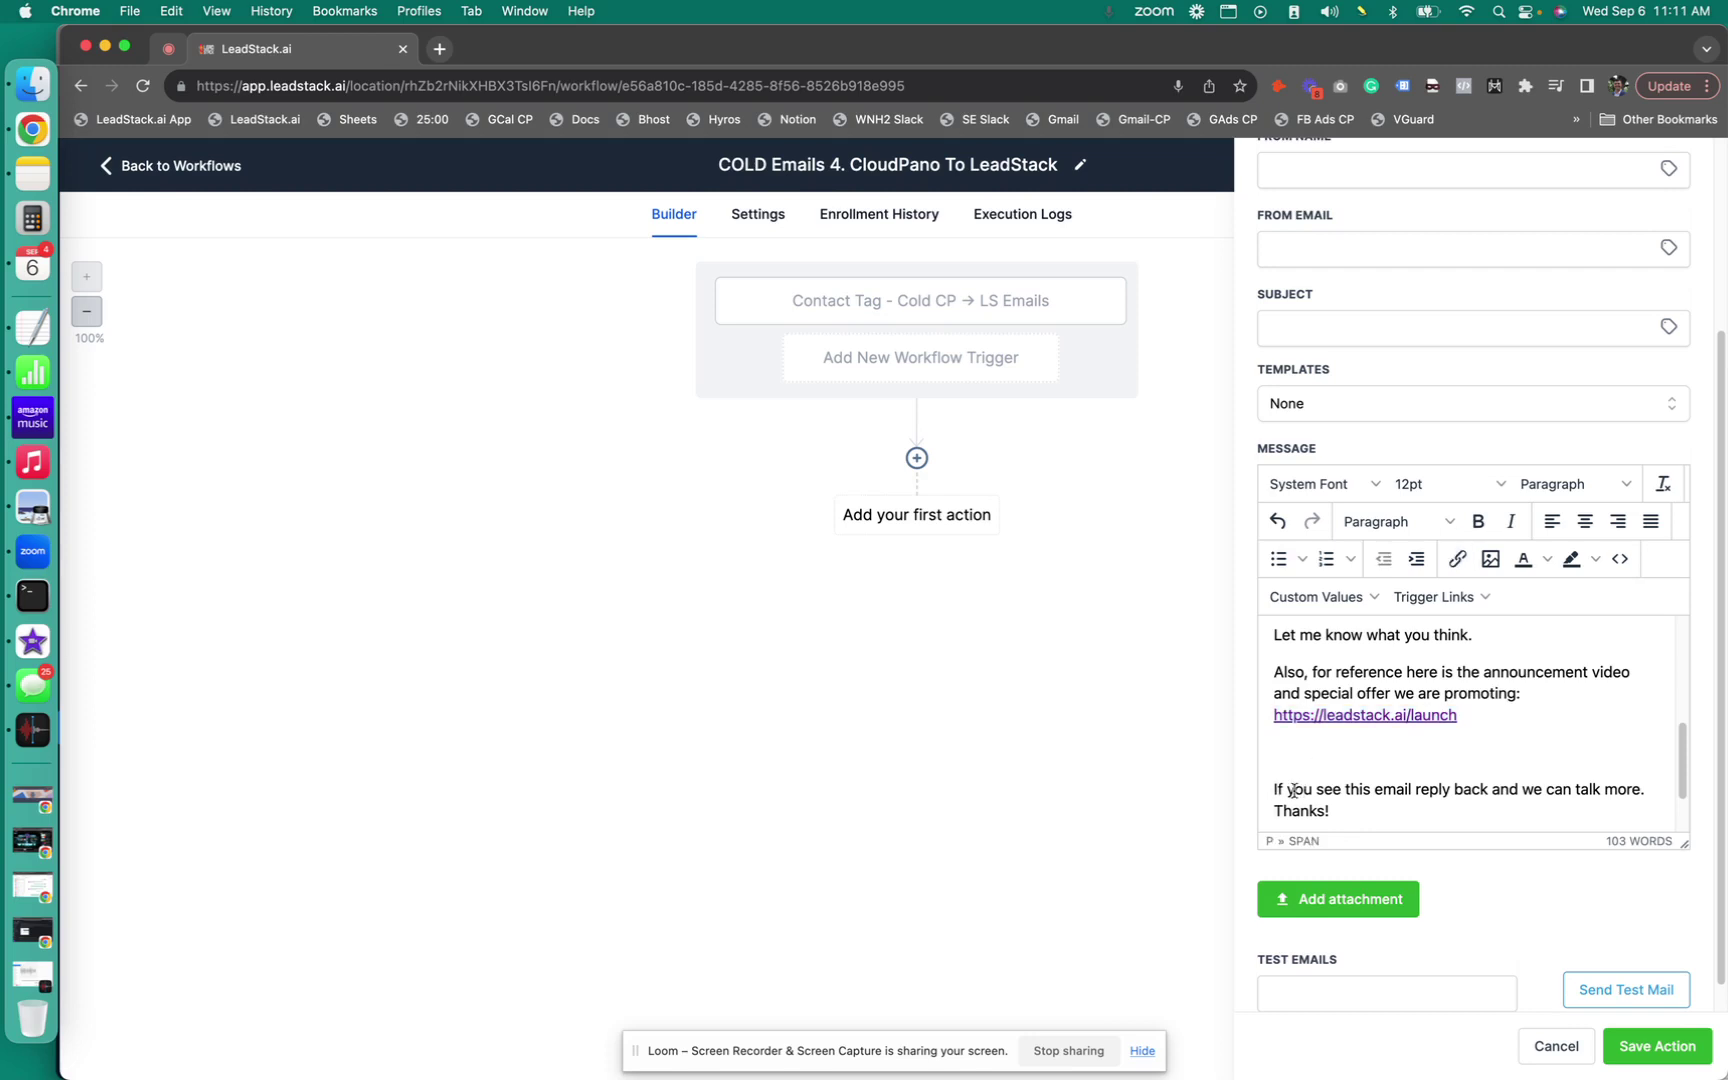
pyautogui.press('BackSpace')
pyautogui.scroll(-1, 1347, 746)
pyautogui.click(1285, 770)
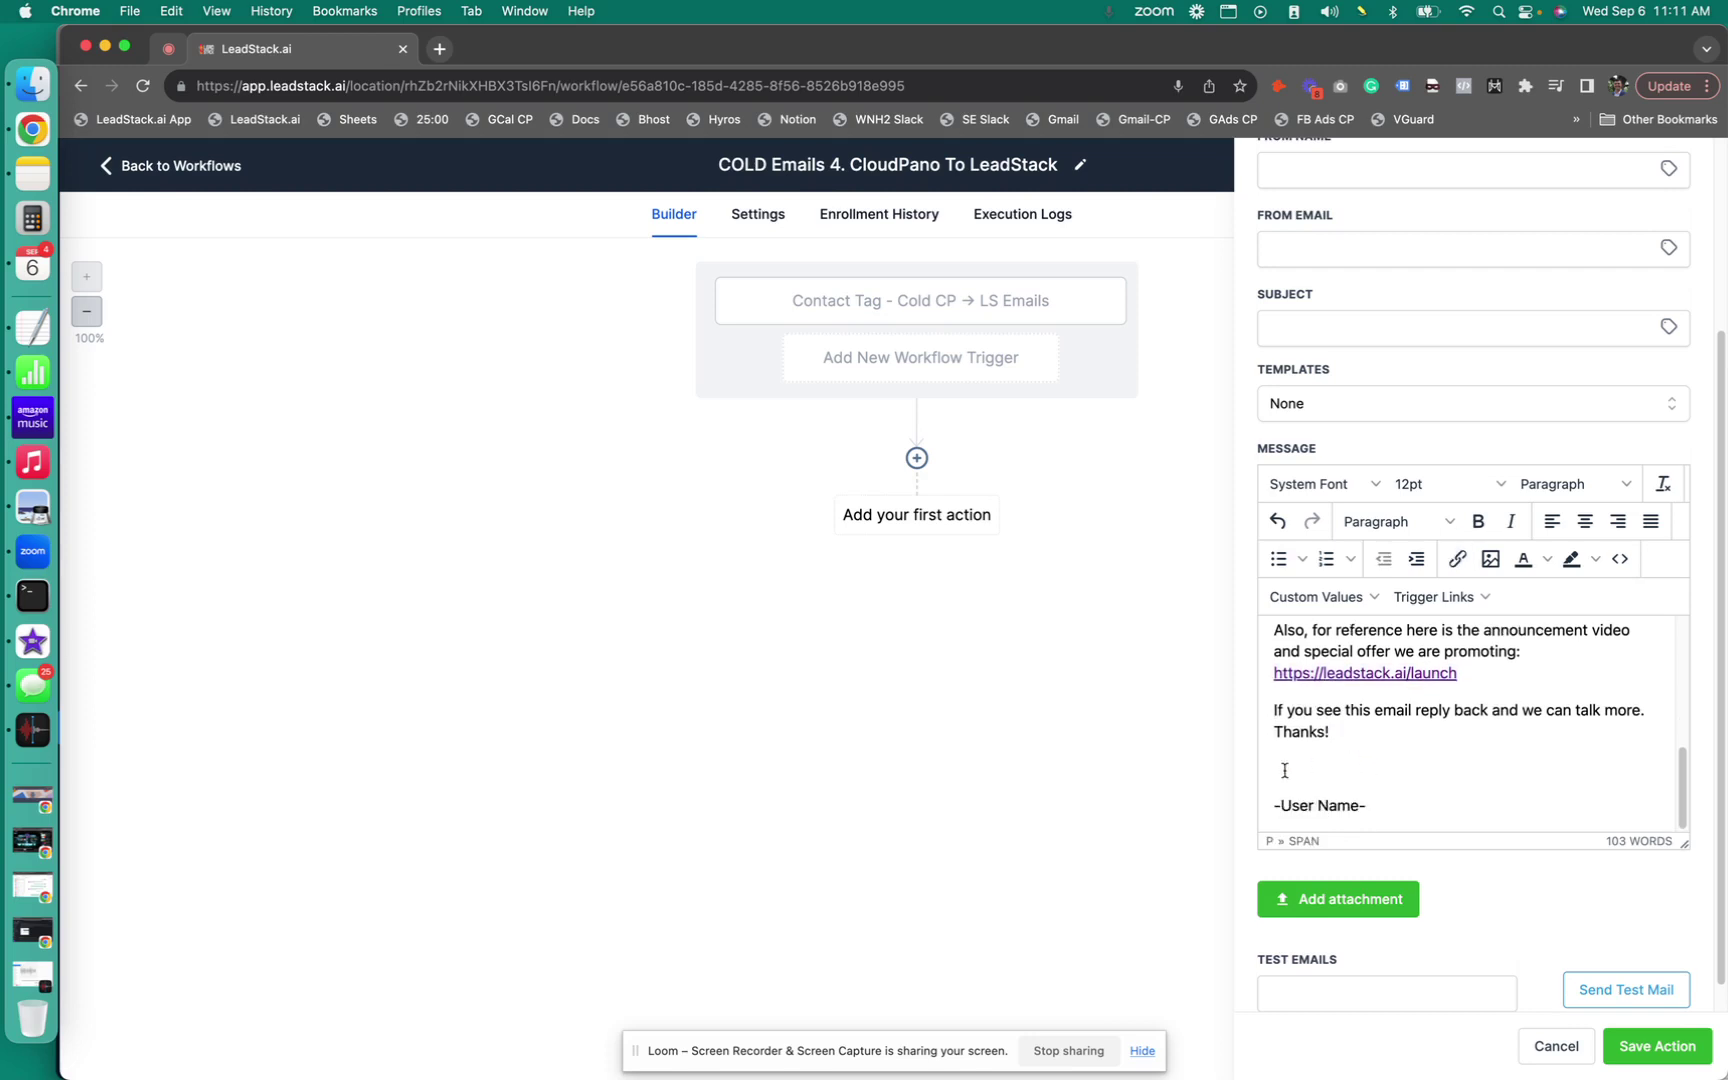
pyautogui.press('BackSpace')
pyautogui.scroll(-1, 1359, 760)
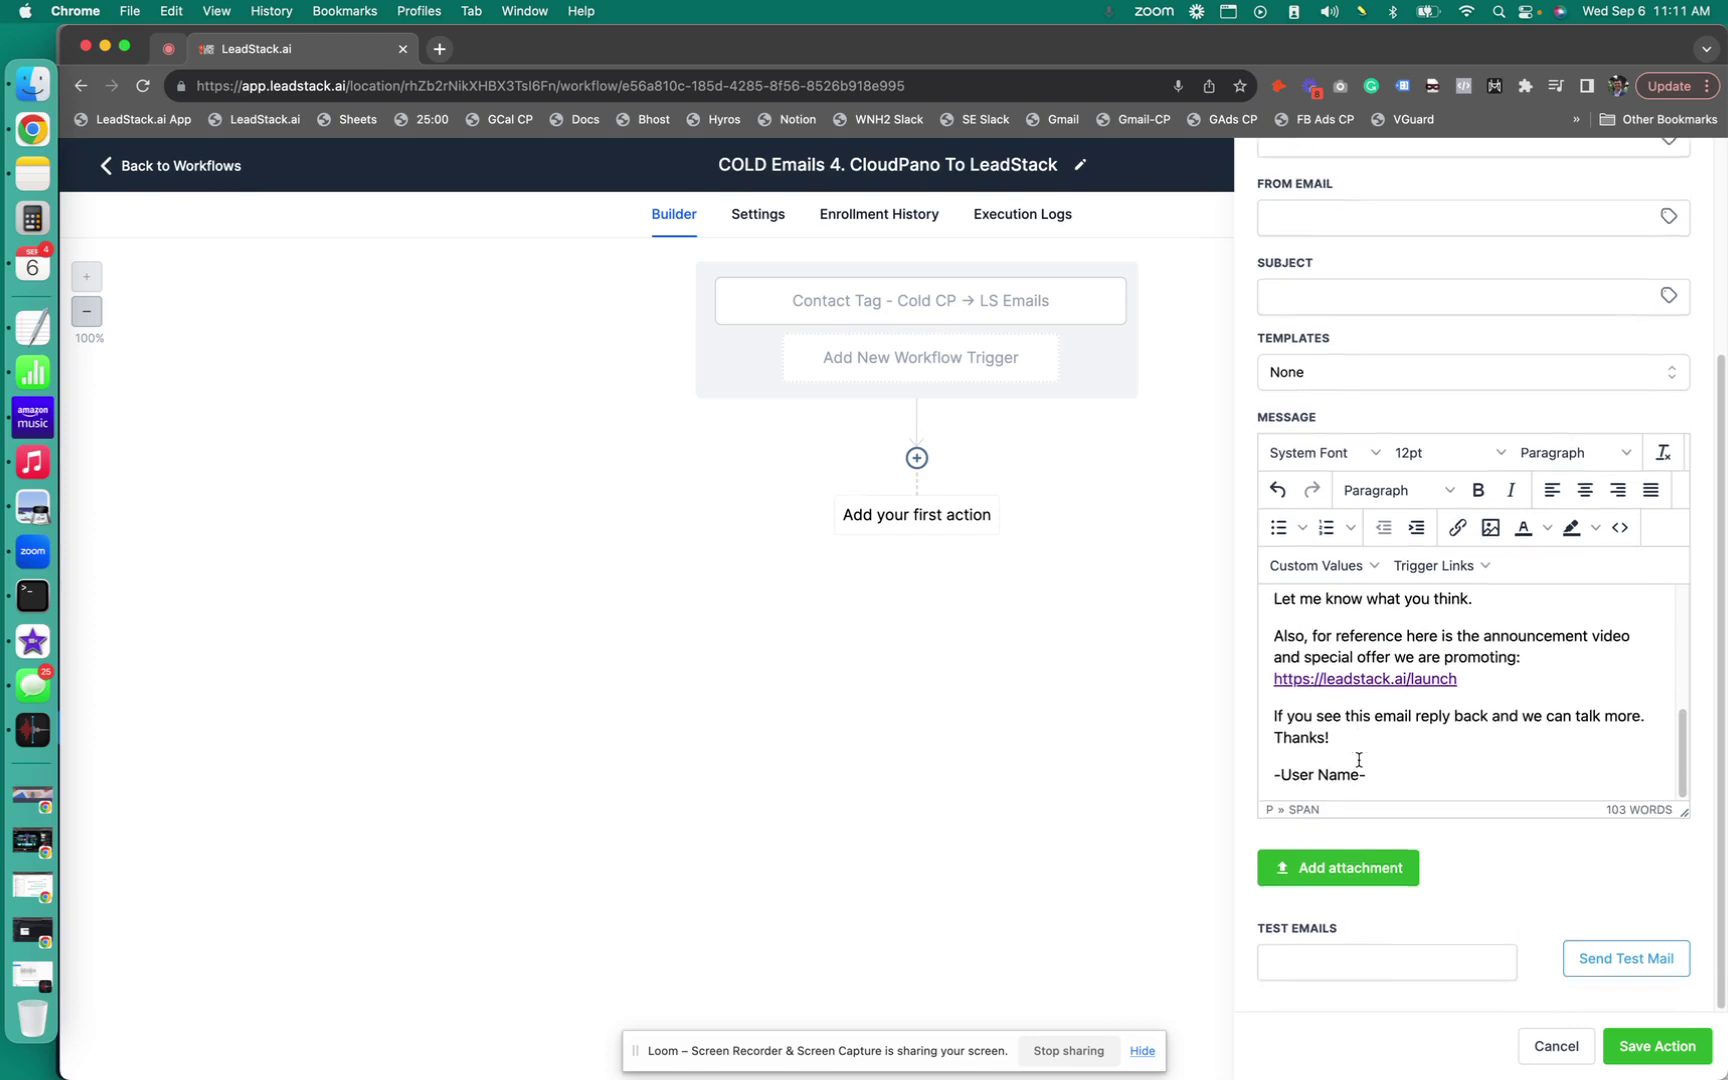
pyautogui.moveTo(1685, 785); pyautogui.dragTo(1684, 648)
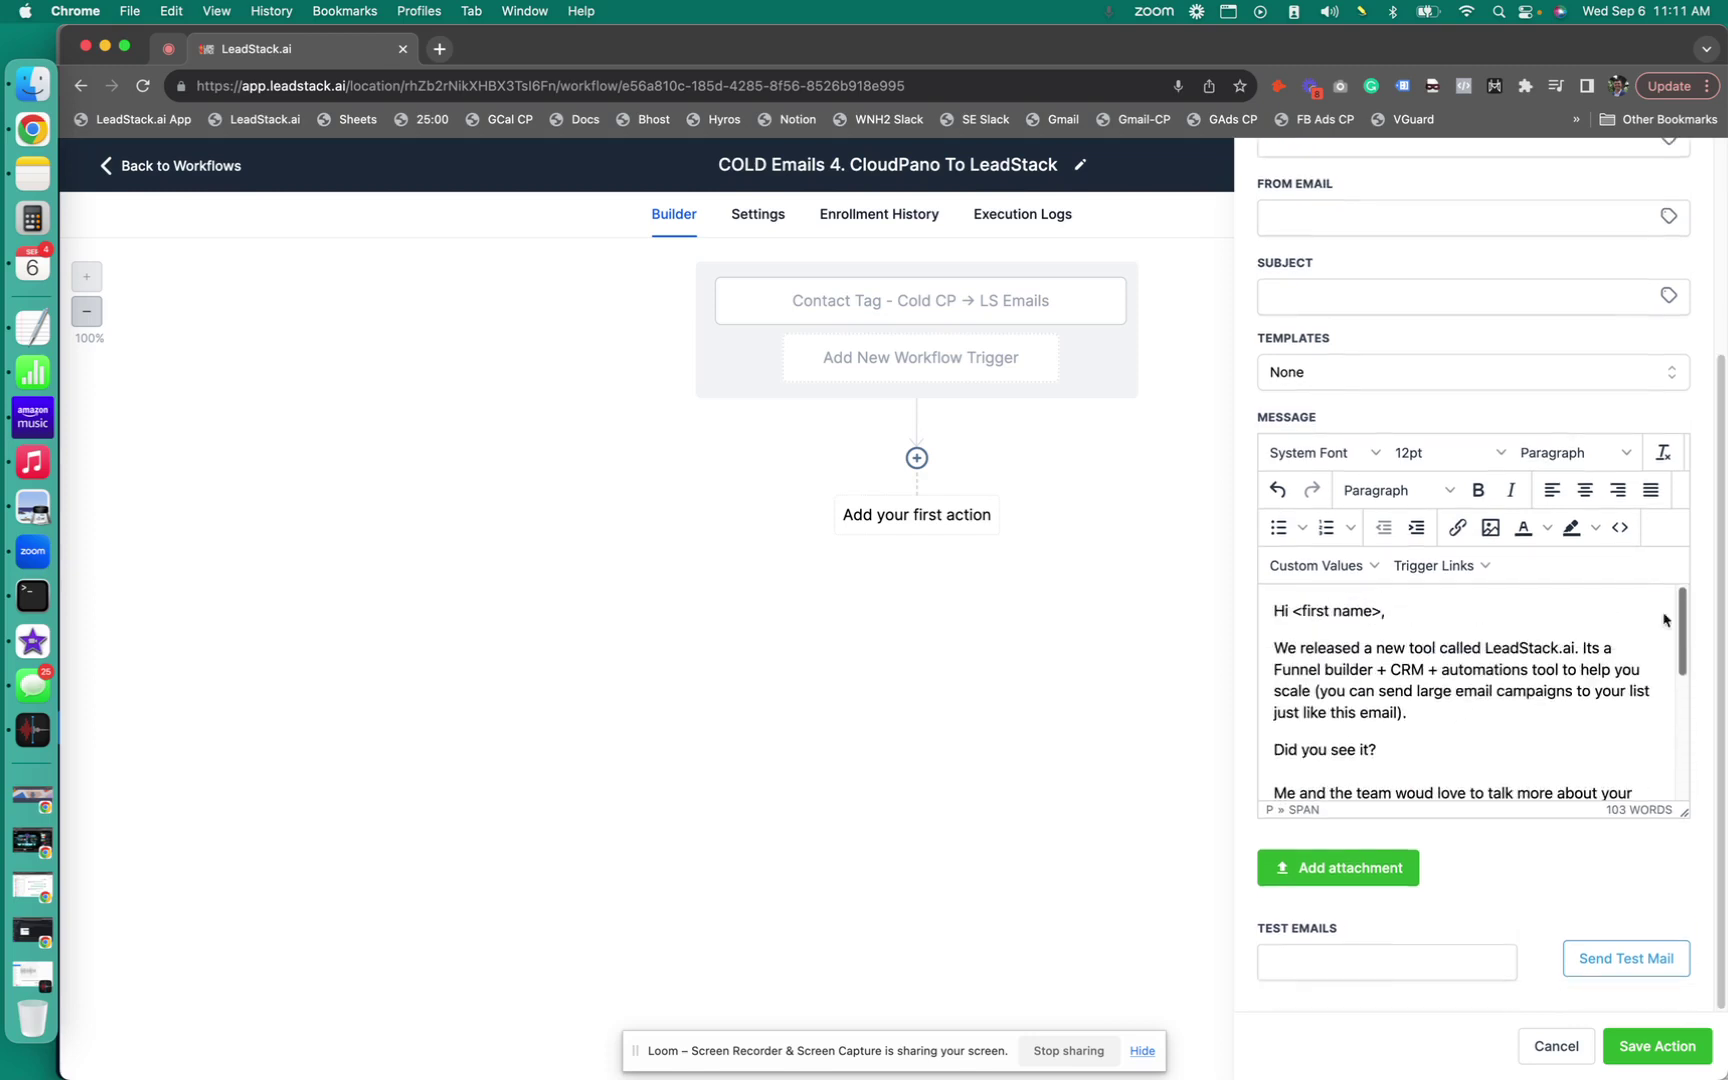
pyautogui.moveTo(1294, 611); pyautogui.dragTo(1380, 608)
# Replace the <first name> placeholder with the {{contact.first_name}} merge field.
pyautogui.press('BackSpace')
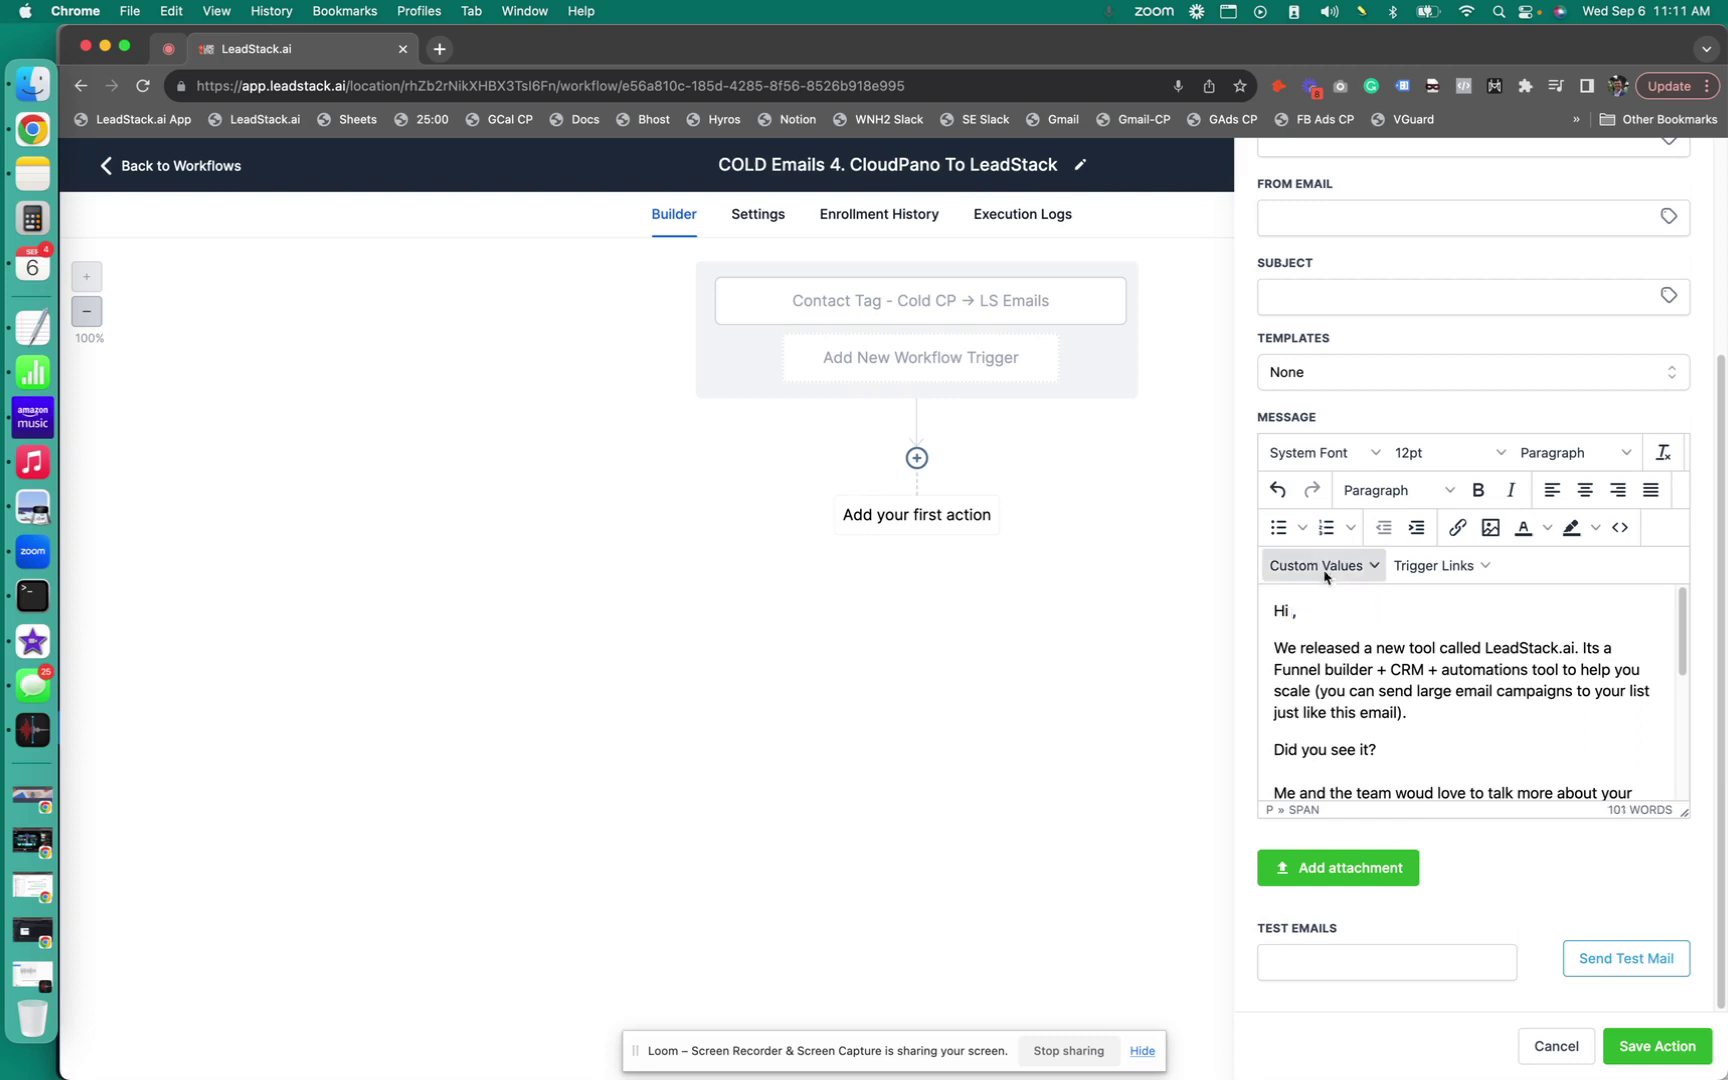
pyautogui.click(1334, 567)
pyautogui.moveTo(1327, 623)
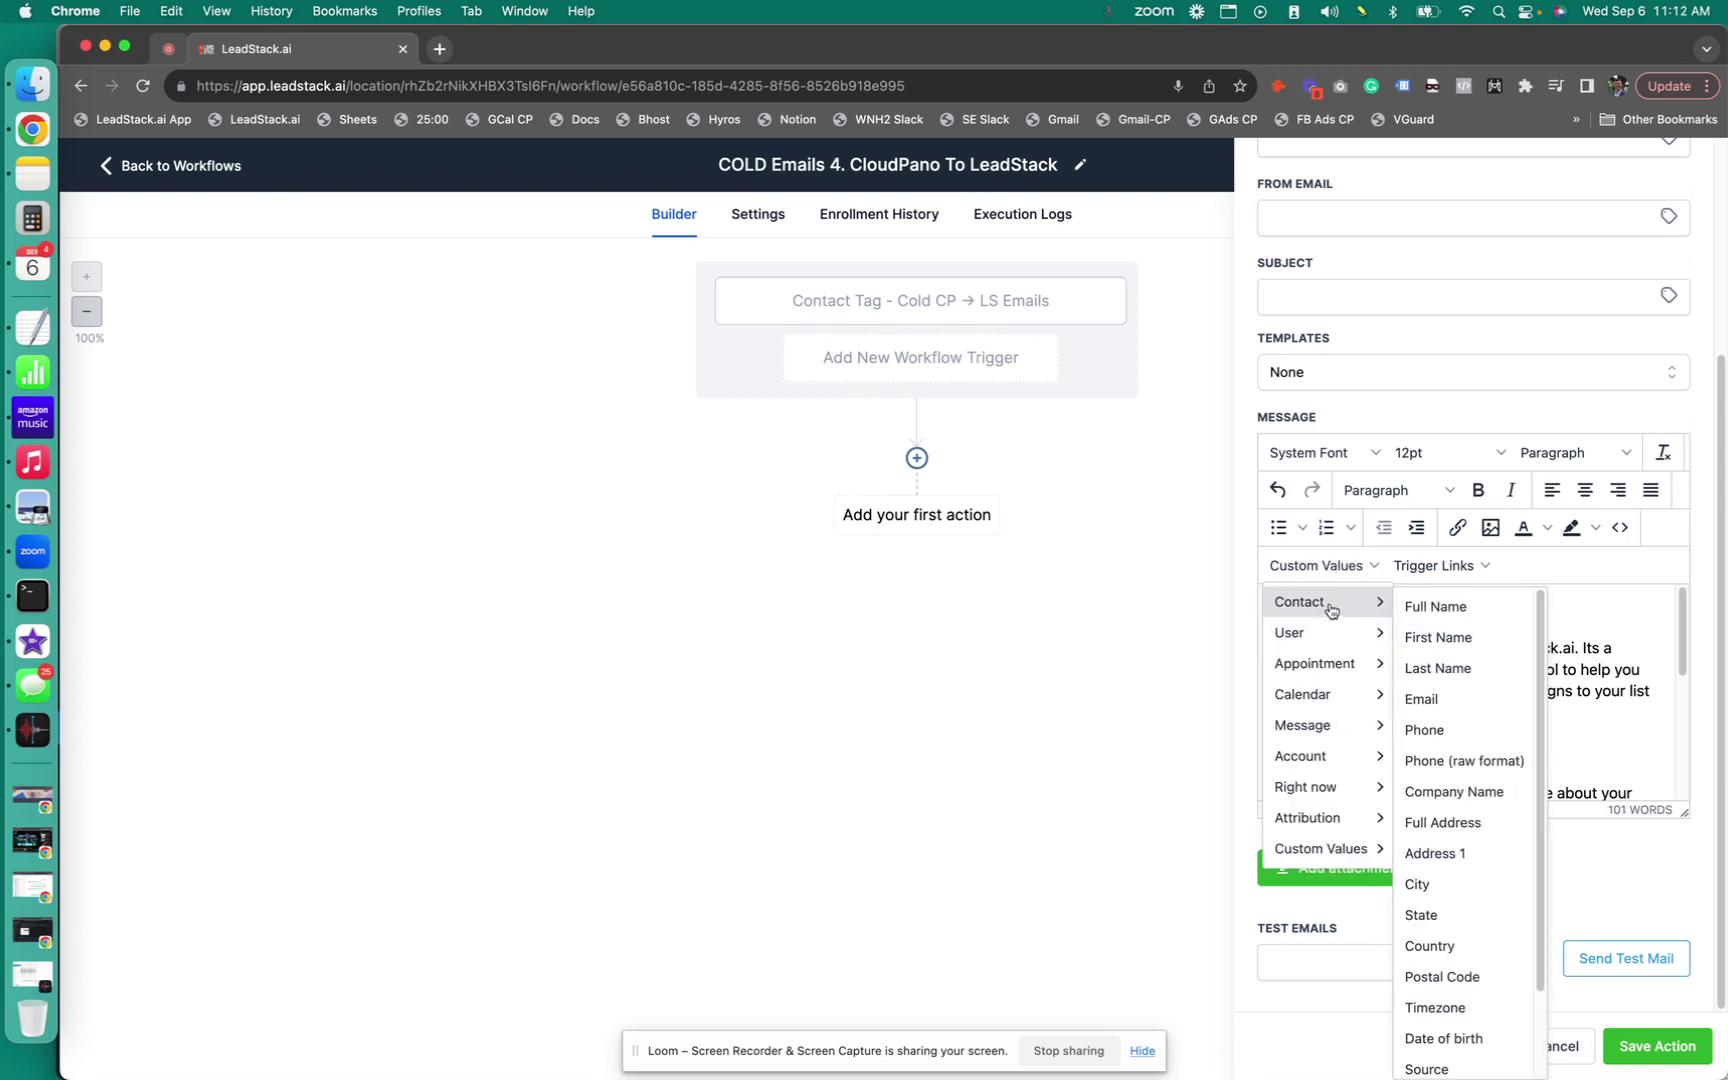
pyautogui.click(1430, 637)
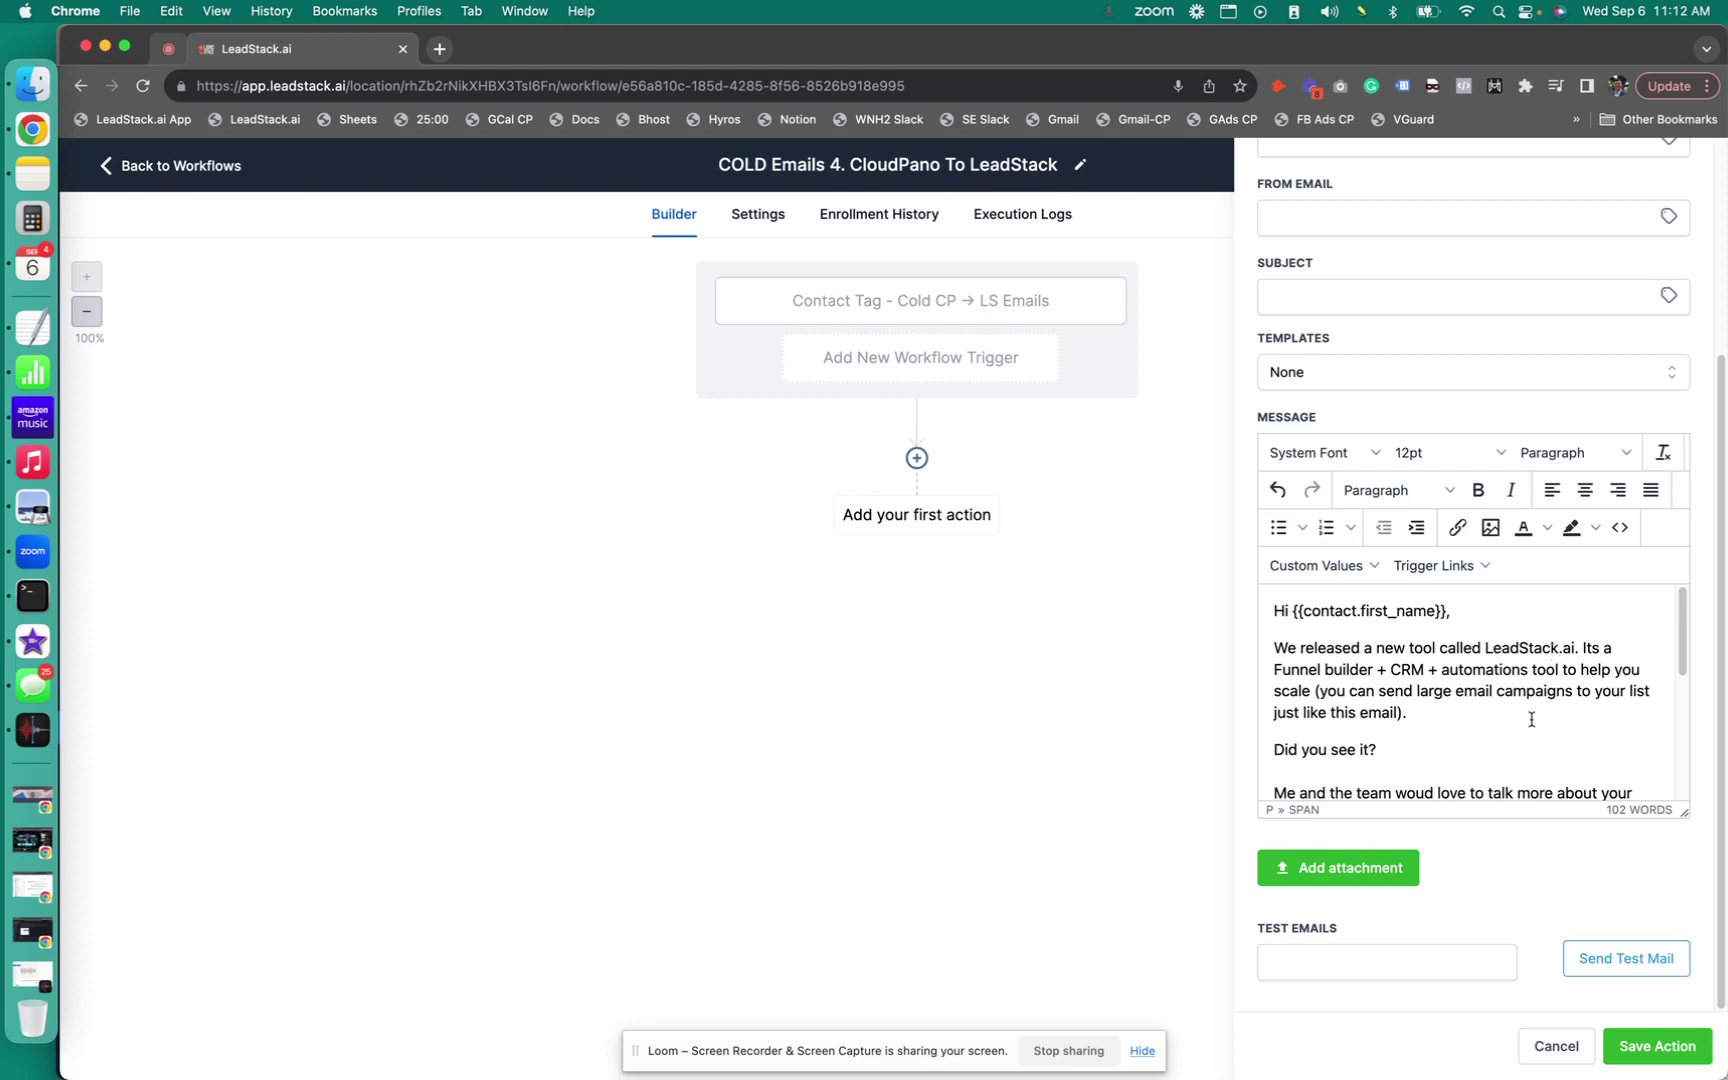
pyautogui.scroll(-5, 1528, 719)
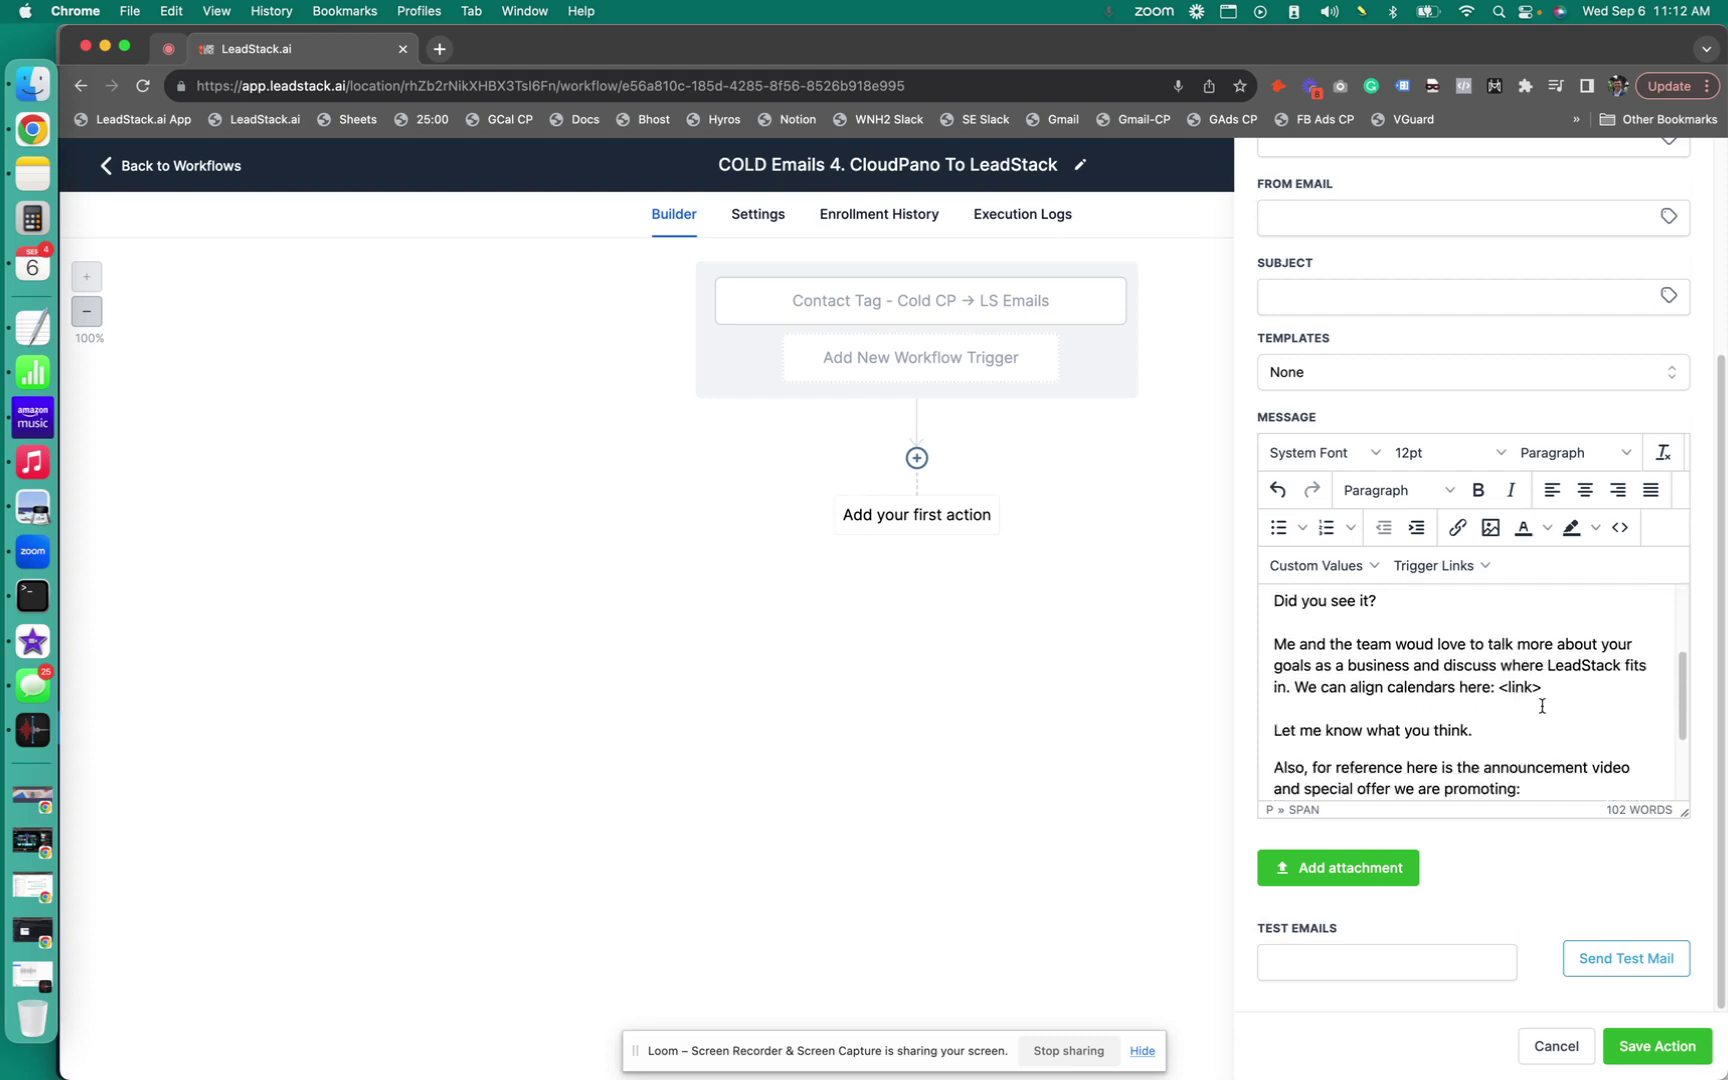
# Replace the <link> placeholder on the calendar line with the pasted leadstack.ai/demo-call-link URL.
pyautogui.moveTo(1553, 685); pyautogui.dragTo(1502, 687)
pyautogui.press('BackSpace')
pyautogui.write('https://leadstack.ai/demo-call-link')
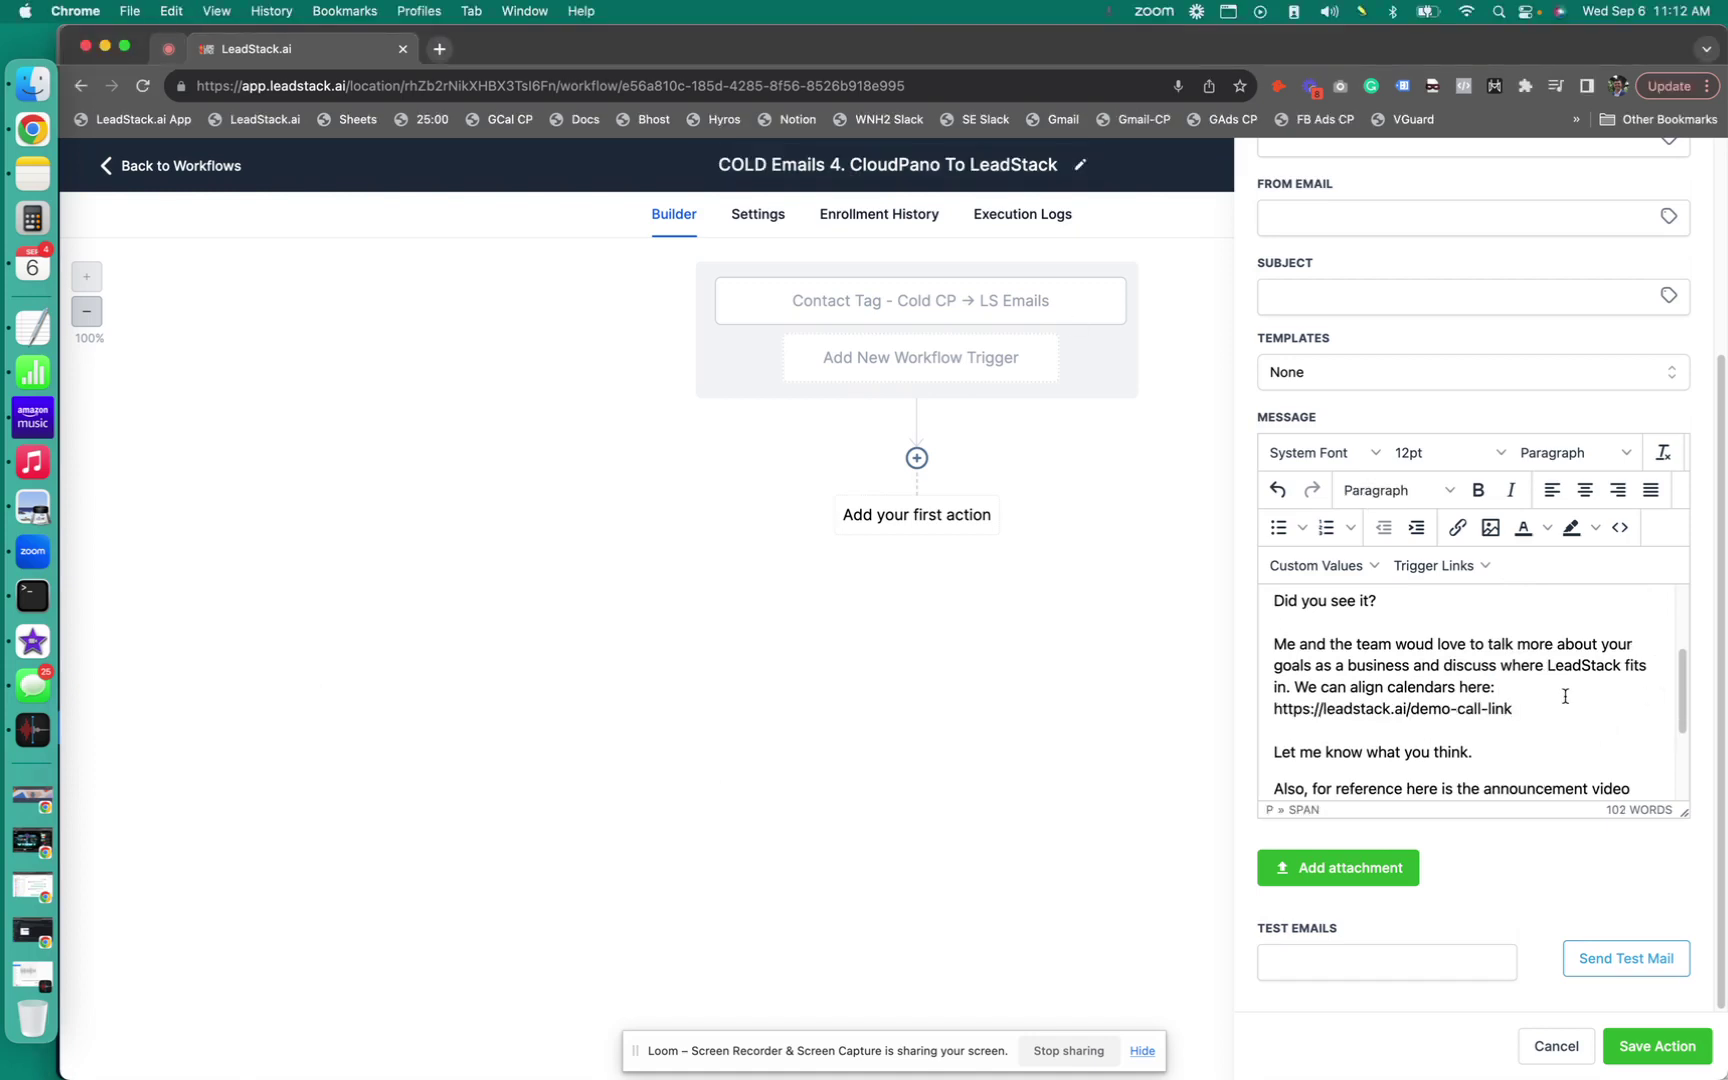
pyautogui.moveTo(1528, 705); pyautogui.dragTo(1268, 718)
pyautogui.press('super+c')
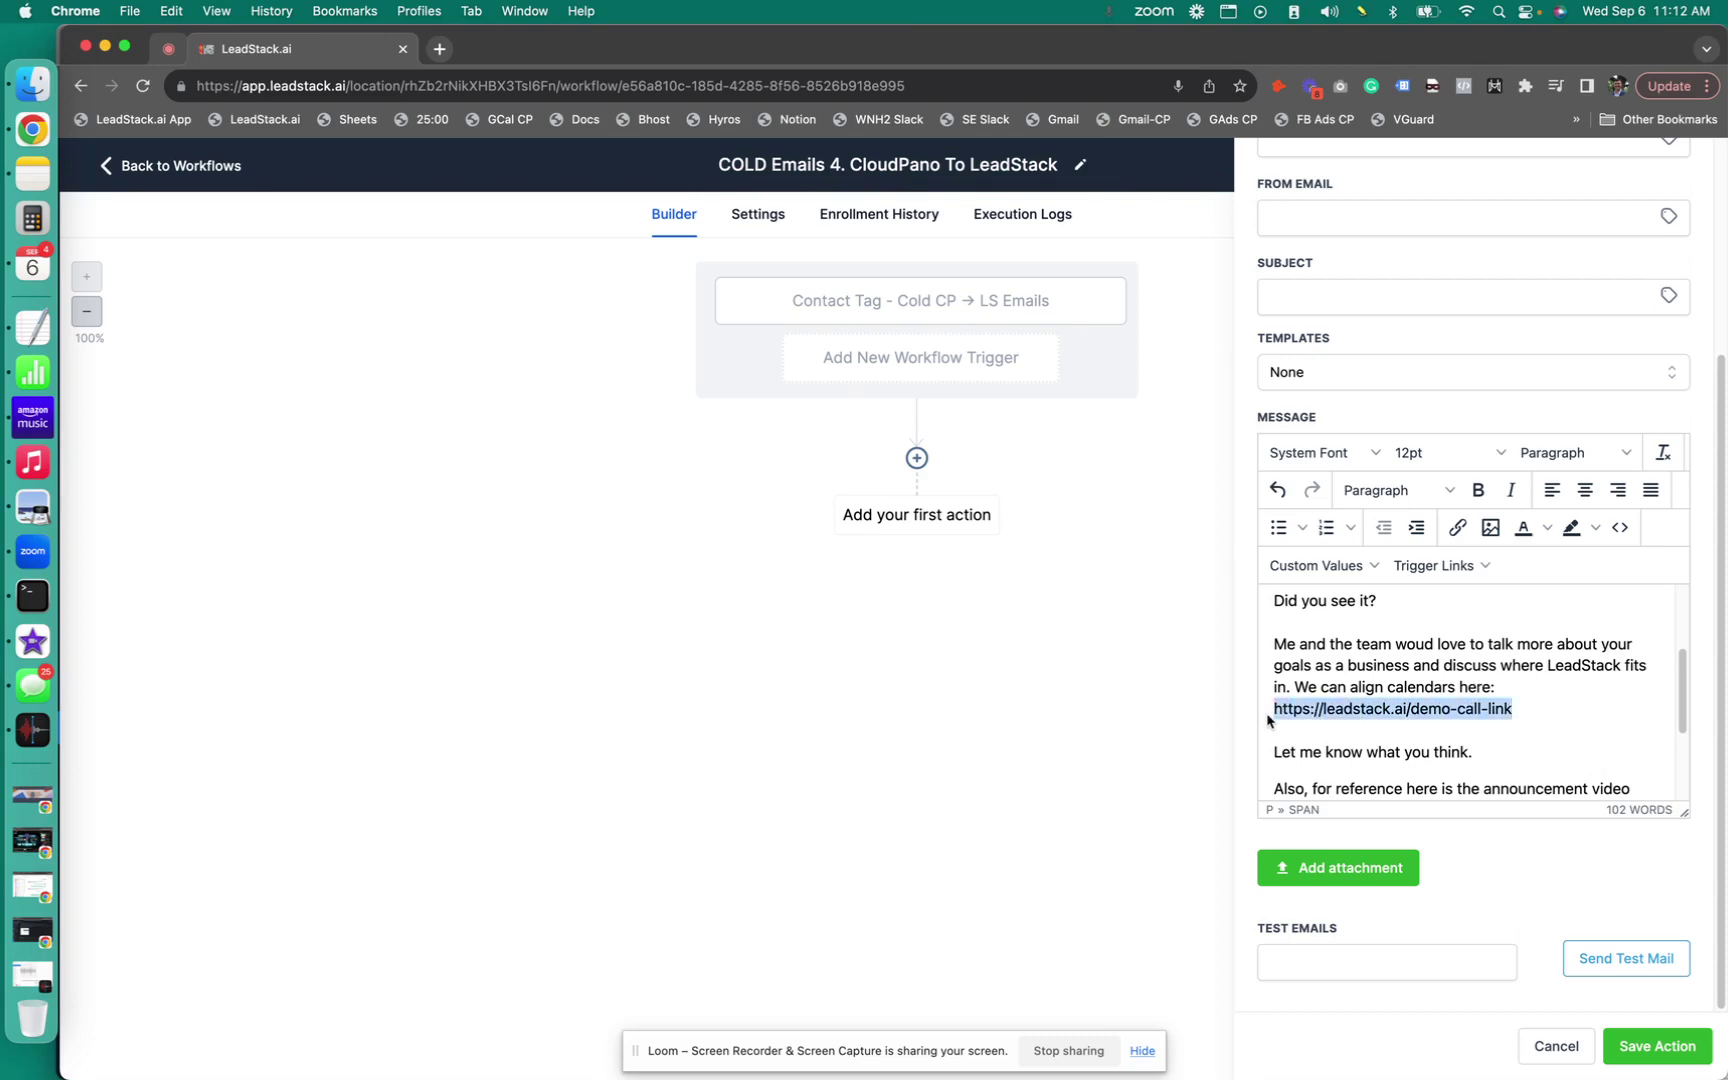
# Load the demo-call link in a new tab to check the Demo Request page, then return.
pyautogui.click(440, 49)
pyautogui.press('super+v')
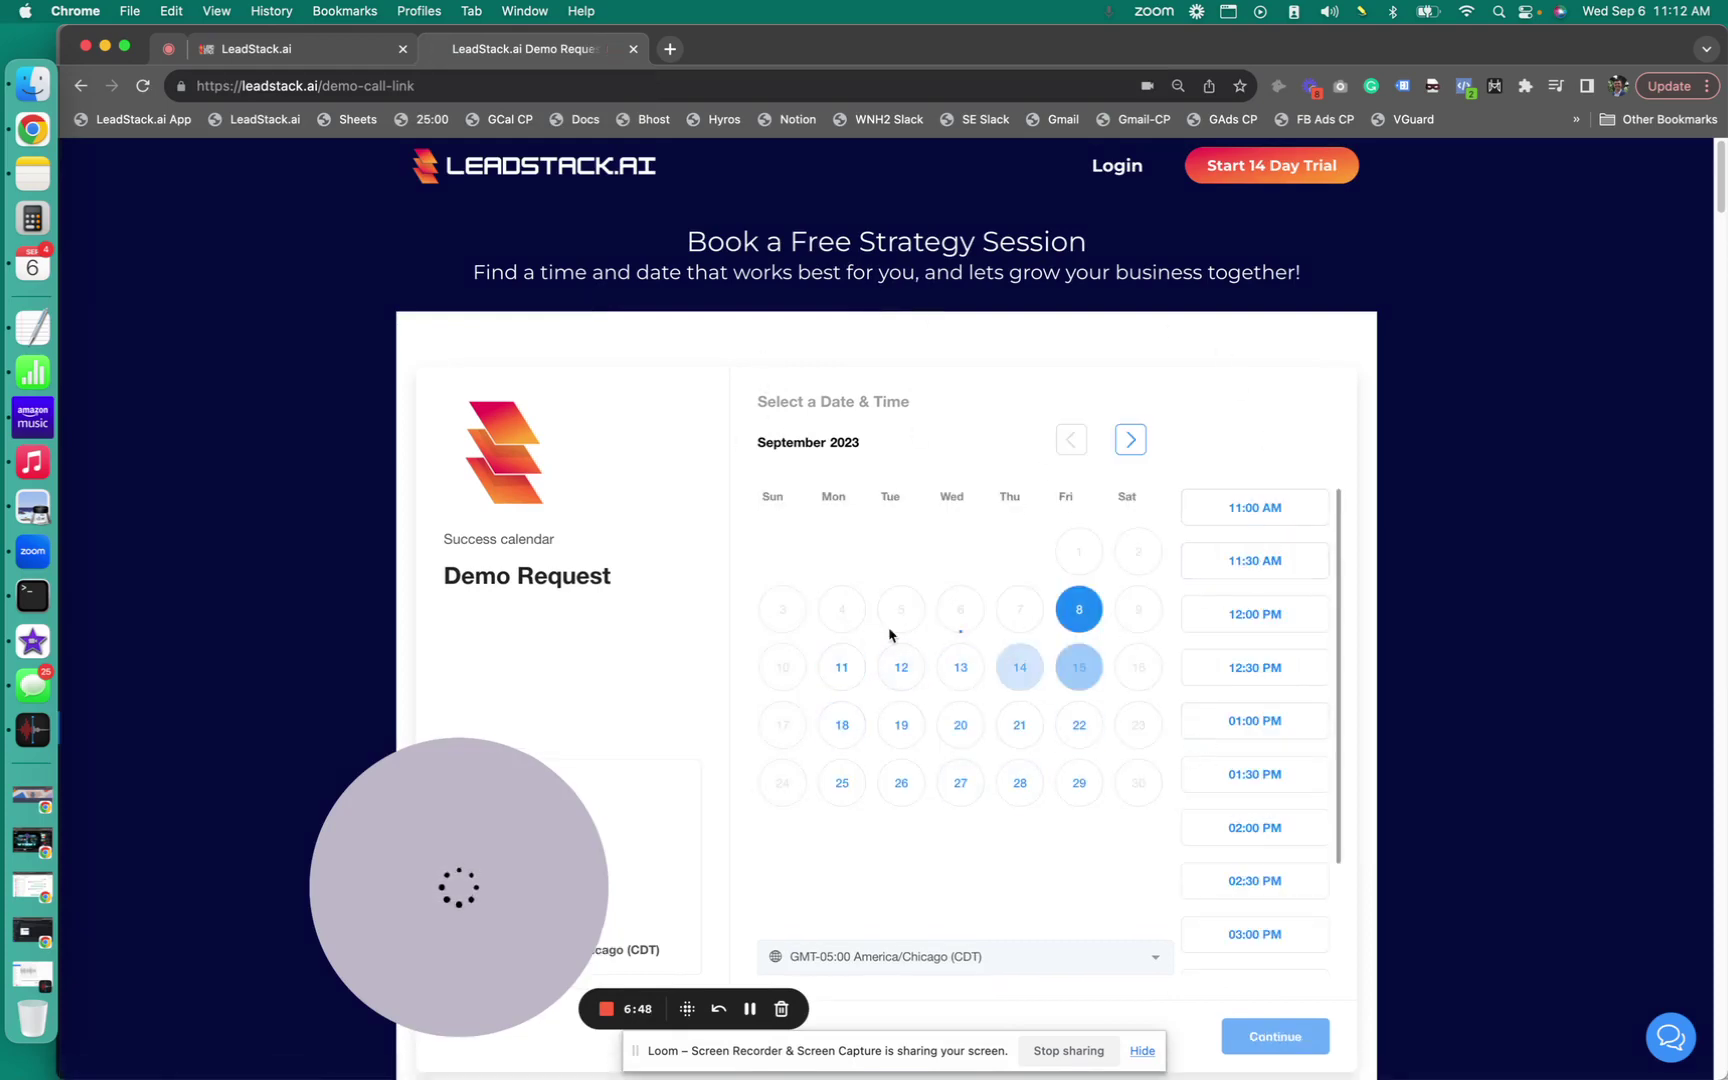
pyautogui.hotkey('ctrl', 'shift', 'Tab')
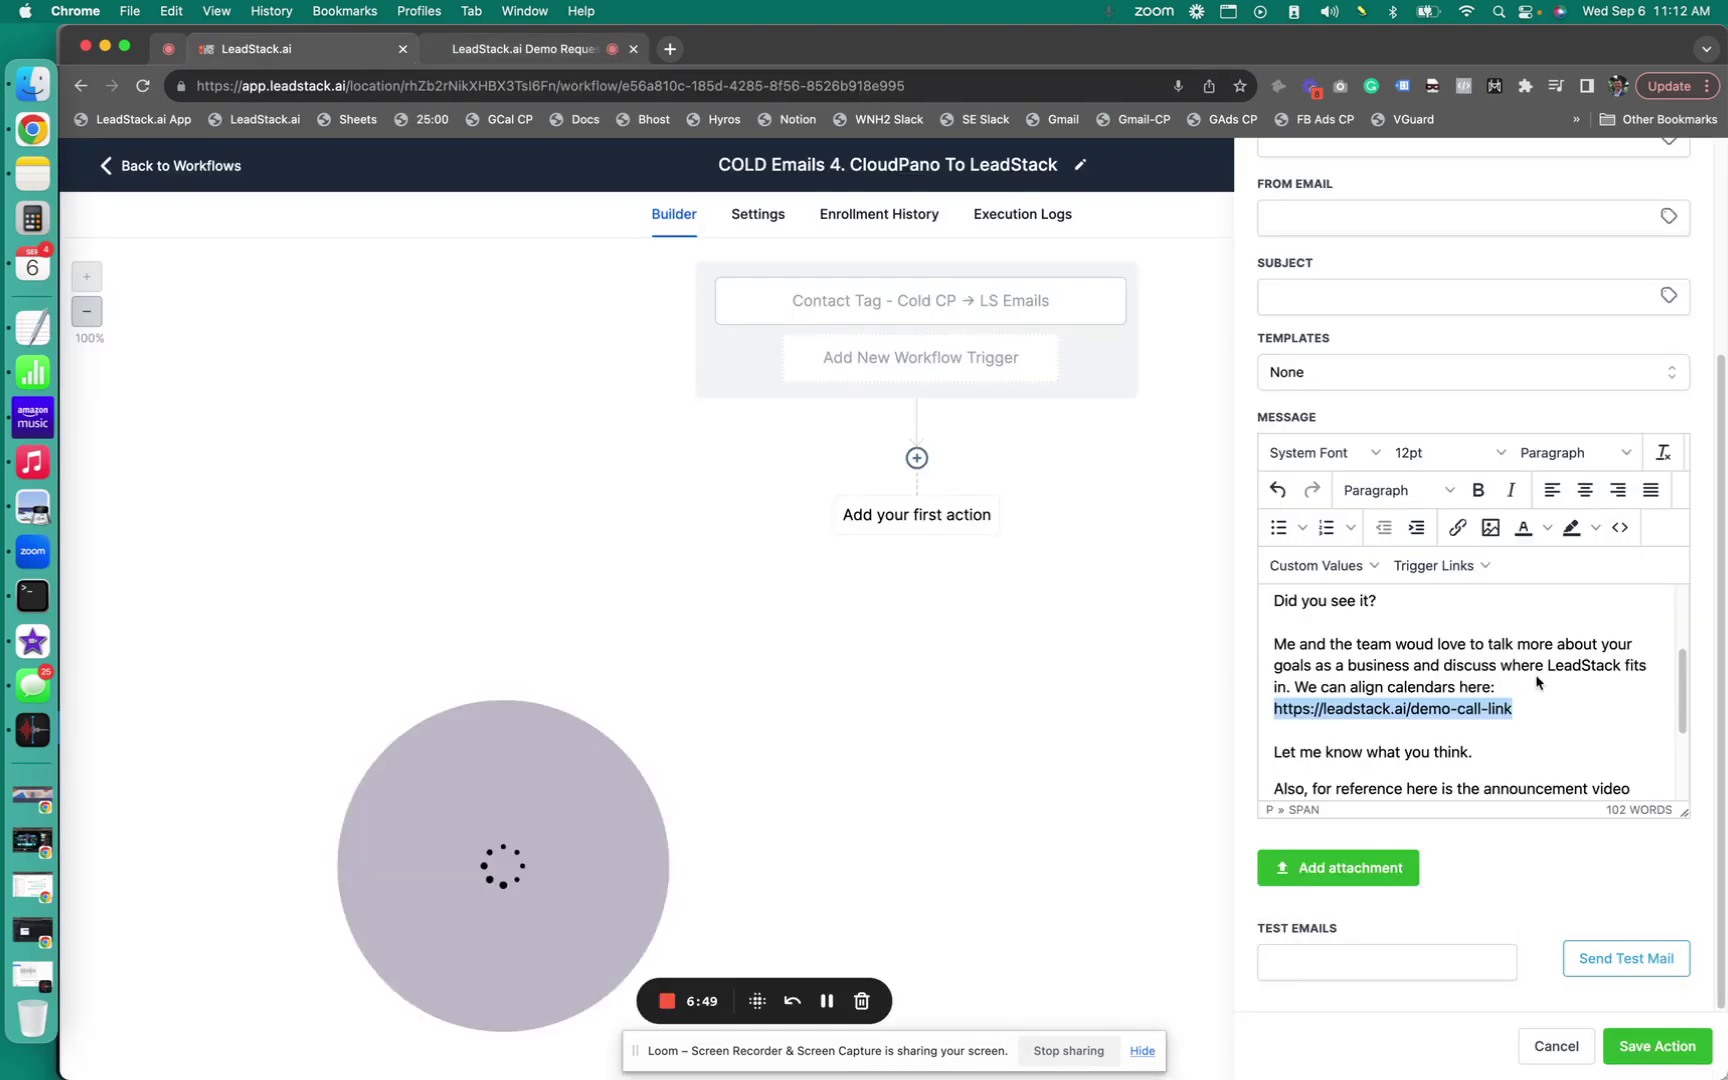
# Replace the -User Name- signature with the {{user.name}} merge field and start a new line.
pyautogui.click(1504, 760)
pyautogui.scroll(-1, 1508, 760)
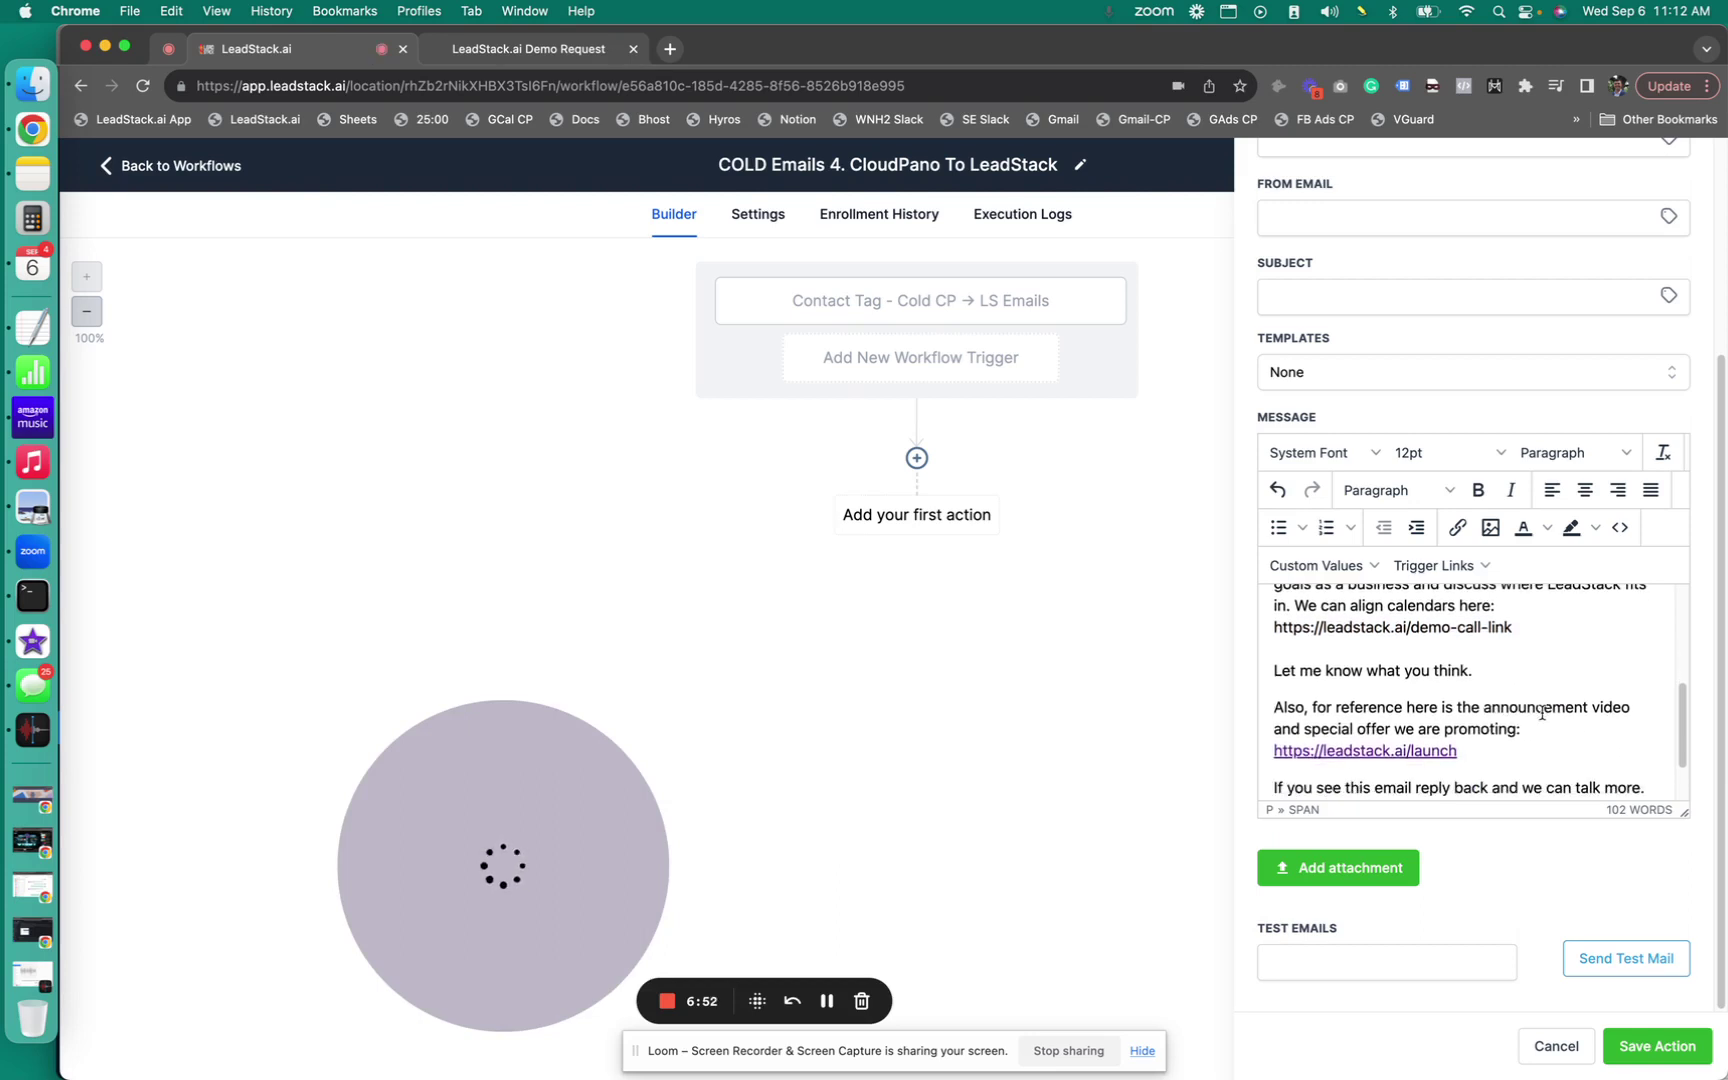
pyautogui.scroll(-1, 1545, 700)
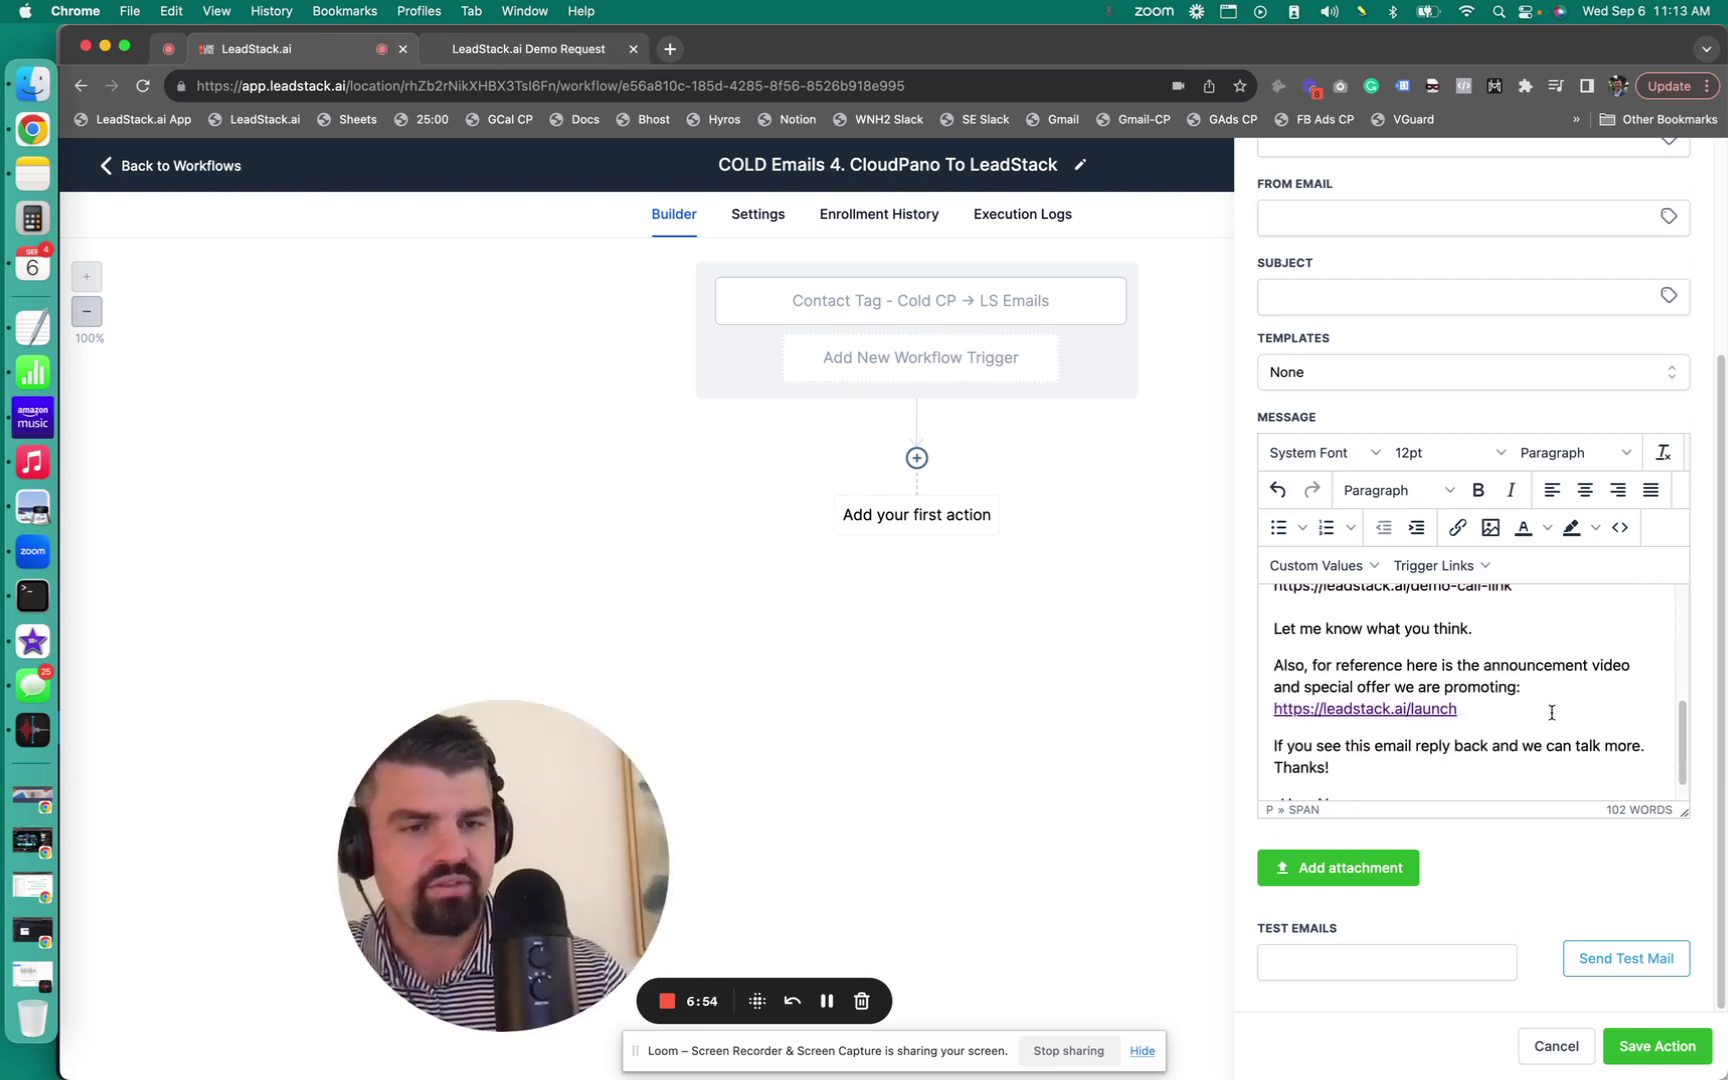
pyautogui.scroll(-1, 1570, 745)
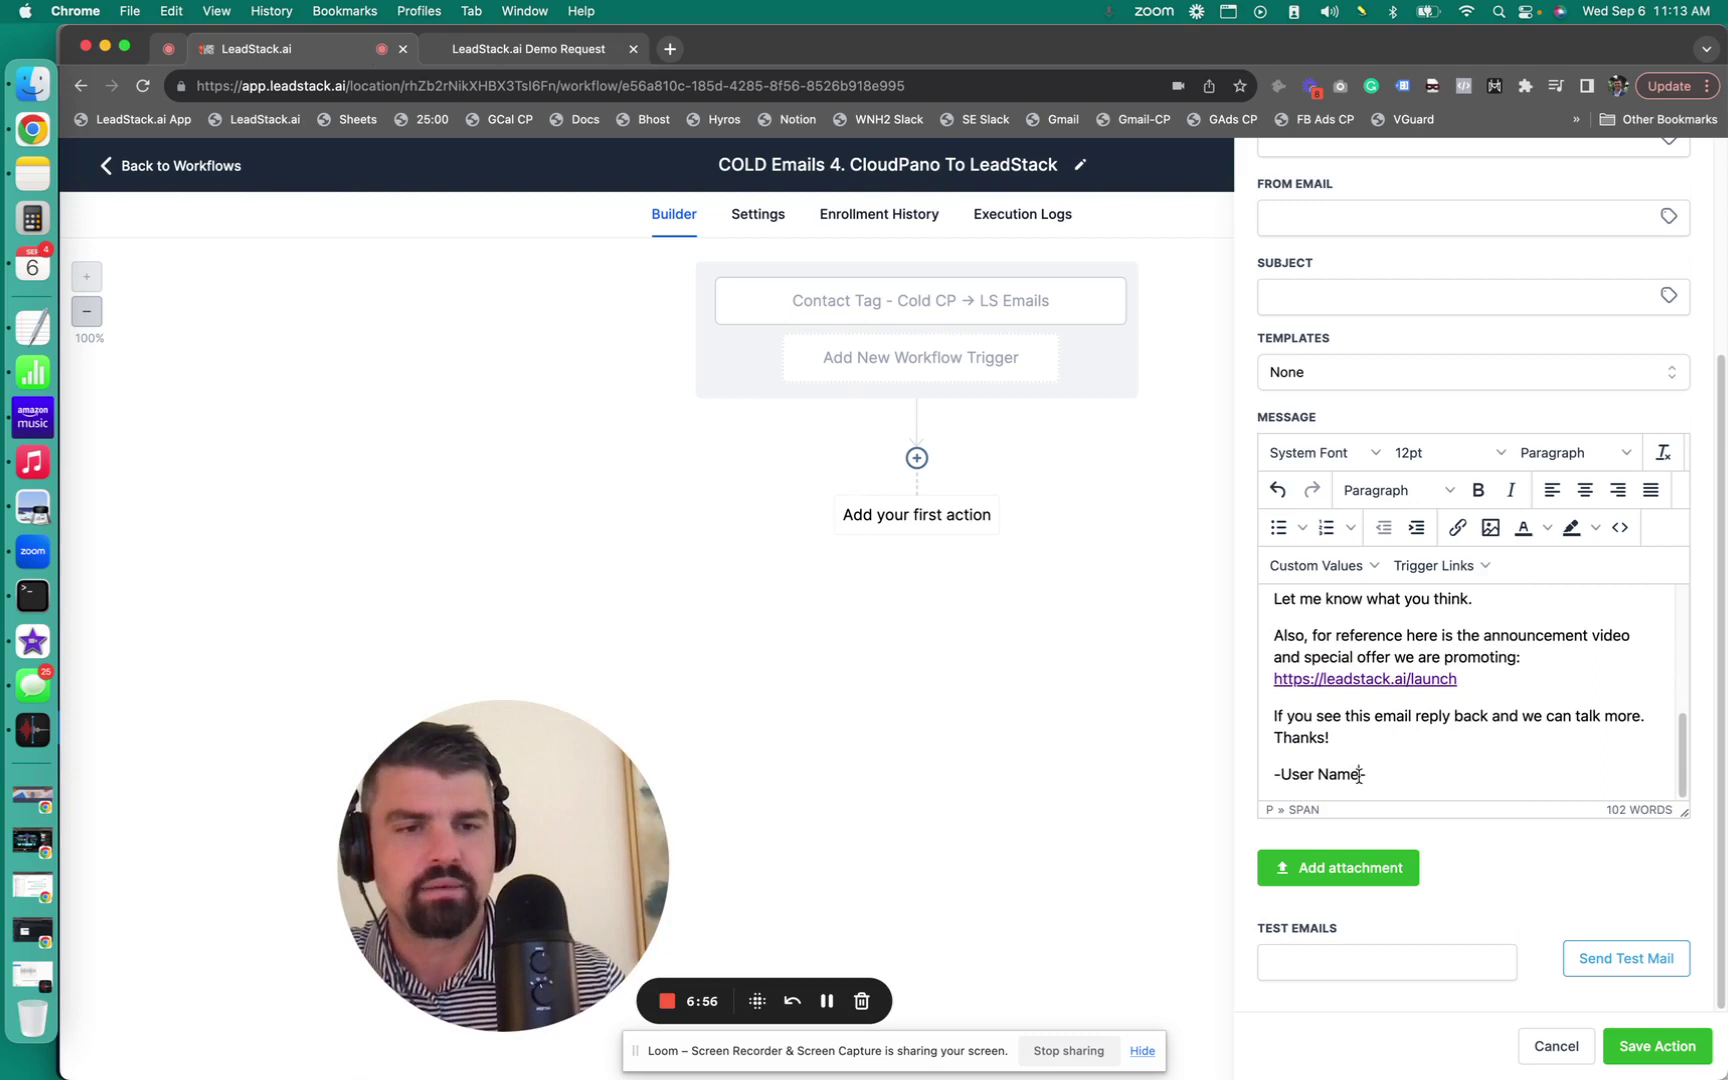
pyautogui.moveTo(1358, 775); pyautogui.dragTo(1276, 775)
pyautogui.press('BackSpace')
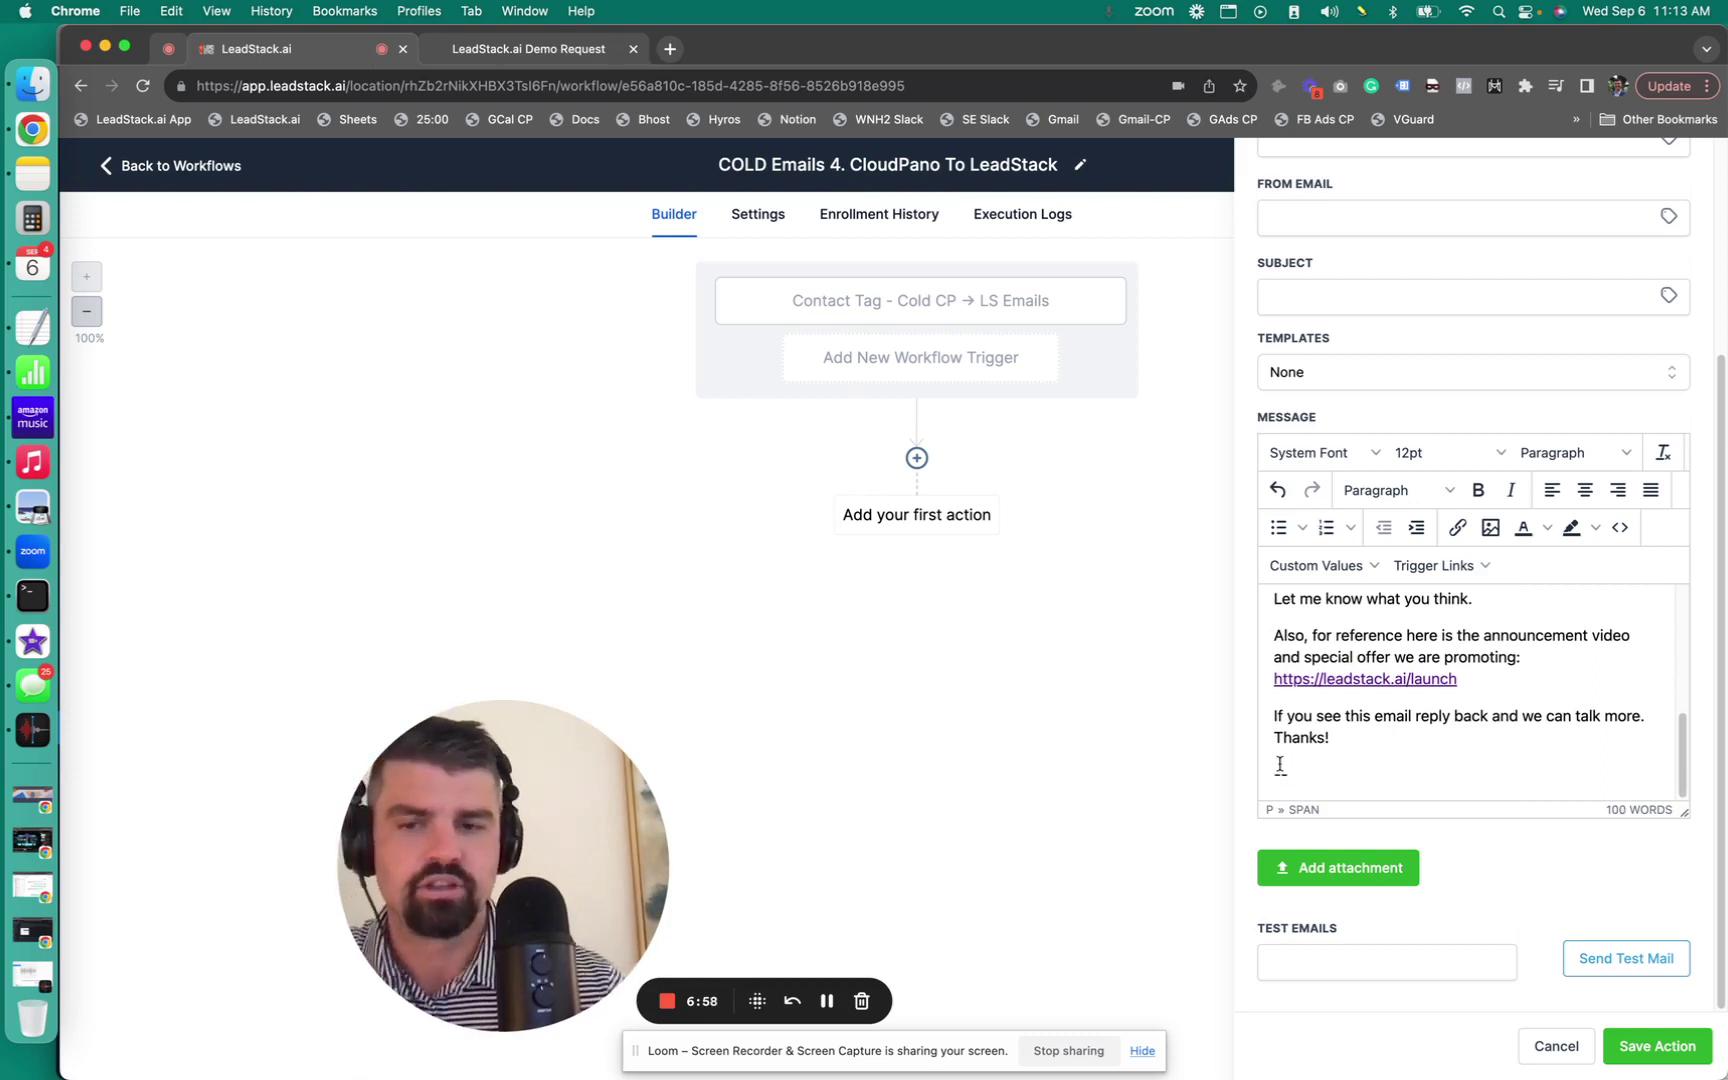
pyautogui.write('--')
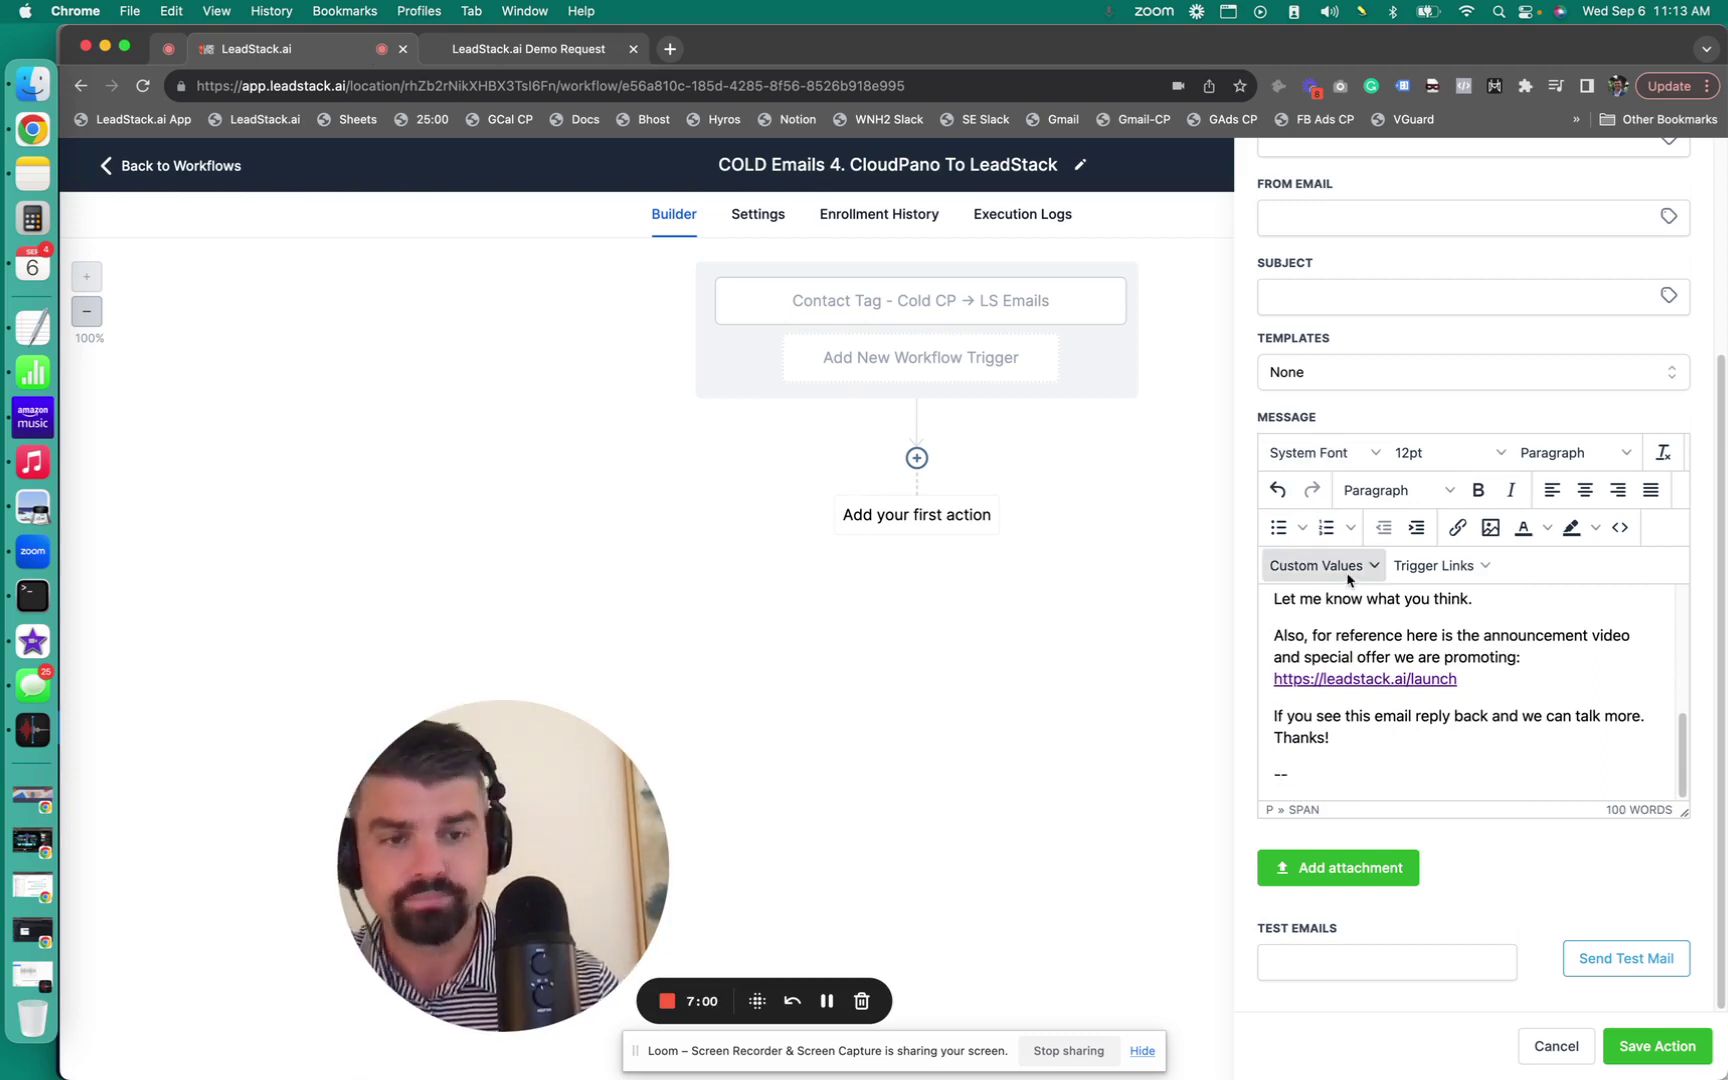
pyautogui.click(1348, 578)
pyautogui.moveTo(1340, 632)
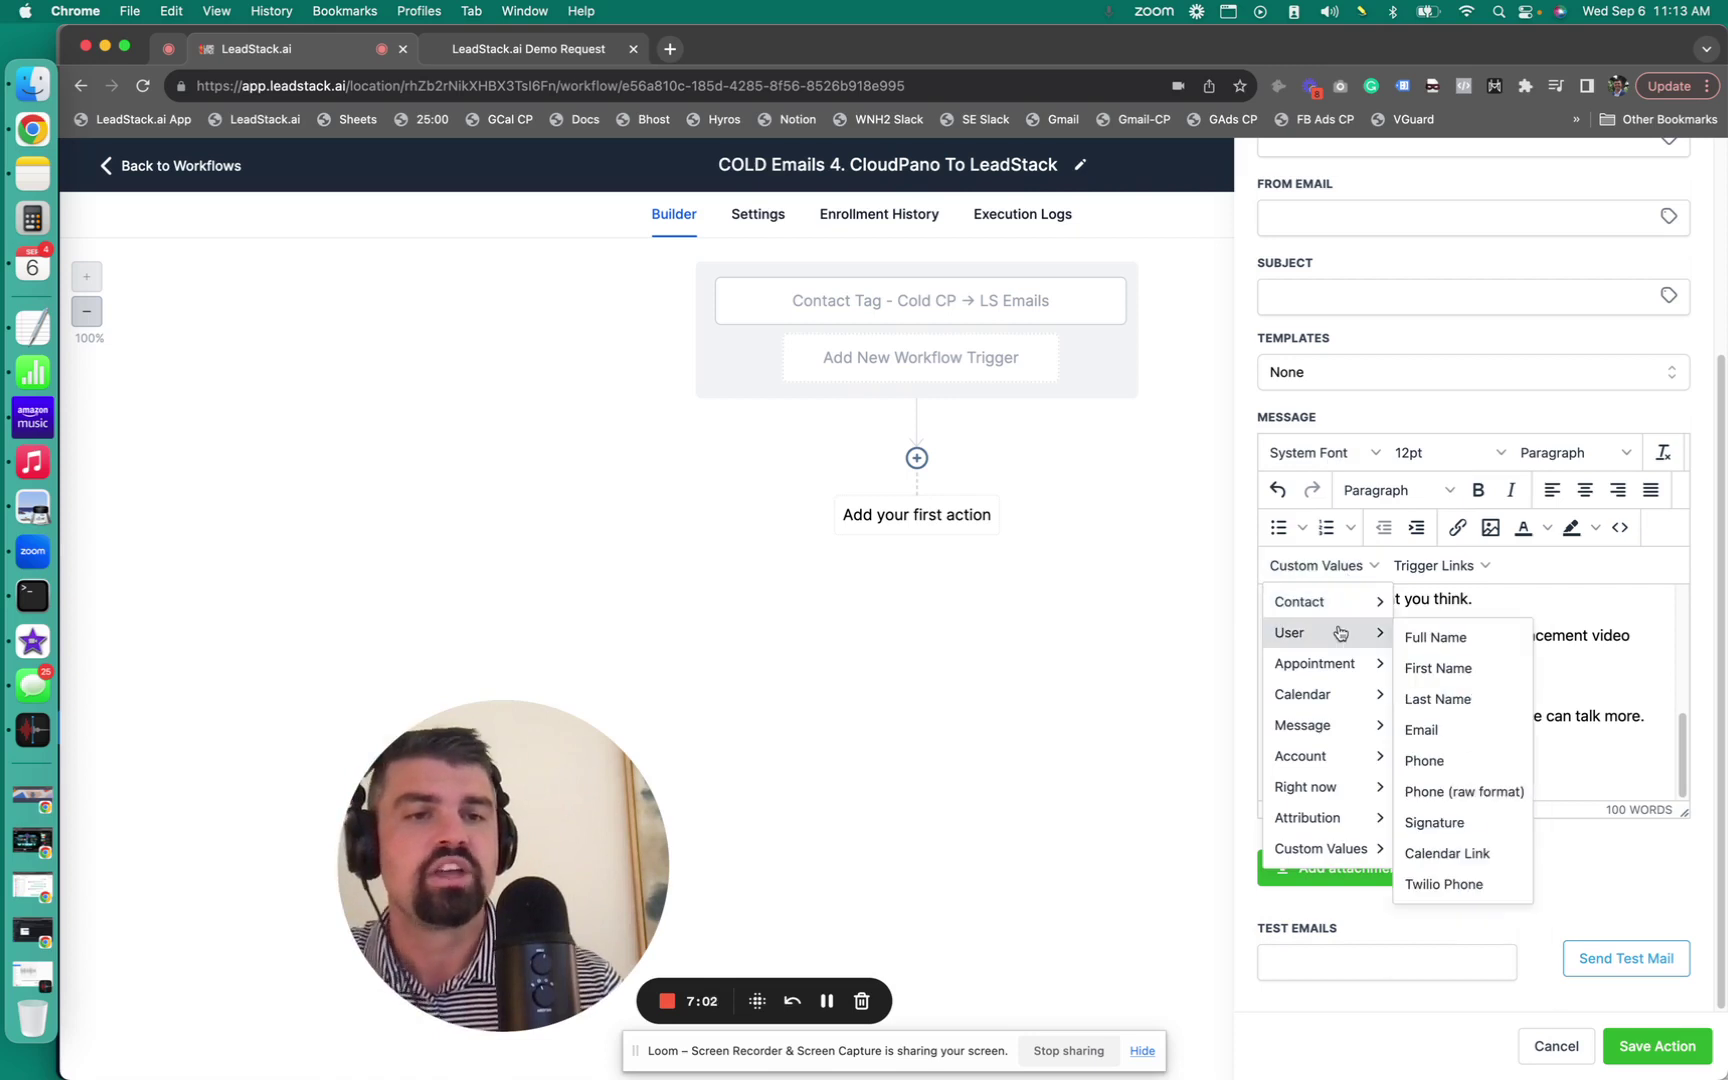
pyautogui.click(1450, 640)
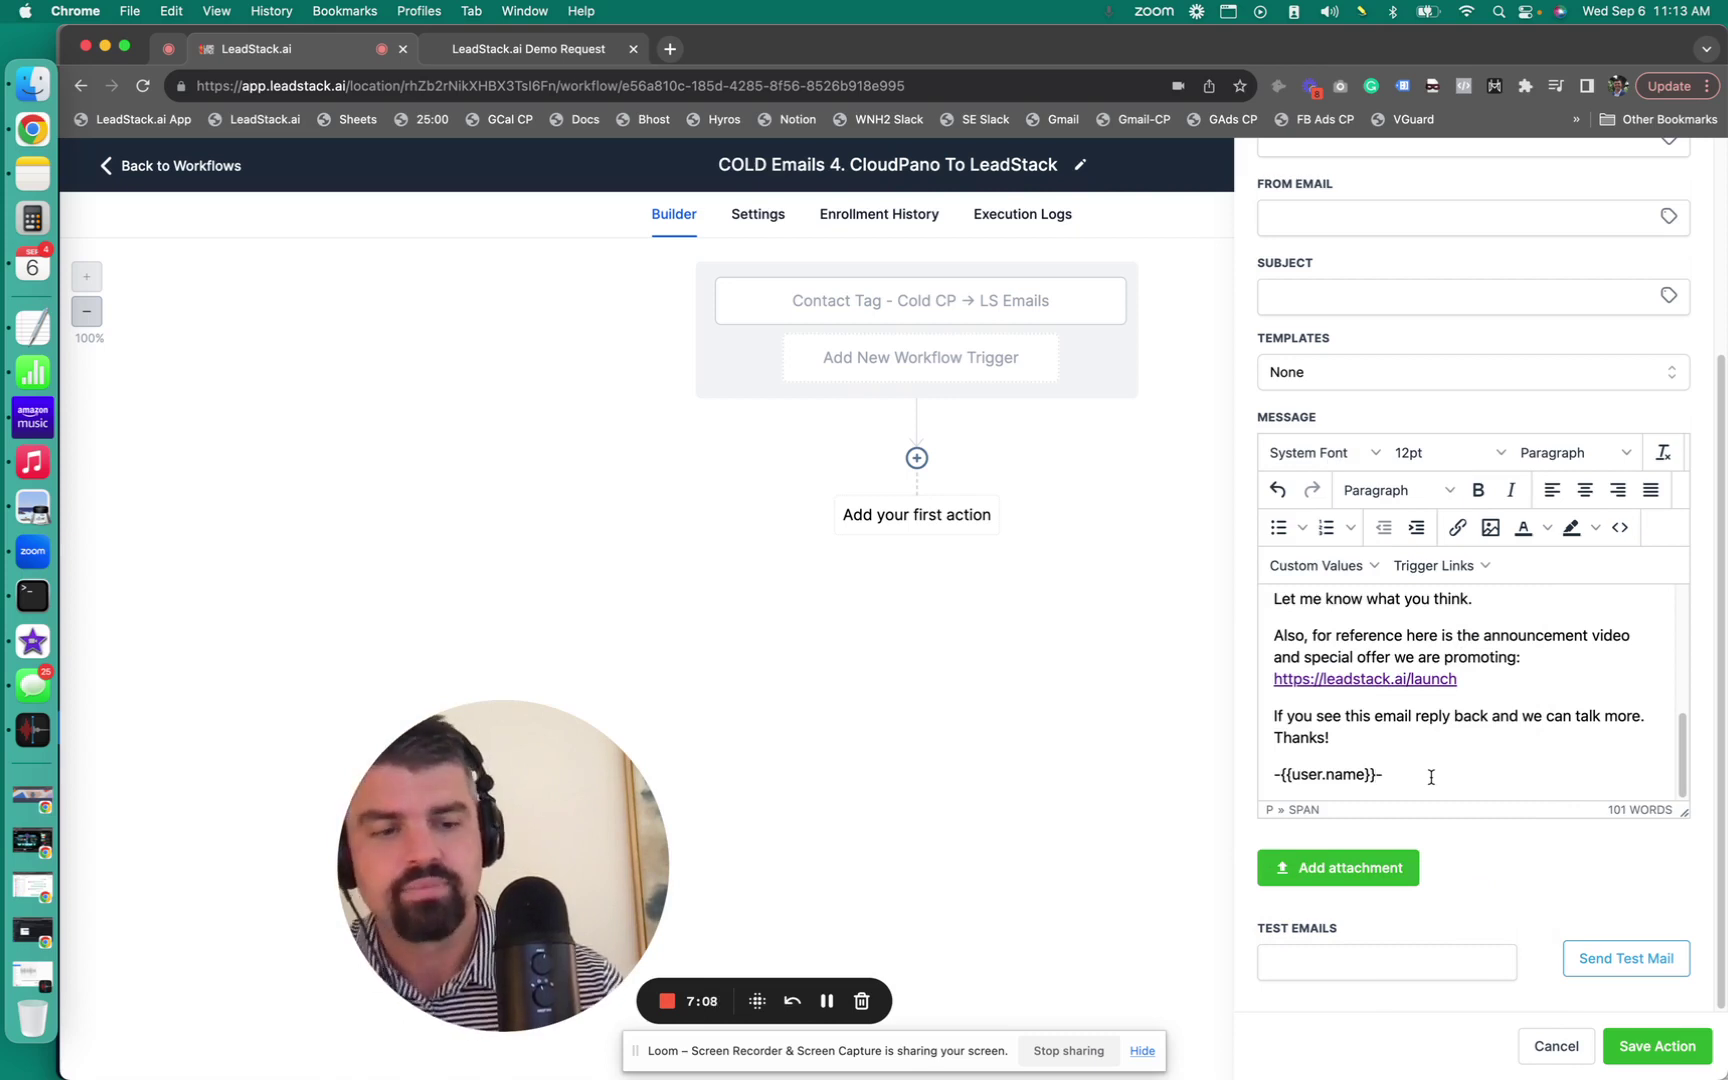
pyautogui.press('BackSpace')
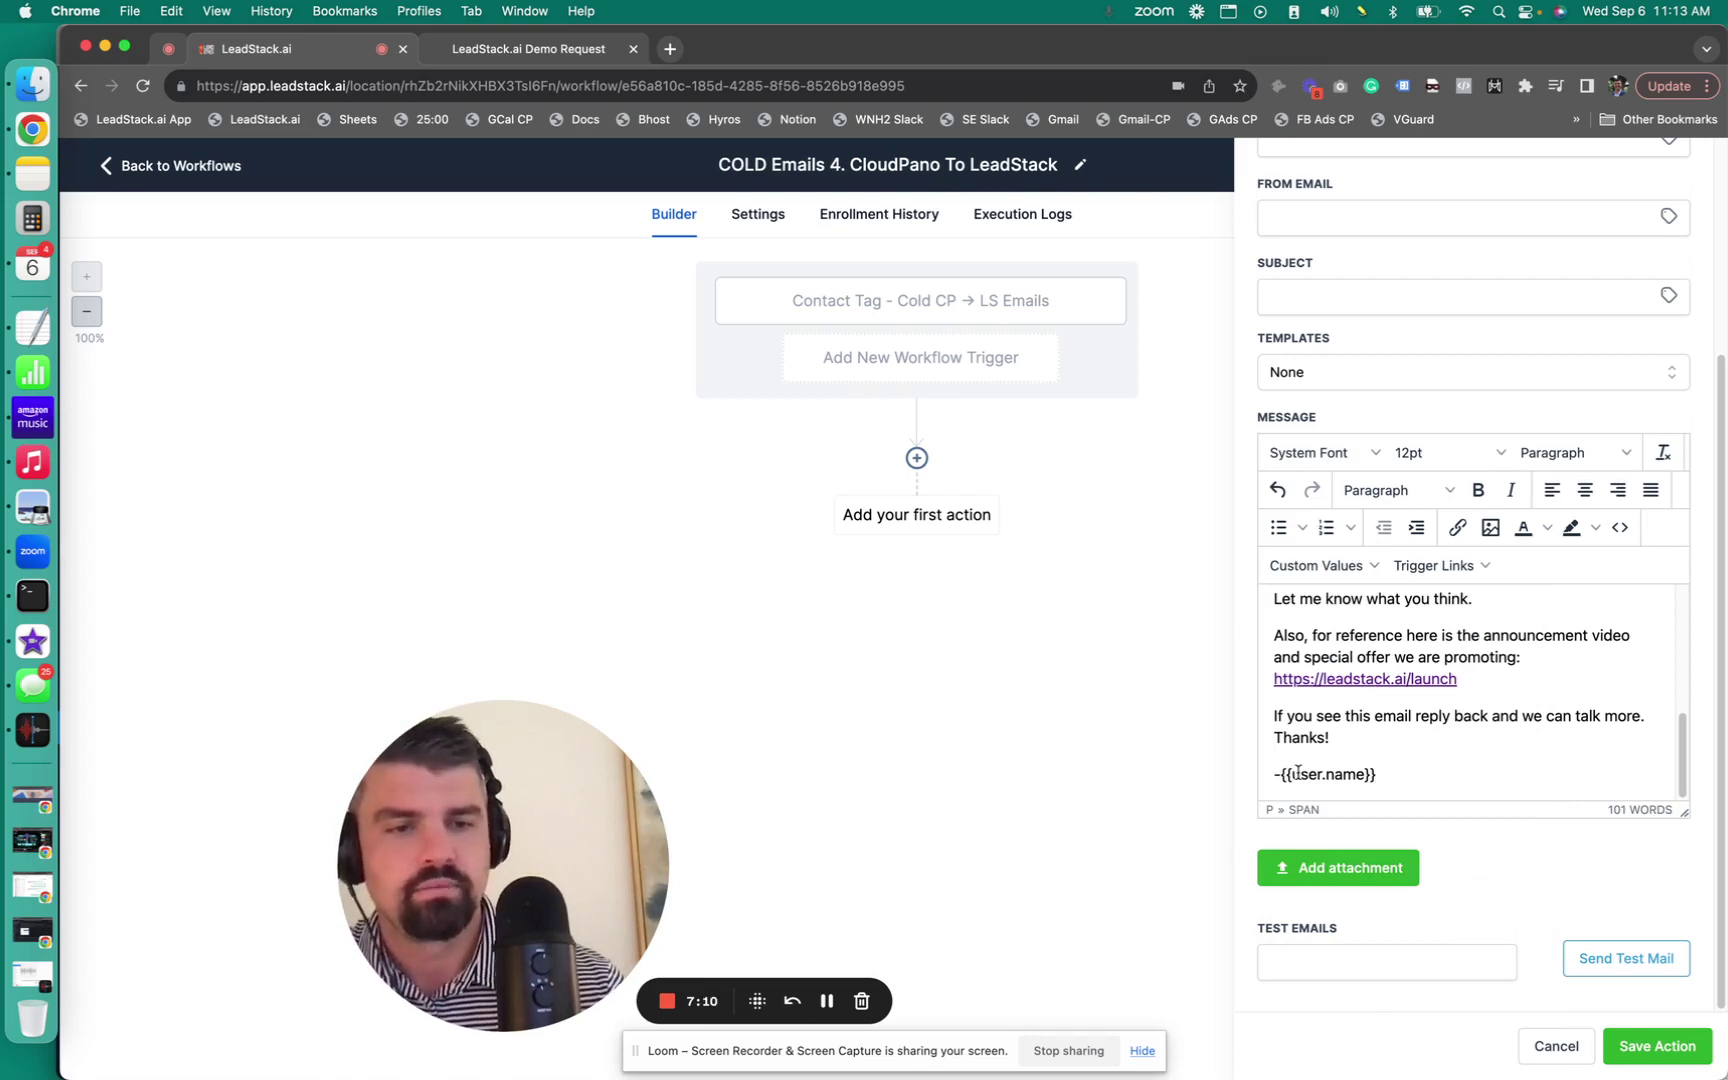
pyautogui.press('BackSpace')
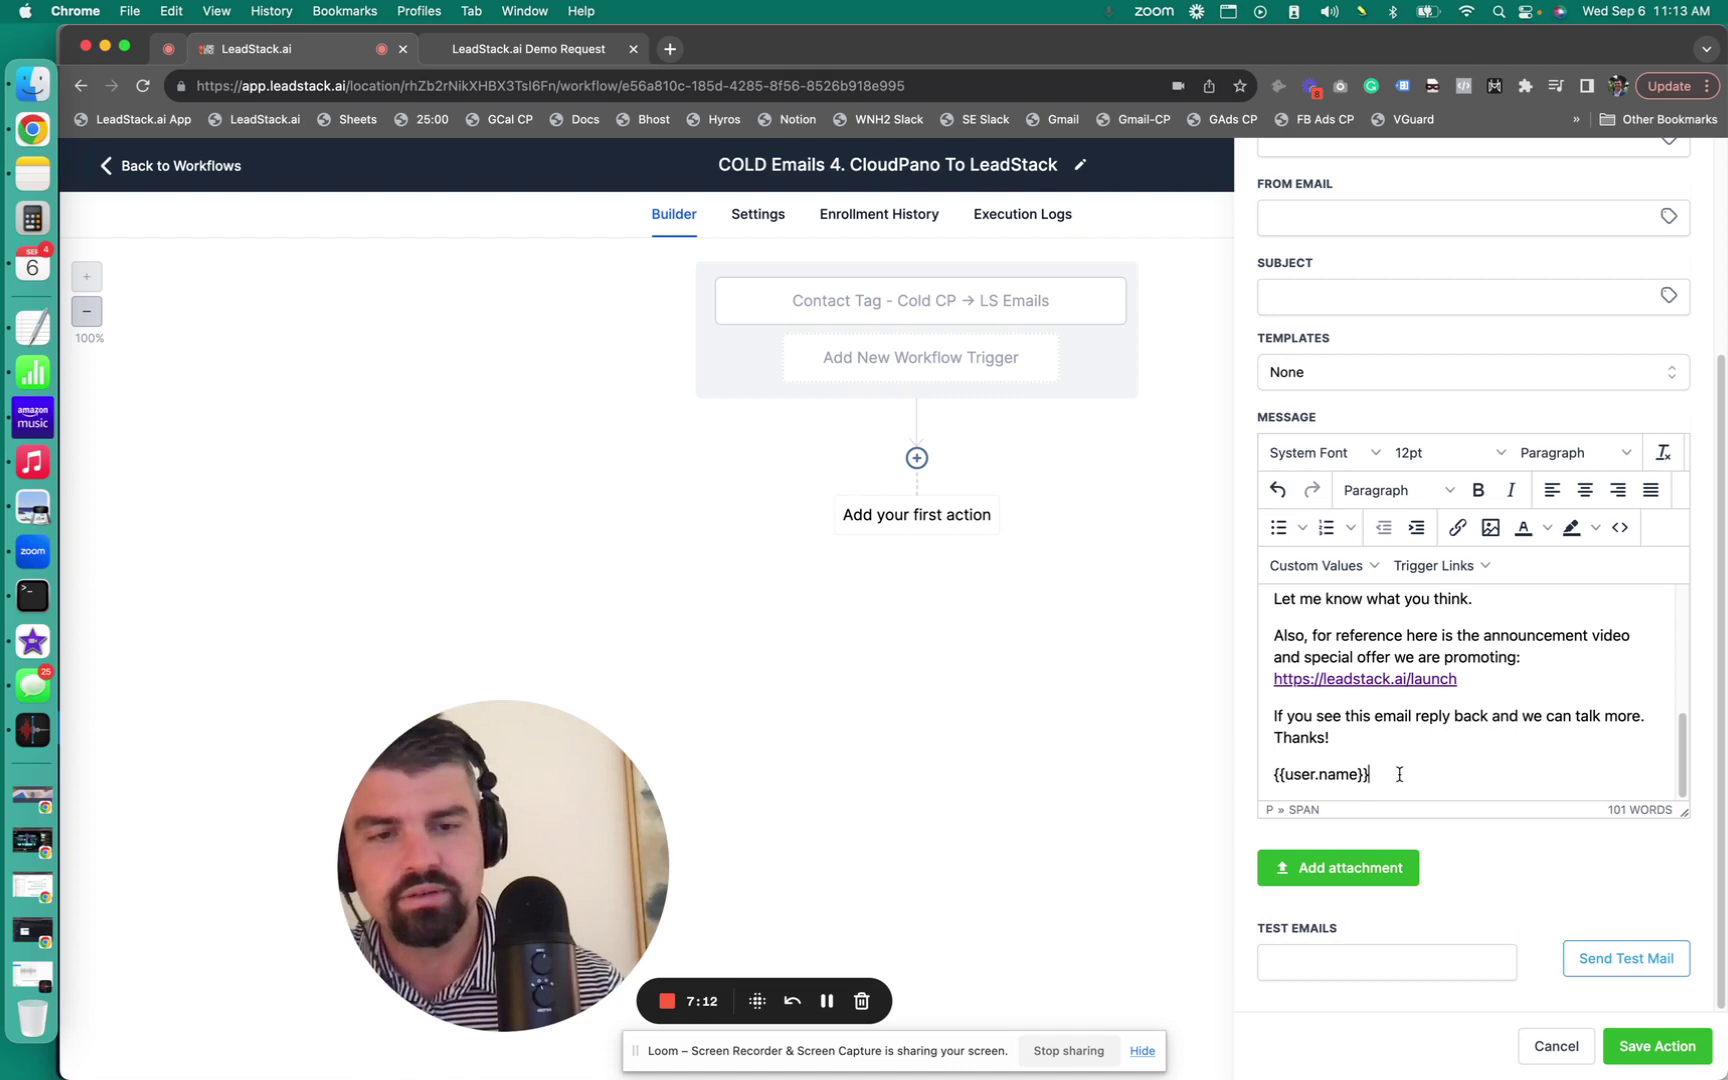
pyautogui.press('Return')
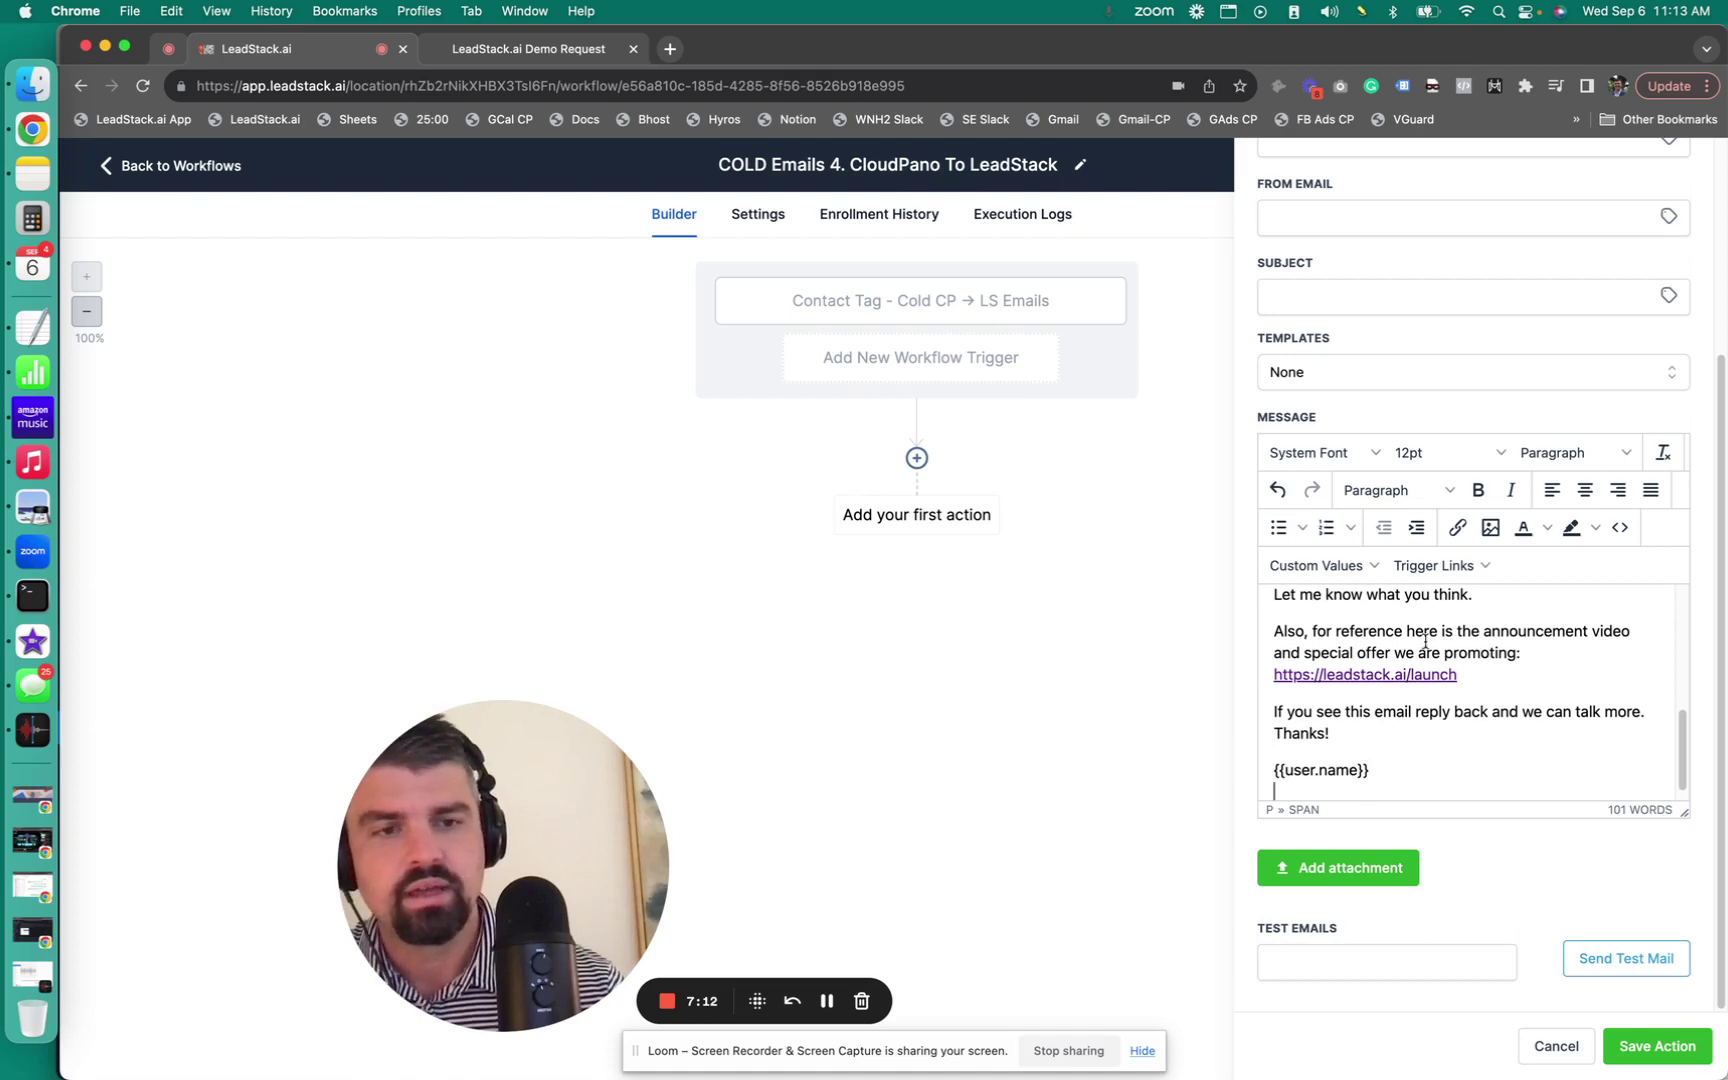
# Add the {{user.phone}} and {{user.email}} merge fields on separate lines below the name.
pyautogui.click(1359, 573)
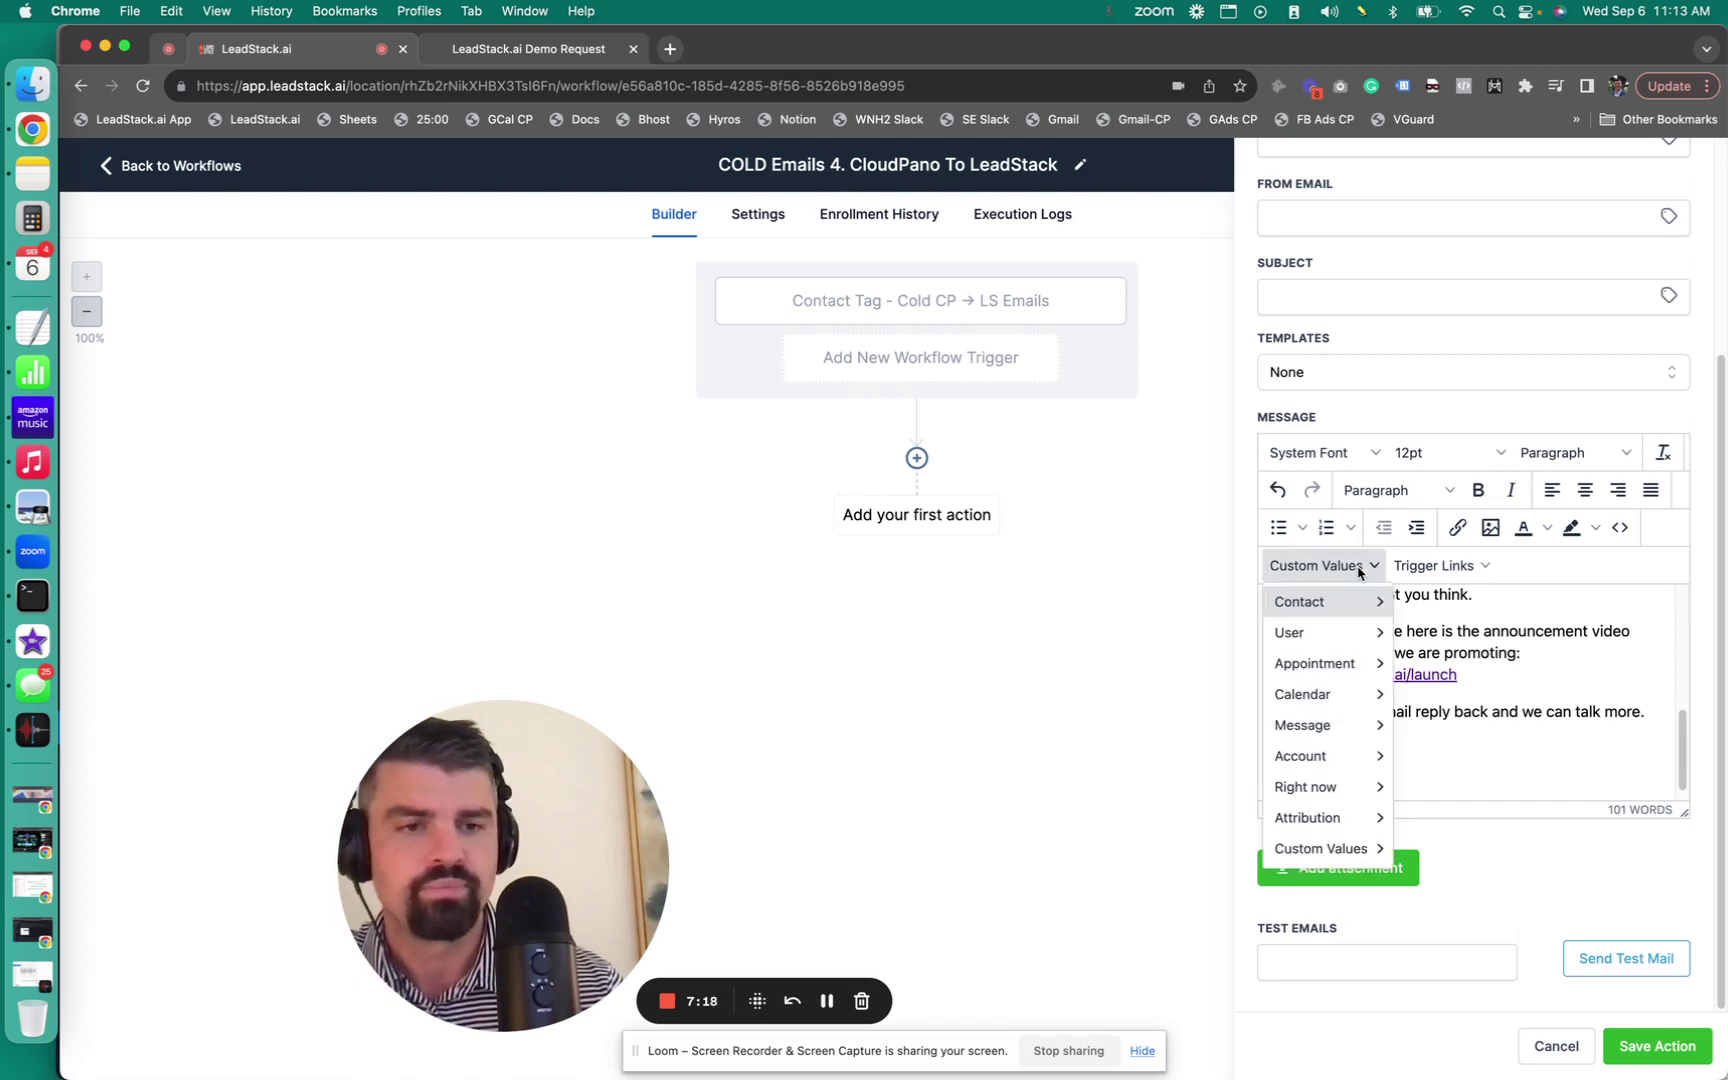
pyautogui.moveTo(1327, 632)
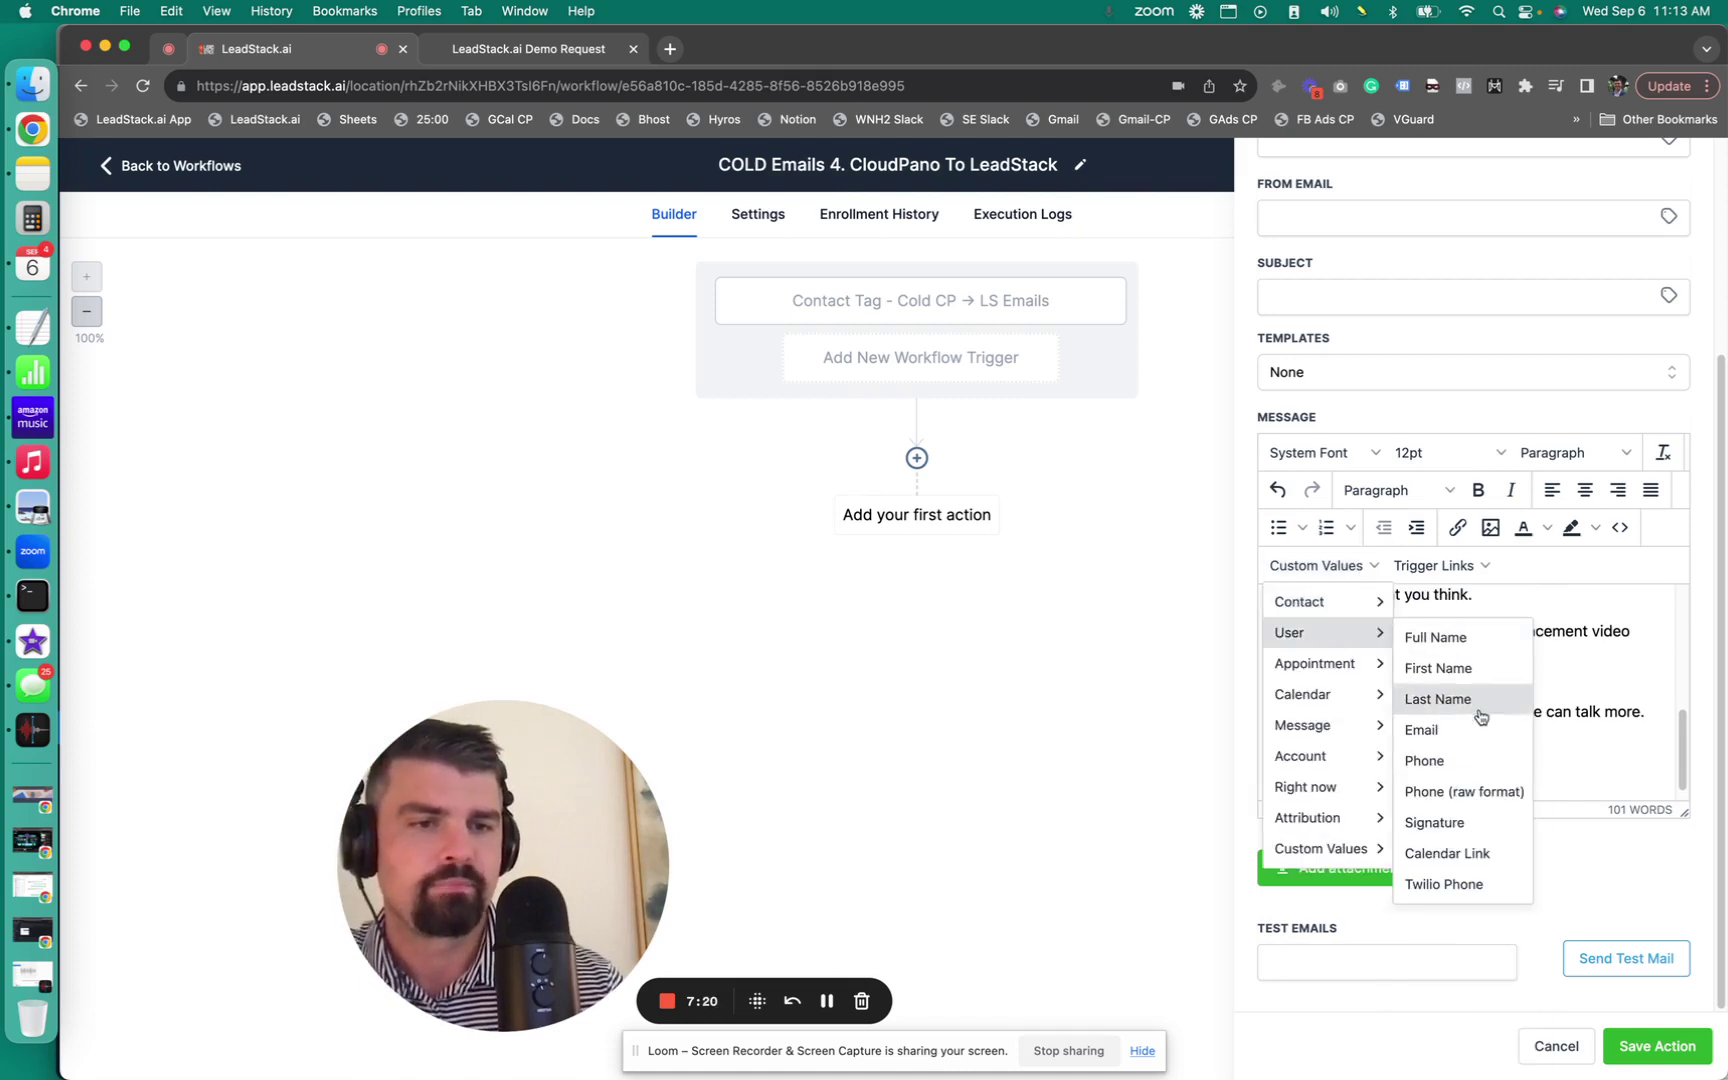
pyautogui.click(1473, 761)
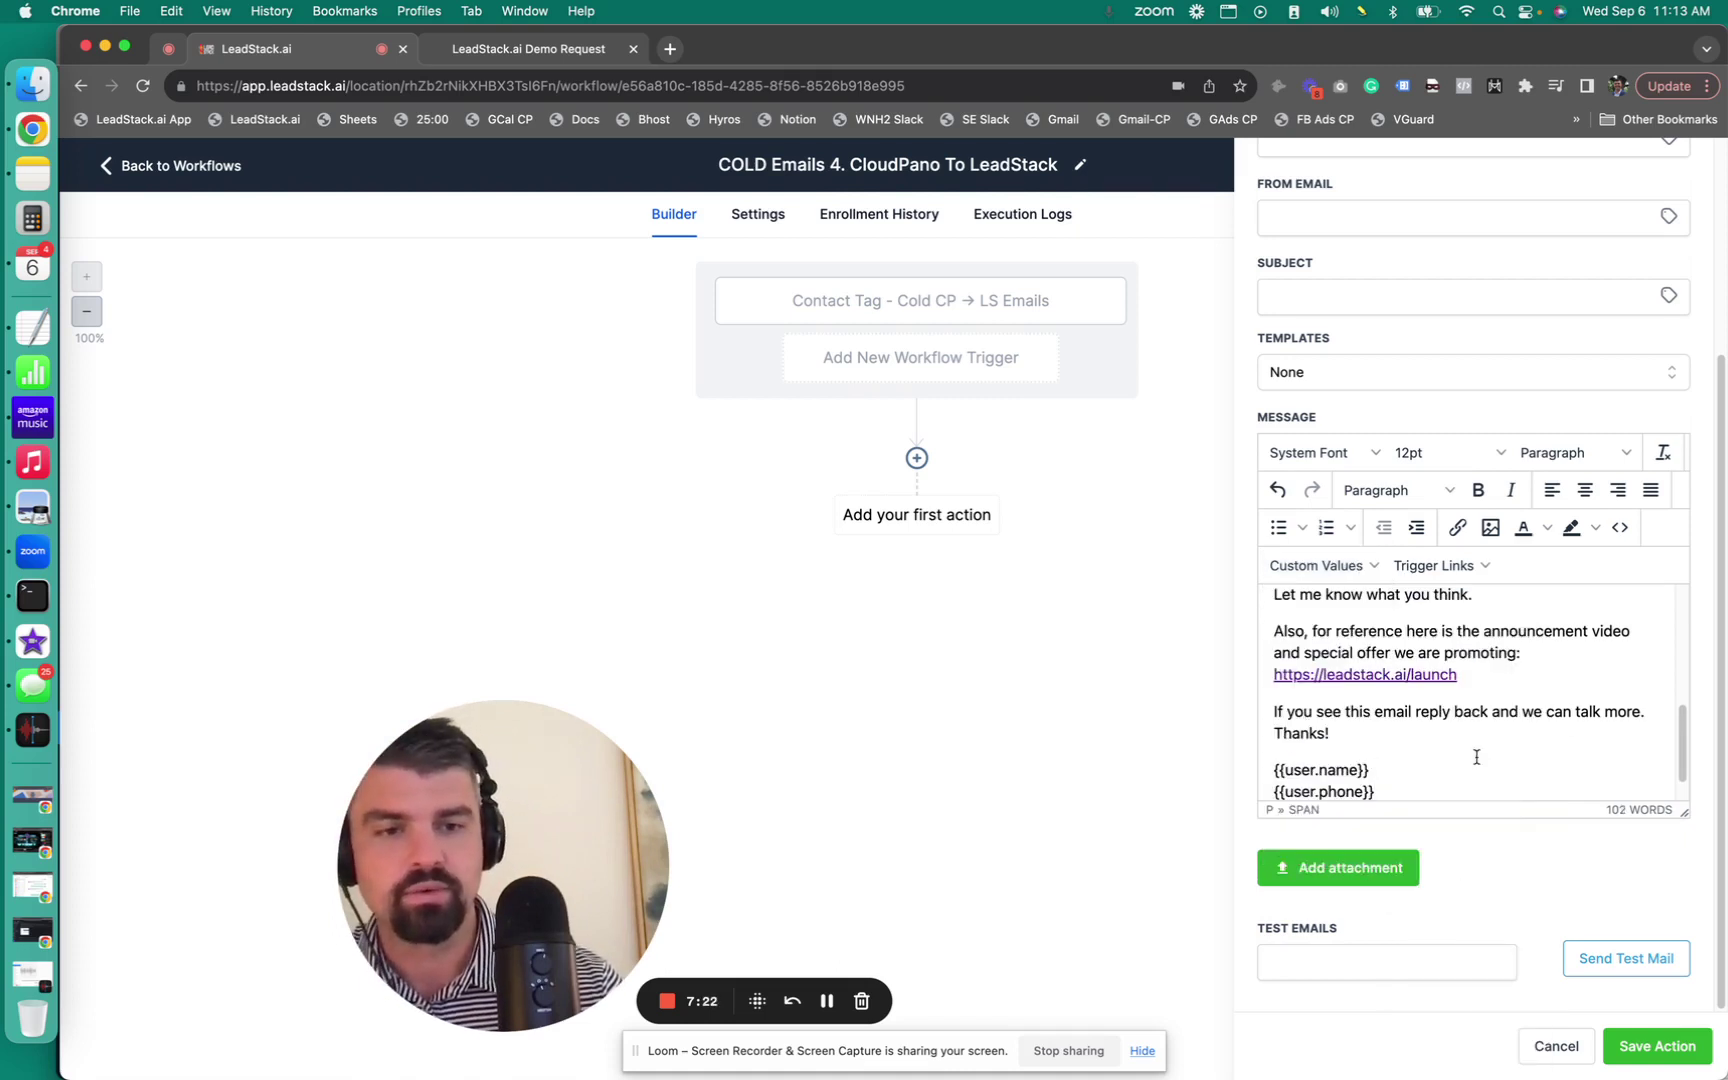
pyautogui.scroll(-2, 1476, 750)
pyautogui.click(1318, 566)
pyautogui.moveTo(1356, 617)
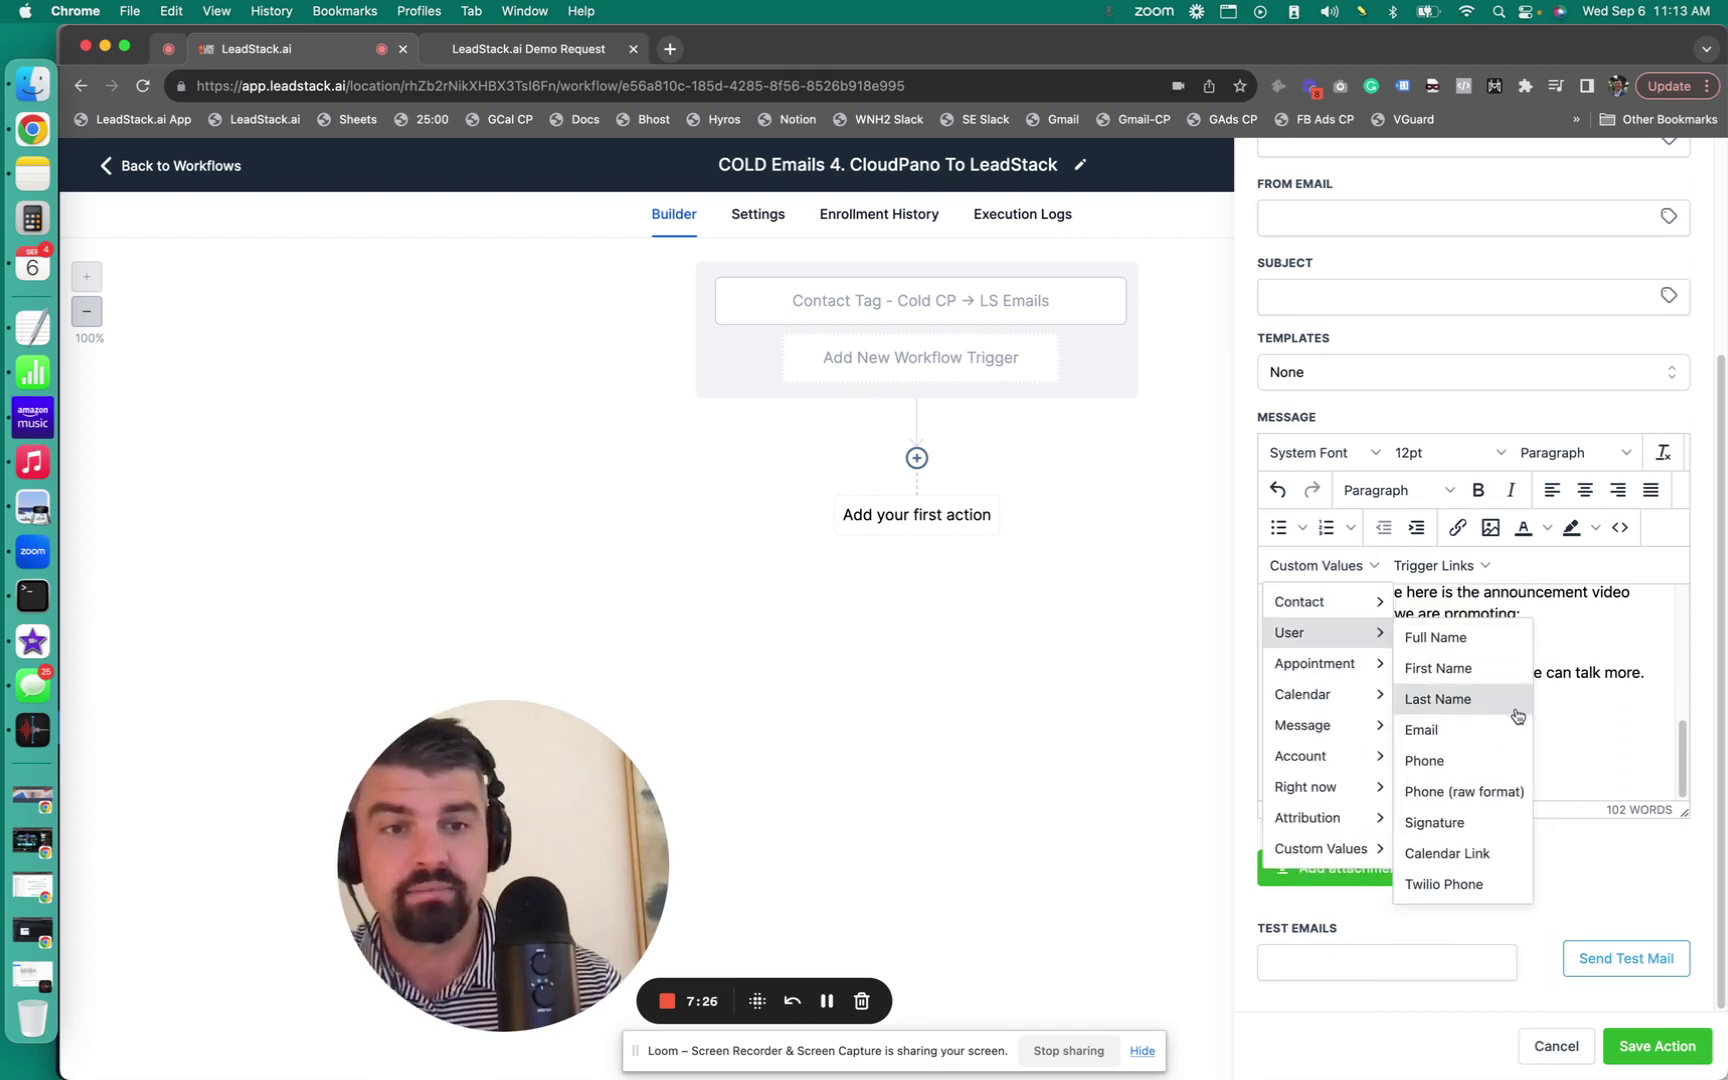
pyautogui.click(1478, 731)
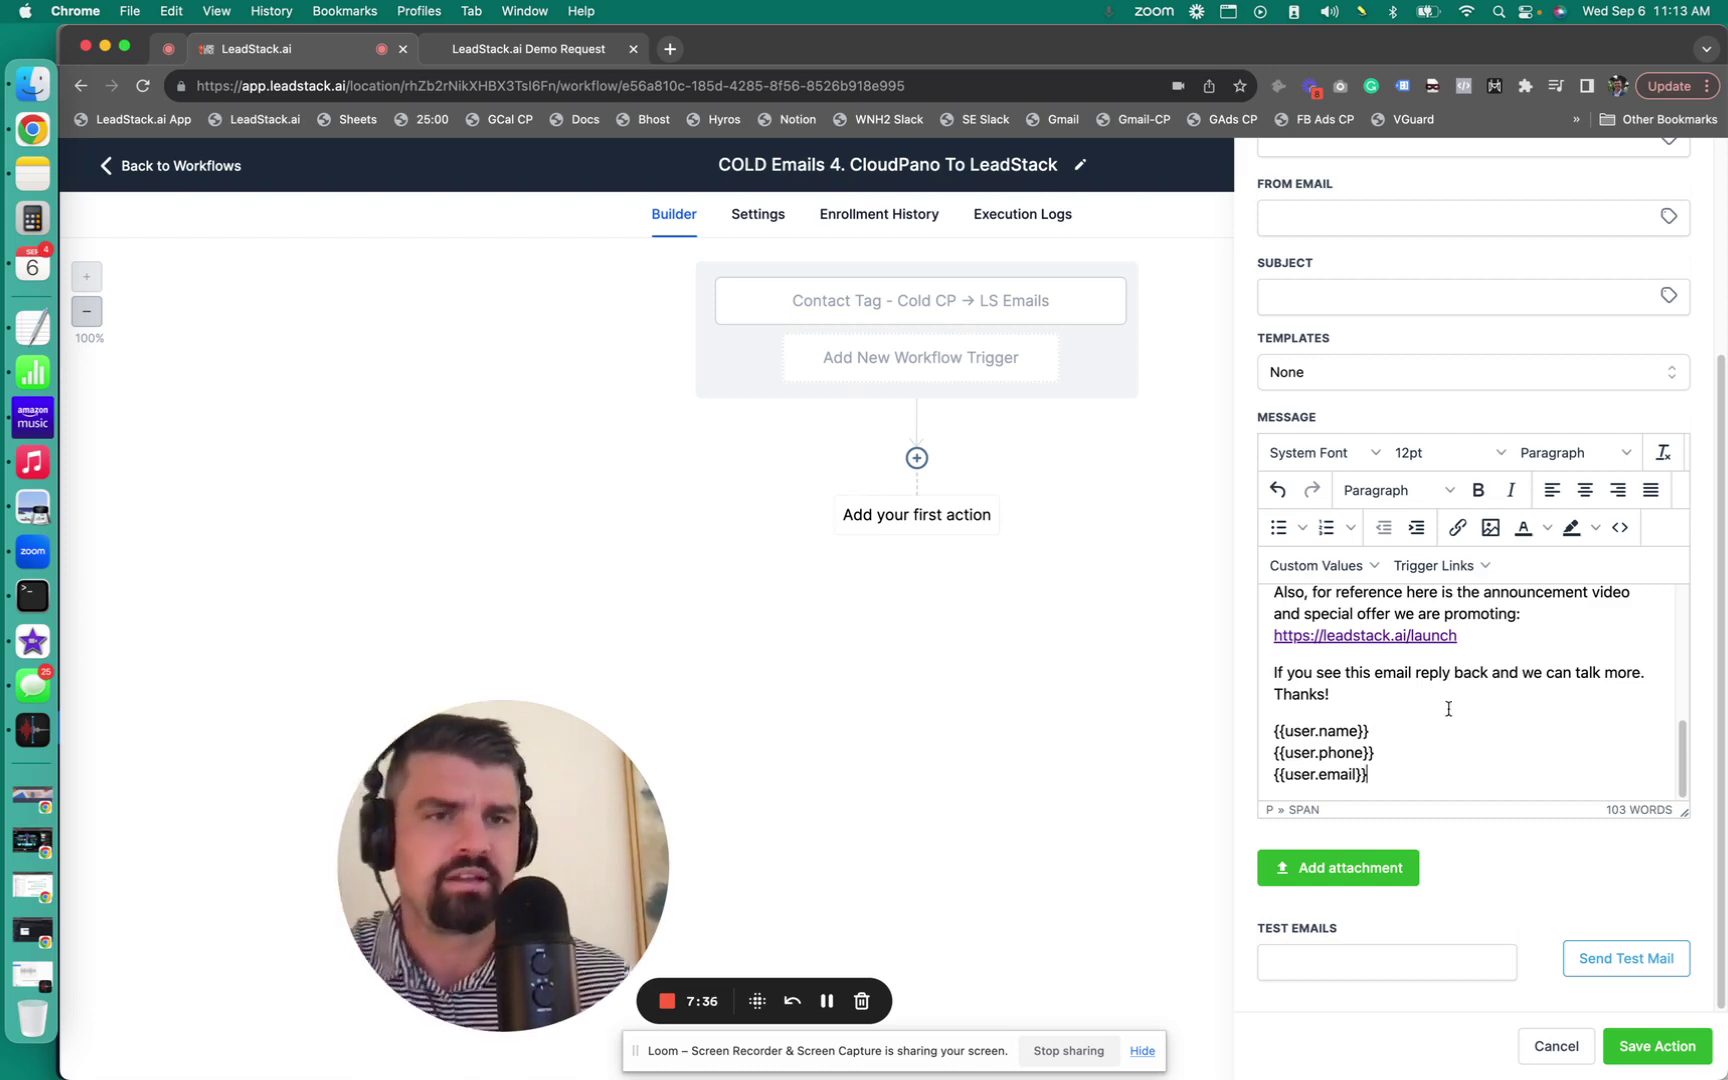
pyautogui.scroll(5, 1420, 500)
pyautogui.click(1345, 541)
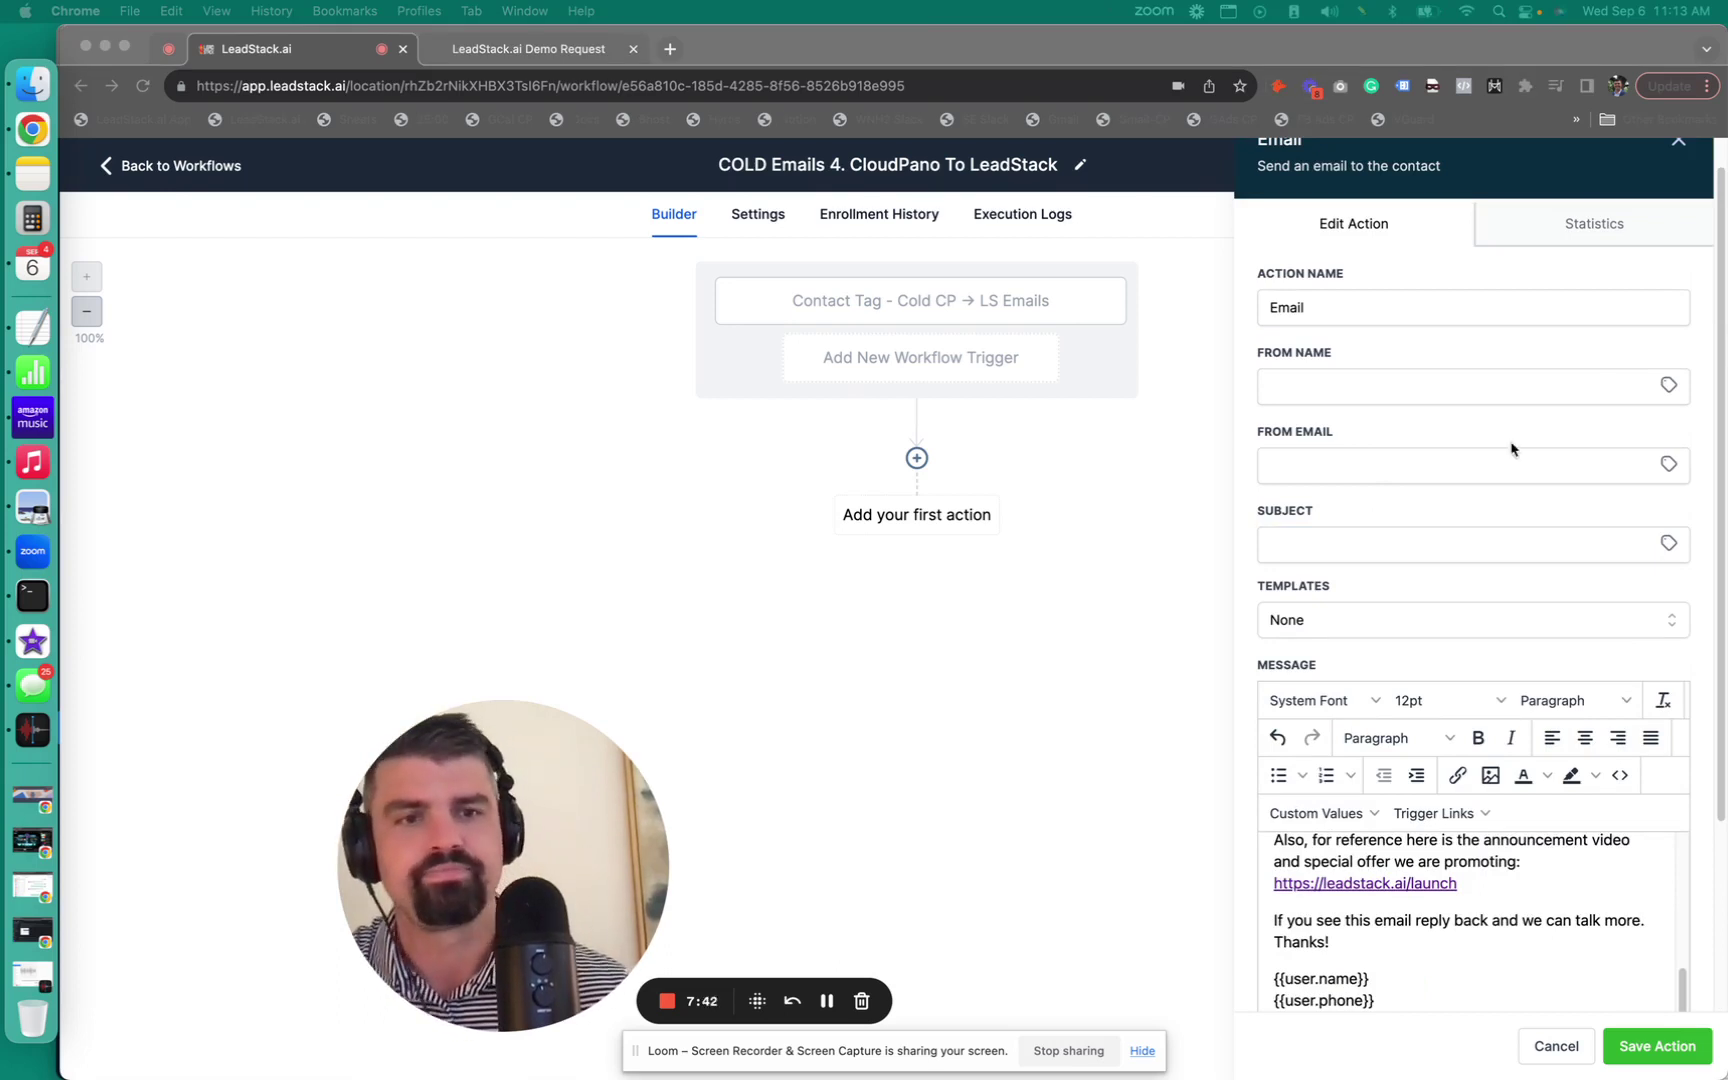
# Paste the subject line and replace its first-name placeholder with the contact's First Name merge field.
pyautogui.click(1418, 542)
pyautogui.write('<contact first name> + CloudPano + Leadstack = Scale')
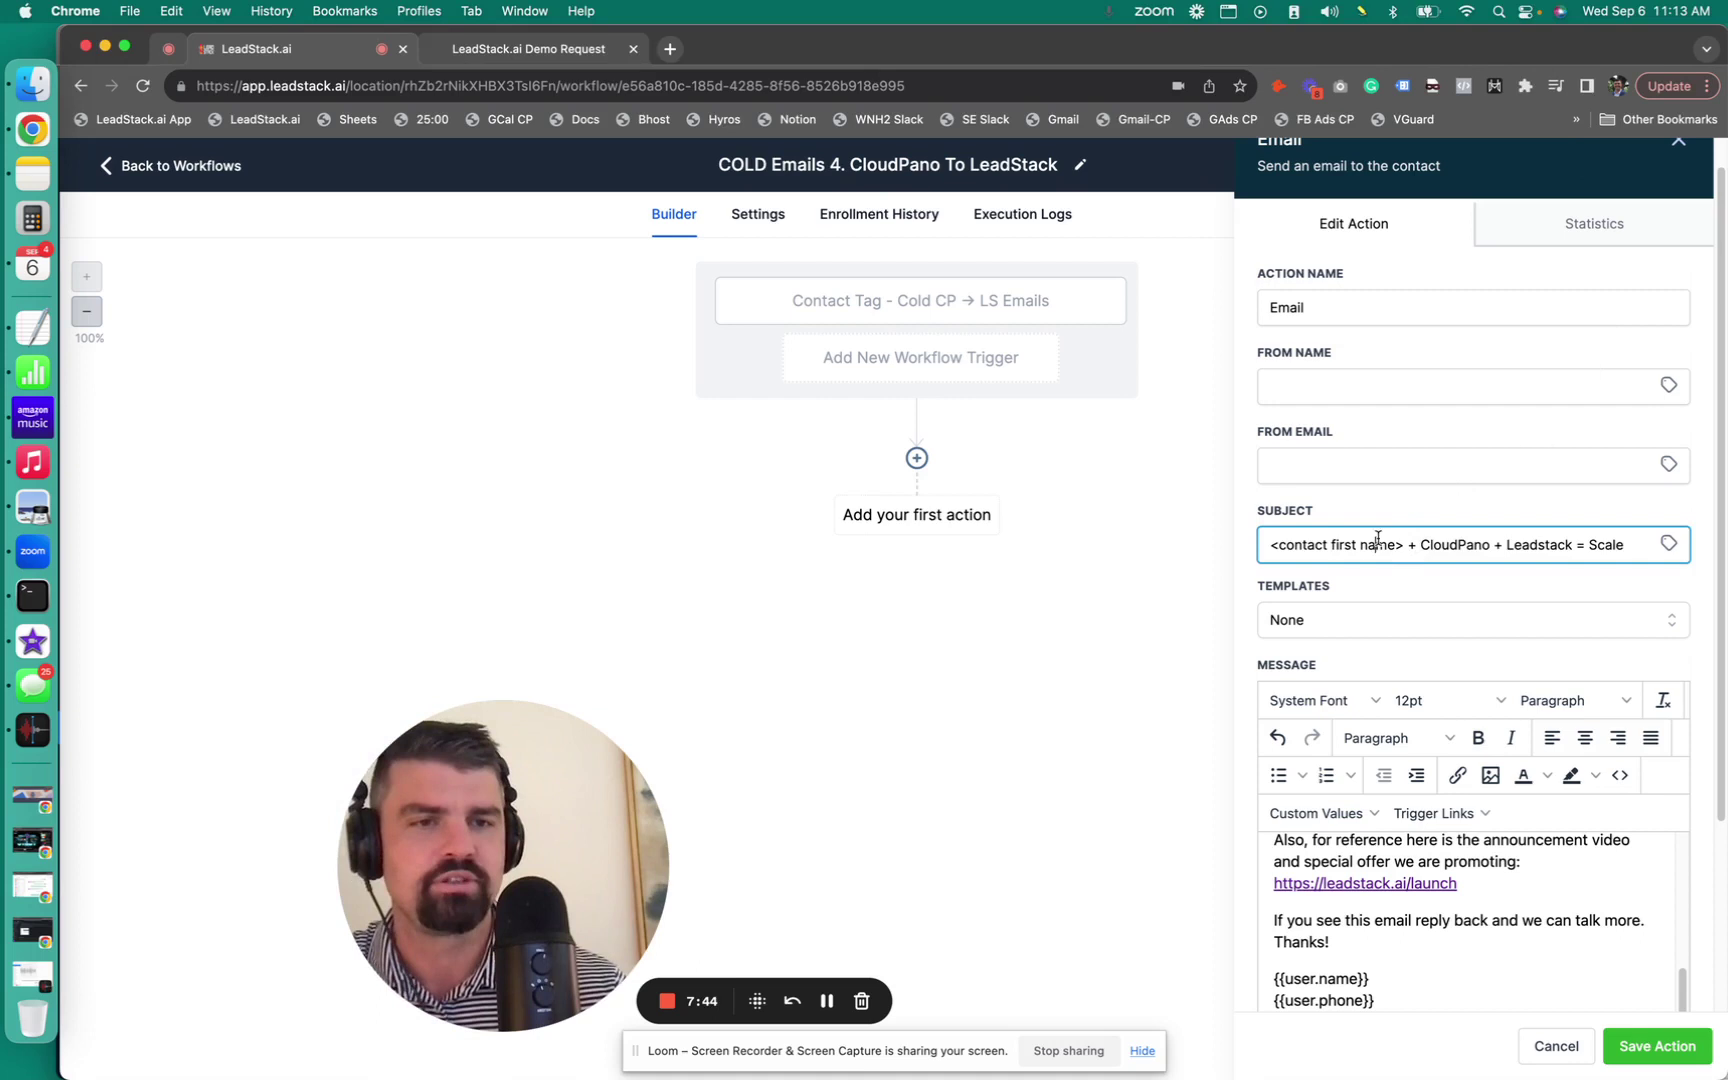
pyautogui.moveTo(1401, 549); pyautogui.dragTo(1220, 540)
pyautogui.press('BackSpace')
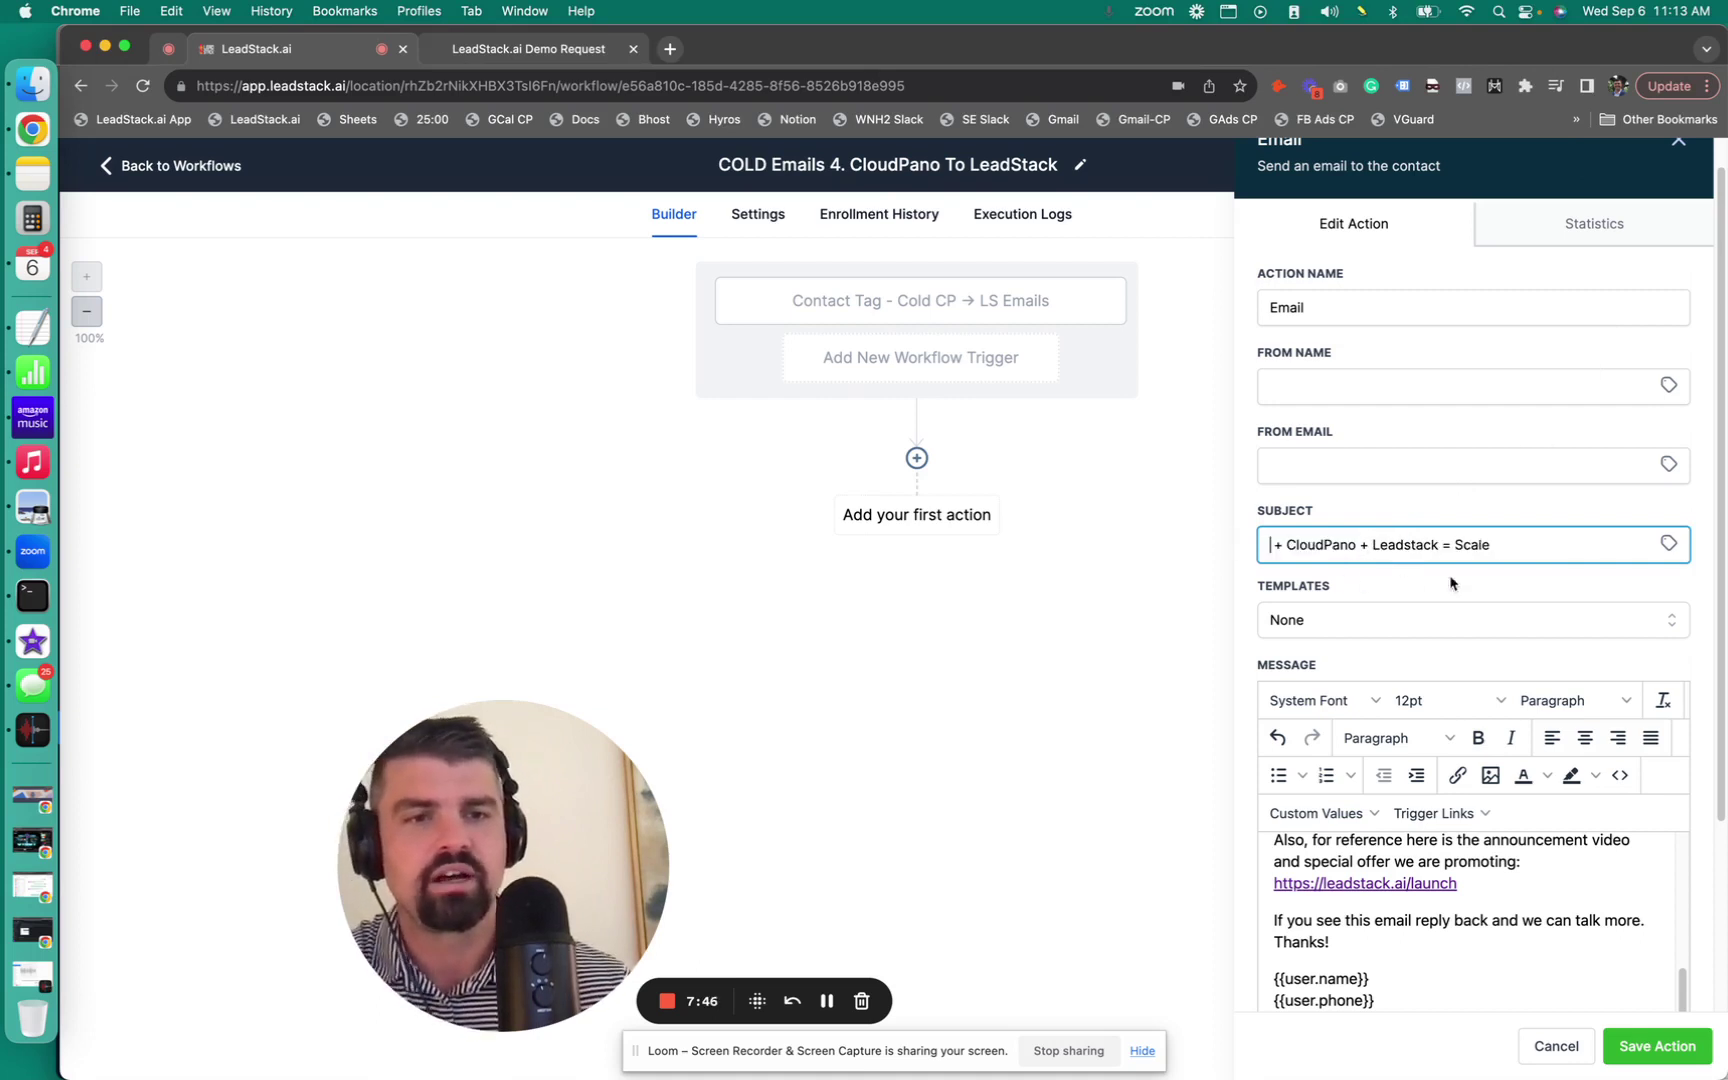
pyautogui.click(1669, 544)
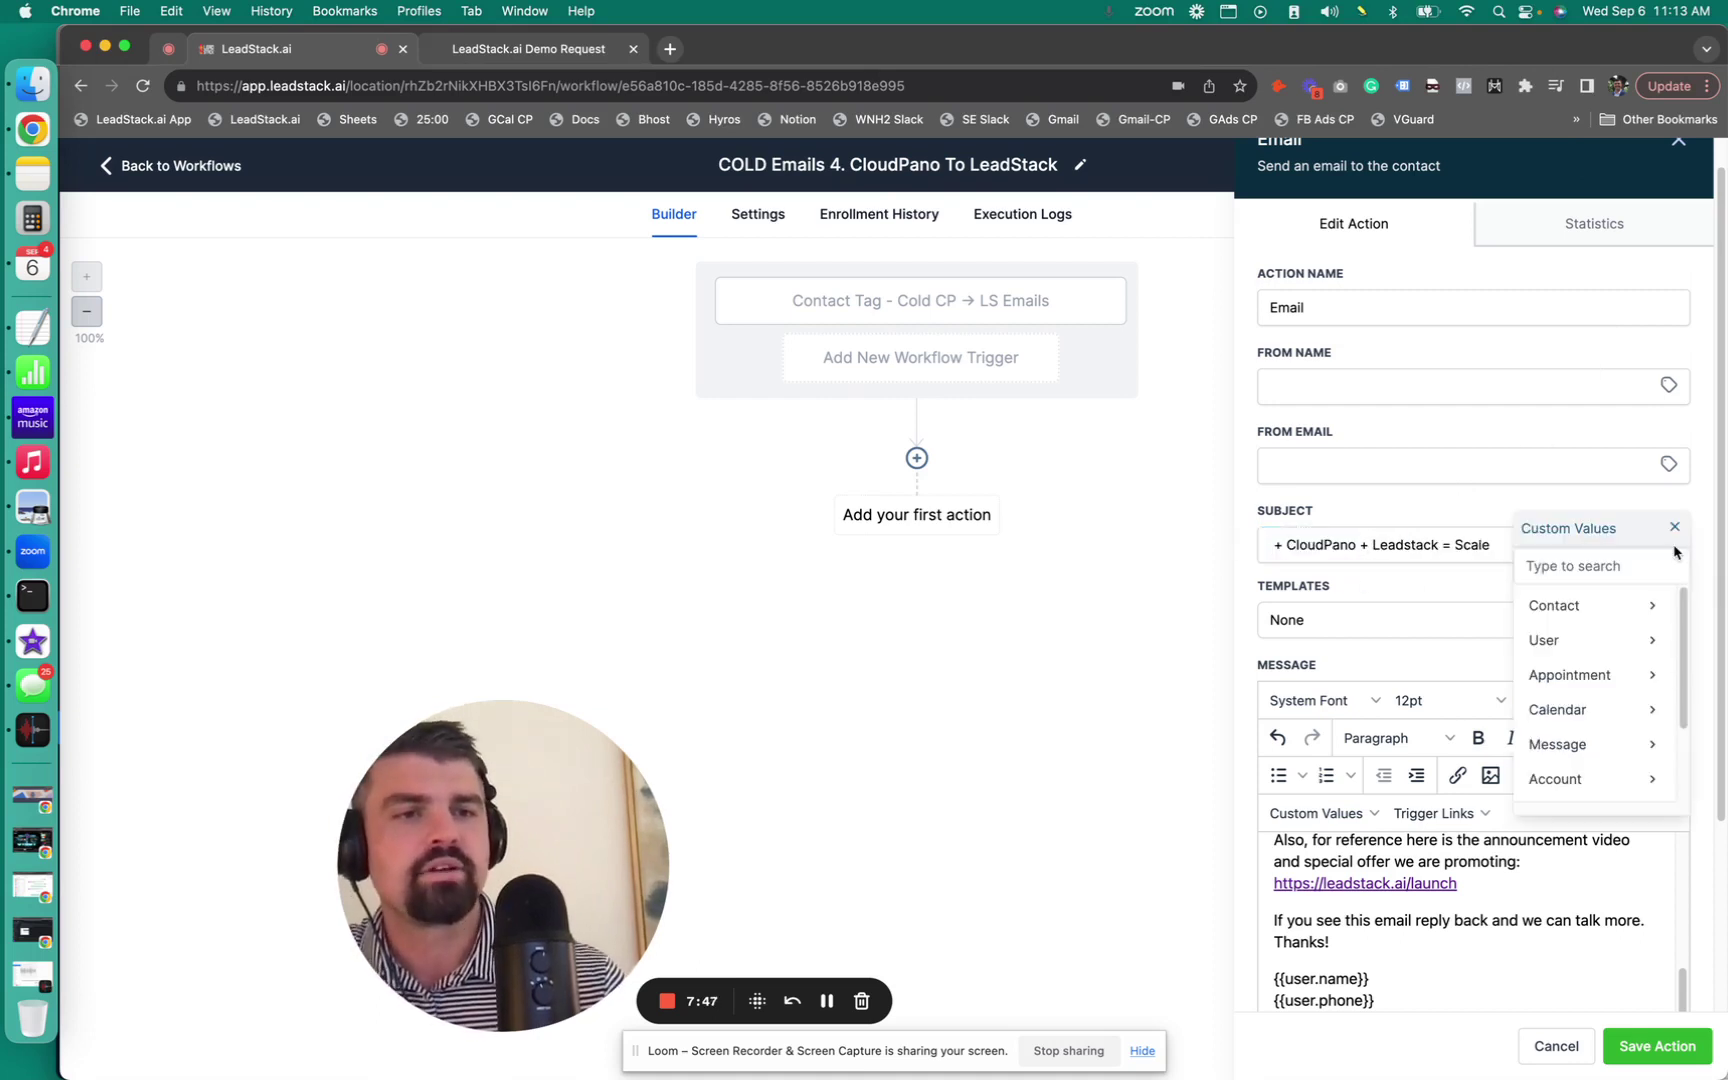
pyautogui.click(1603, 612)
pyautogui.click(1634, 646)
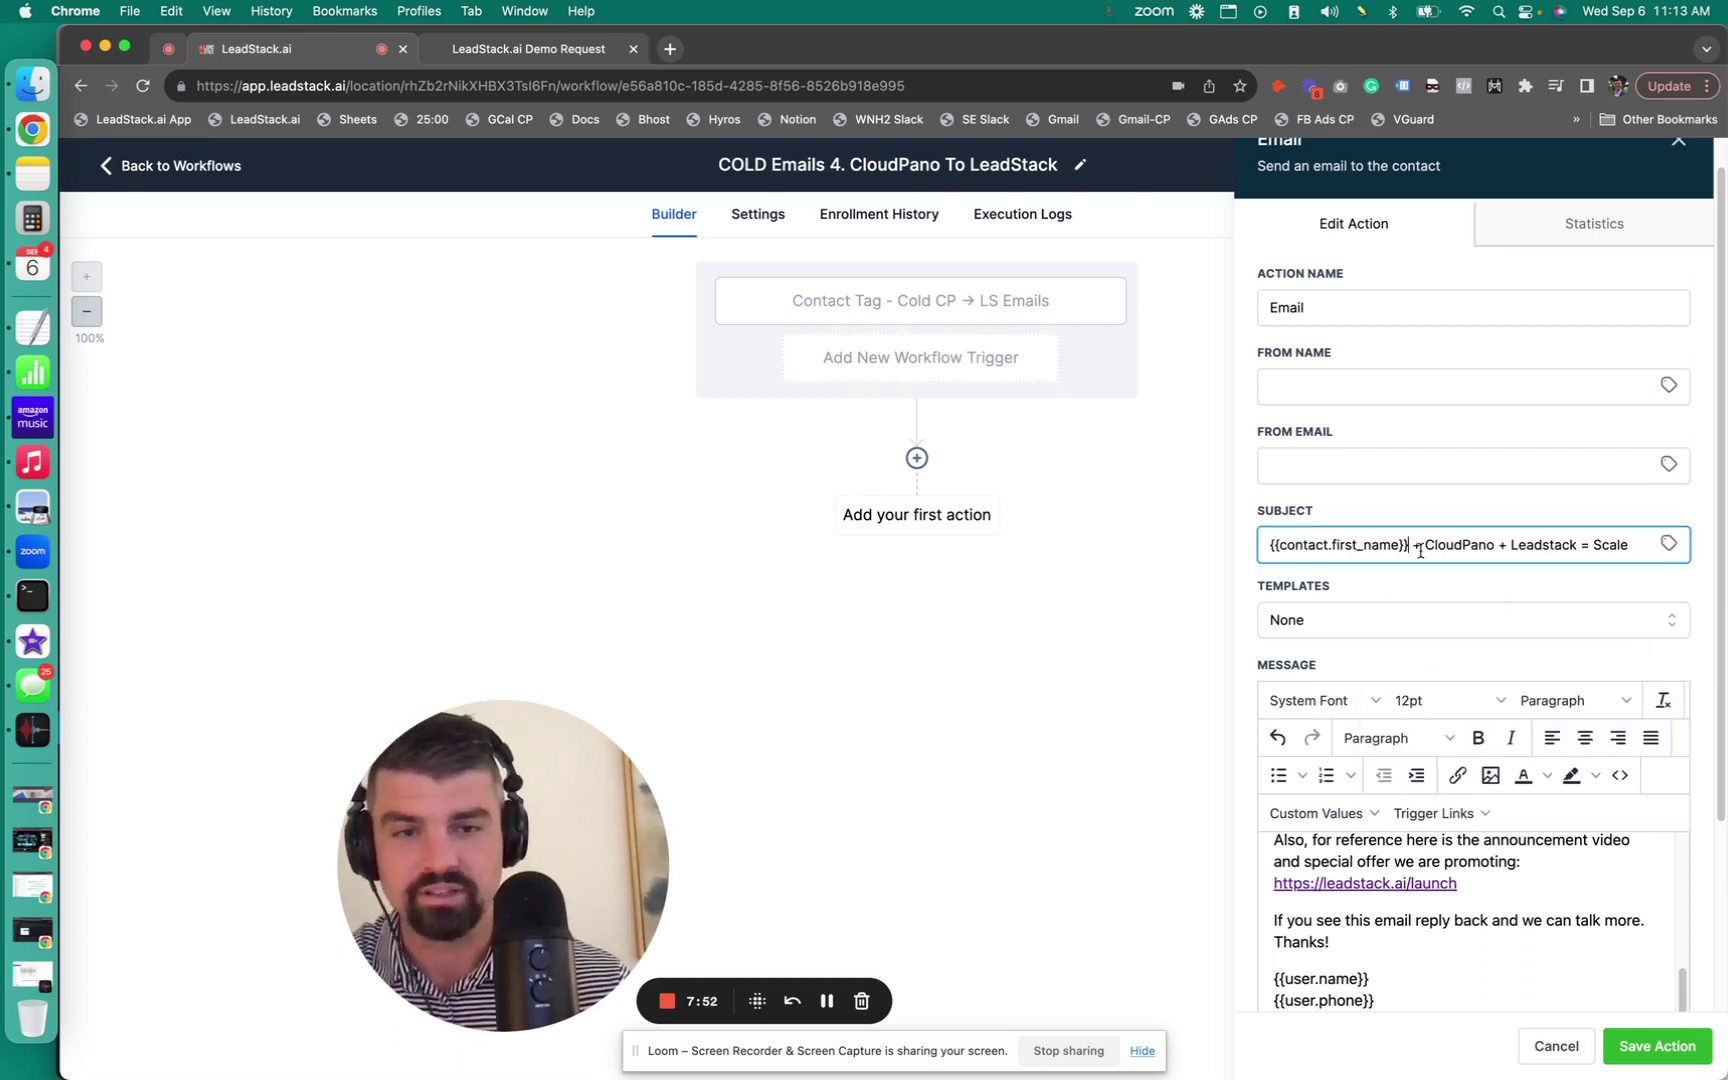
# Set From Email to the sender's email and From Name to '{{user.name}} CloudPano + LeadStack', then save the action.
pyautogui.click(1396, 461)
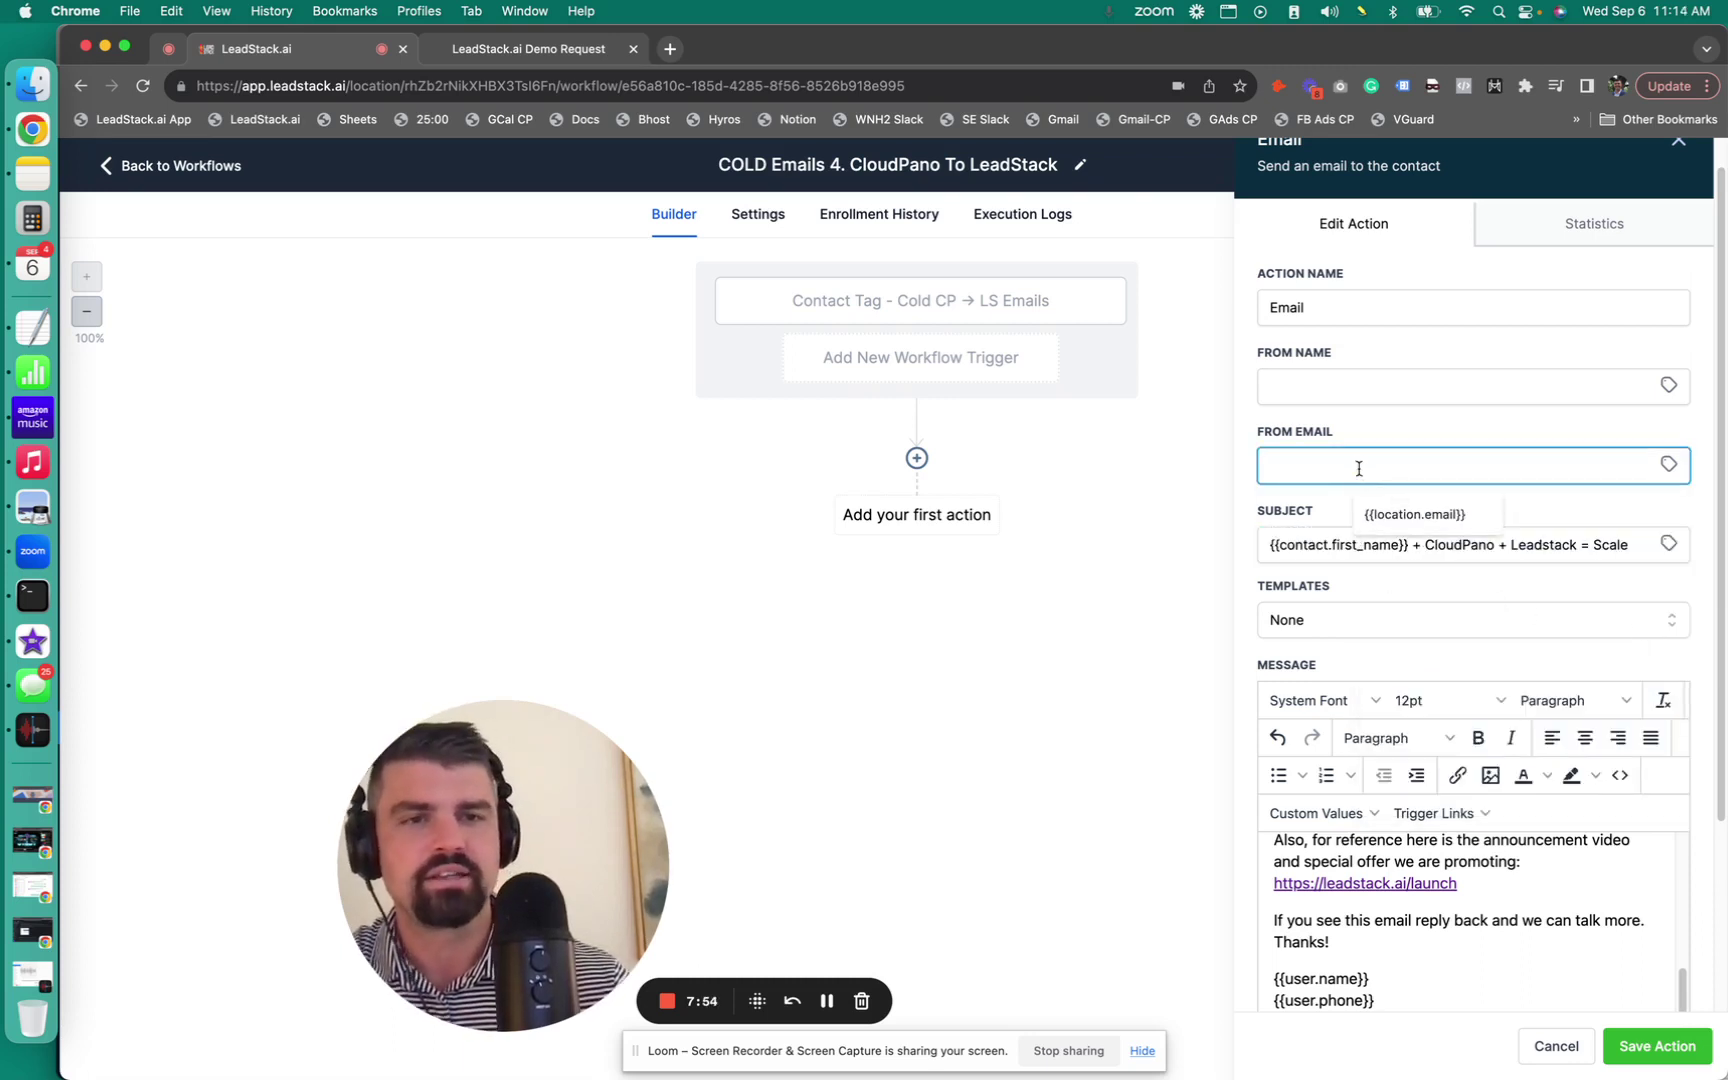
pyautogui.click(1669, 464)
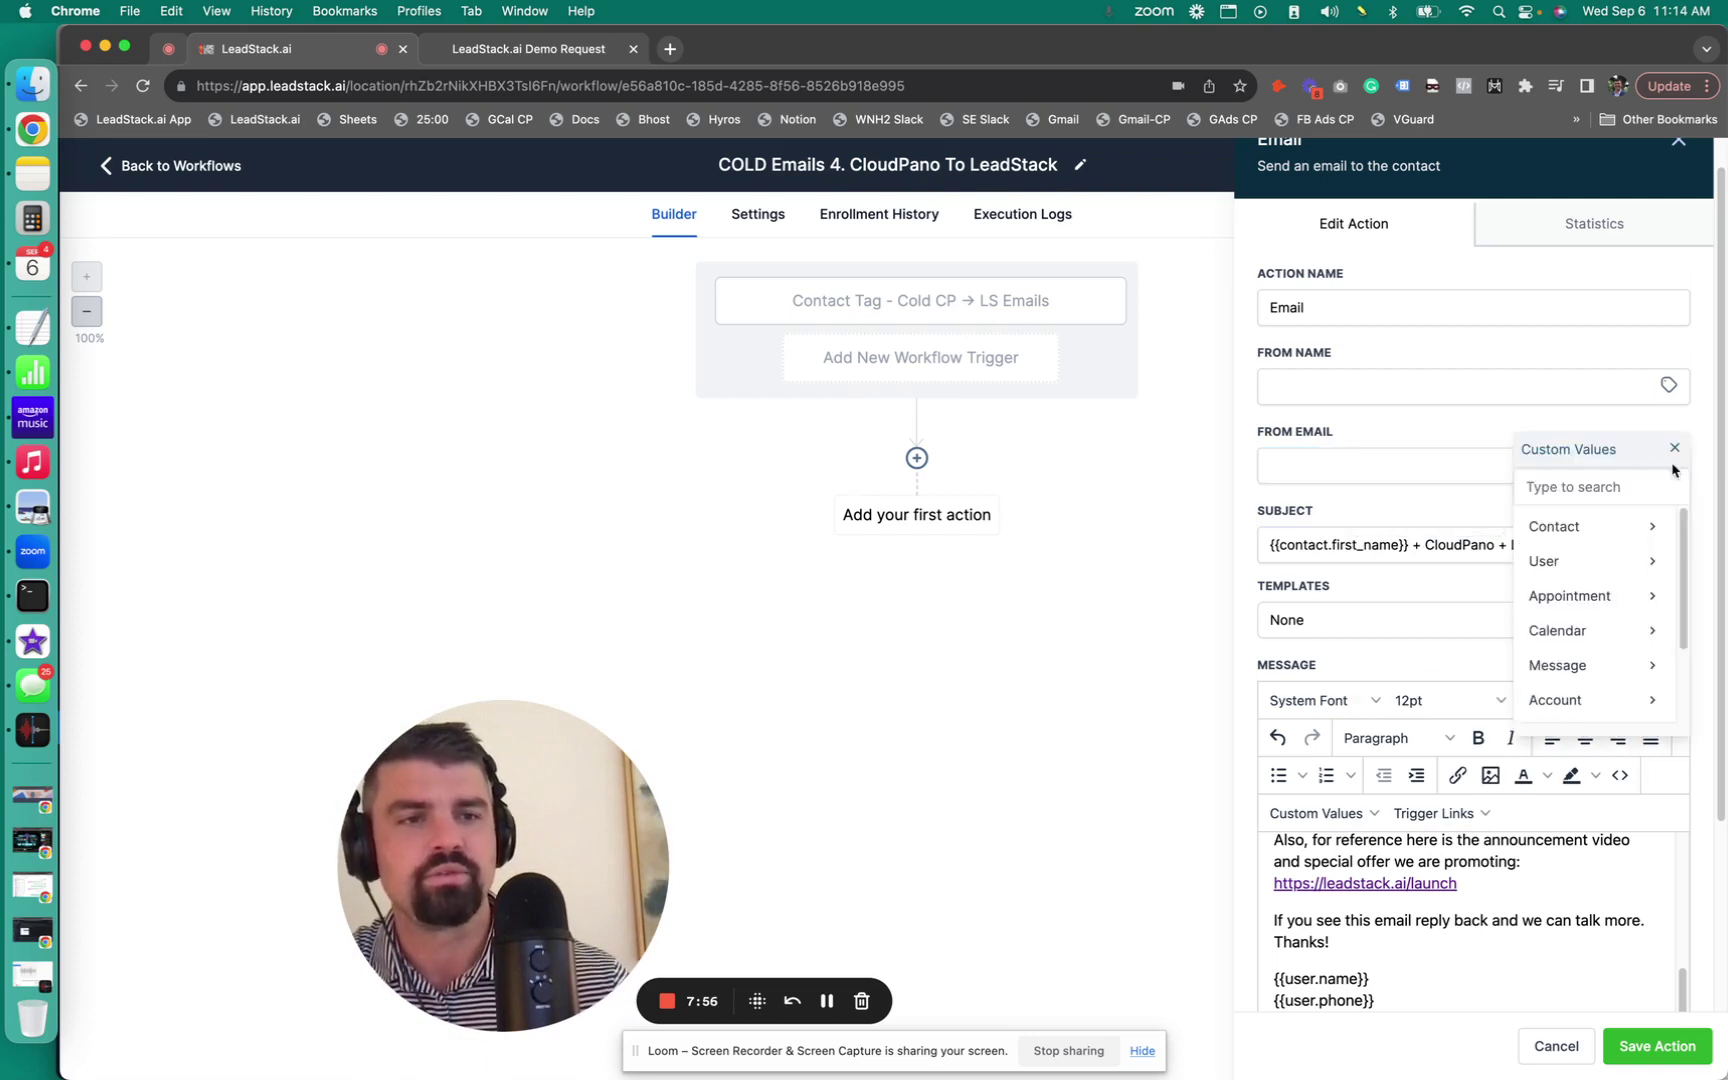
pyautogui.click(1548, 562)
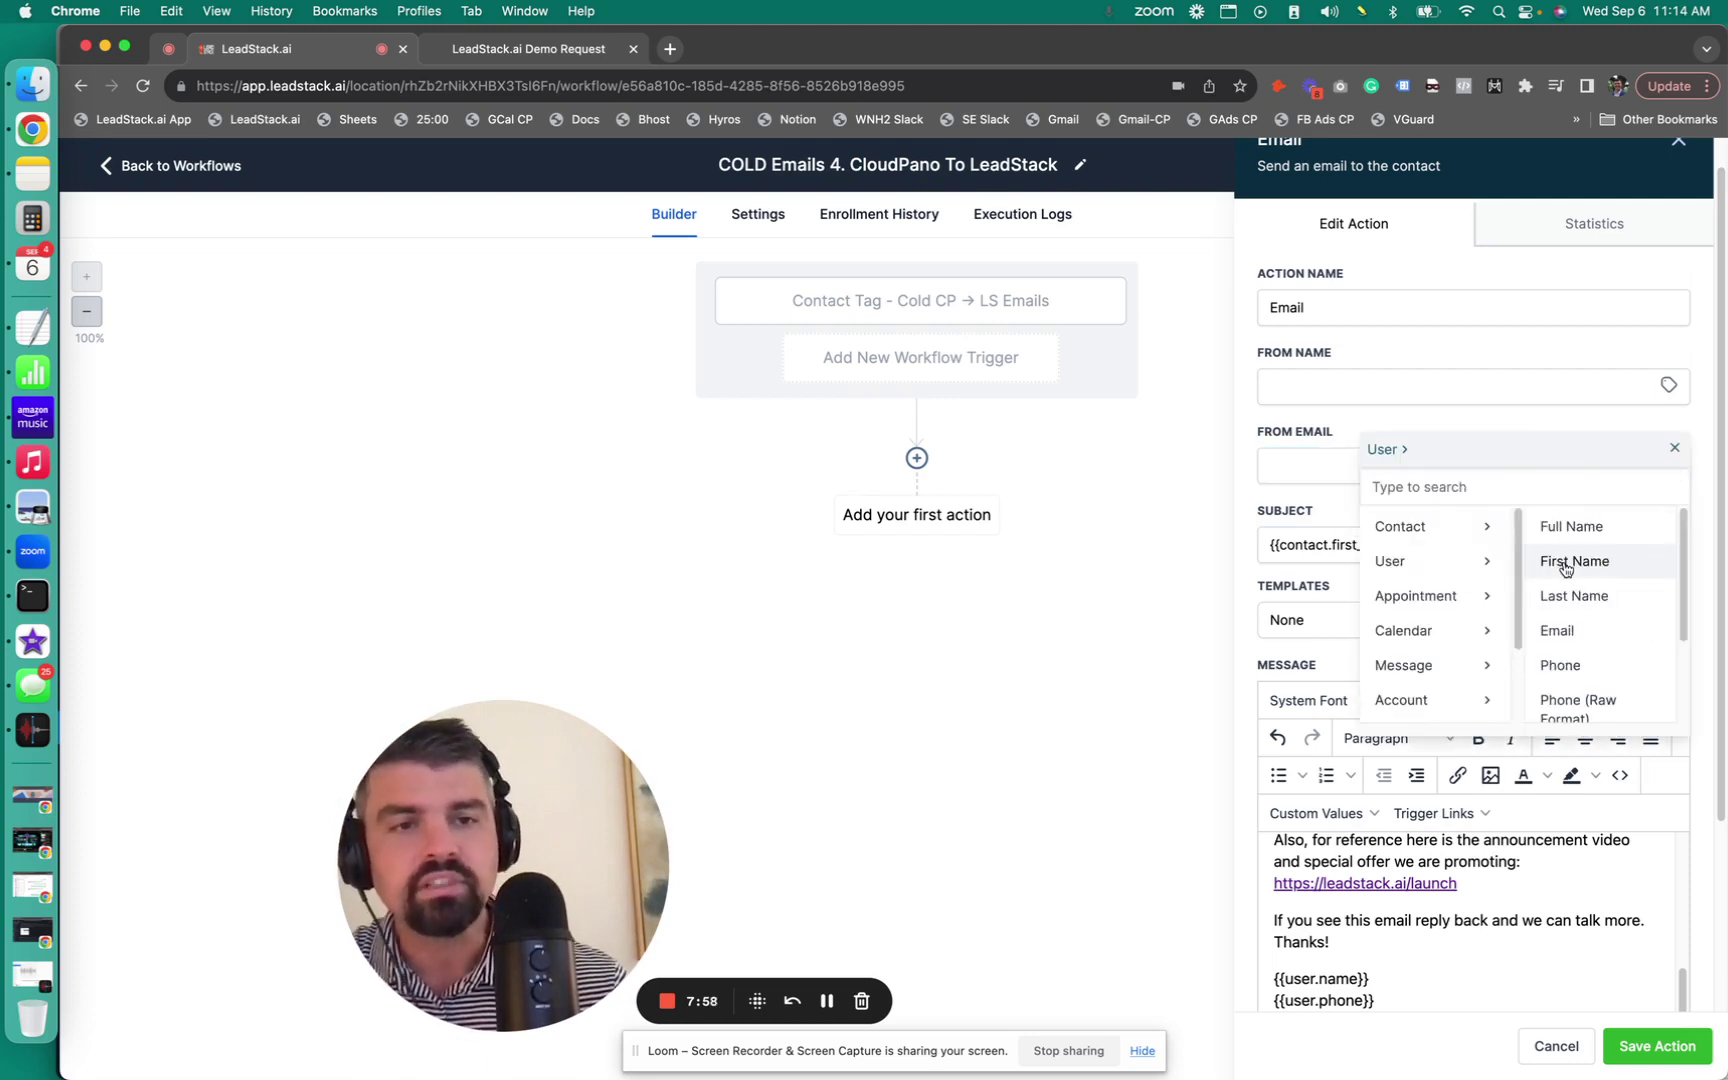
pyautogui.click(1590, 632)
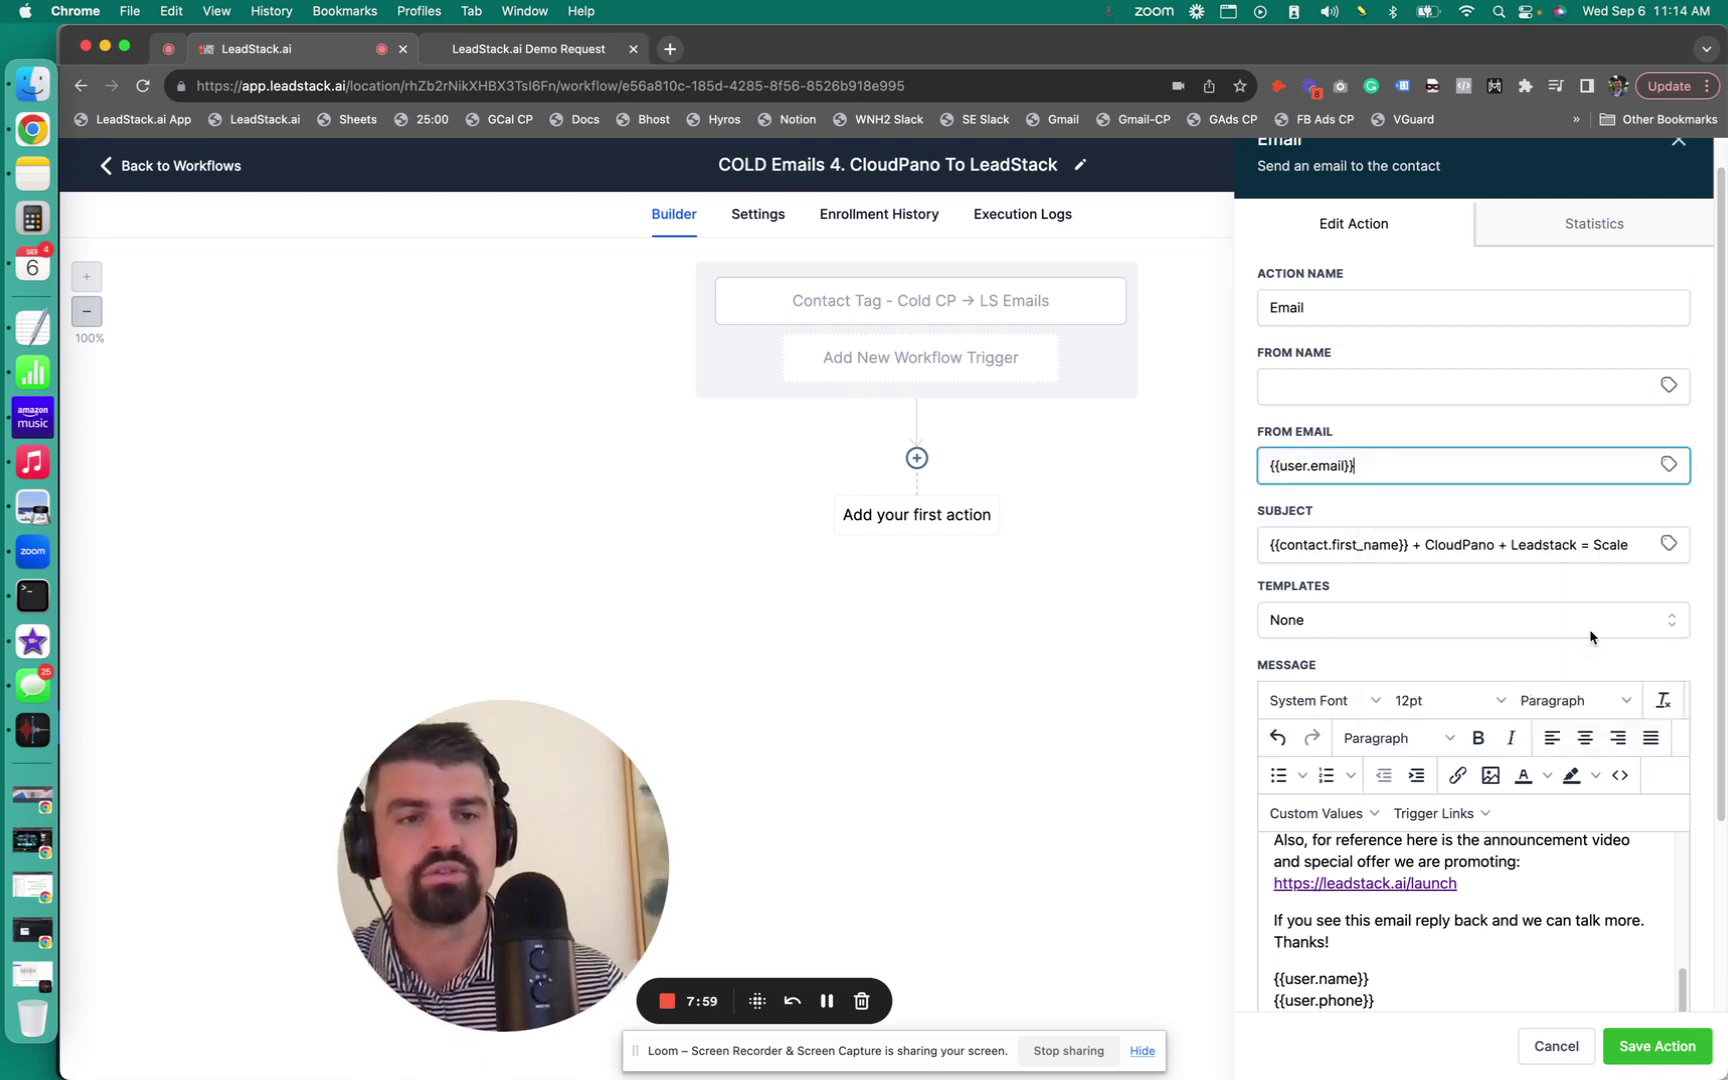
pyautogui.click(1374, 382)
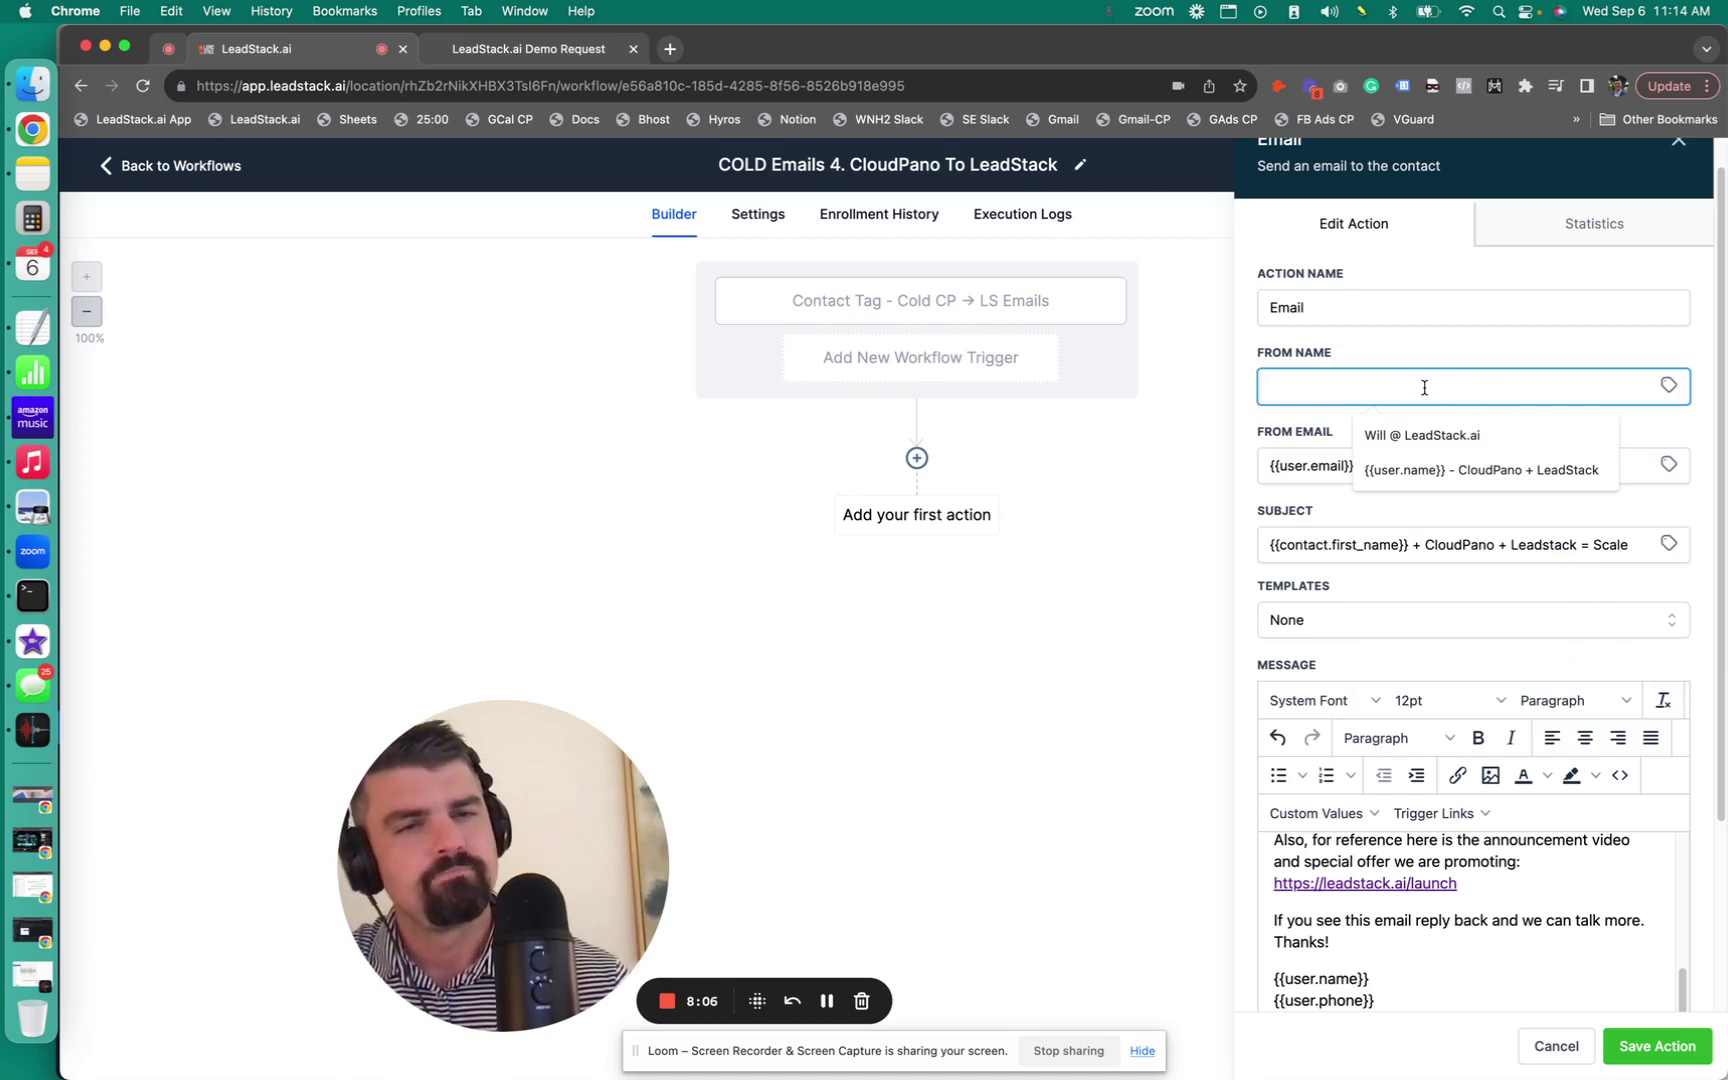
pyautogui.click(1490, 470)
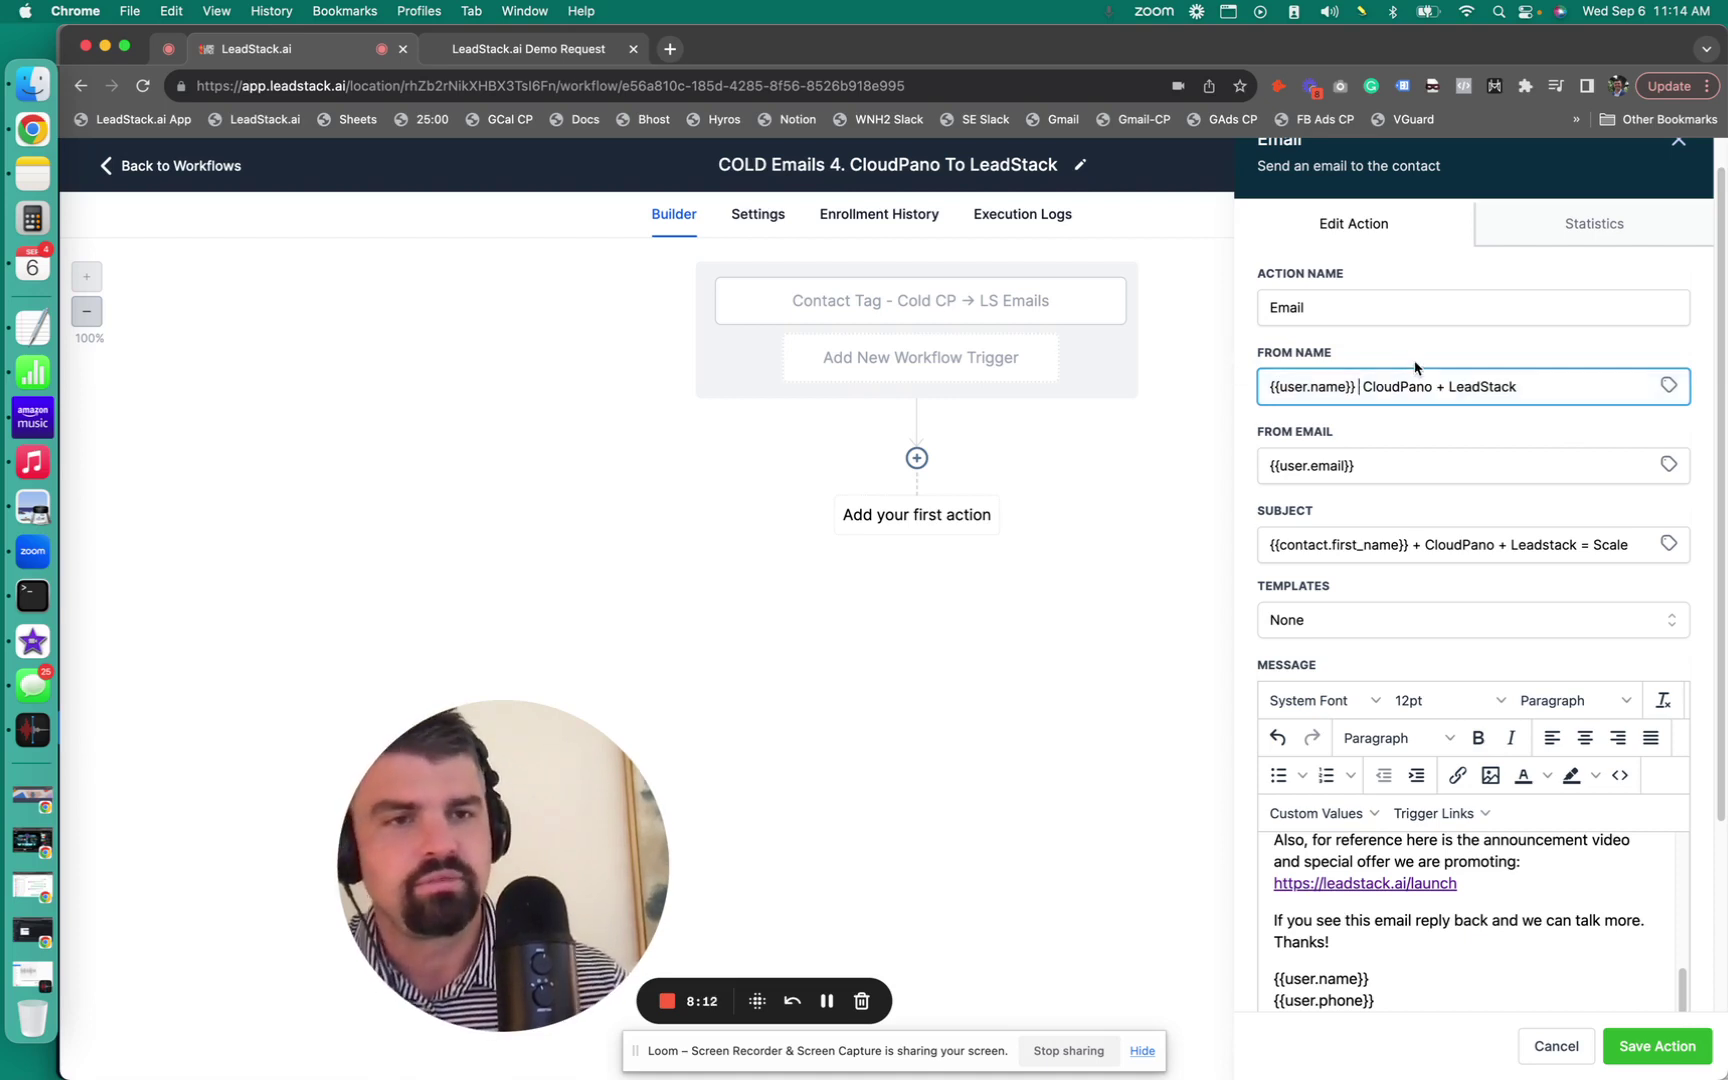
pyautogui.press('BackSpace')
pyautogui.press('BackSpace')
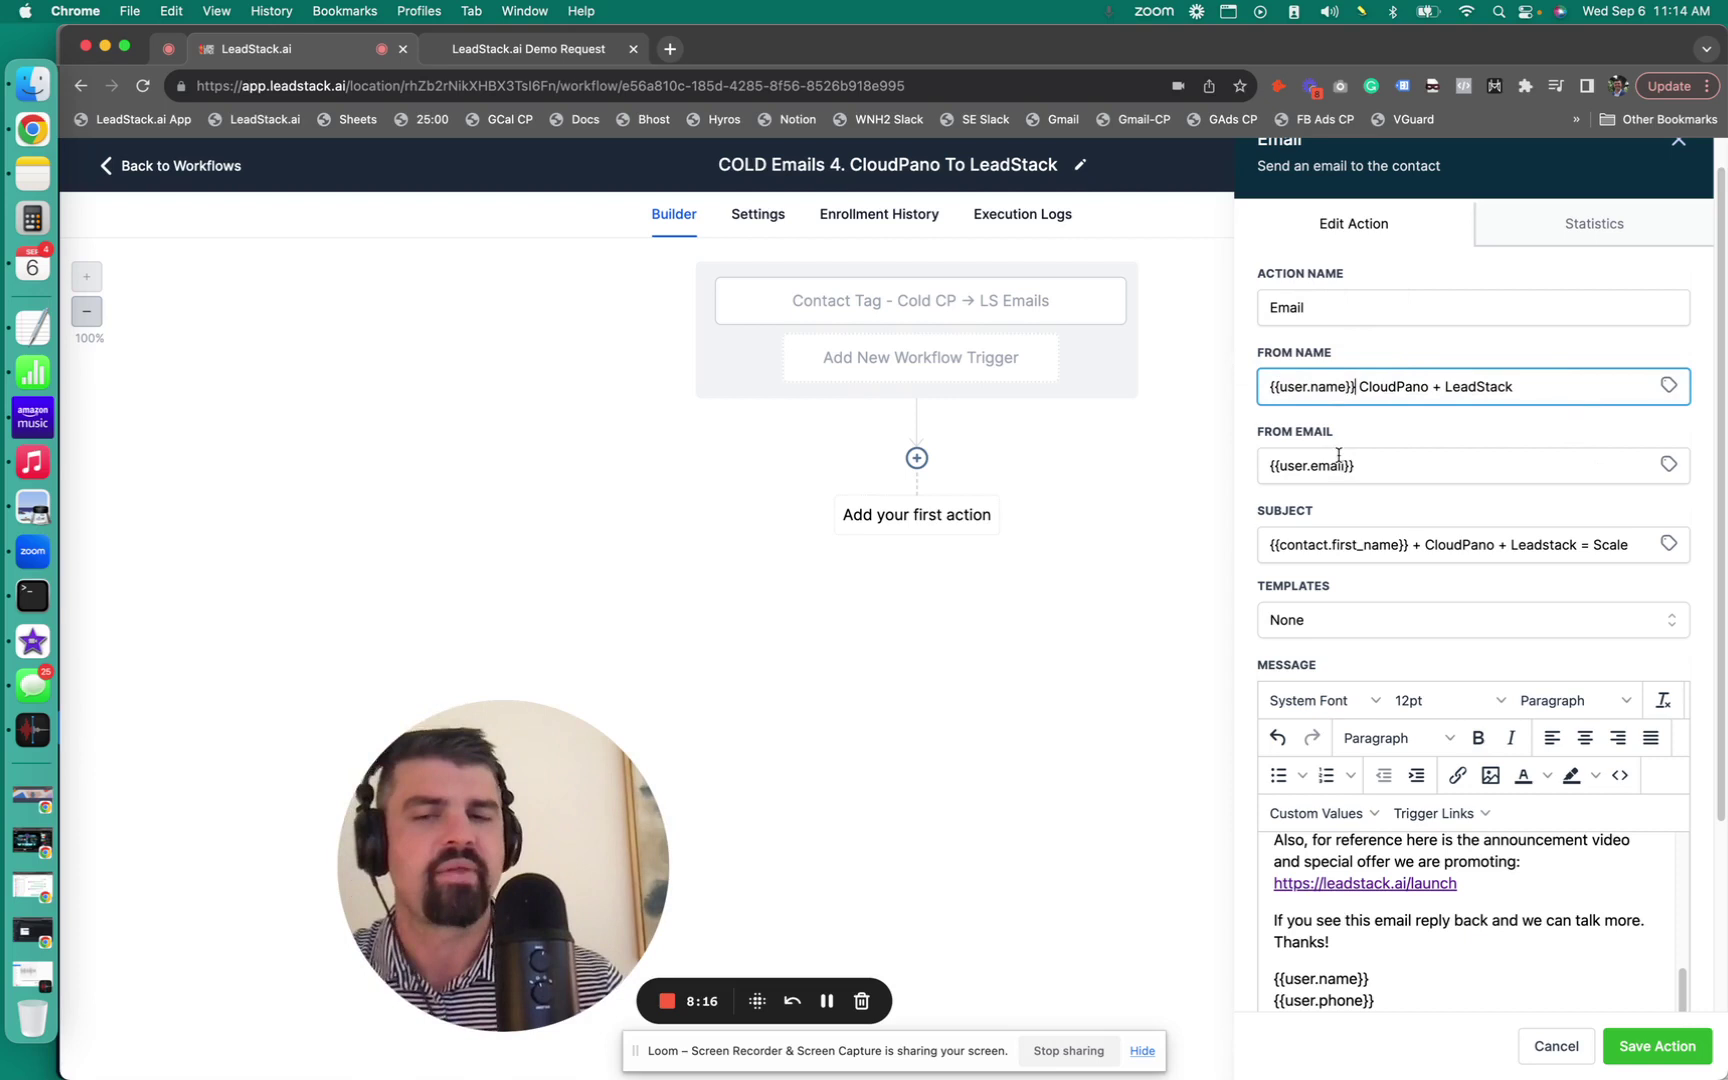
pyautogui.scroll(-3, 1263, 660)
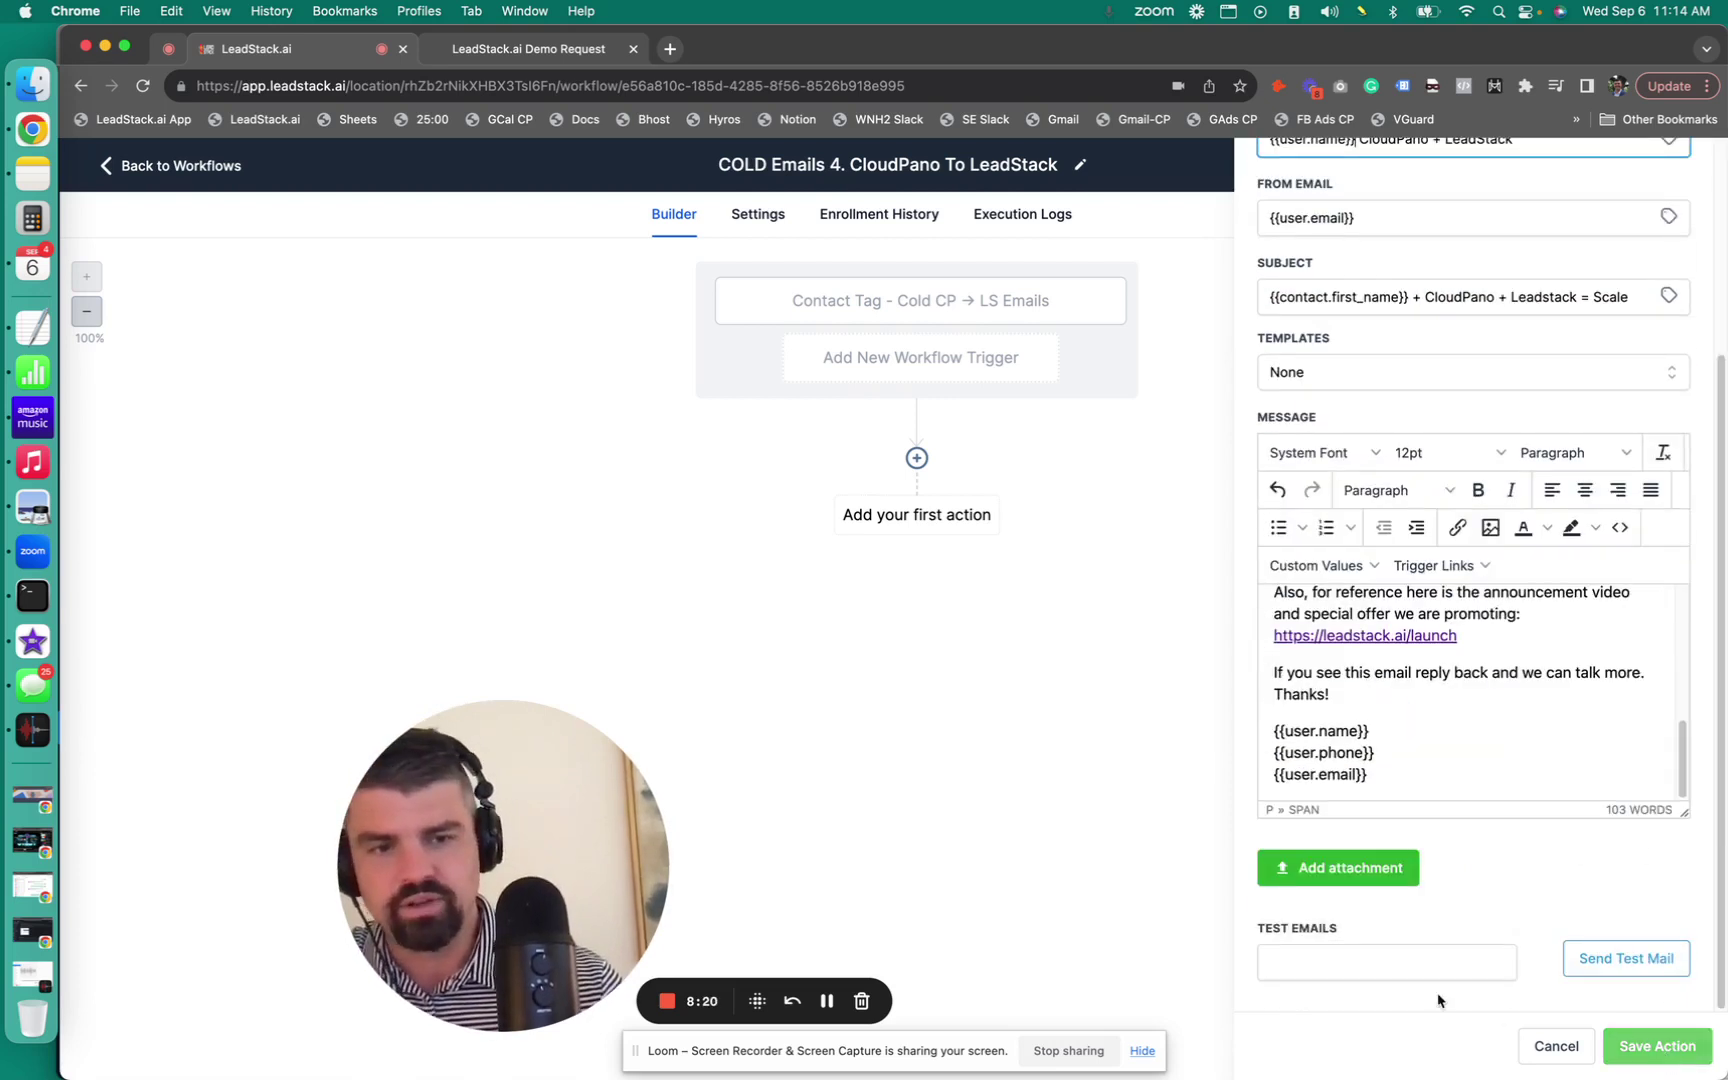
pyautogui.click(1650, 1064)
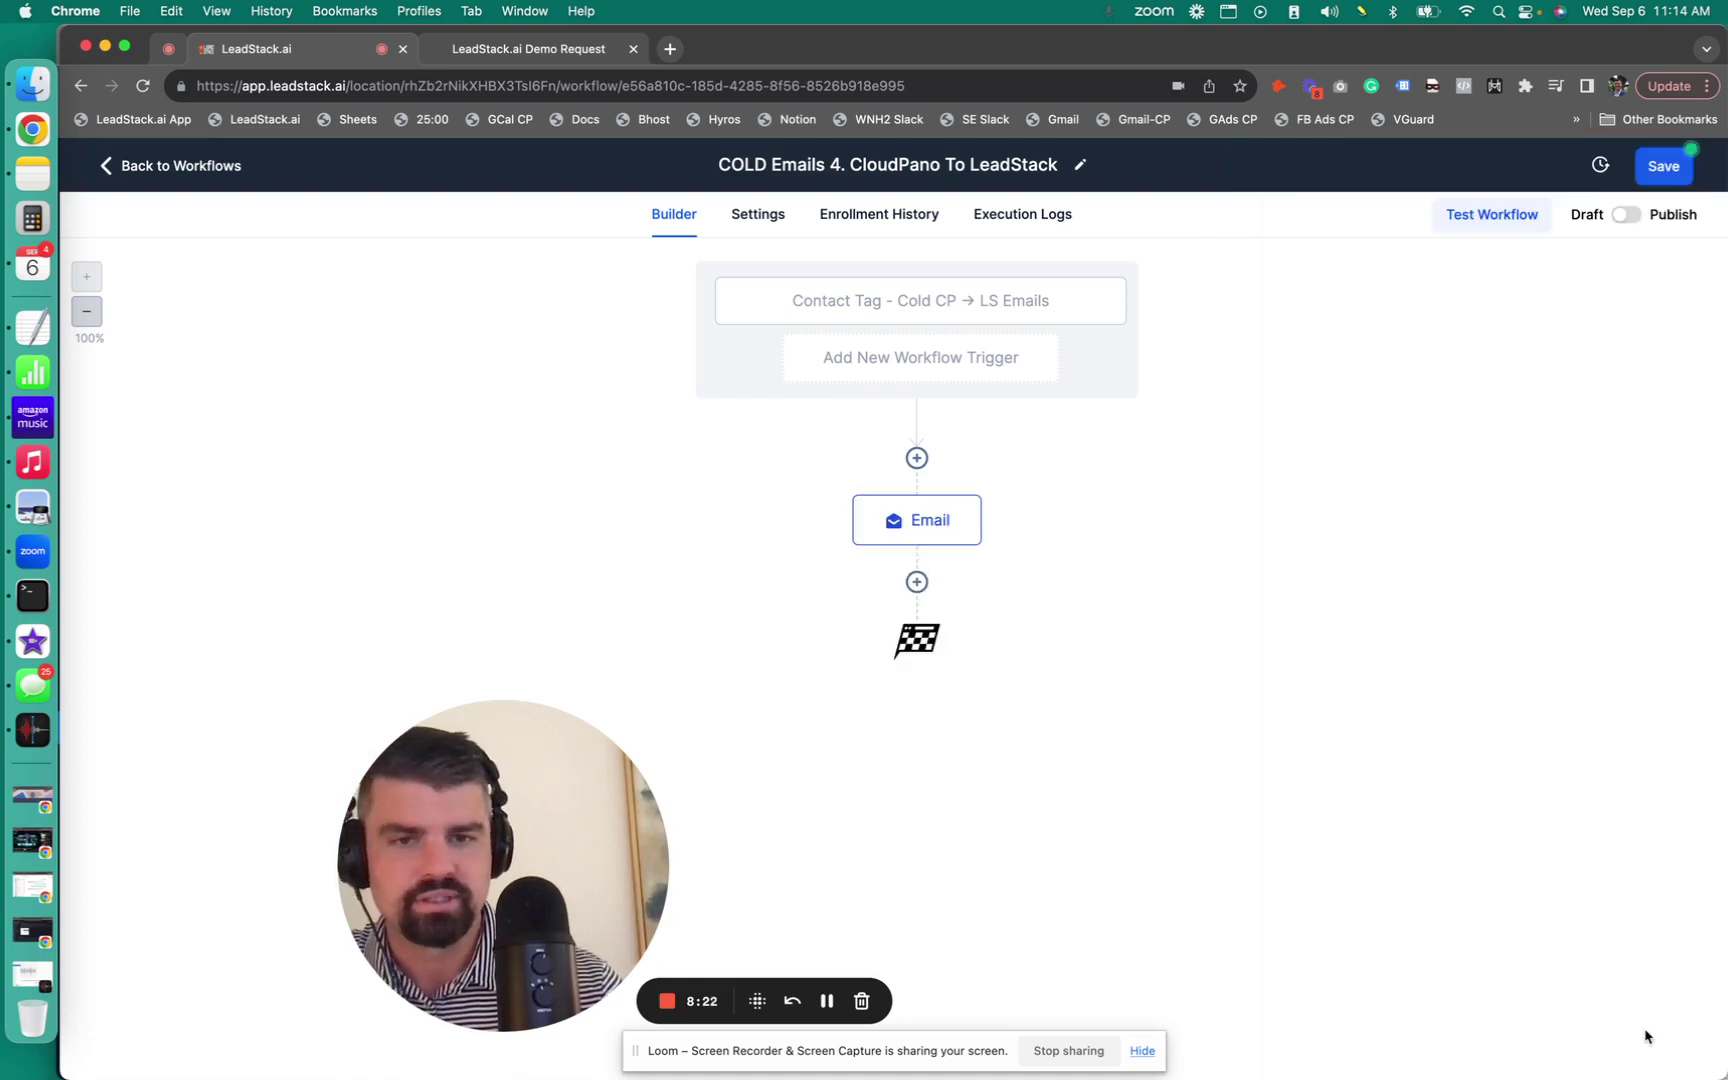
# Add a Wait action of 2 days after the first email.
pyautogui.click(917, 582)
pyautogui.write('wait')
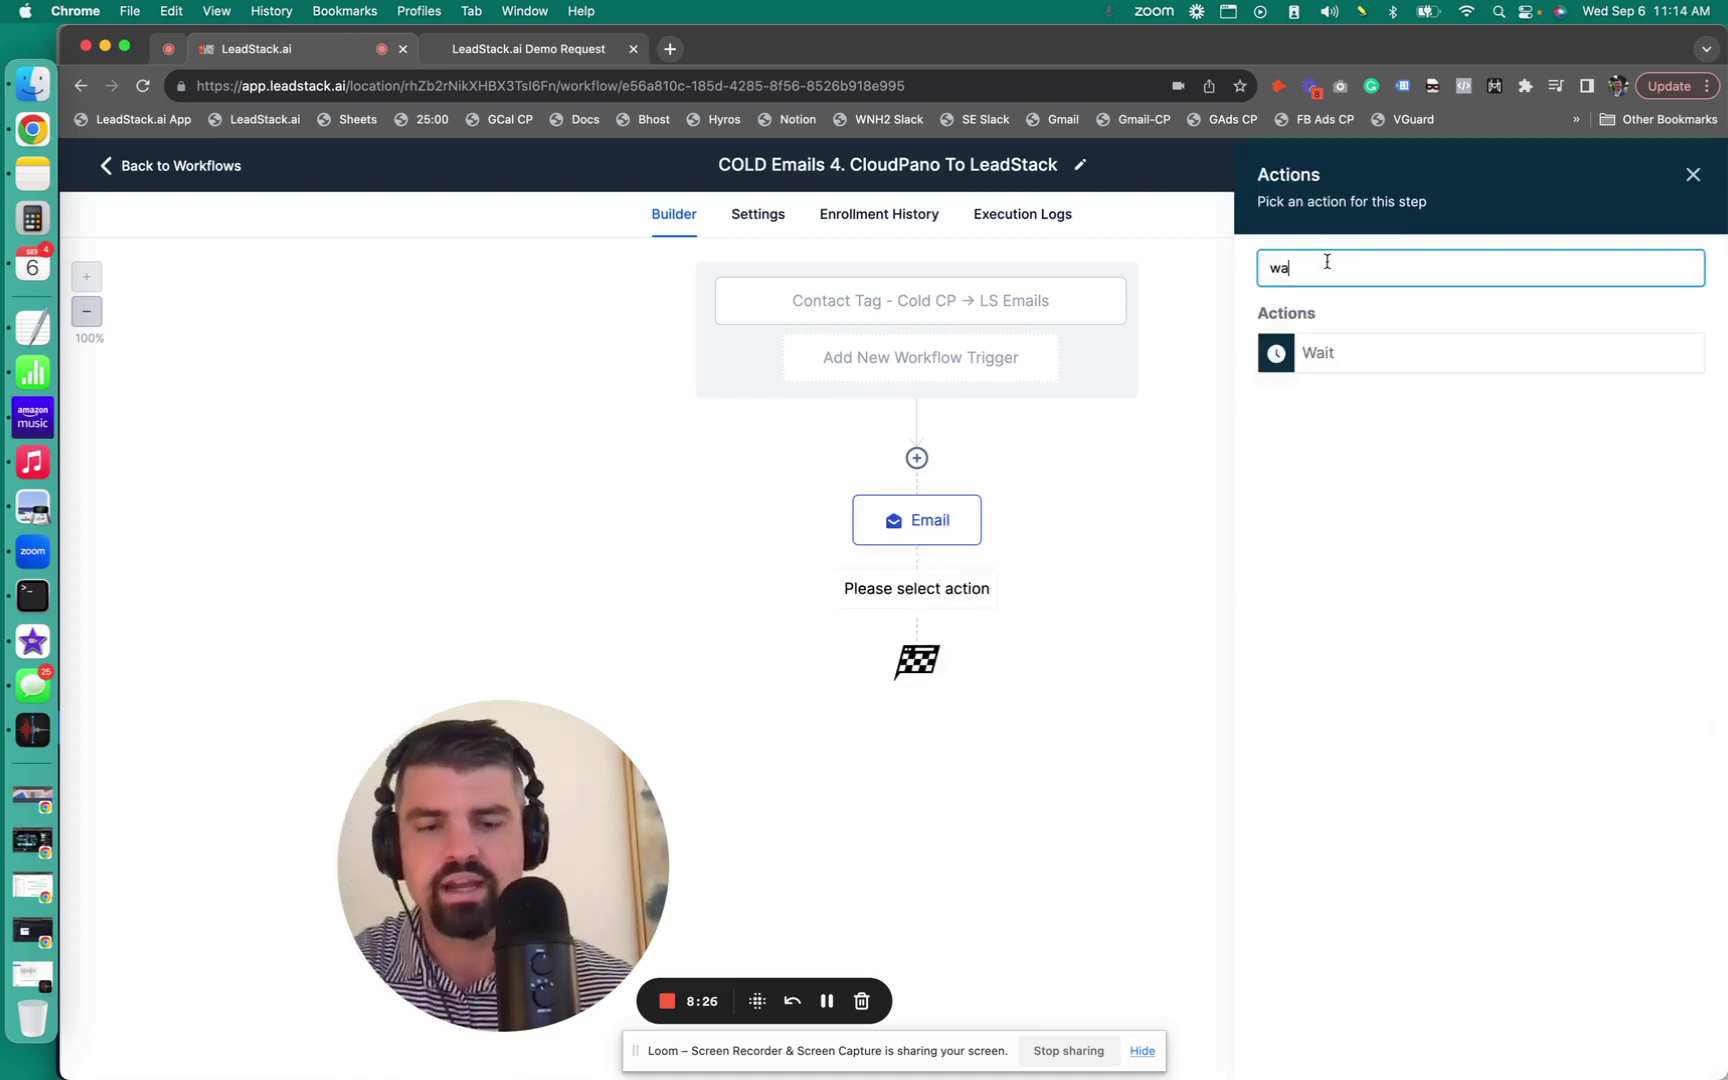
pyautogui.click(1330, 362)
pyautogui.moveTo(945, 476); pyautogui.dragTo(872, 478)
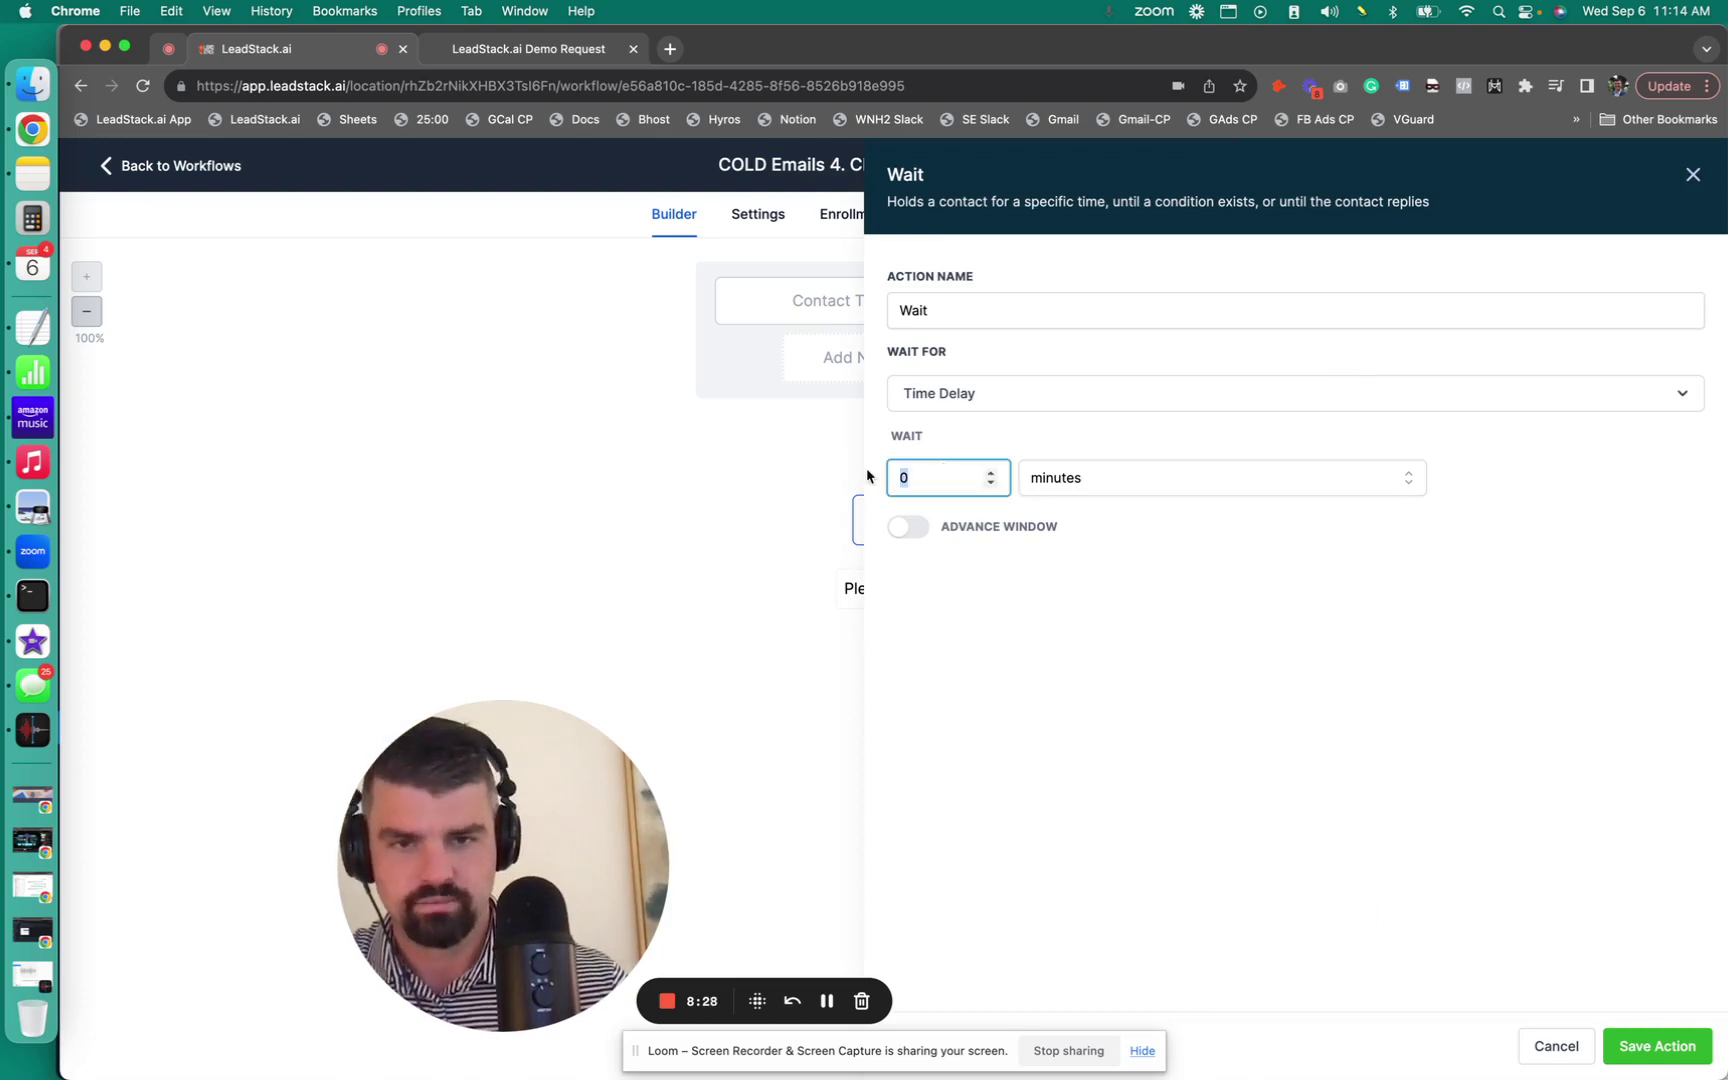
pyautogui.write('2')
pyautogui.click(1218, 489)
pyautogui.click(1091, 588)
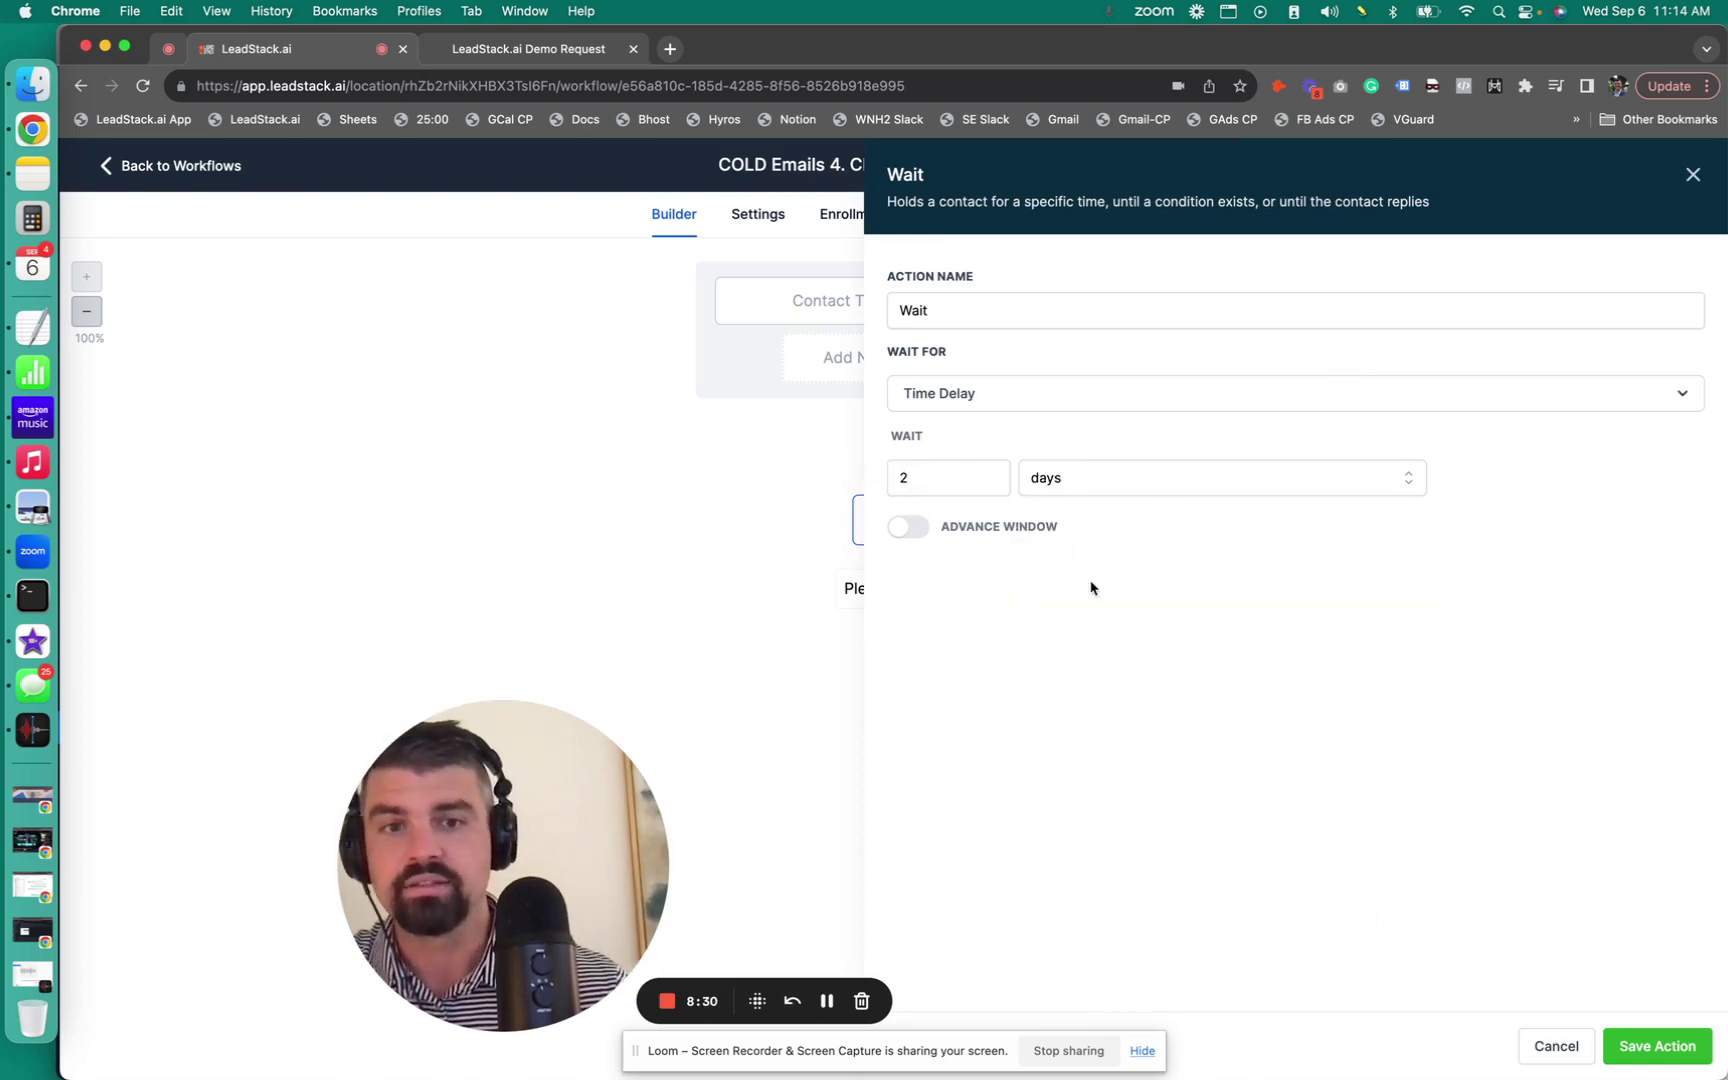
pyautogui.click(1640, 1046)
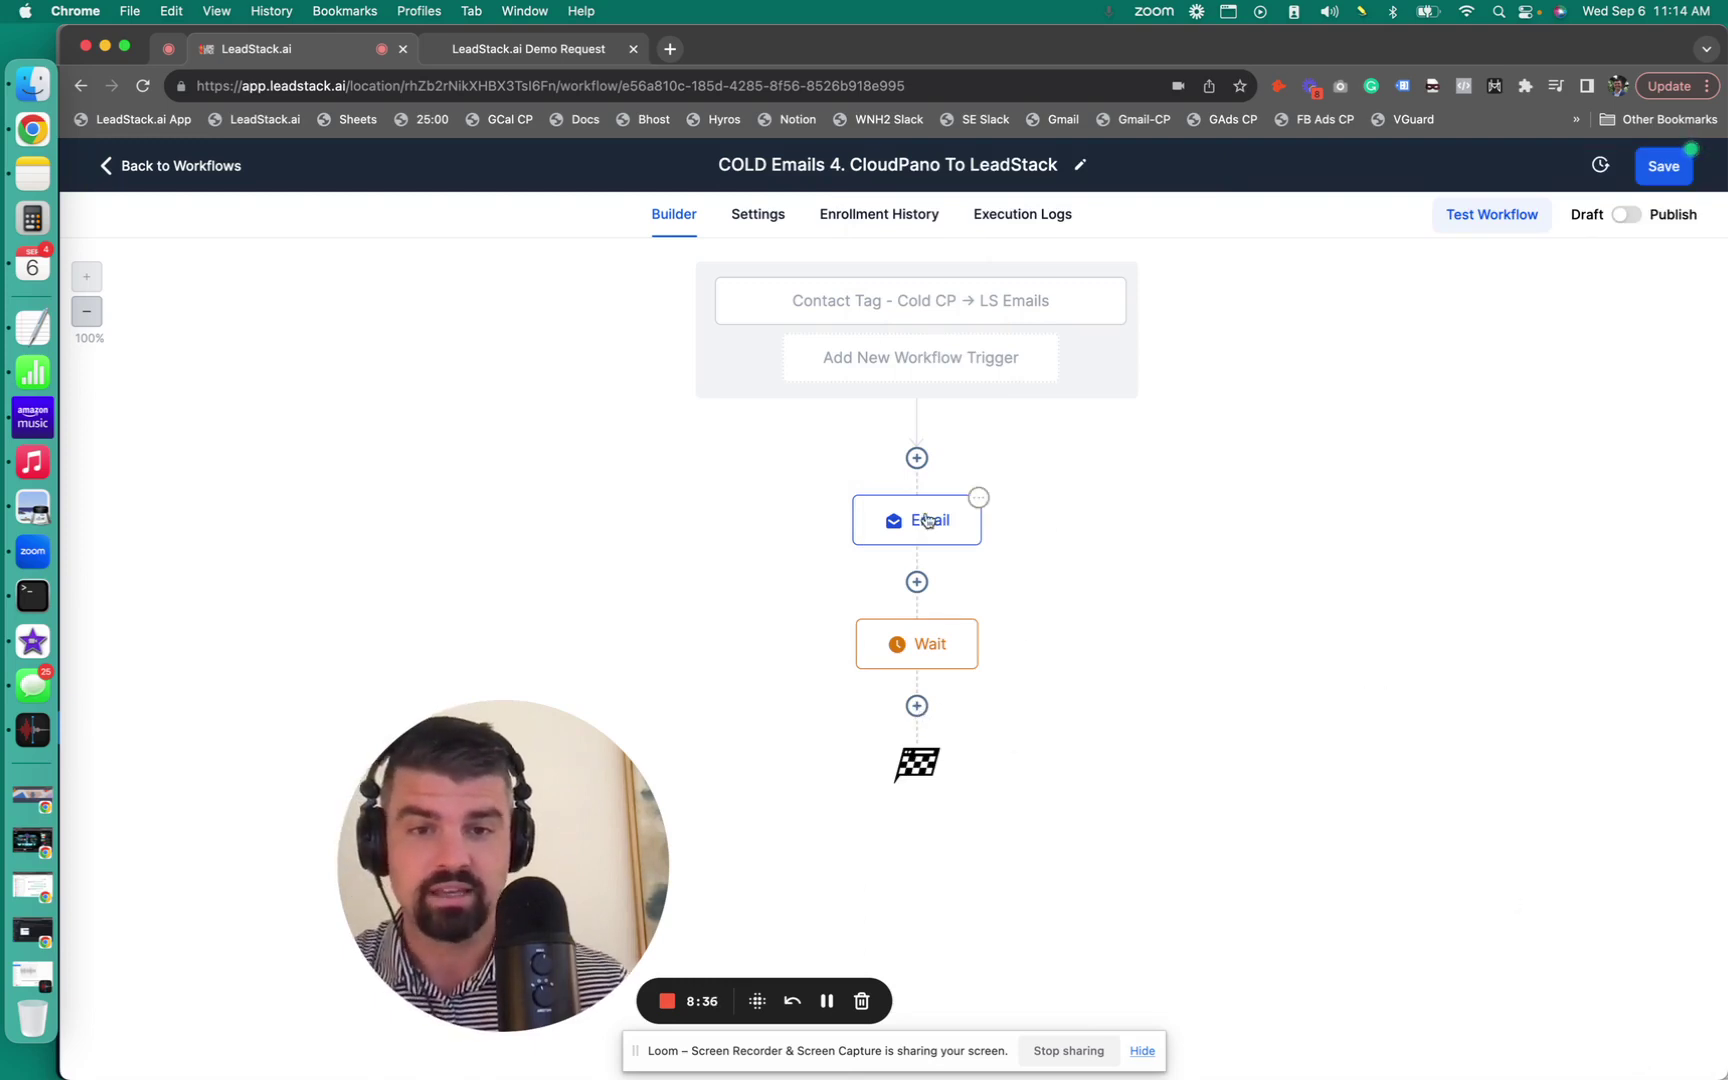
# Copy the first Email action and paste the copy after the 2-day Wait.
pyautogui.click(966, 505)
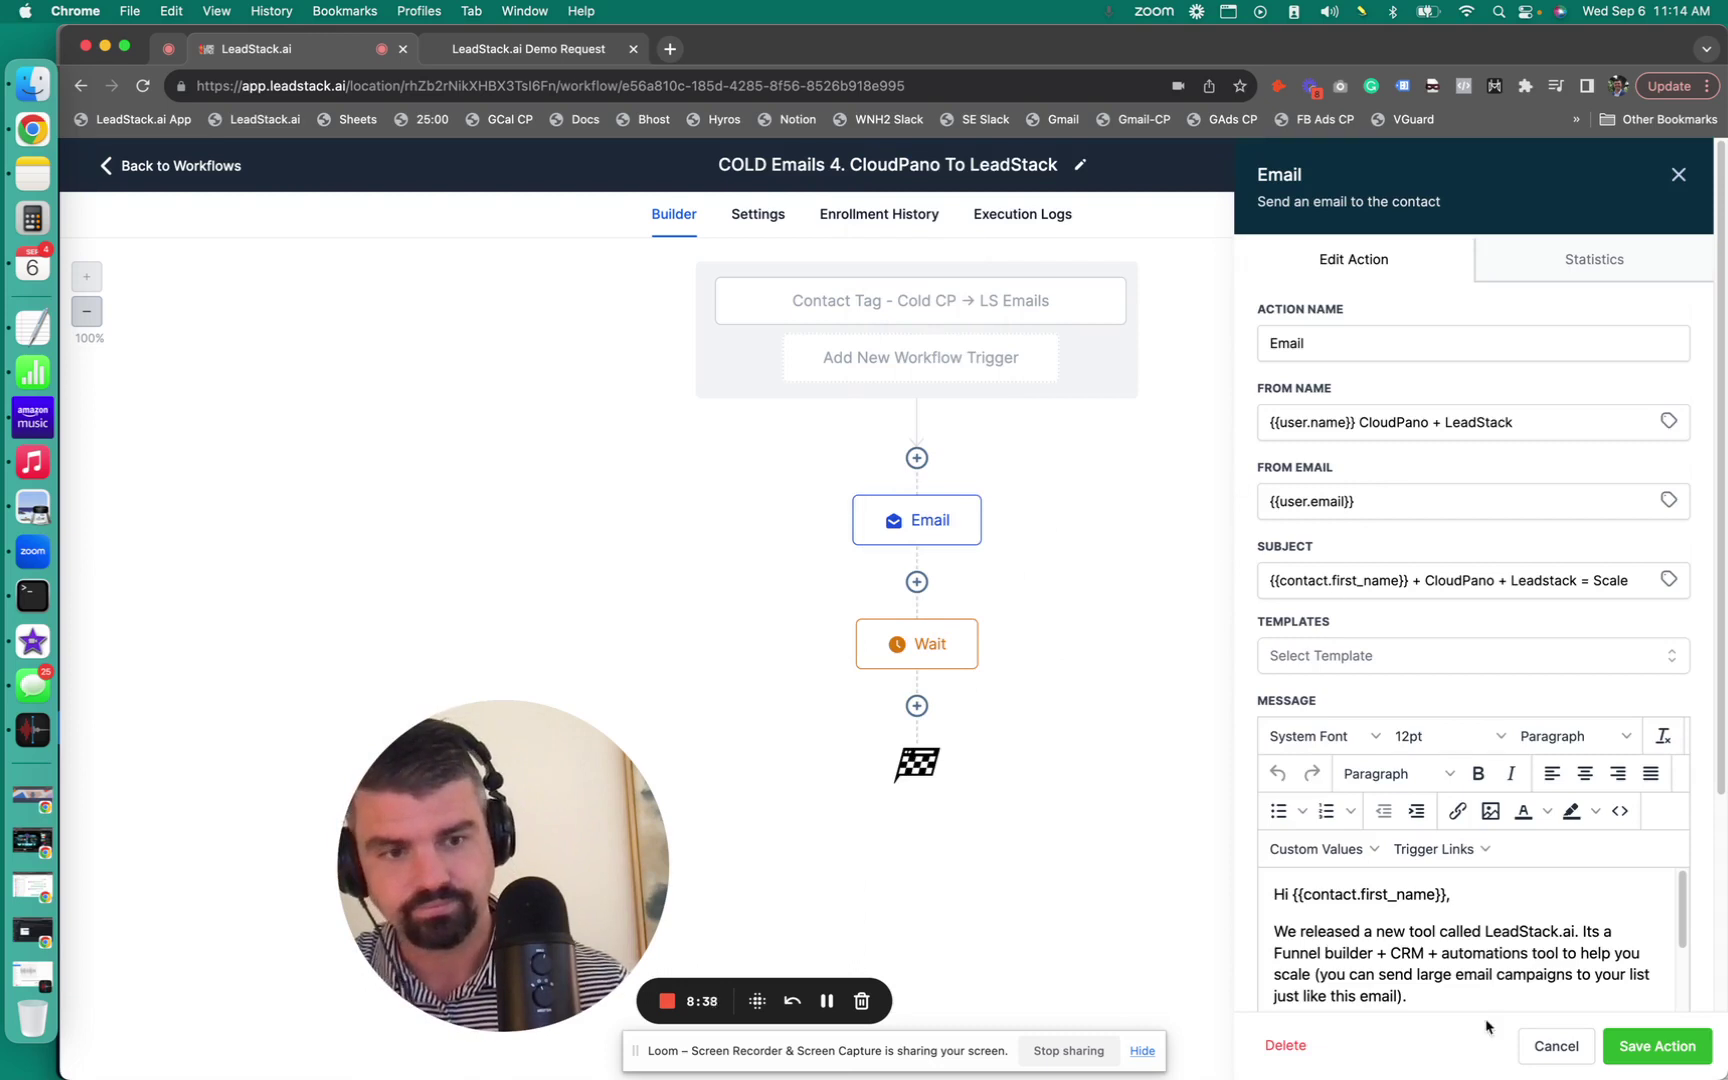
pyautogui.click(1532, 1052)
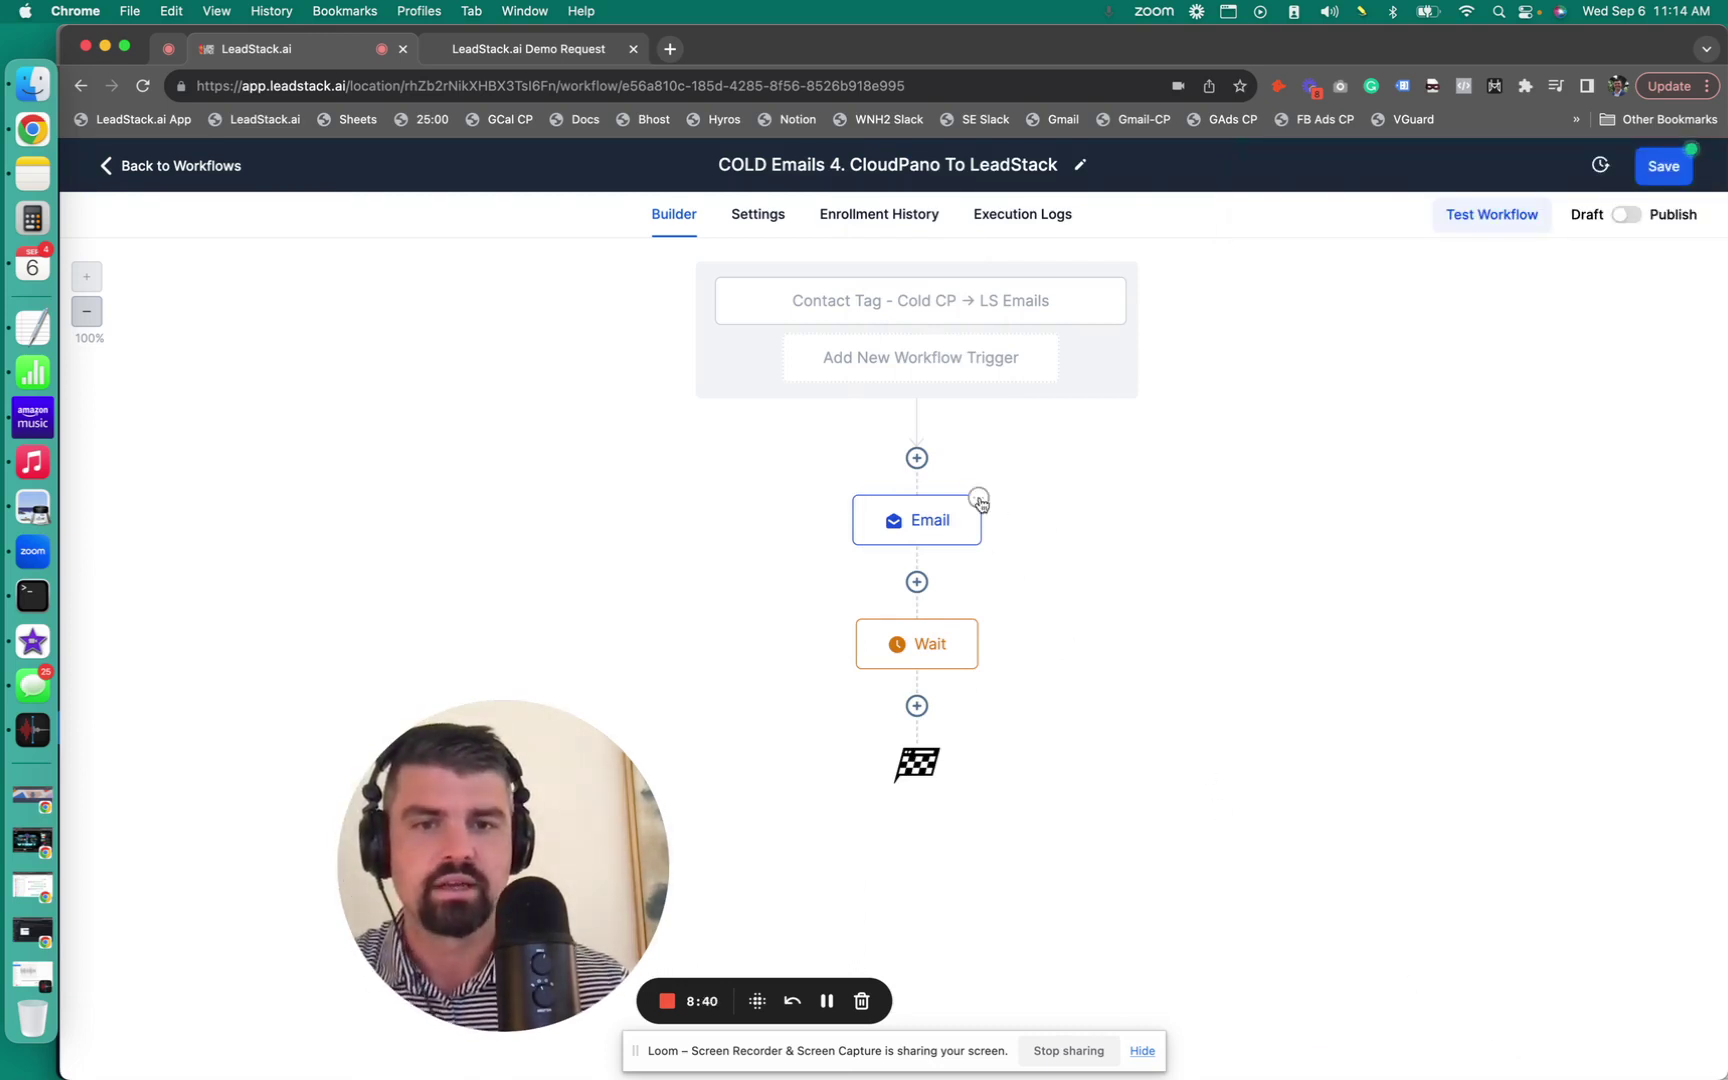
pyautogui.click(978, 497)
pyautogui.moveTo(1035, 597)
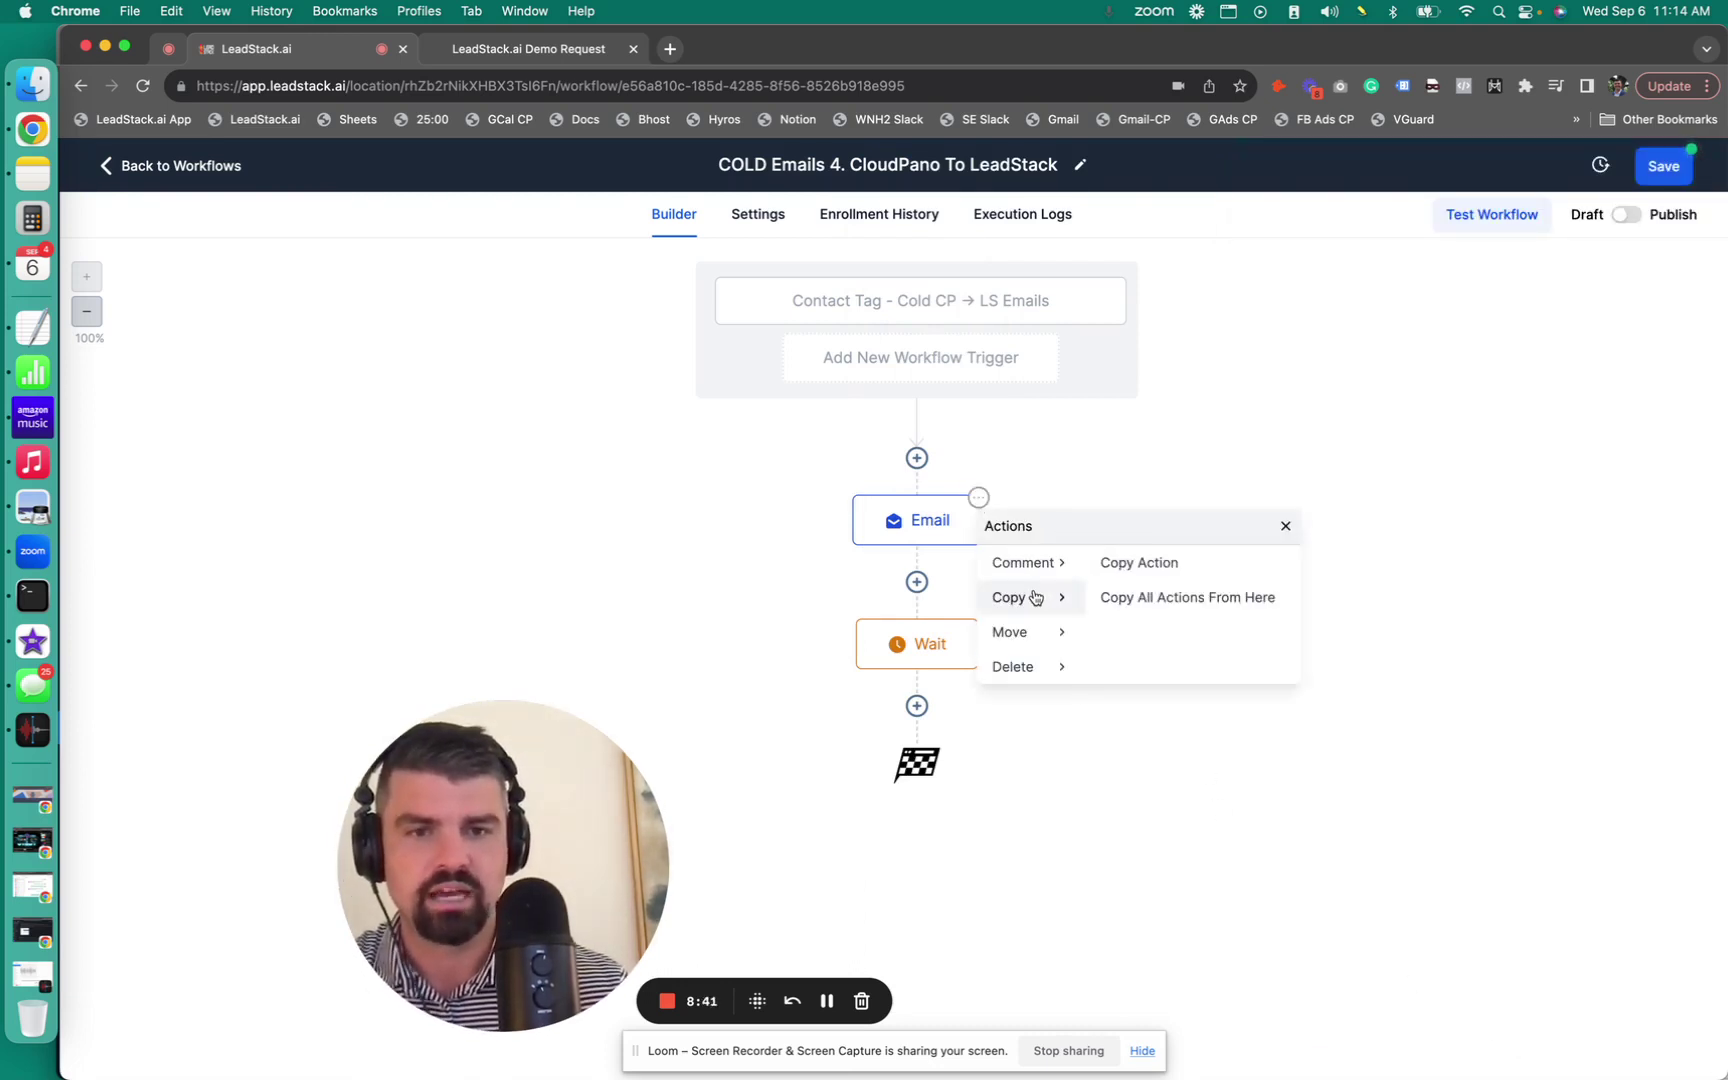
pyautogui.click(1146, 568)
pyautogui.click(945, 768)
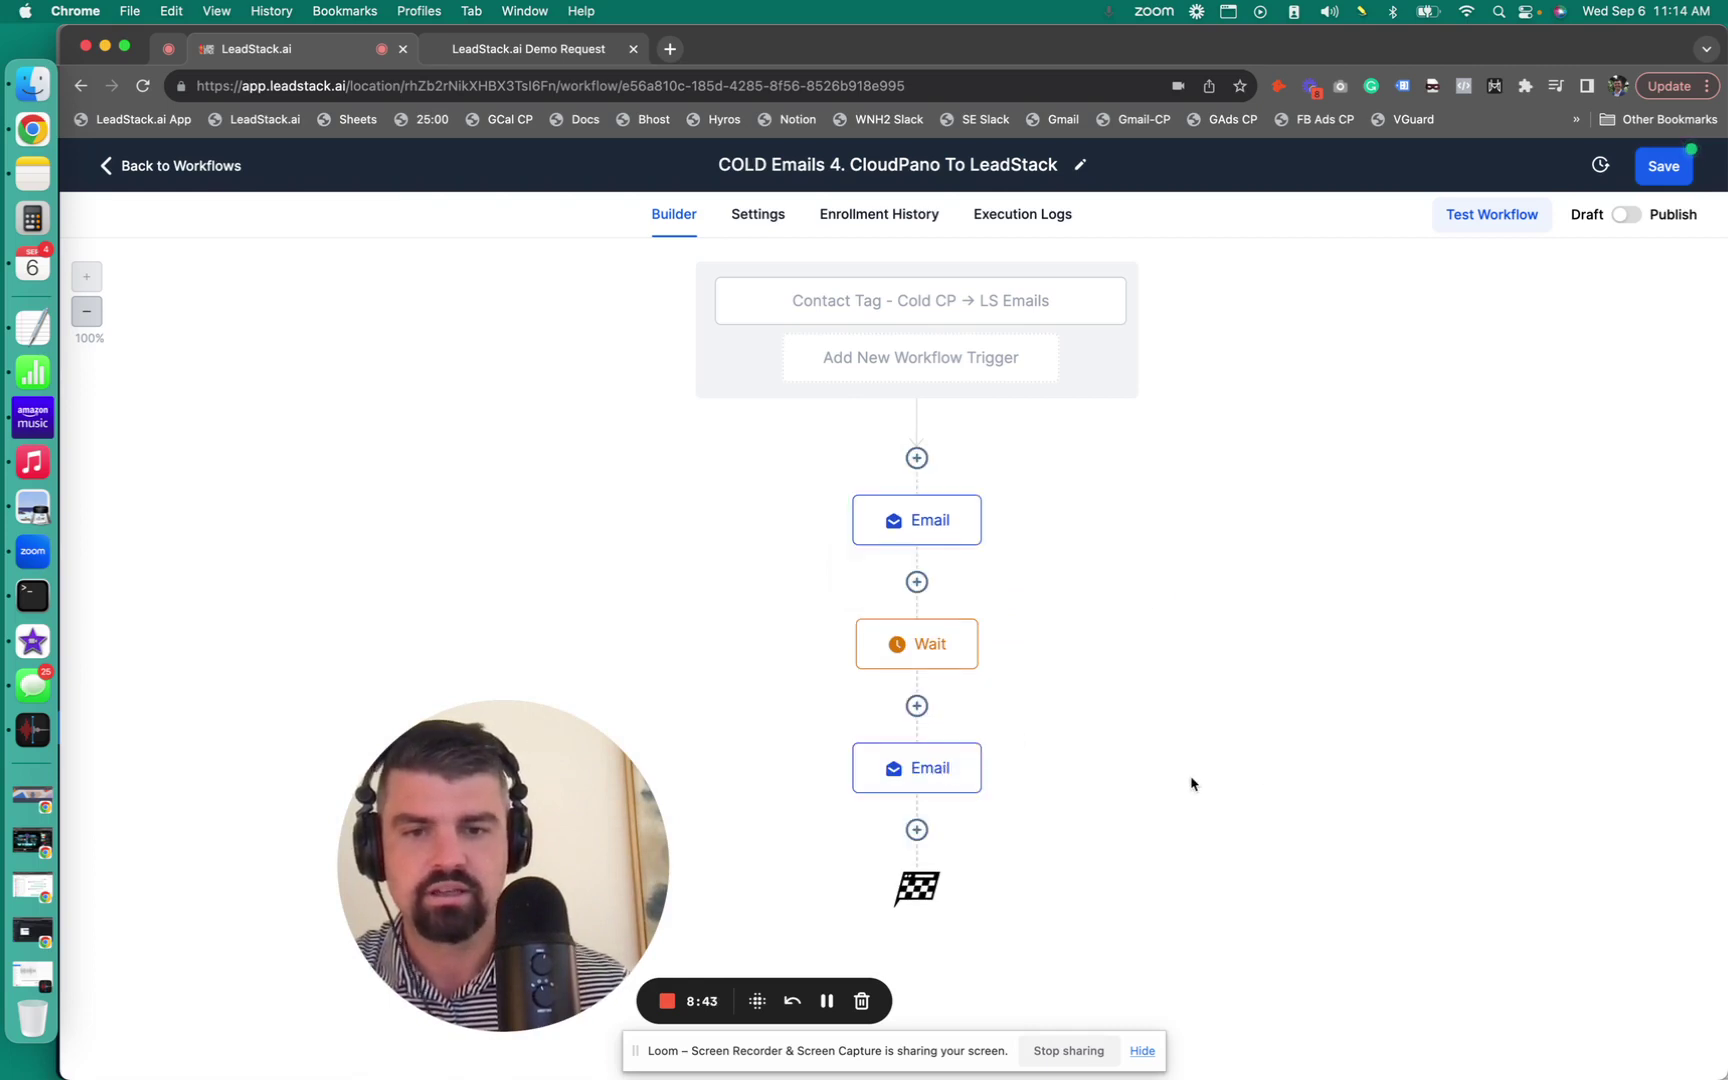
# In the copied email, paste the follow-up opening lines under the greeting.
pyautogui.click(944, 770)
pyautogui.scroll(-2, 1532, 700)
pyautogui.scroll(-3, 1532, 700)
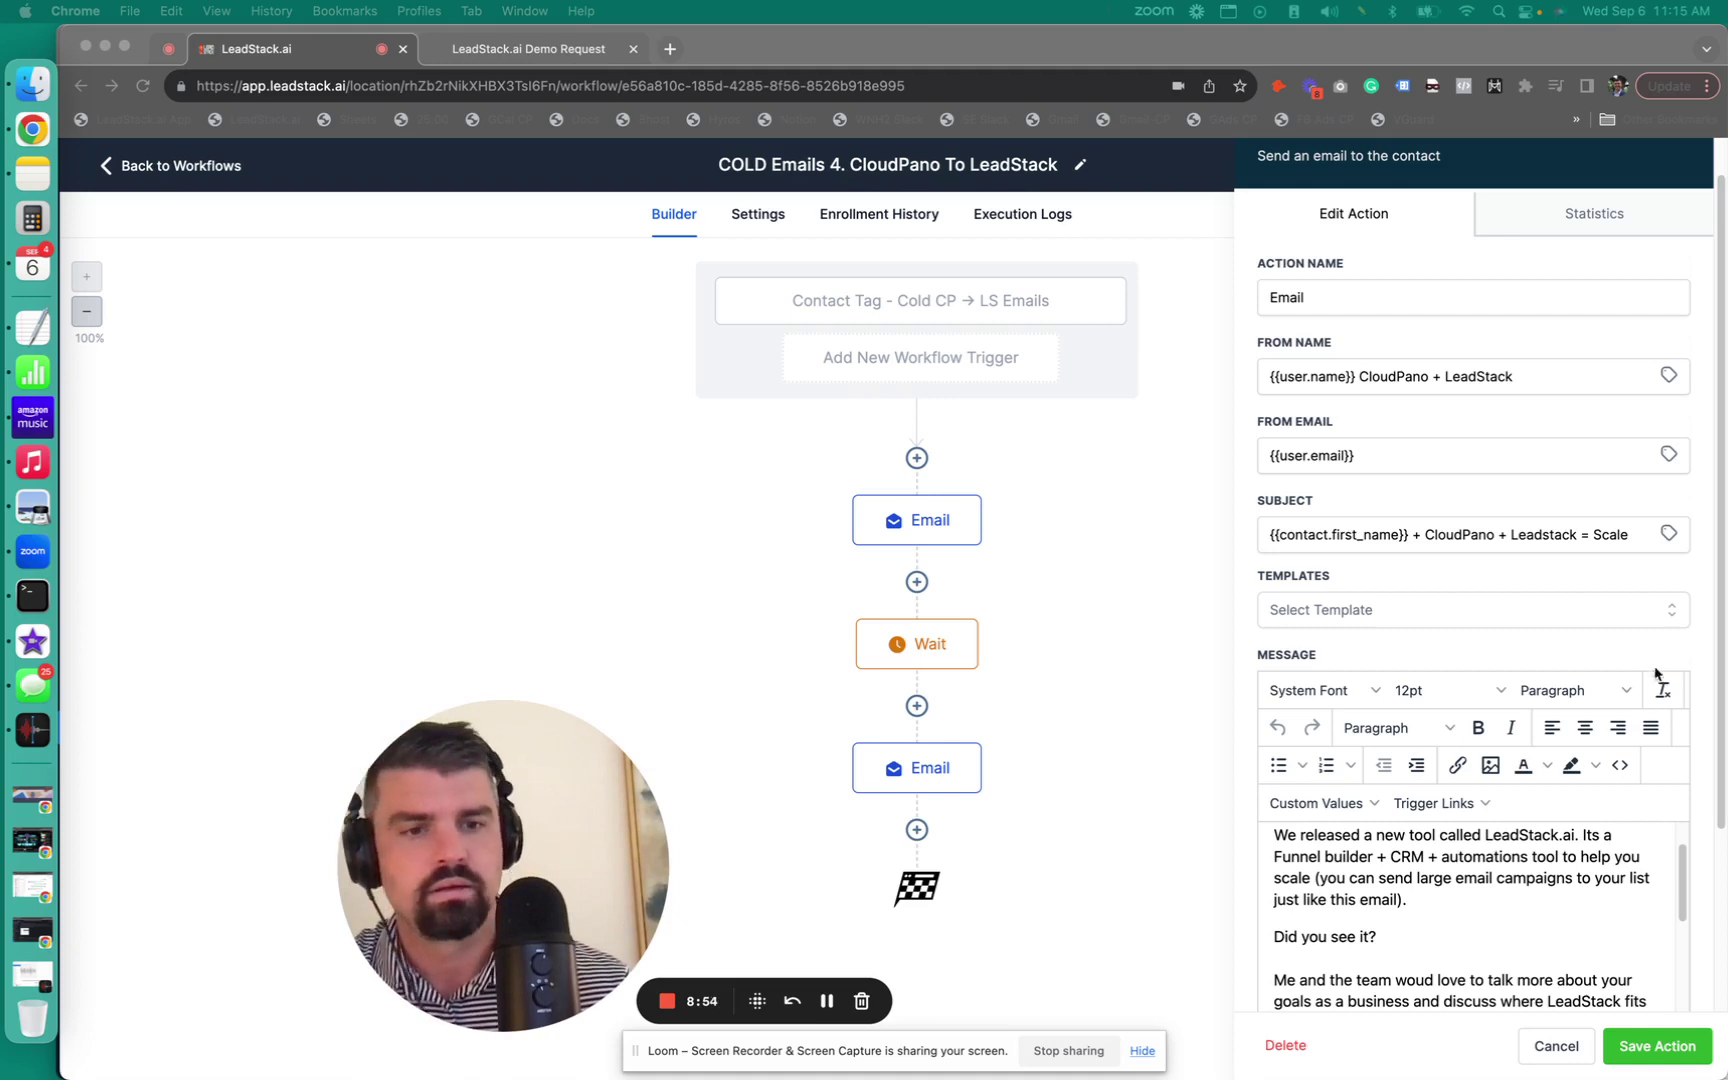
pyautogui.click(1582, 866)
pyautogui.scroll(2, 1580, 897)
pyautogui.click(1515, 852)
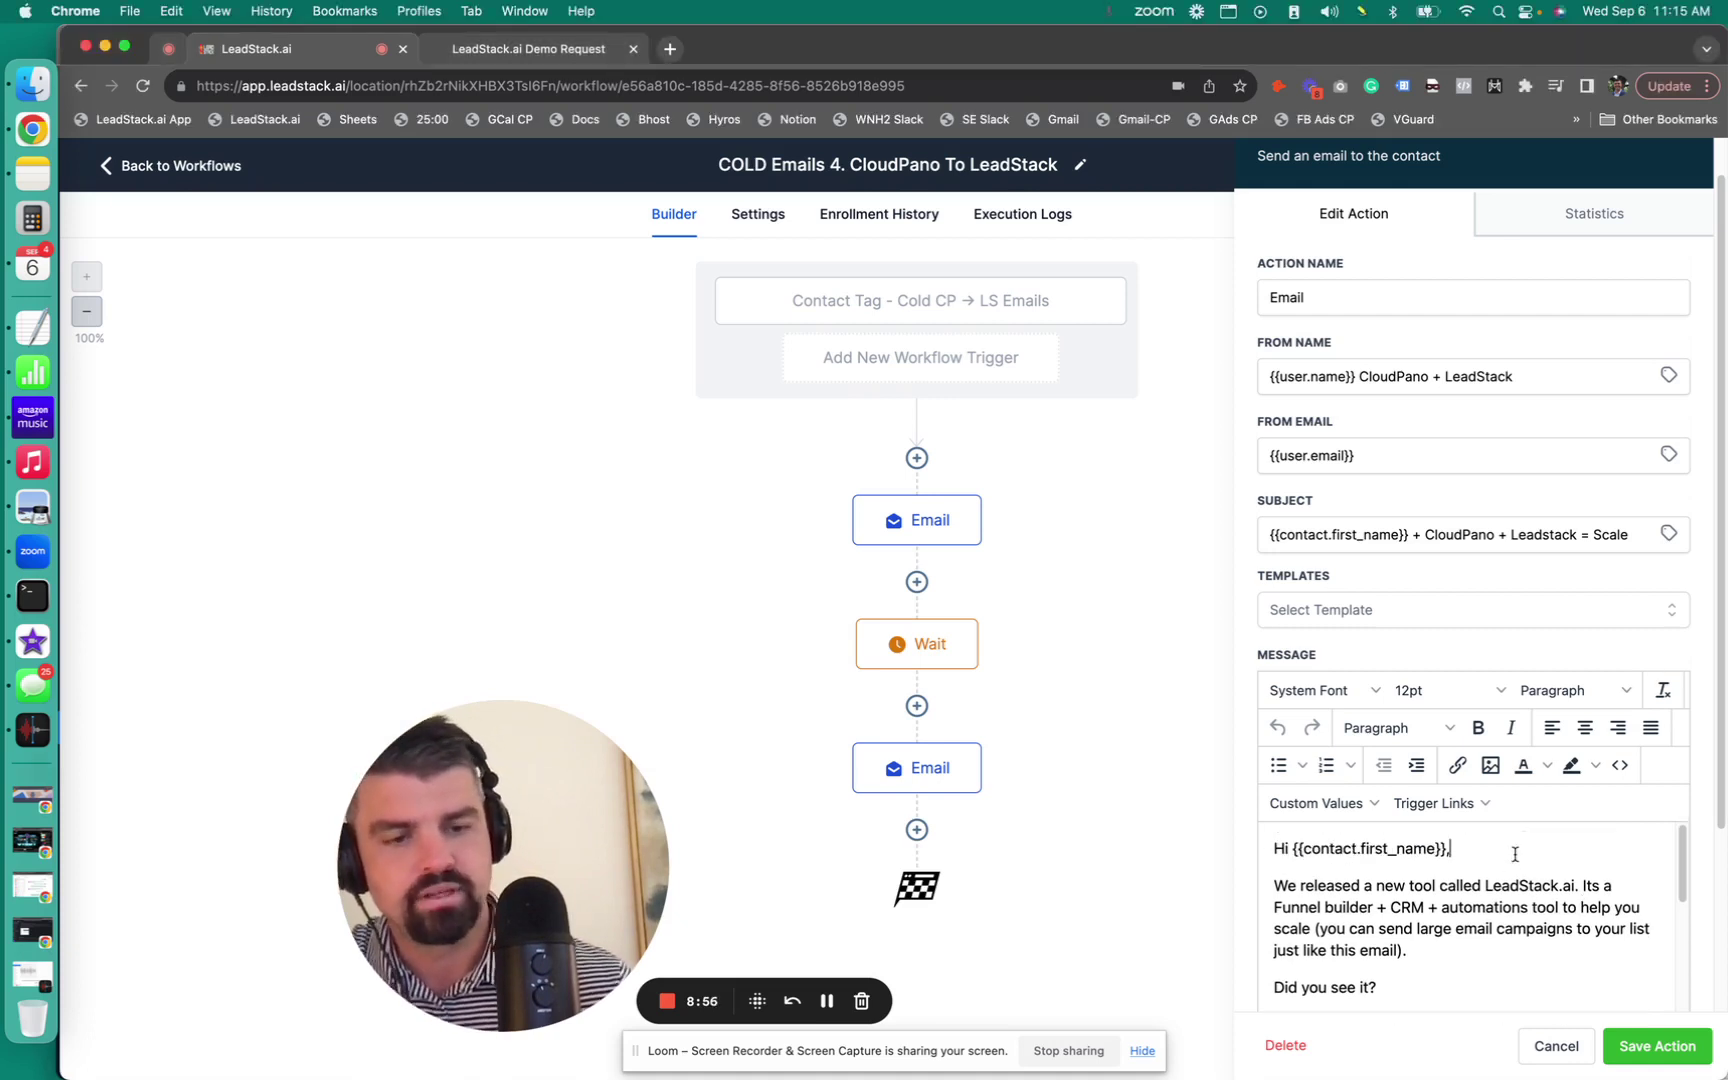
pyautogui.press('Return')
pyautogui.press('super+v')
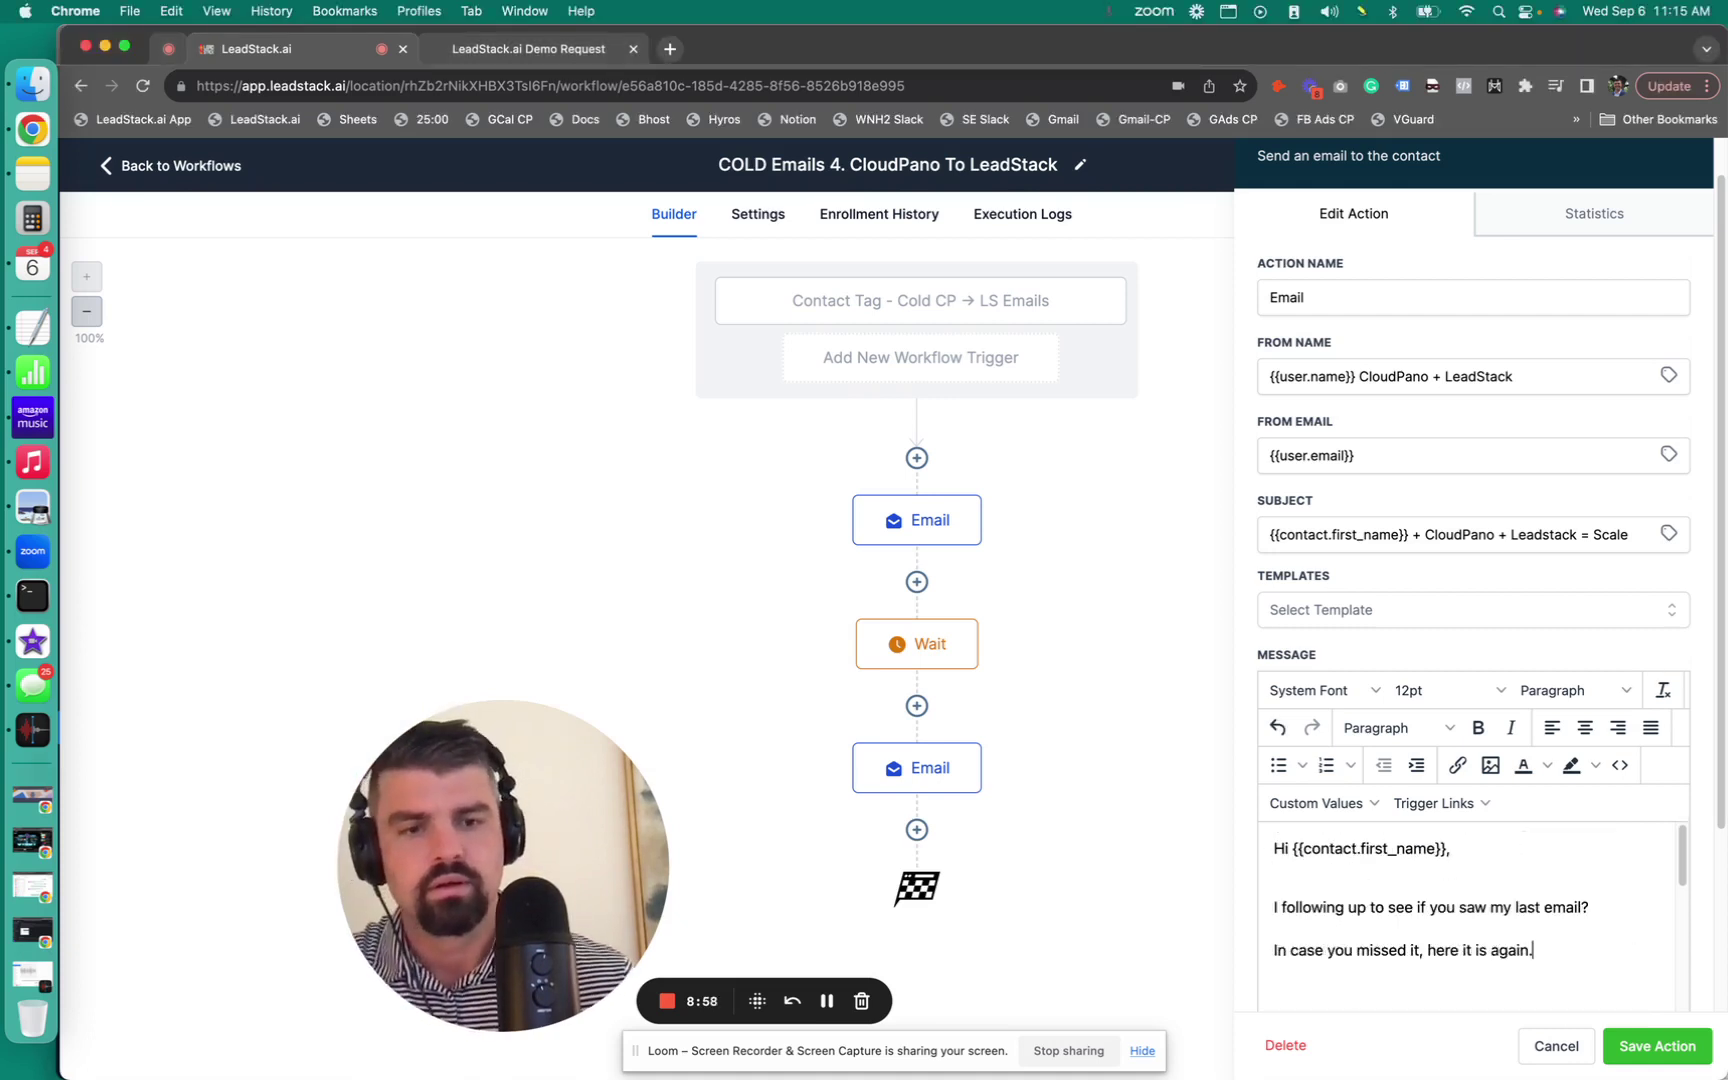
# Fix the wording and remove the extra blank lines, then save the follow-up email.
pyautogui.press('BackSpace')
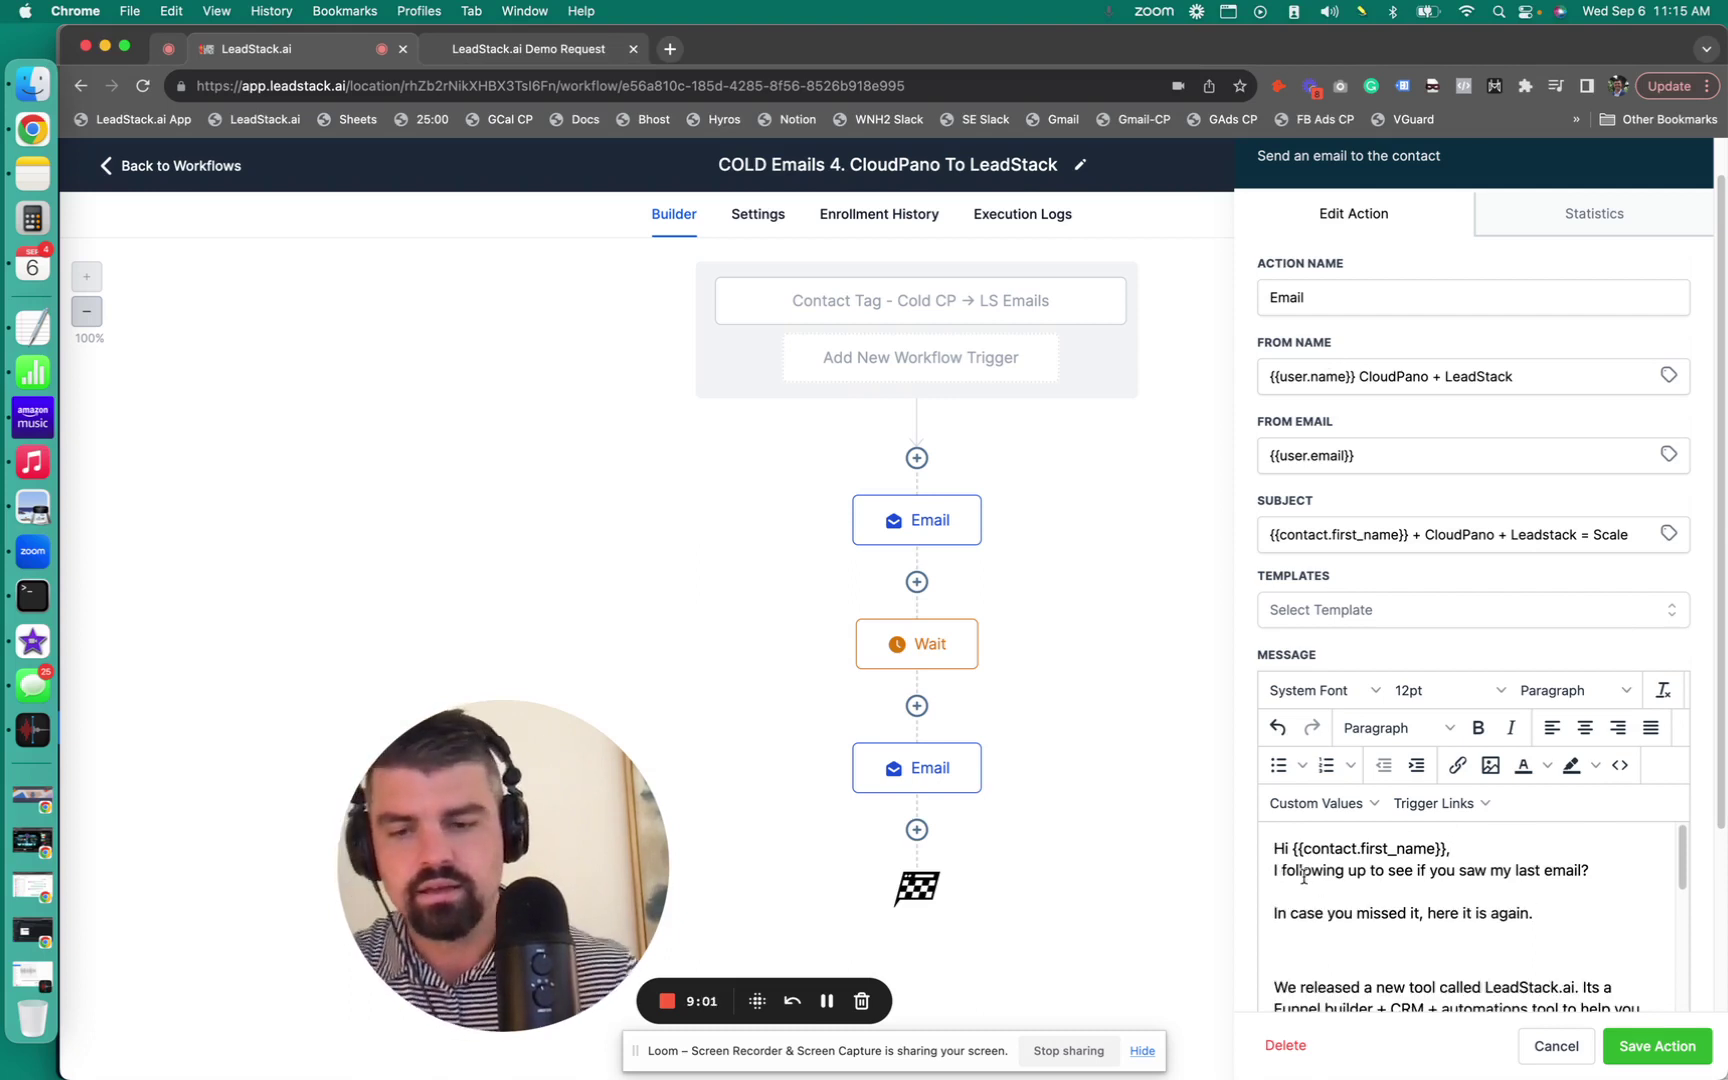
pyautogui.write('am')
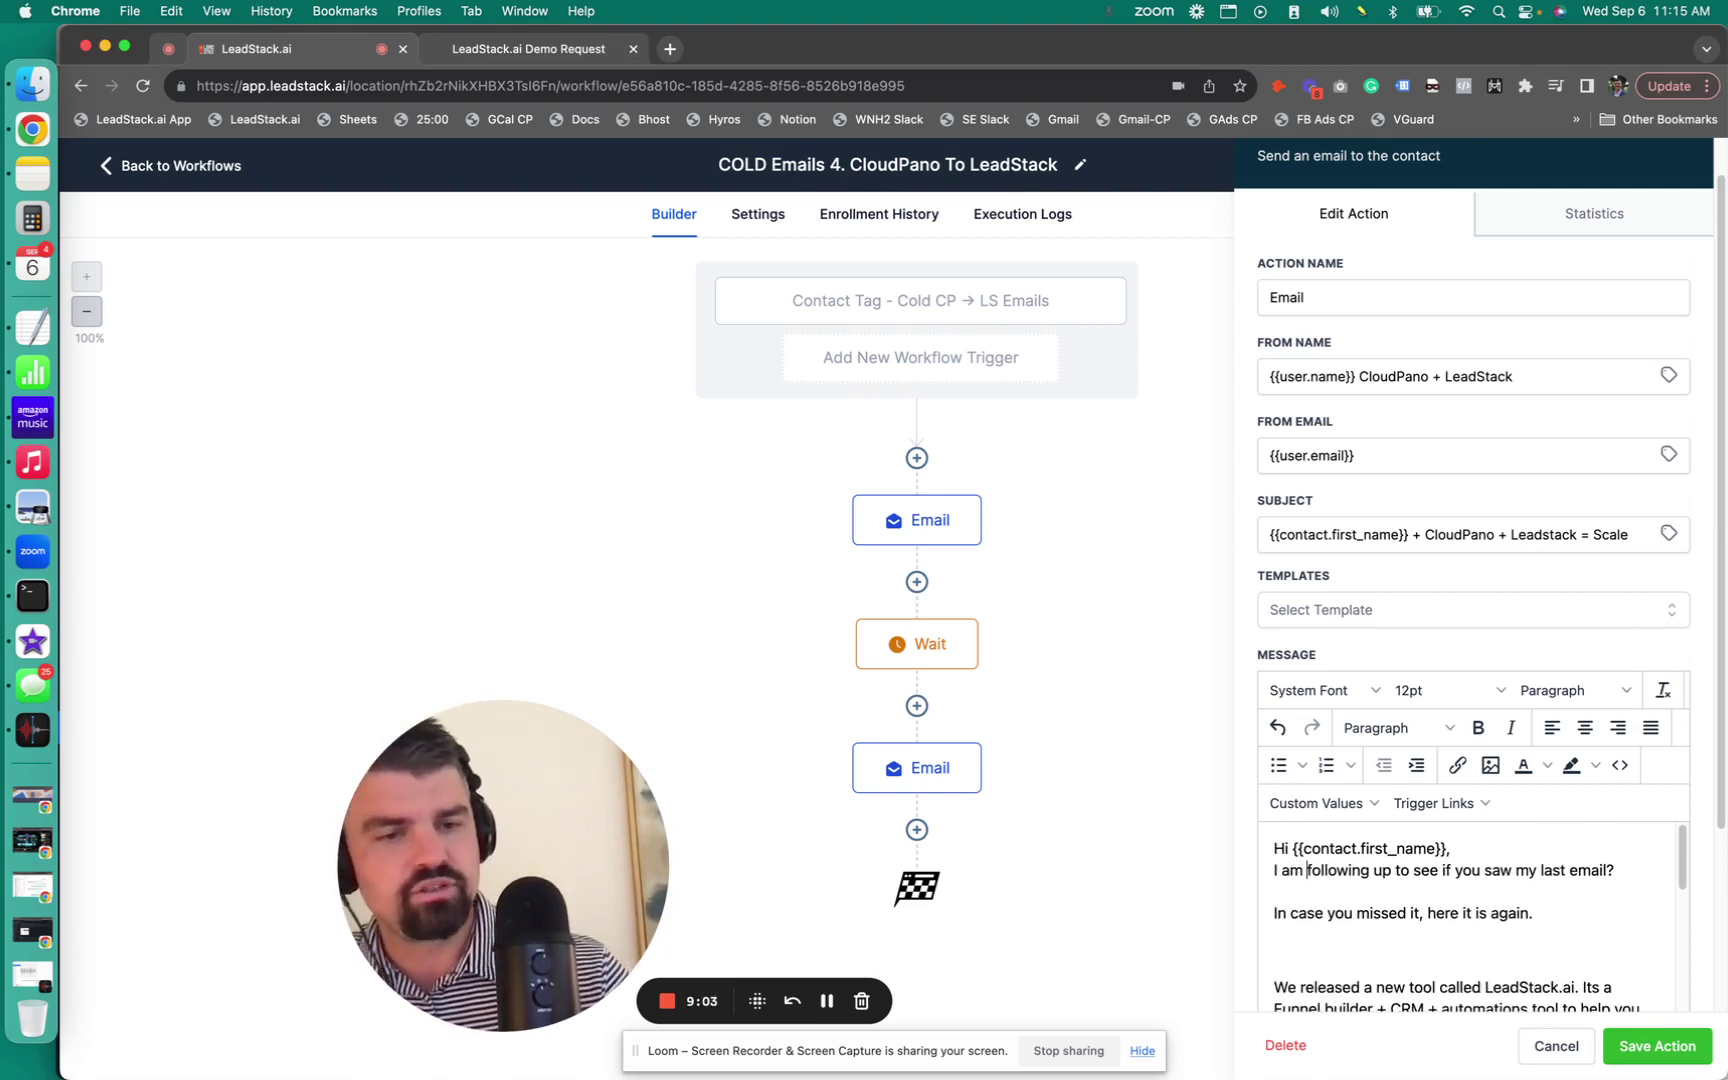
pyautogui.click(1291, 950)
pyautogui.press('BackSpace')
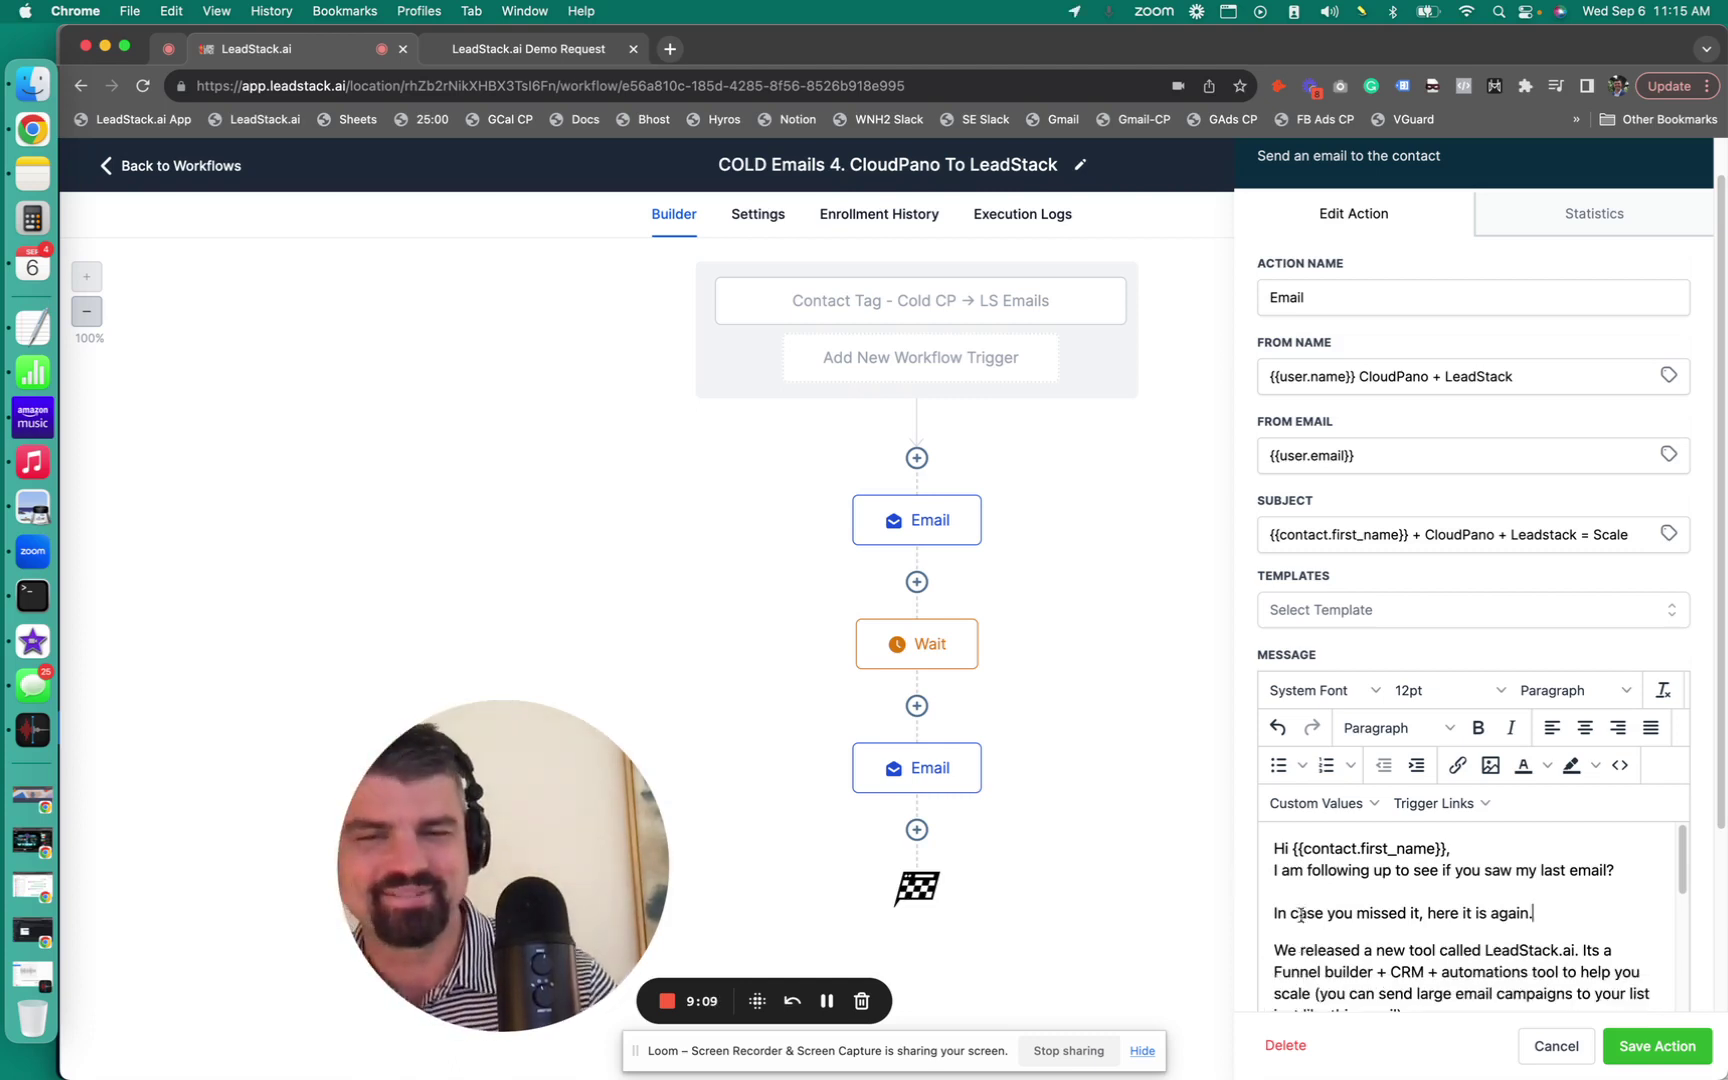
pyautogui.scroll(-1, 1600, 950)
pyautogui.scroll(-5, 1600, 950)
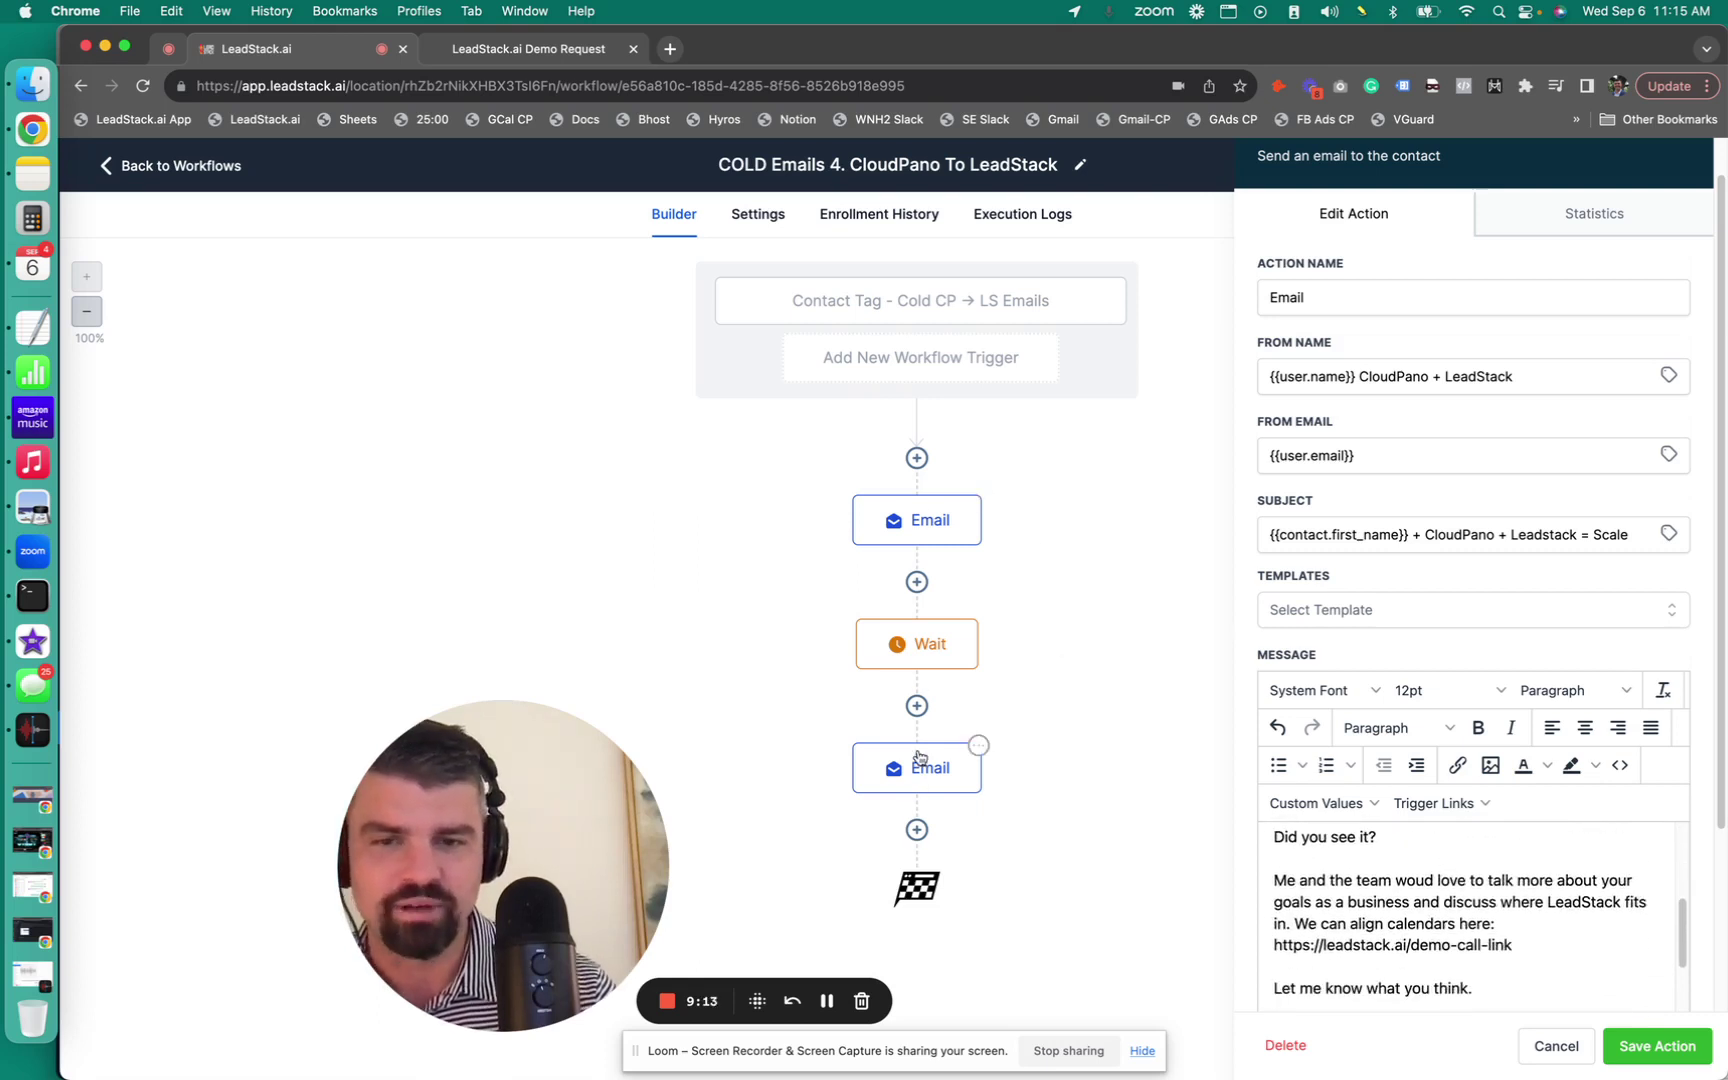
pyautogui.scroll(-4, 1561, 948)
pyautogui.scroll(-2, 1561, 948)
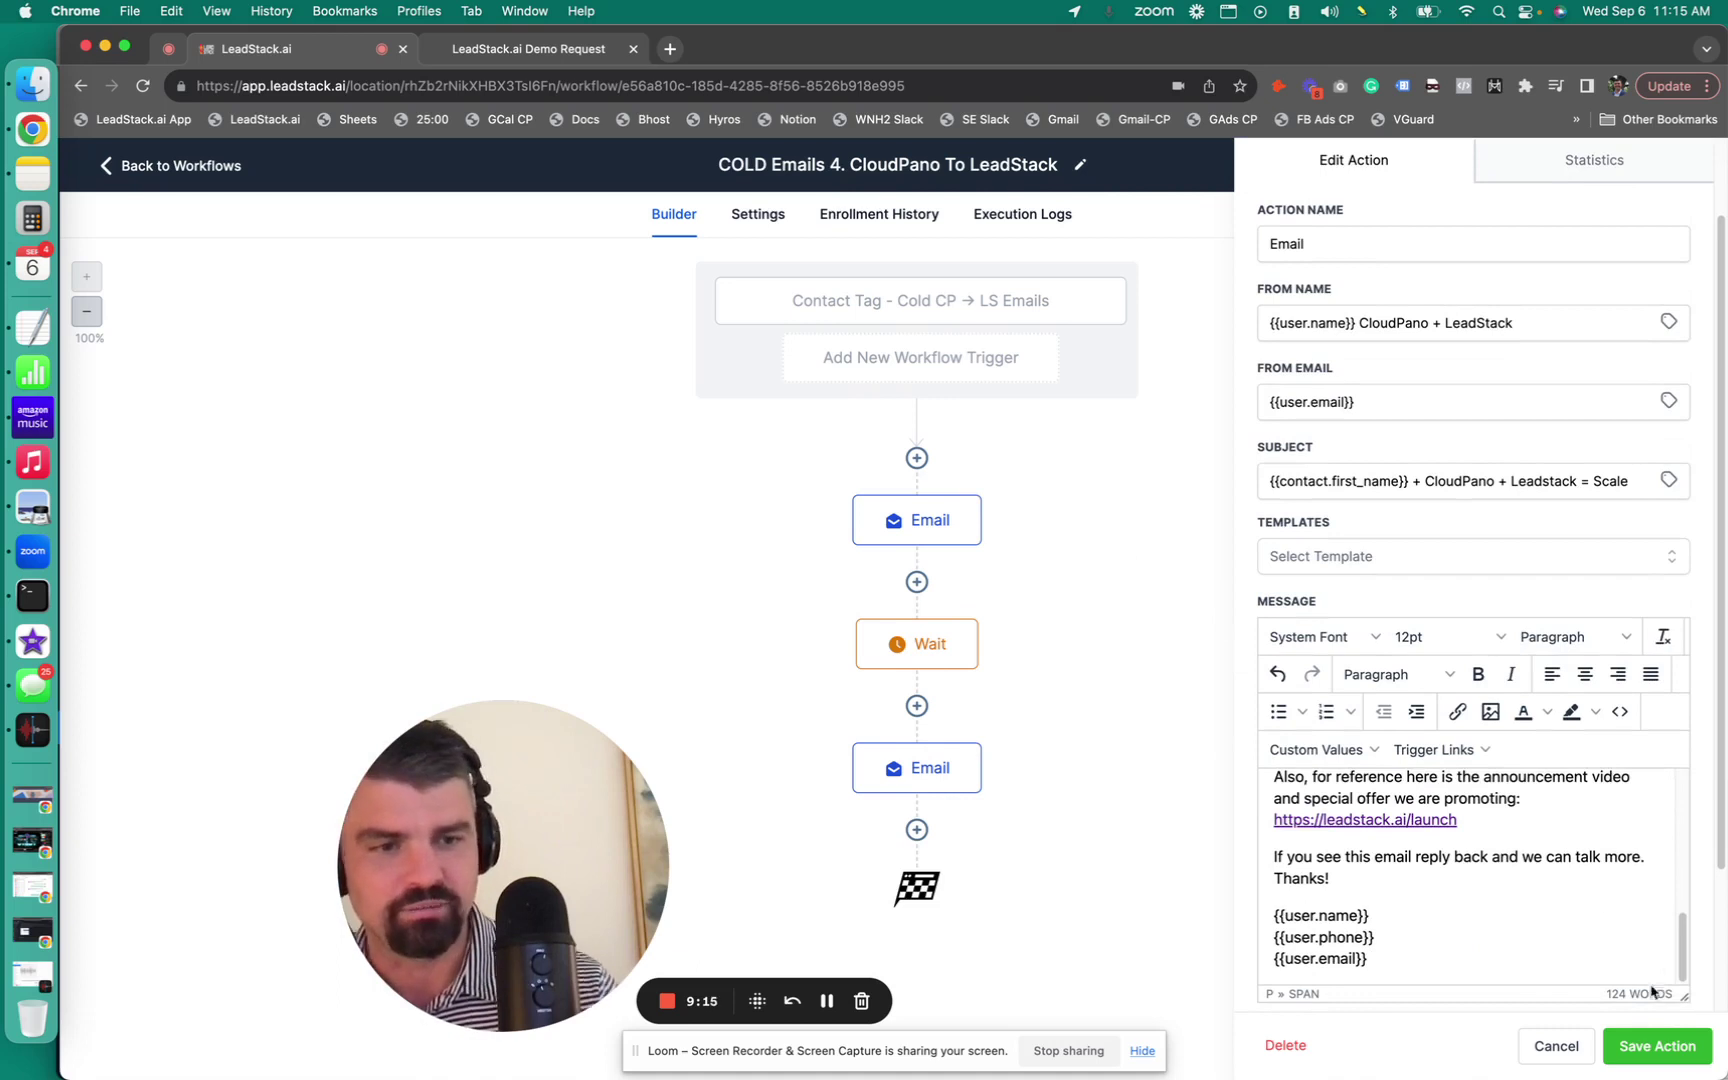
pyautogui.click(1650, 1053)
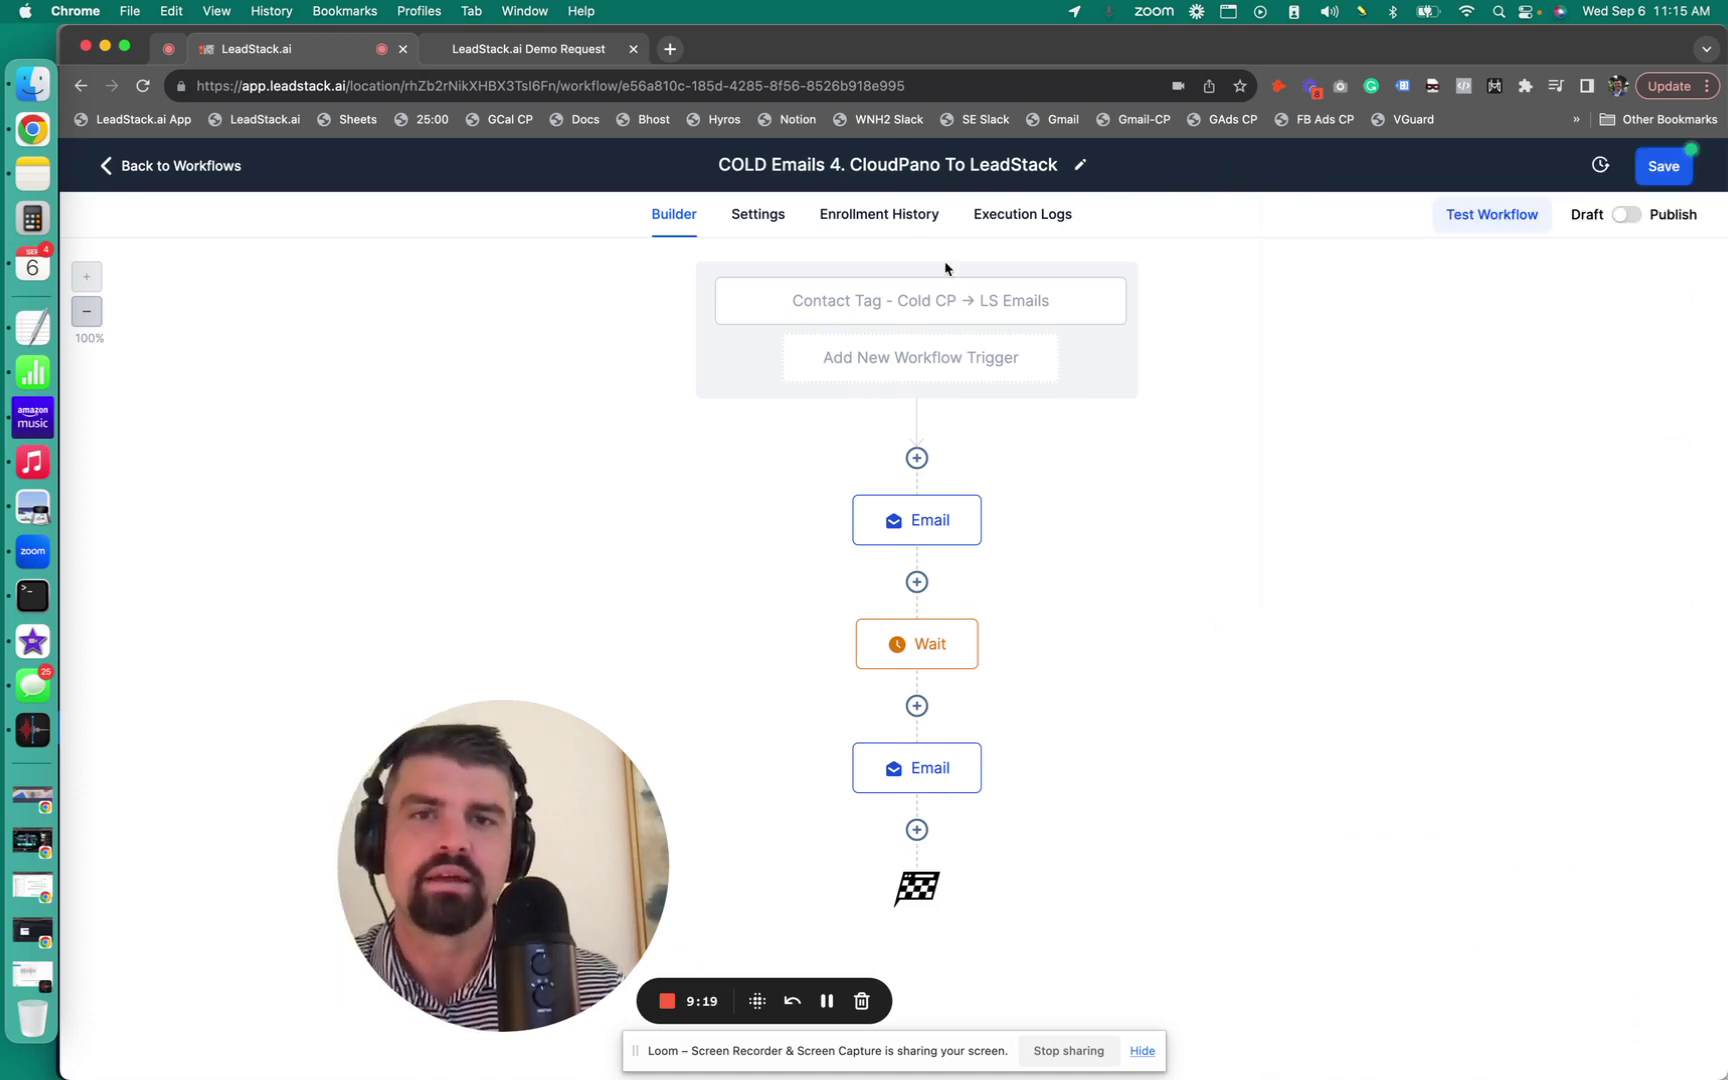
# Publish COLD Emails 4 with Stop on response on and re-entry off, save, and return to Workflows.
pyautogui.click(1624, 214)
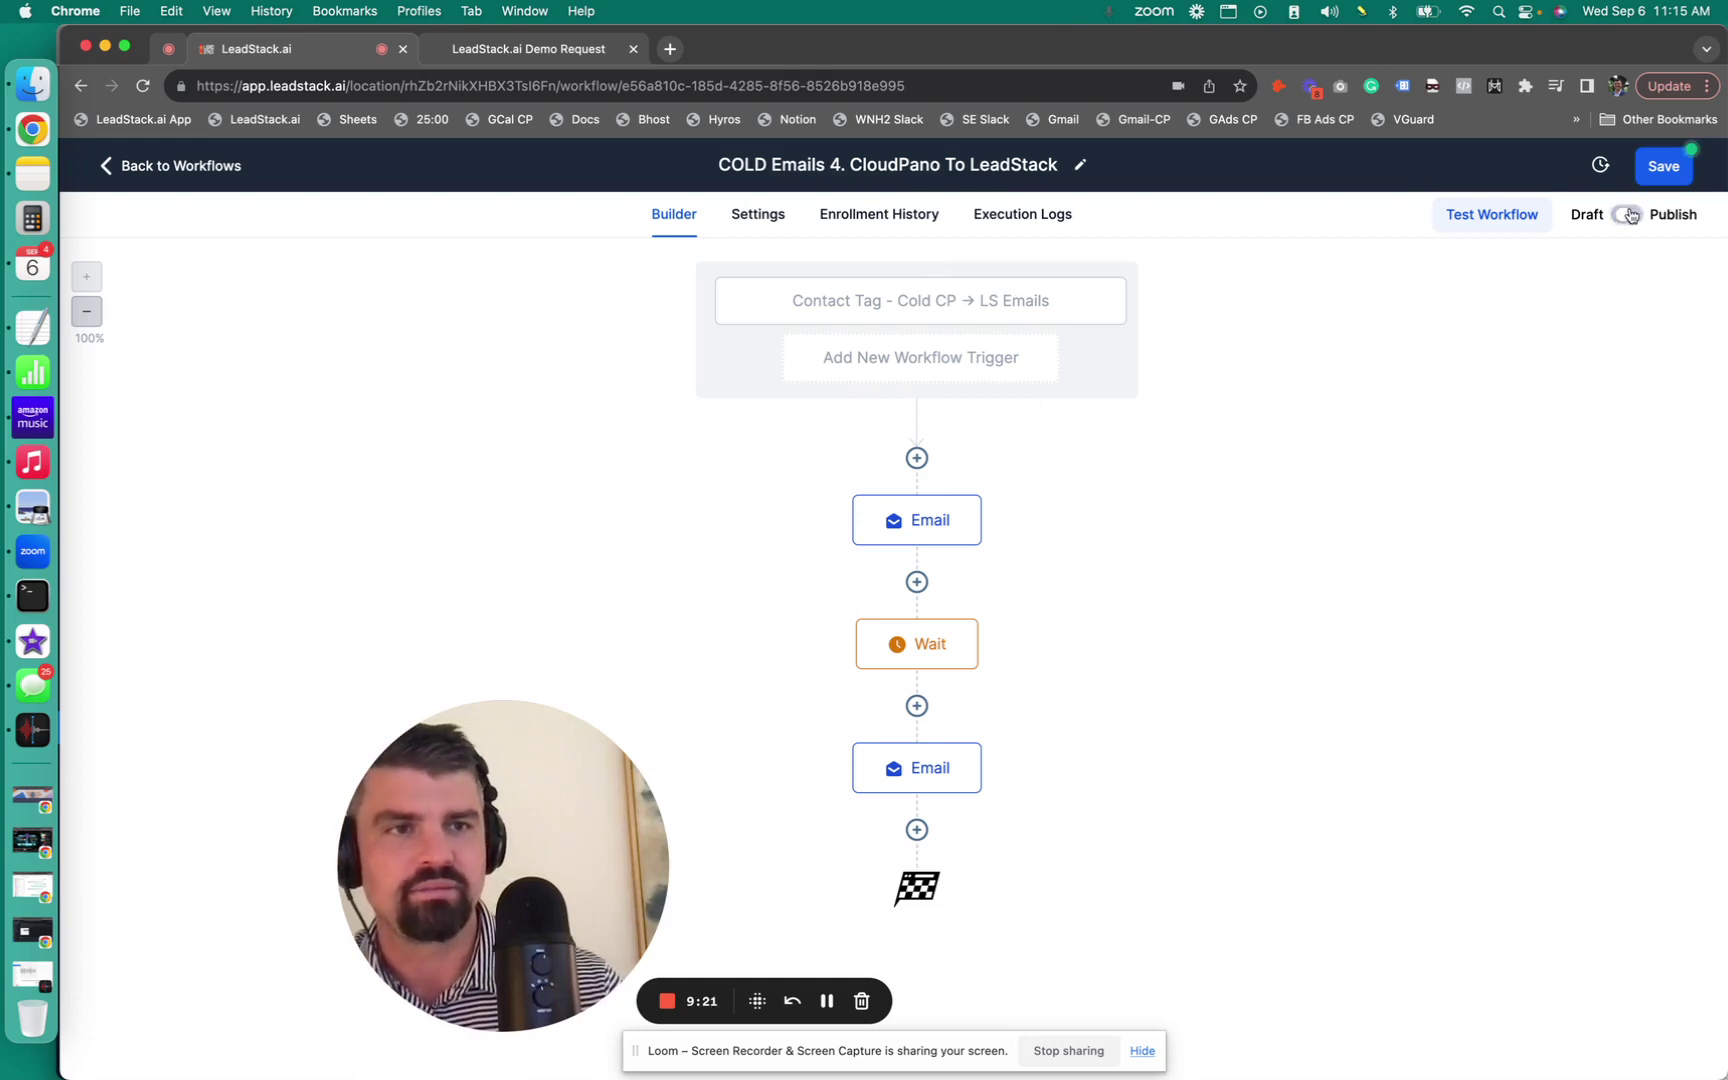
pyautogui.click(755, 222)
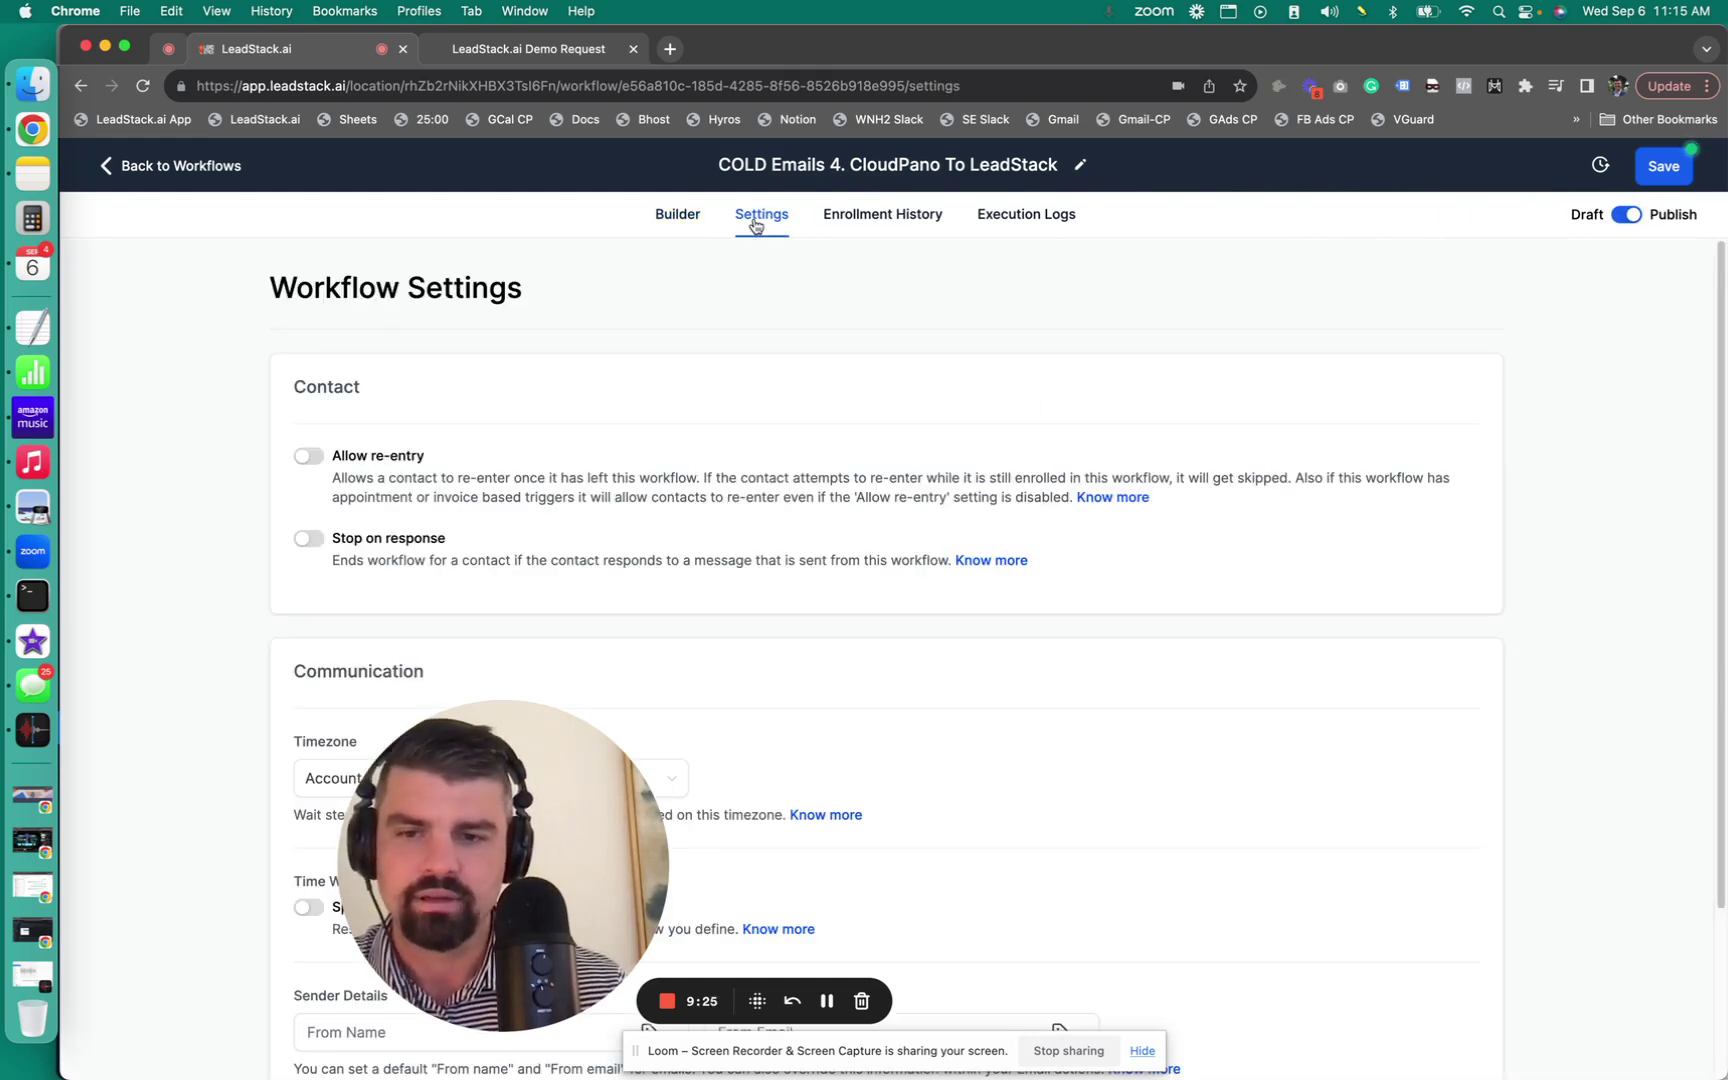
pyautogui.moveTo(503, 865); pyautogui.dragTo(1272, 833)
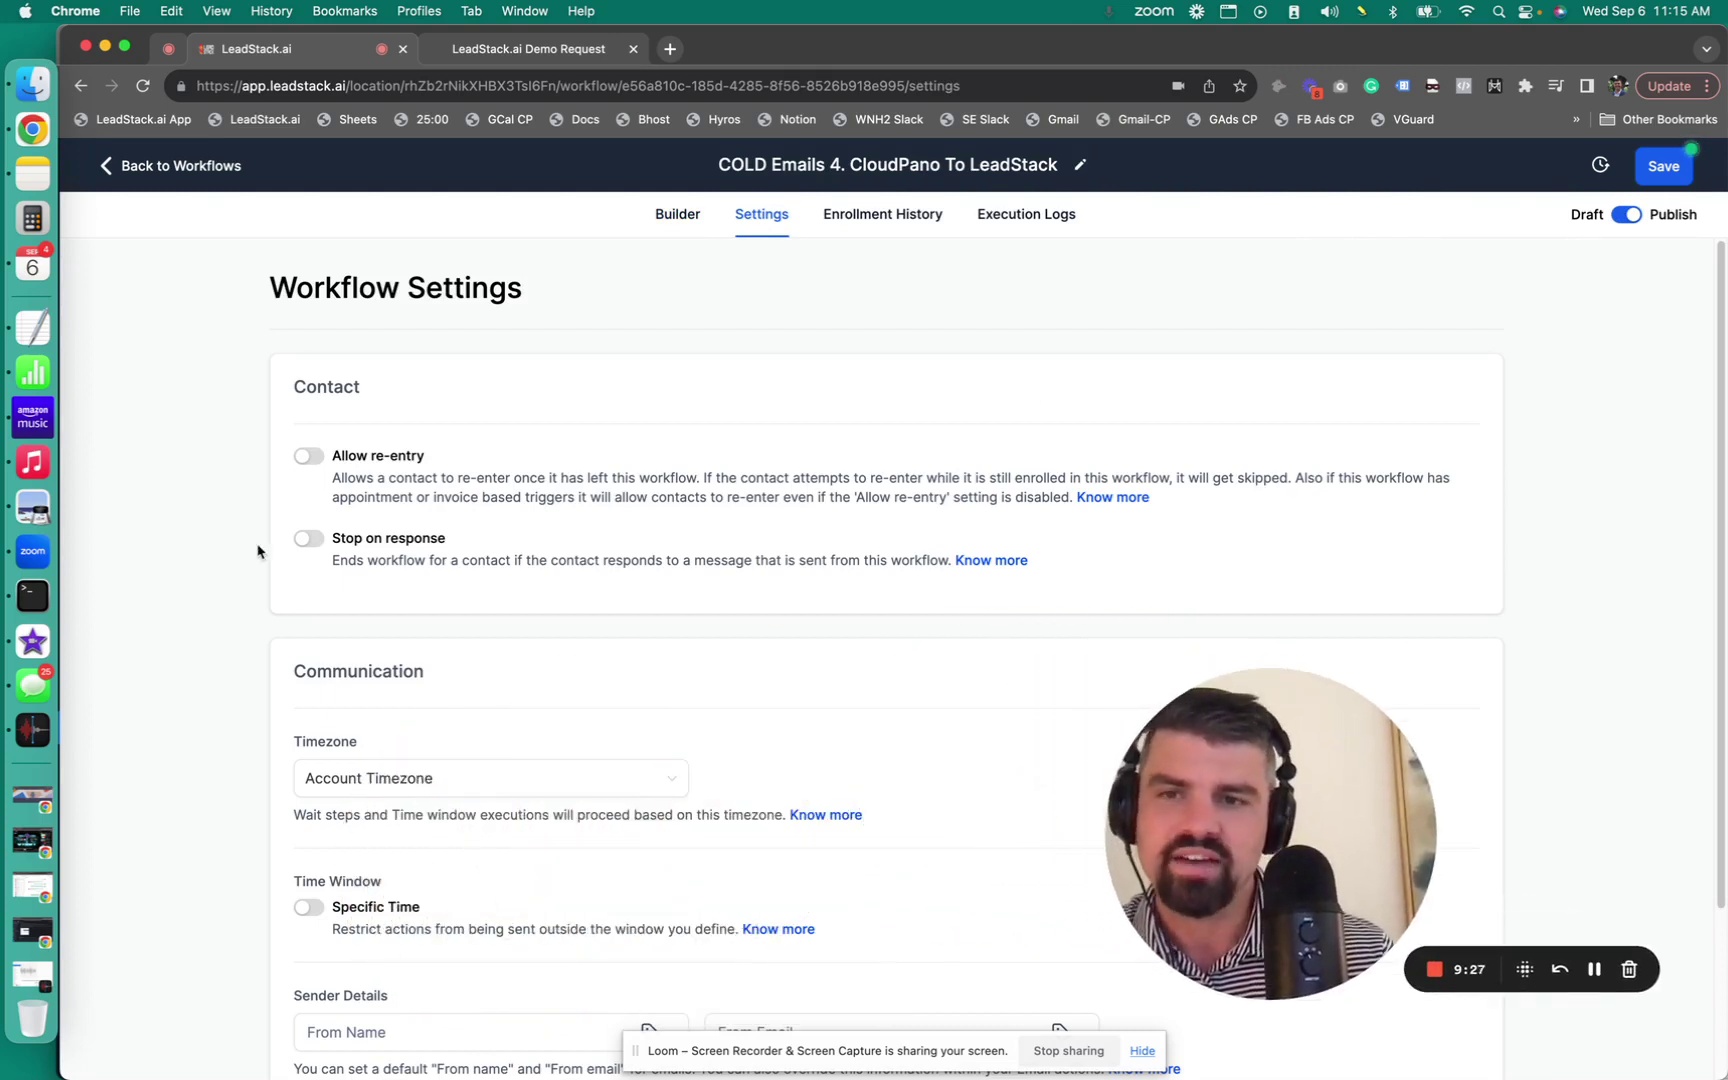
pyautogui.click(309, 539)
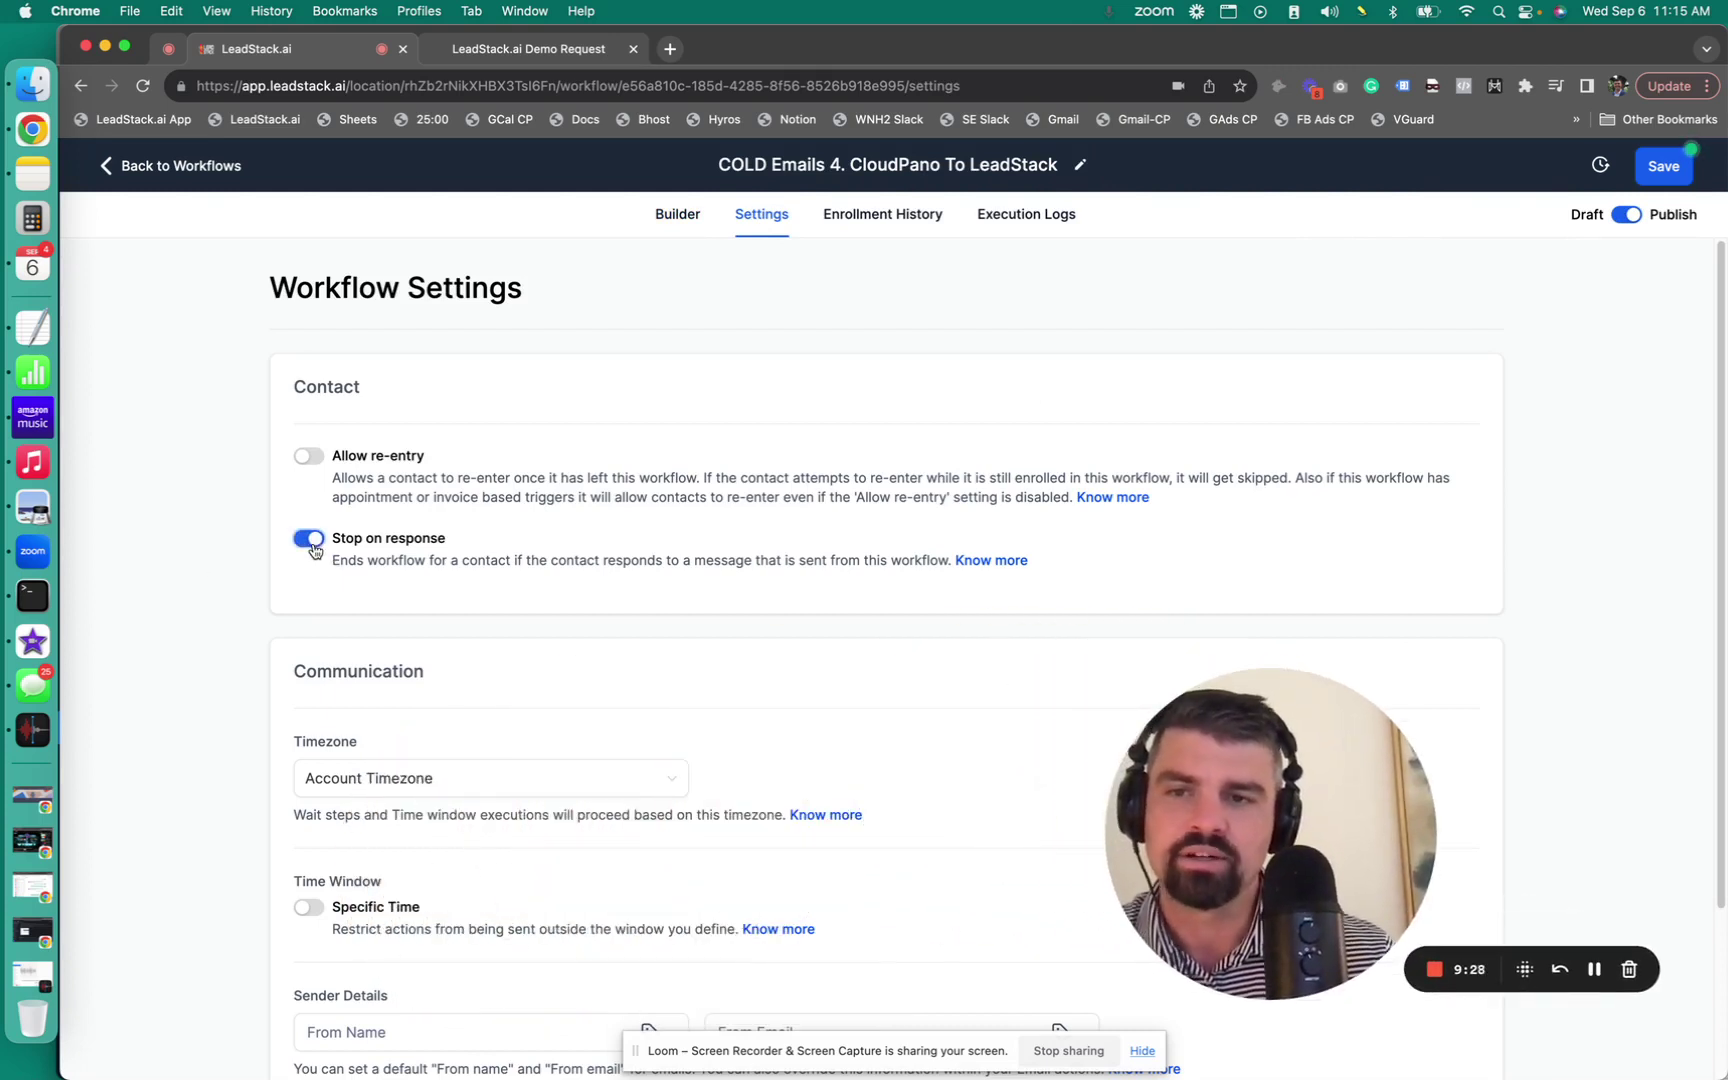
pyautogui.click(310, 458)
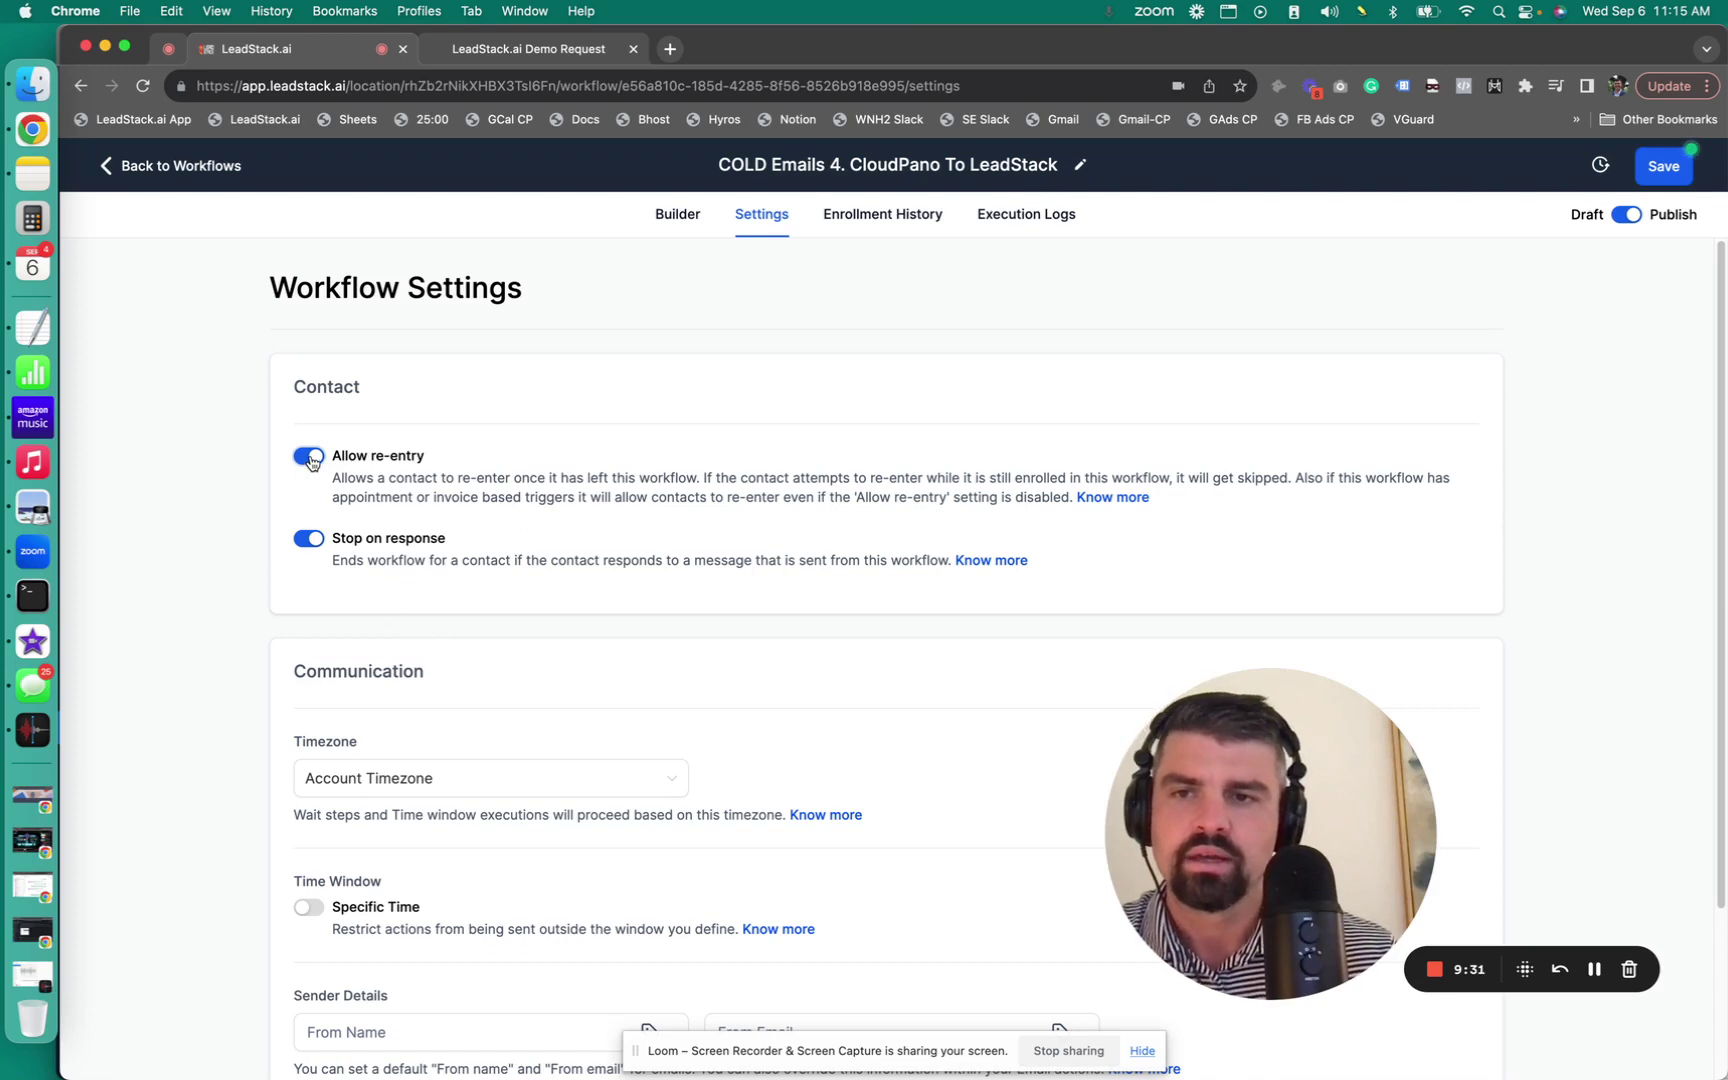
pyautogui.click(309, 458)
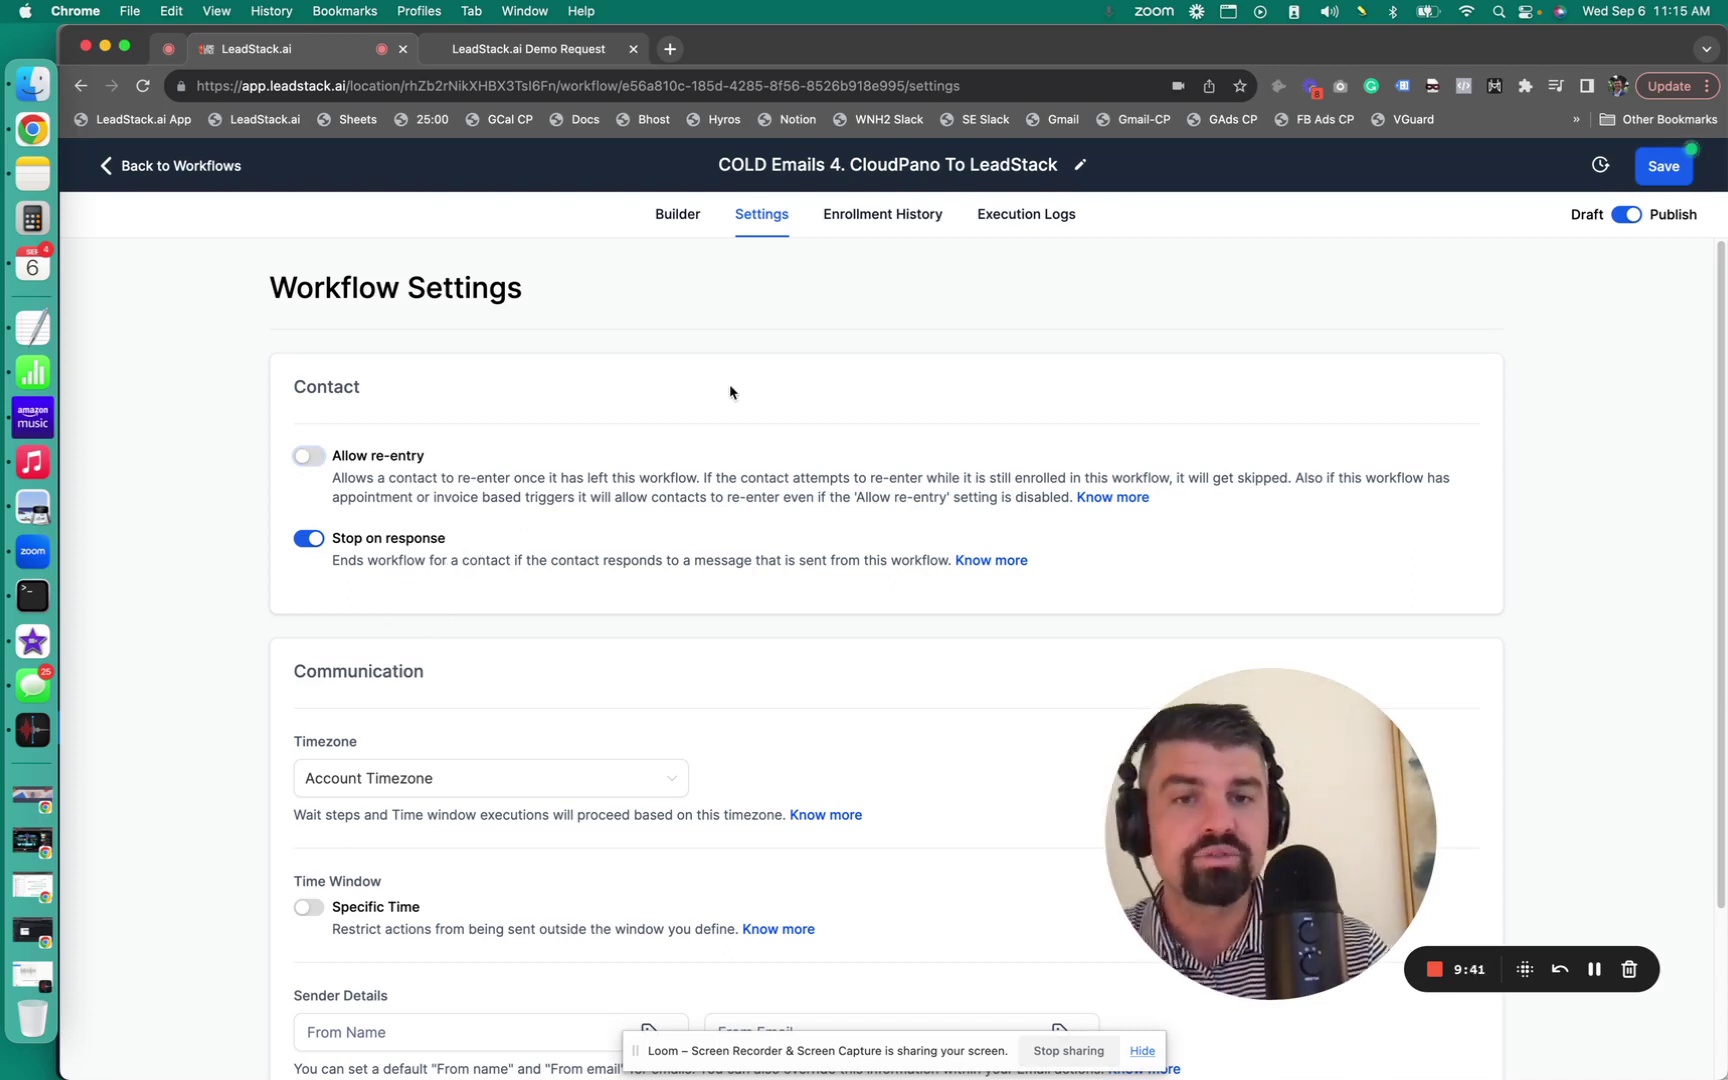
pyautogui.click(1668, 167)
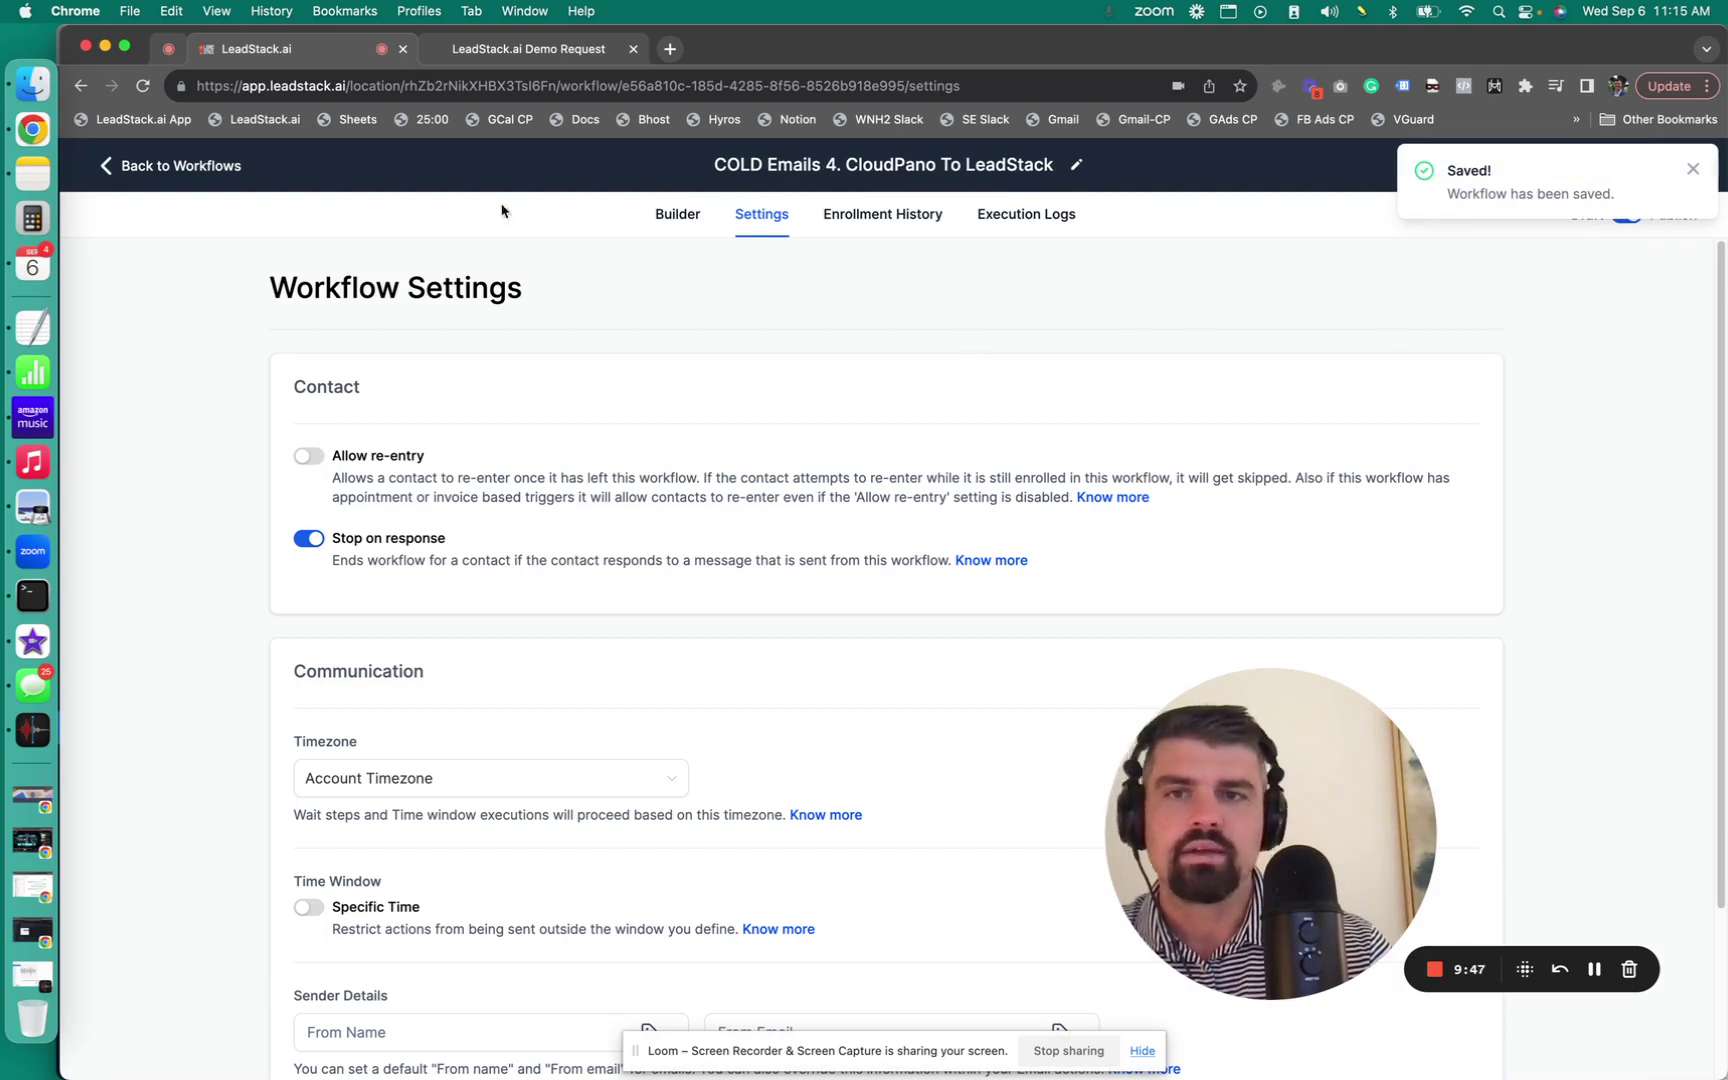
pyautogui.click(112, 167)
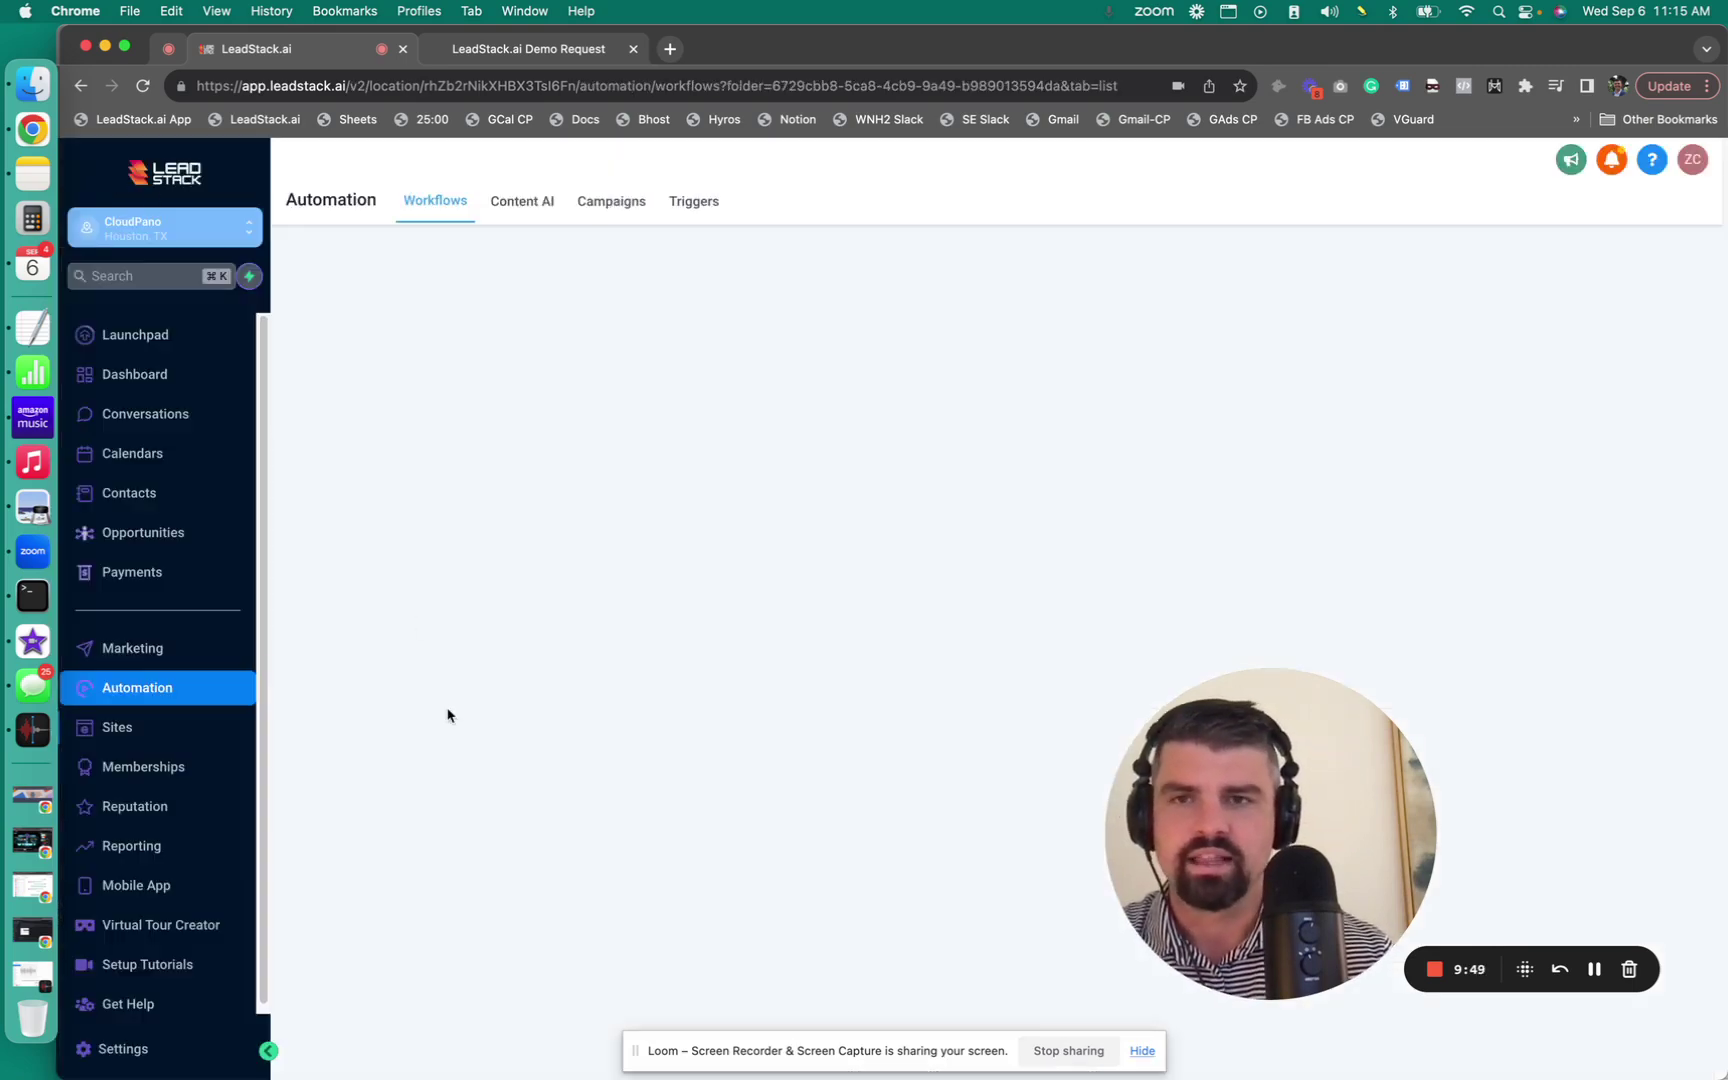
# Go to Contacts and select all 20 contacts on the first page.
pyautogui.click(150, 497)
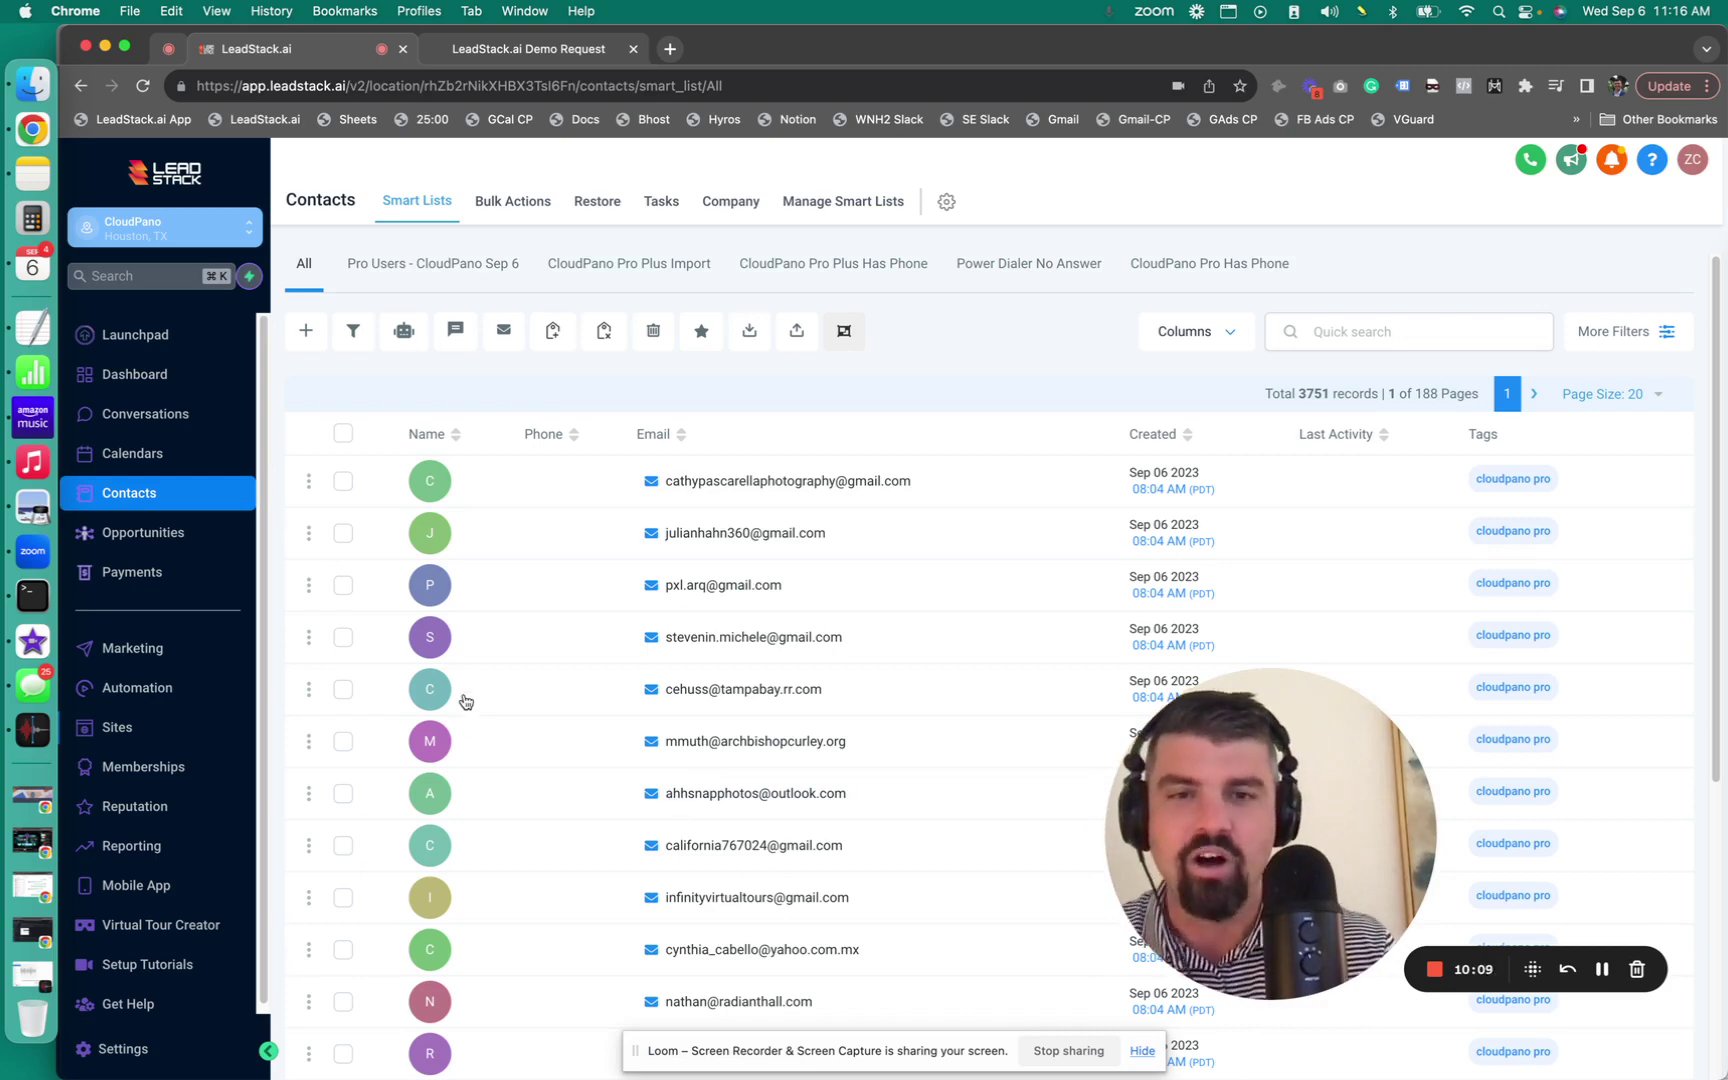
pyautogui.click(344, 435)
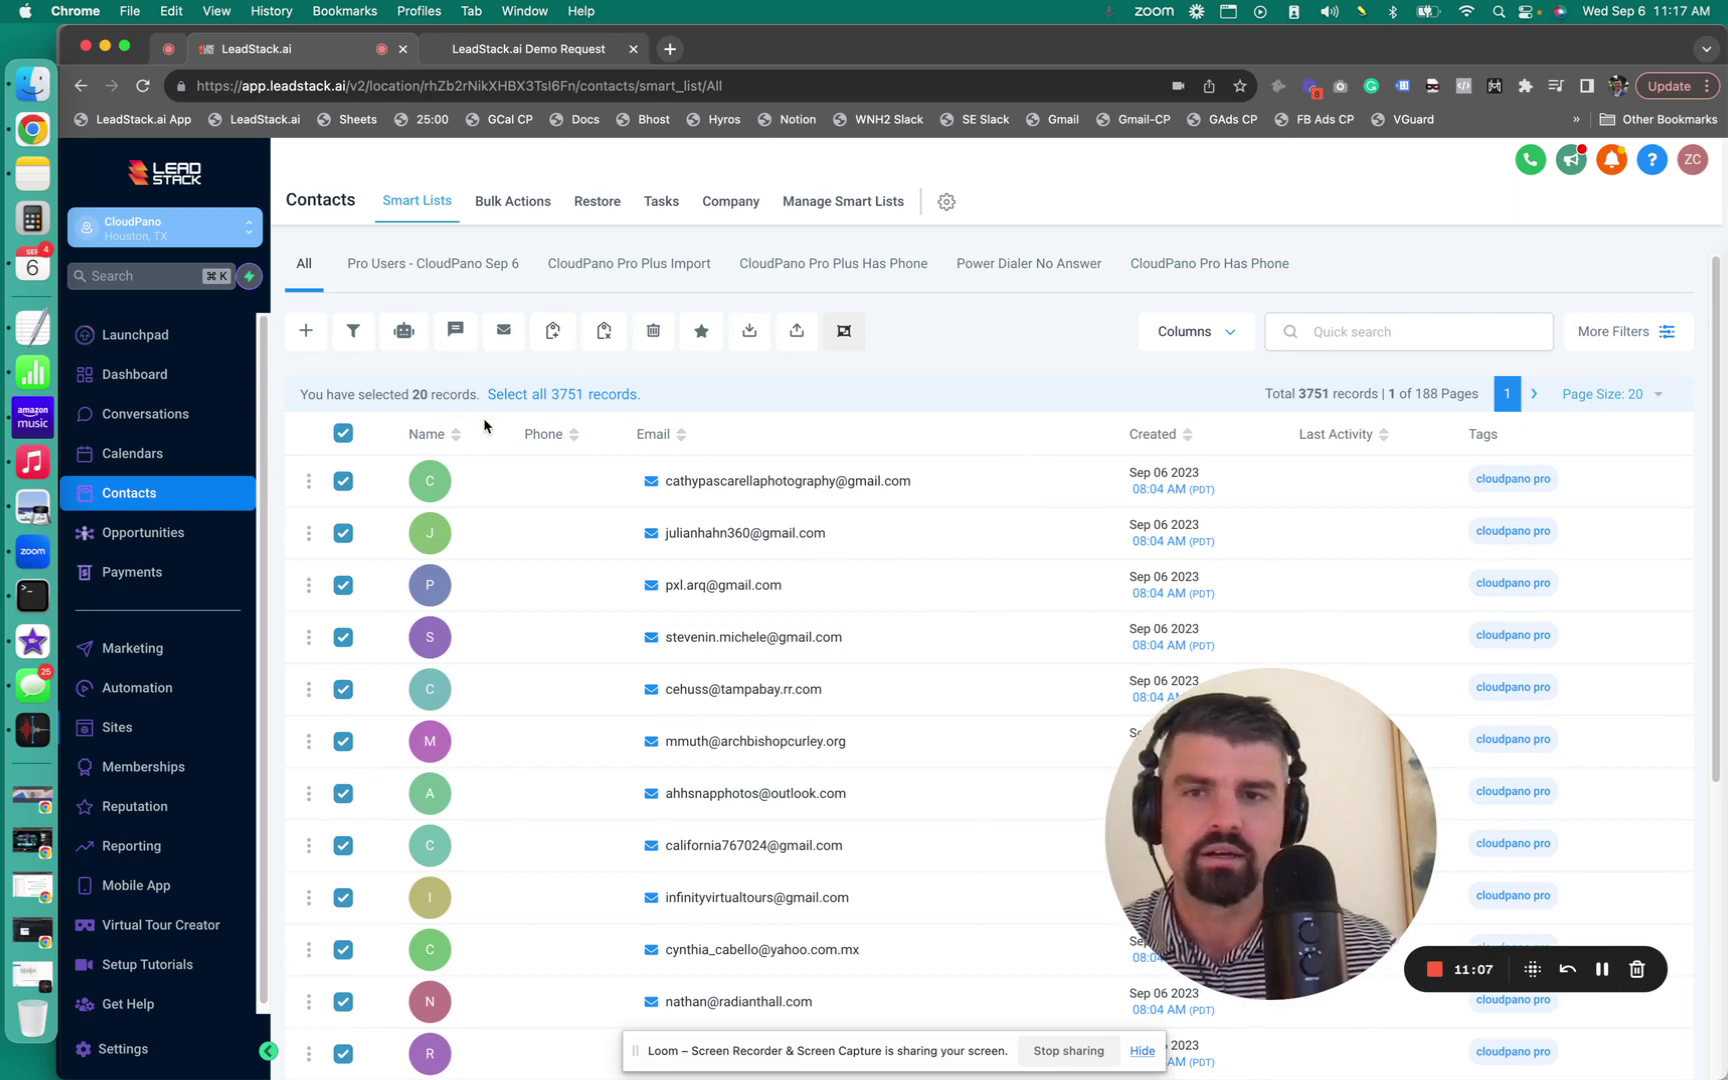
# Select all 20 contacts in the CloudPano Pro Plus Import smart list and start Add to Campaign / Workflow.
pyautogui.click(342, 432)
pyautogui.click(862, 266)
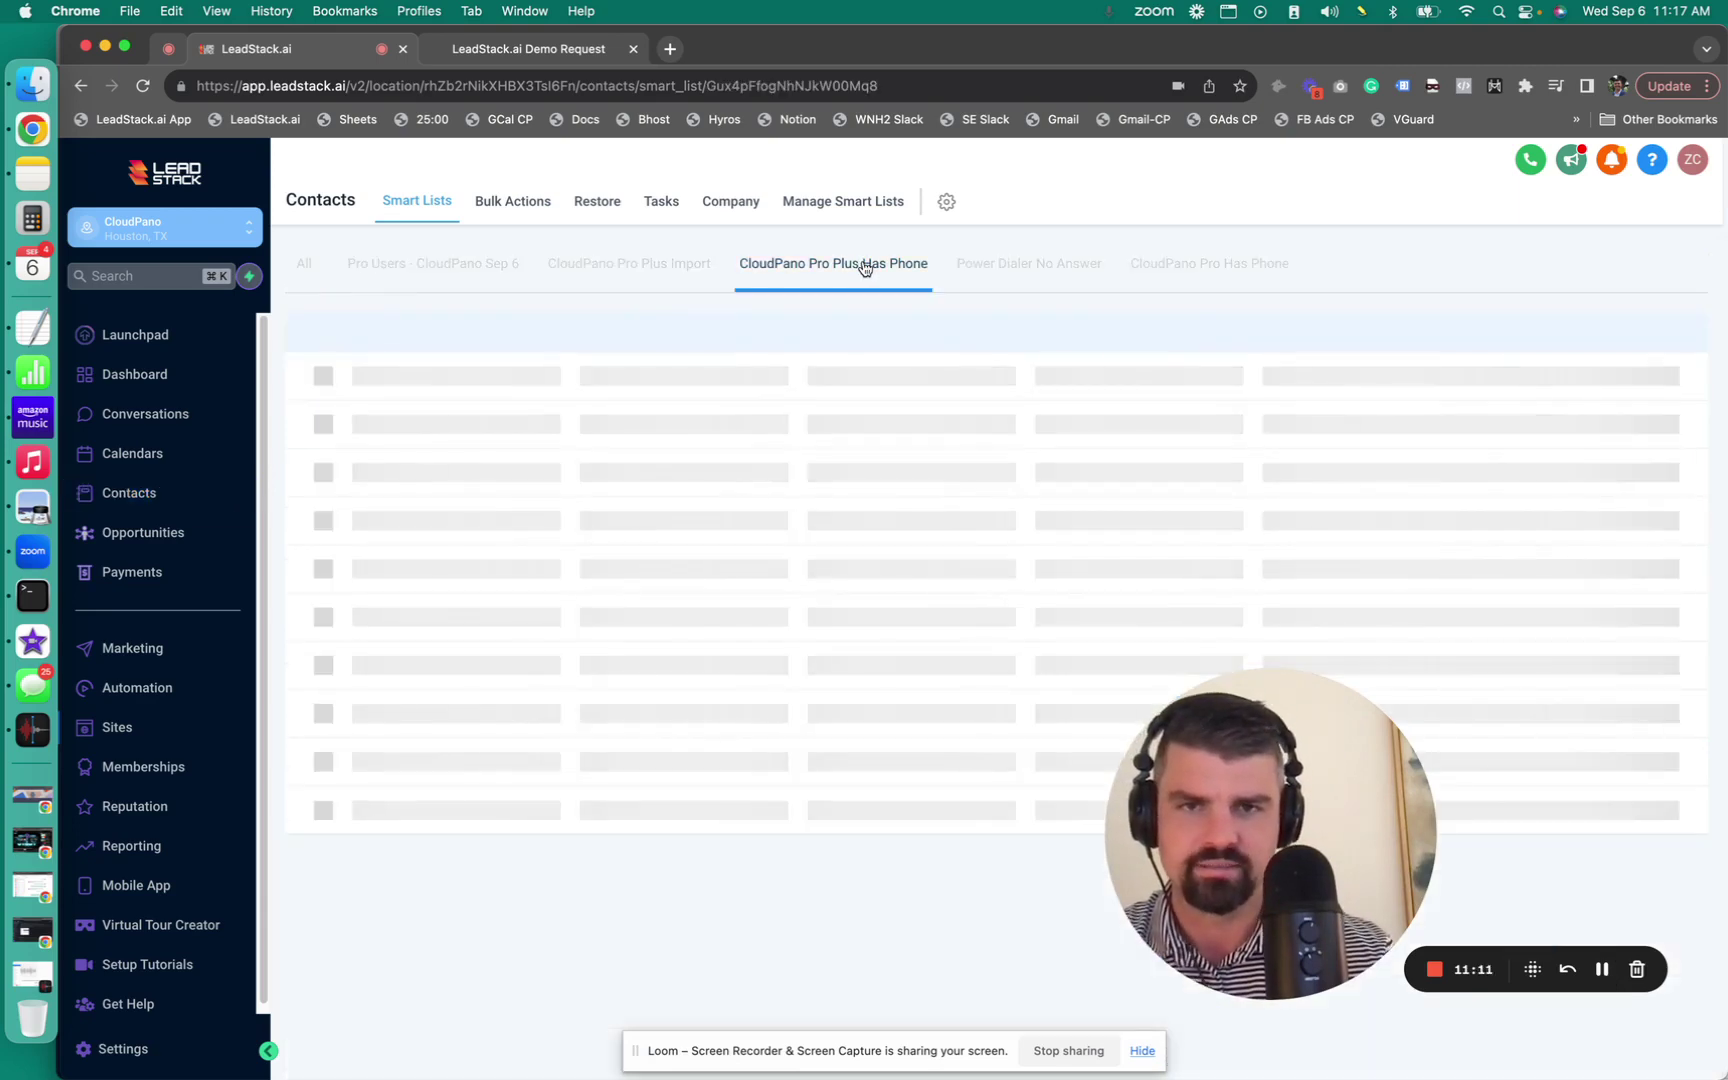
pyautogui.click(643, 276)
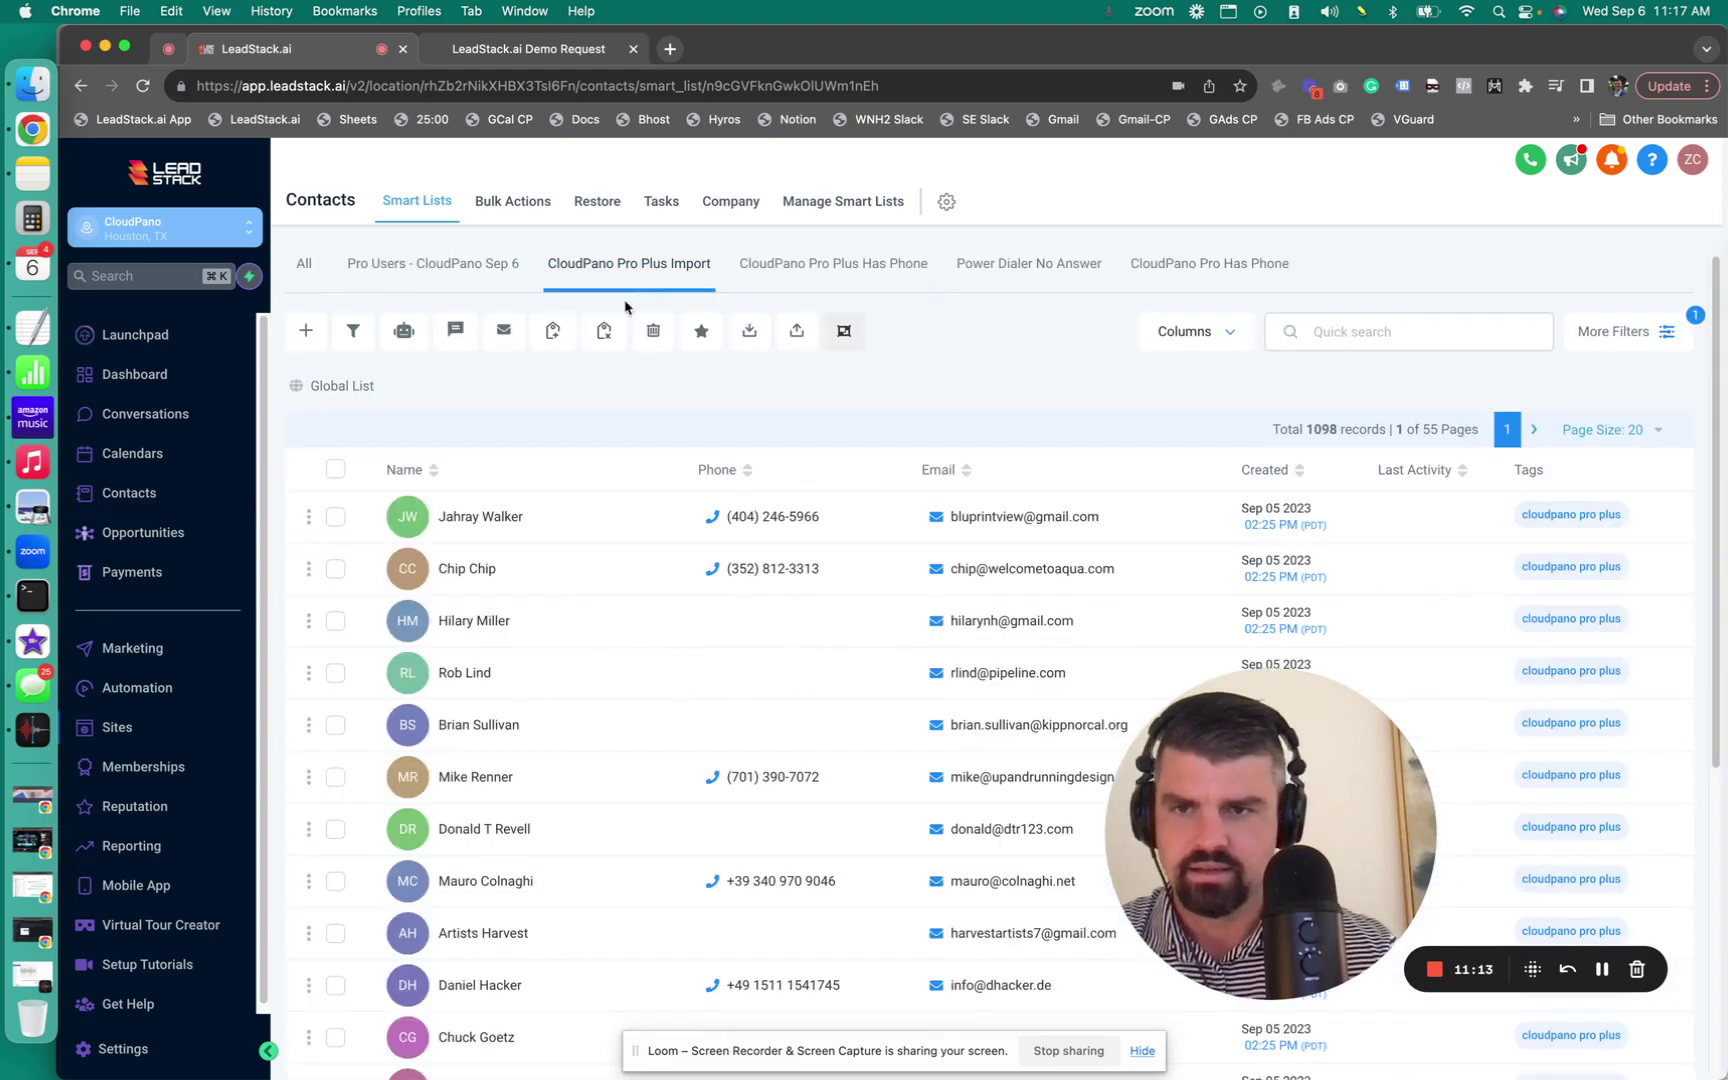
pyautogui.click(335, 468)
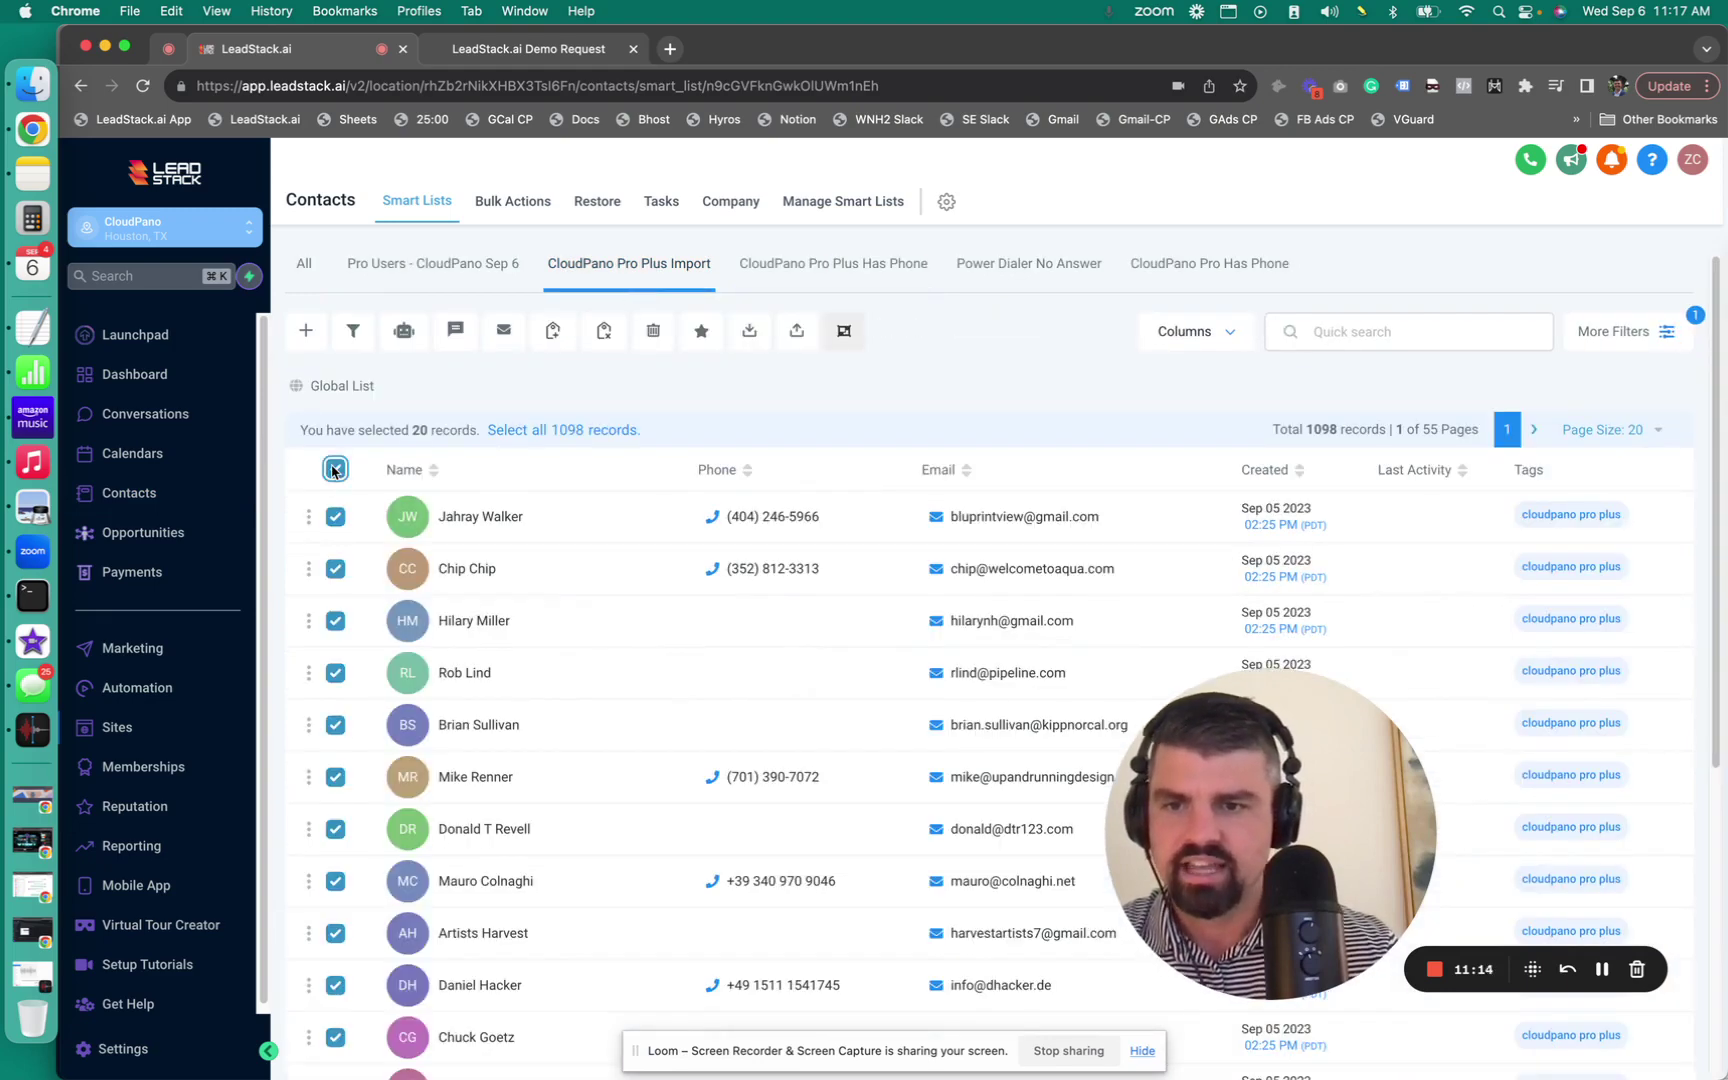
pyautogui.click(403, 331)
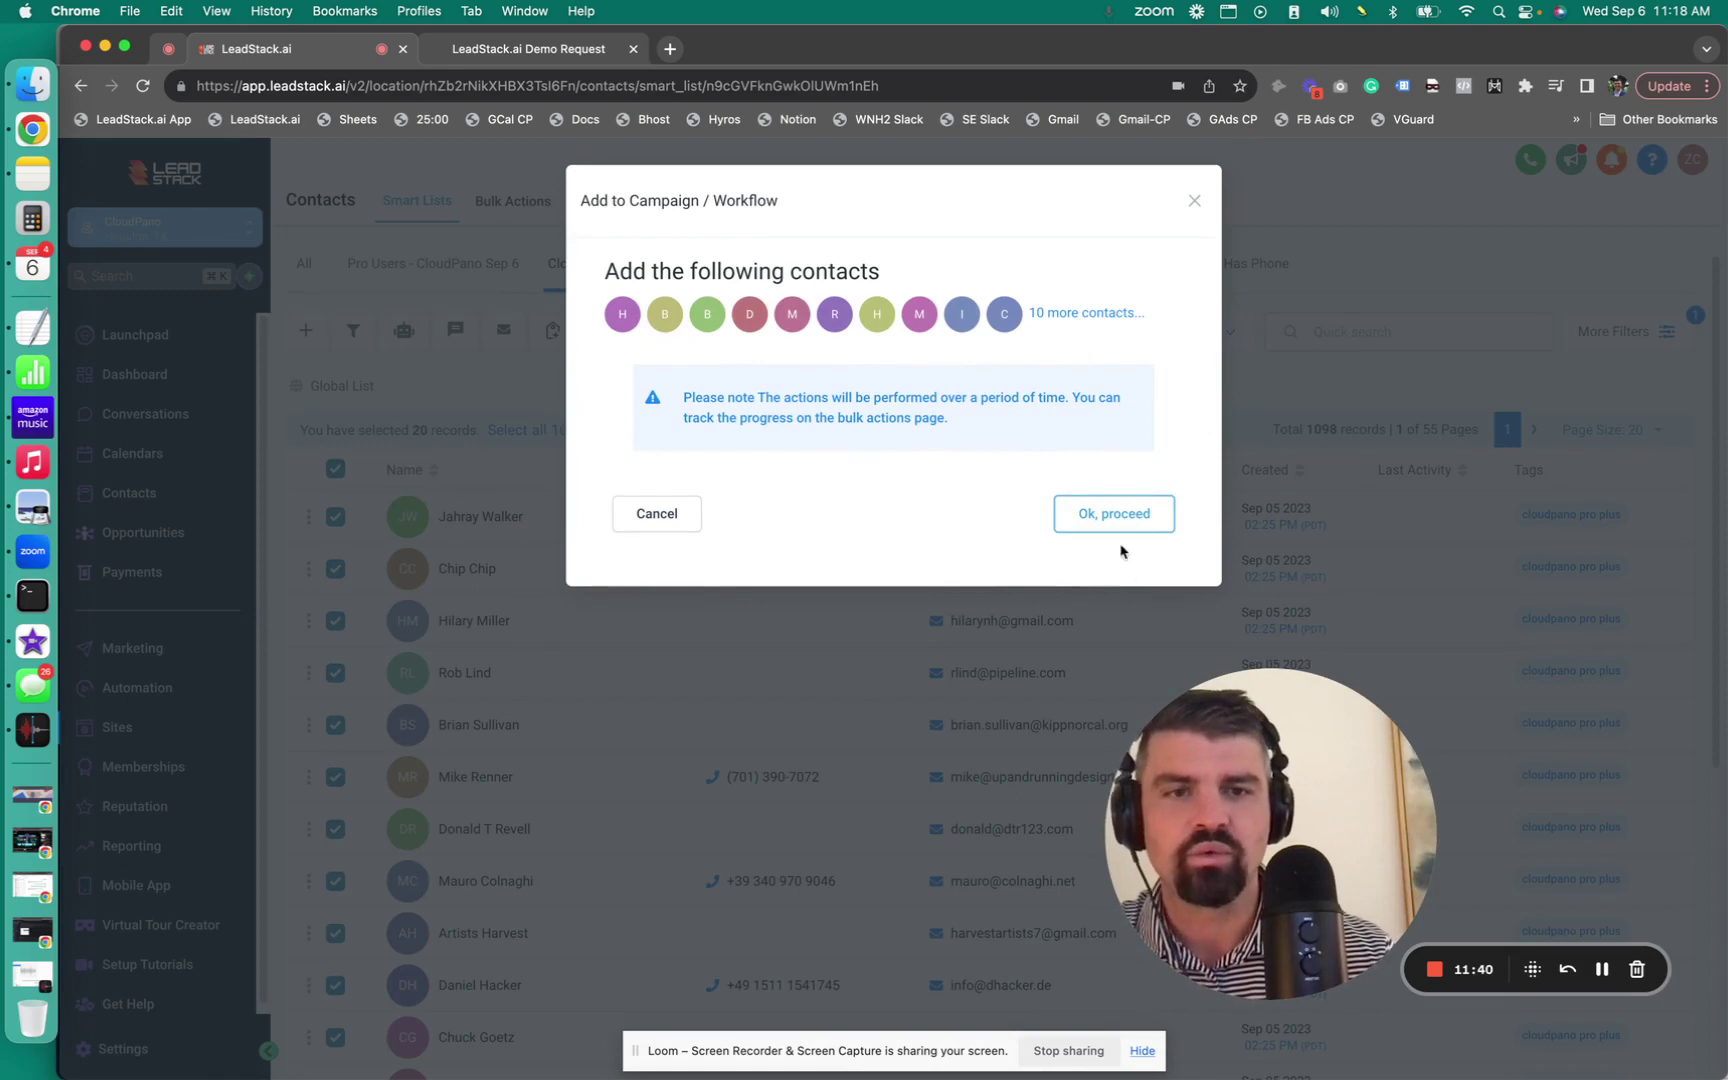
# Choose Workflow - COLD Emails 4. CloudPano To LeadStack and set Add in drip mode.
pyautogui.click(1116, 517)
pyautogui.click(768, 402)
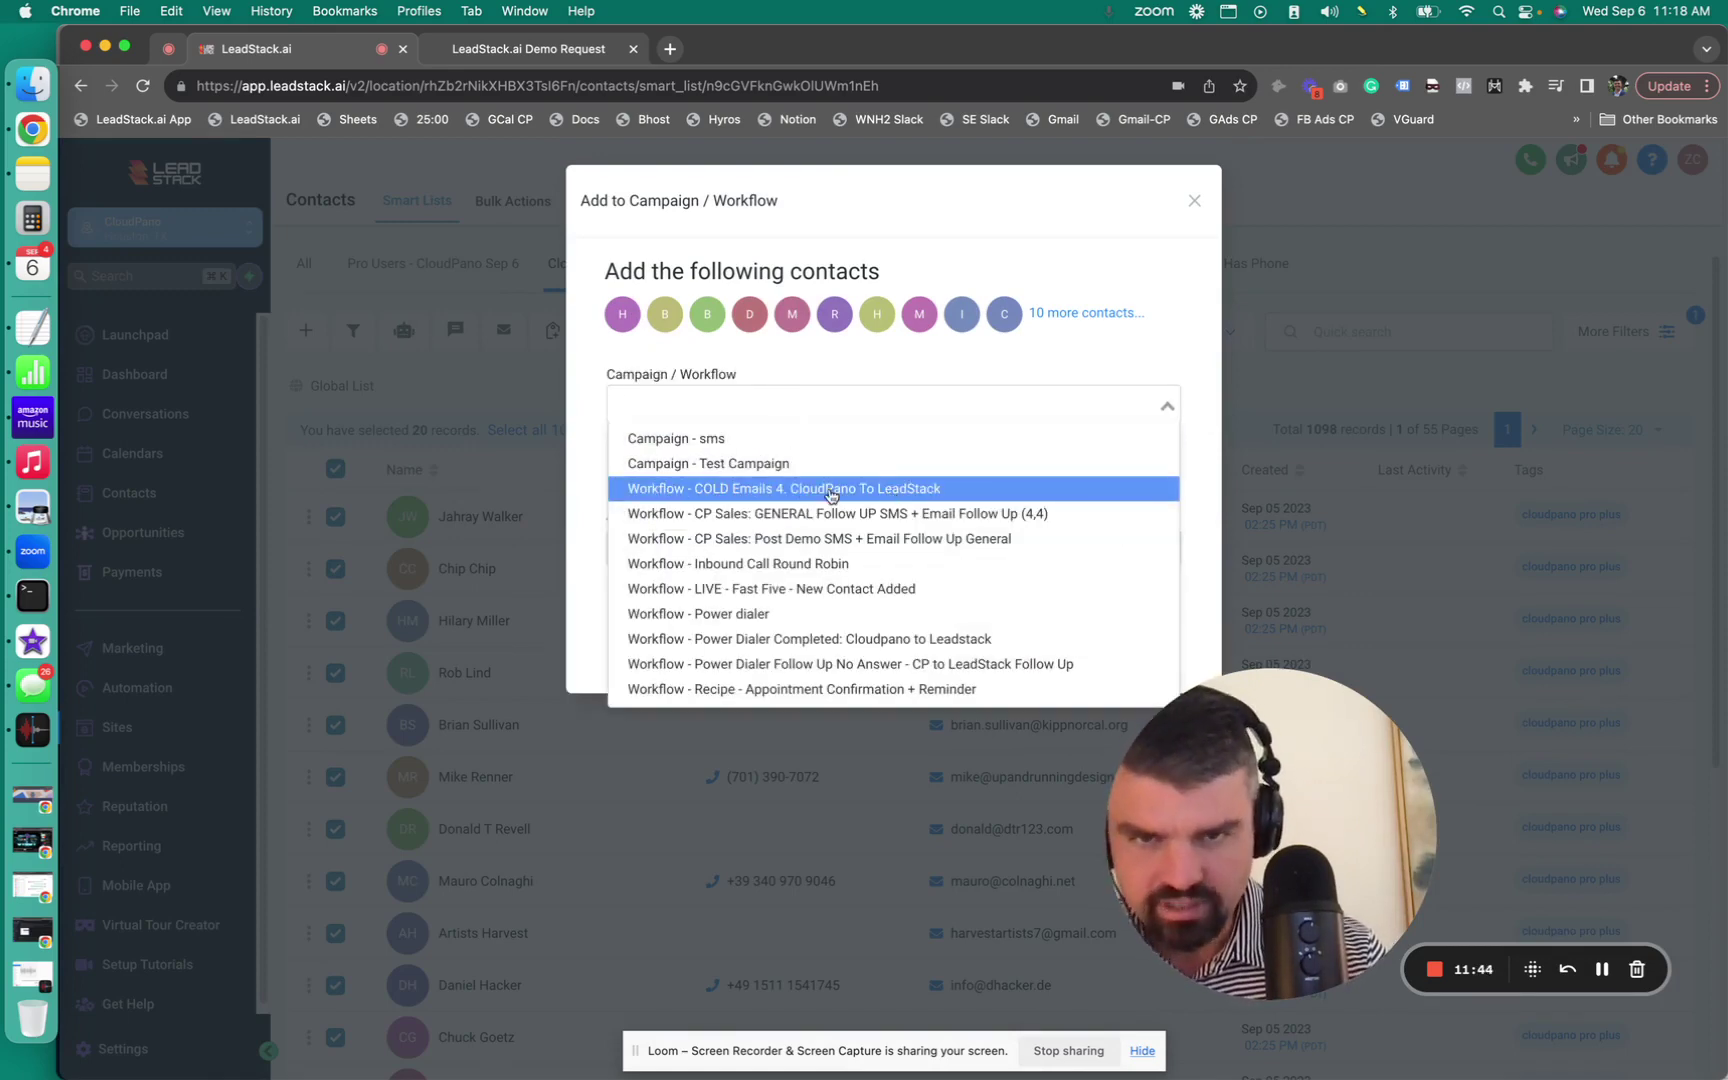
pyautogui.click(790, 489)
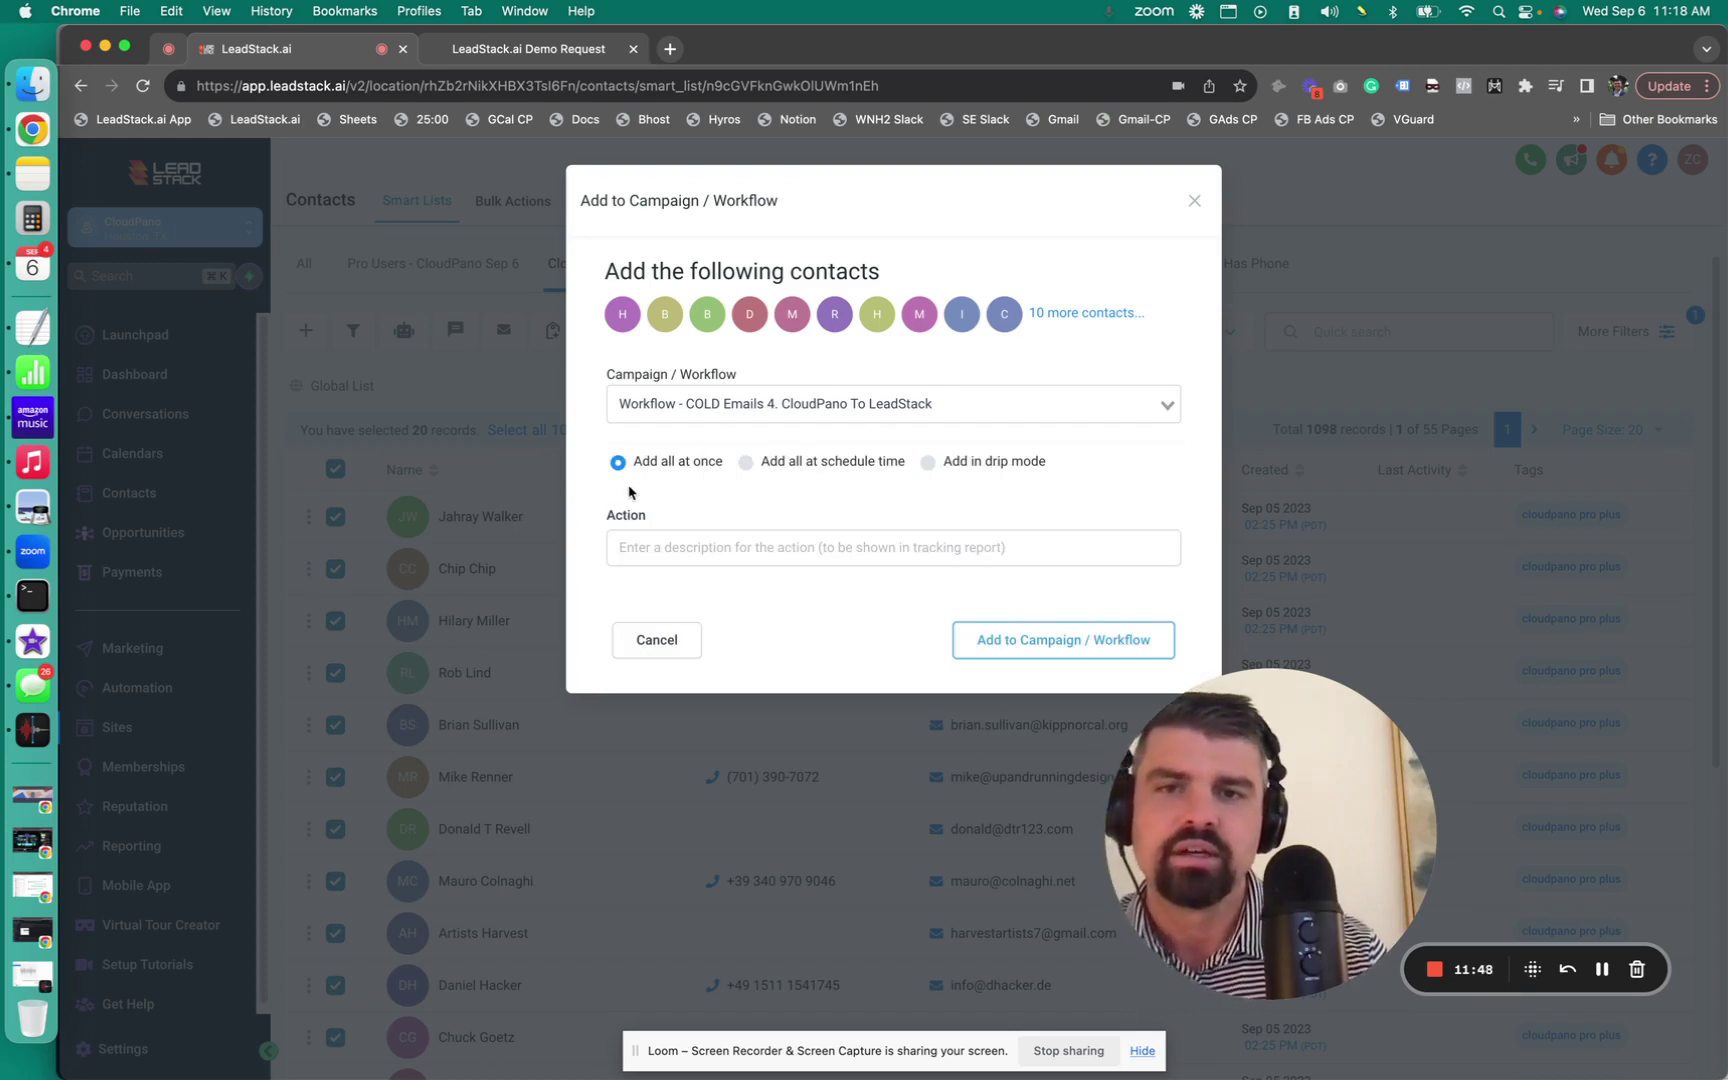
pyautogui.click(985, 467)
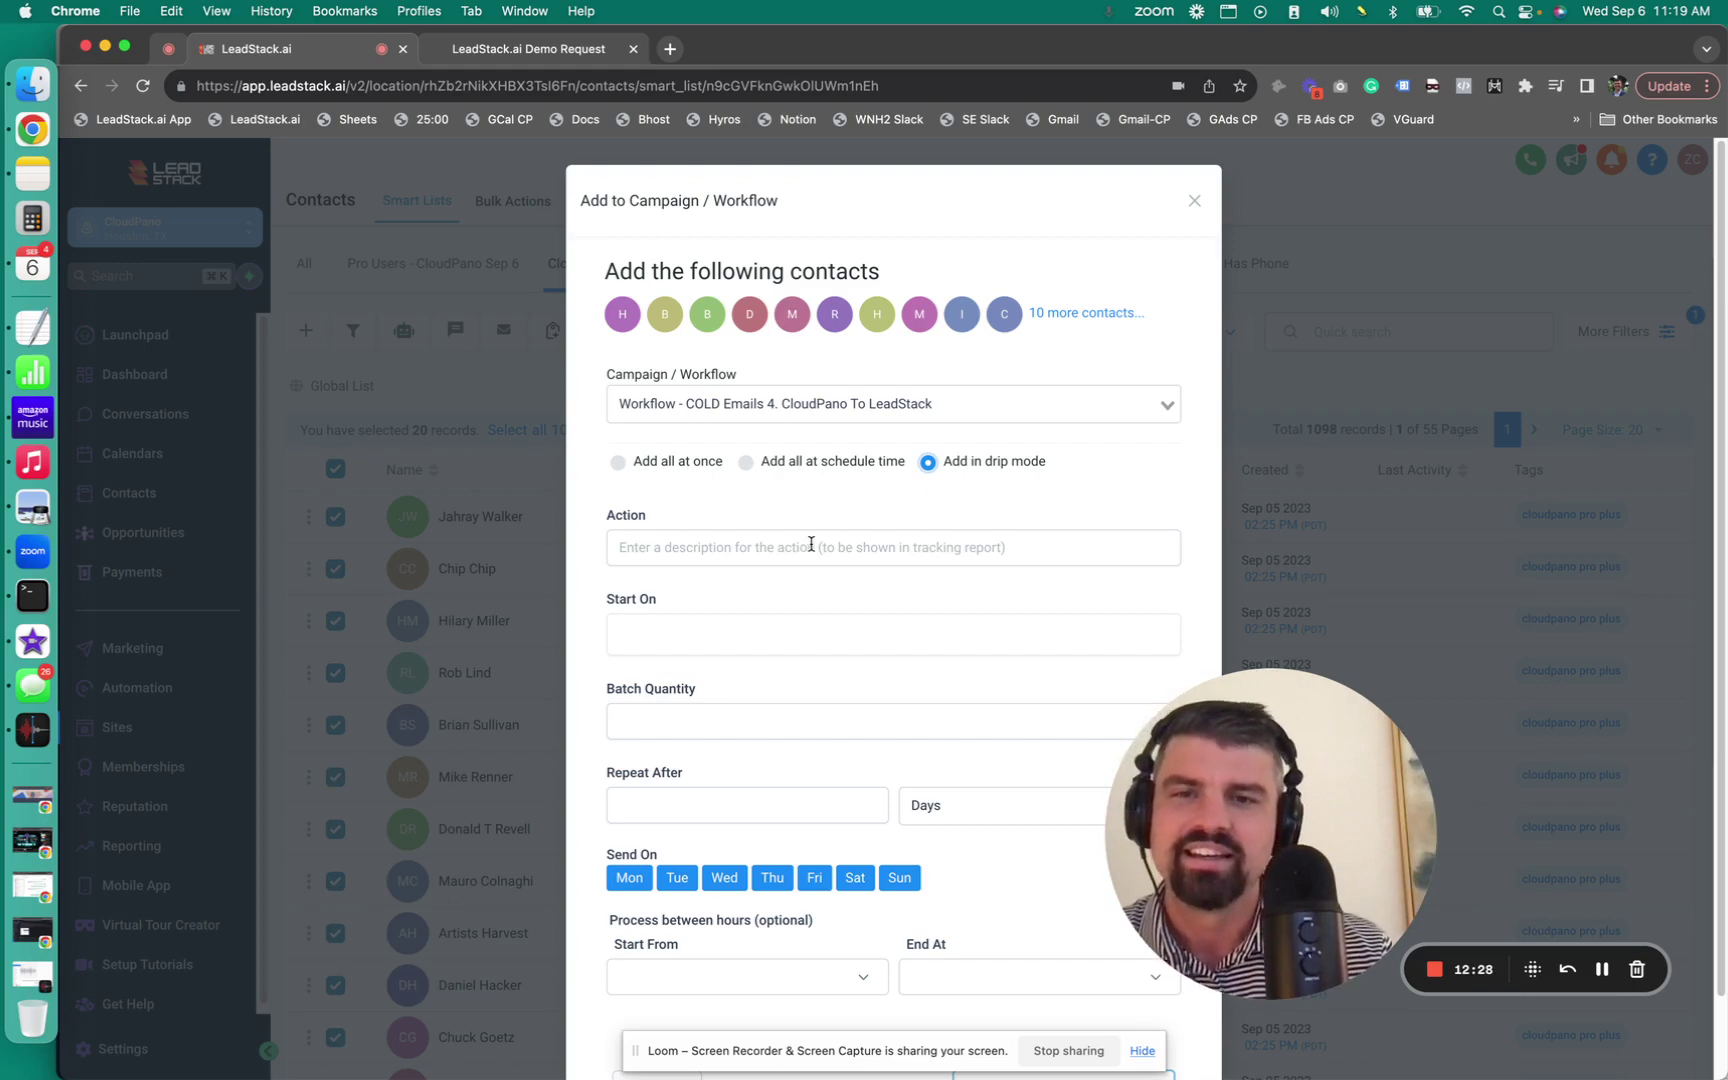
# Describe the action as 'cold drip cp to ls 1 test' and start it on 6 September.
pyautogui.click(816, 546)
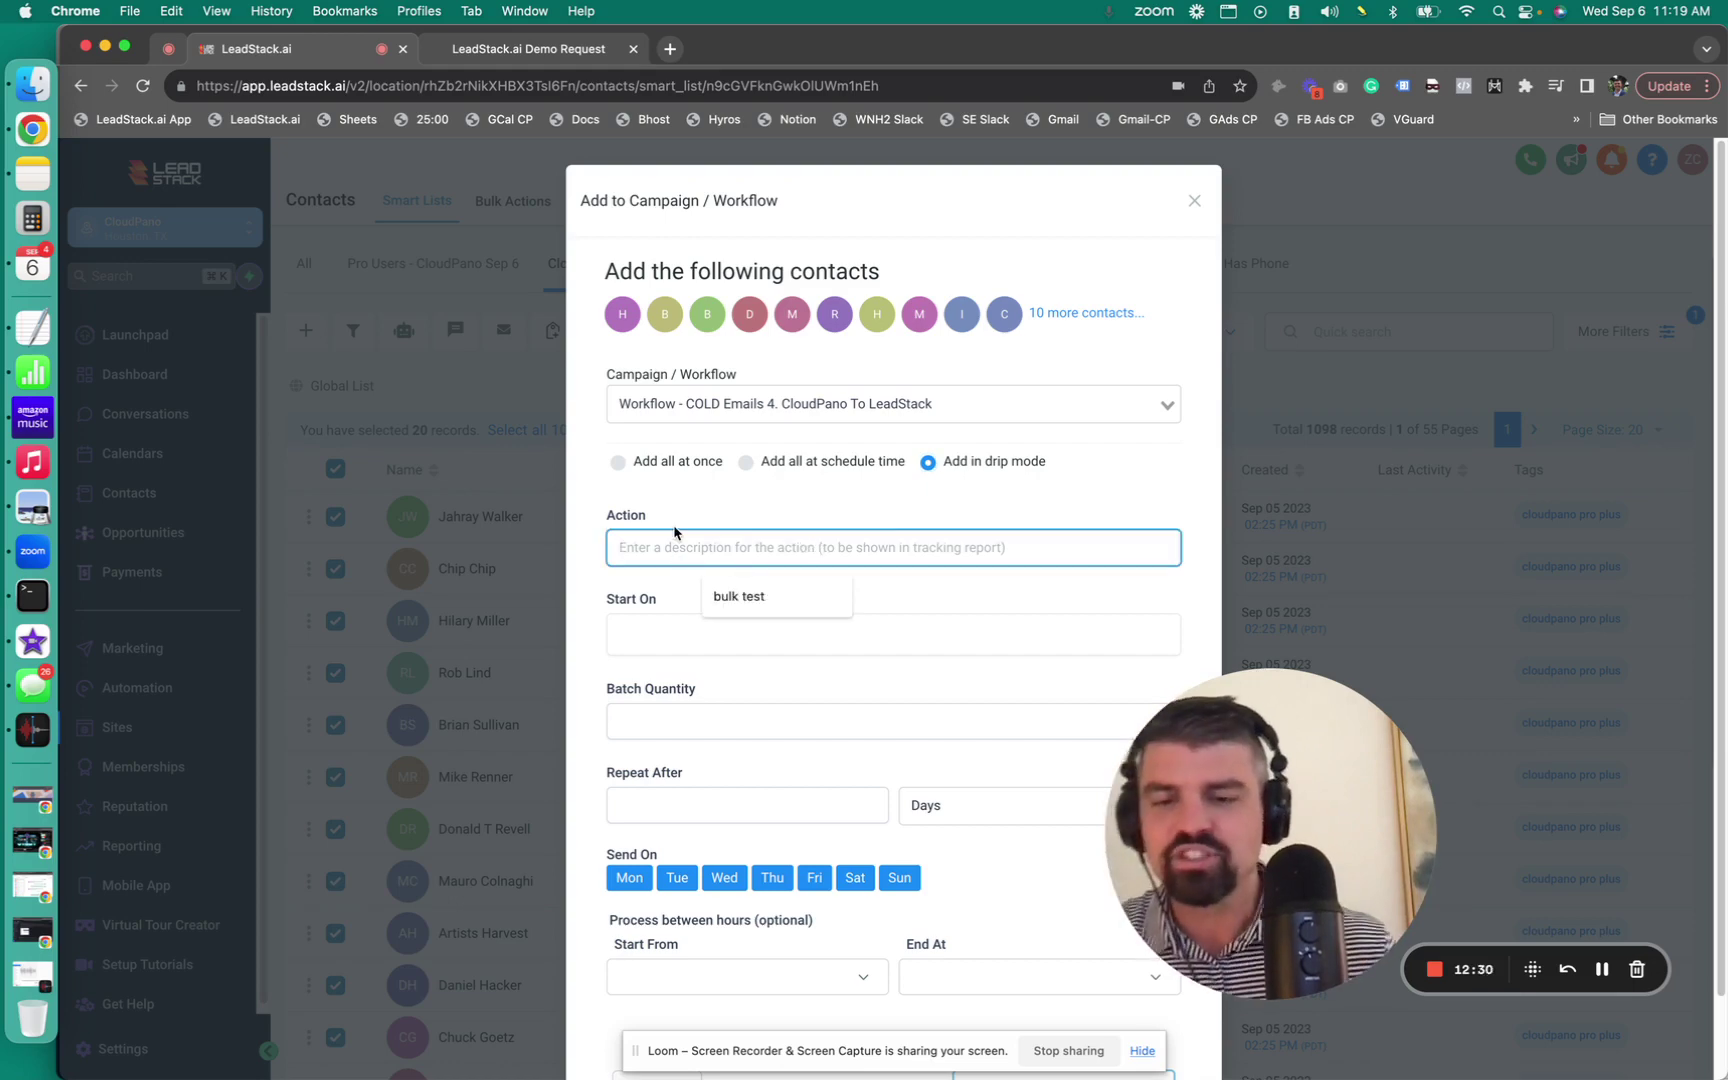
pyautogui.write('cold')
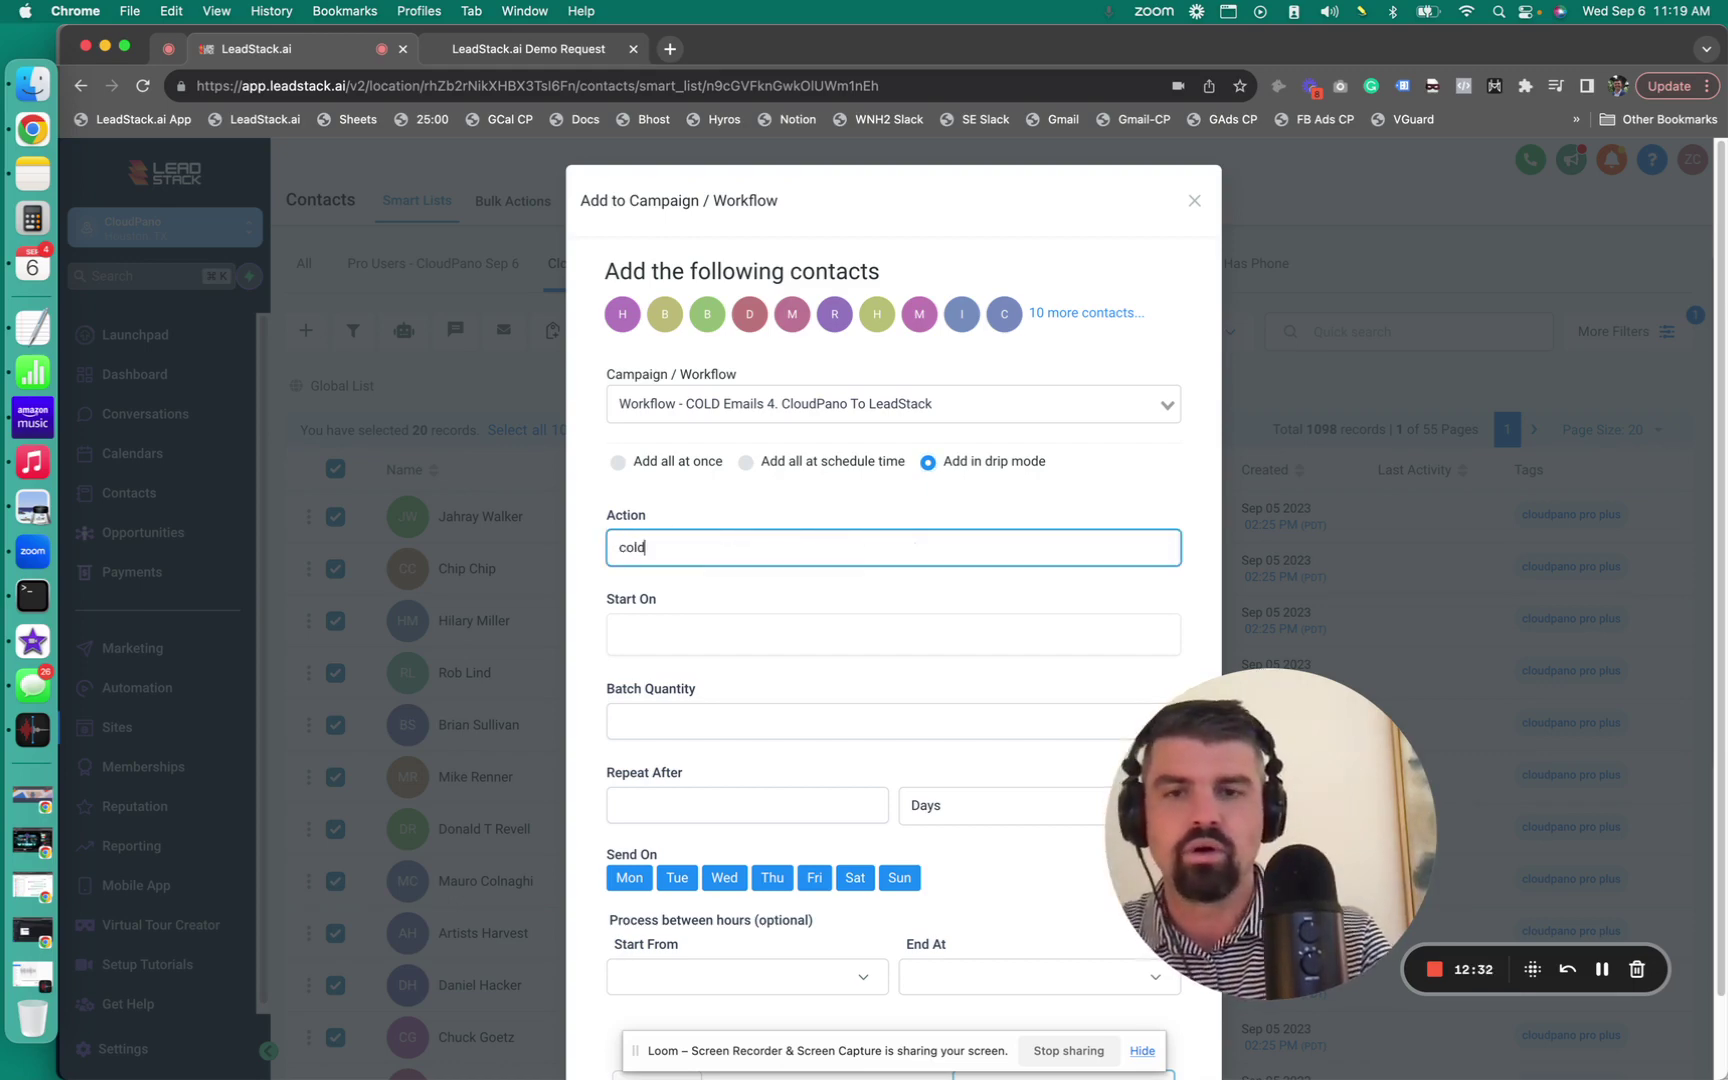
pyautogui.write(' drip cp to ls 1')
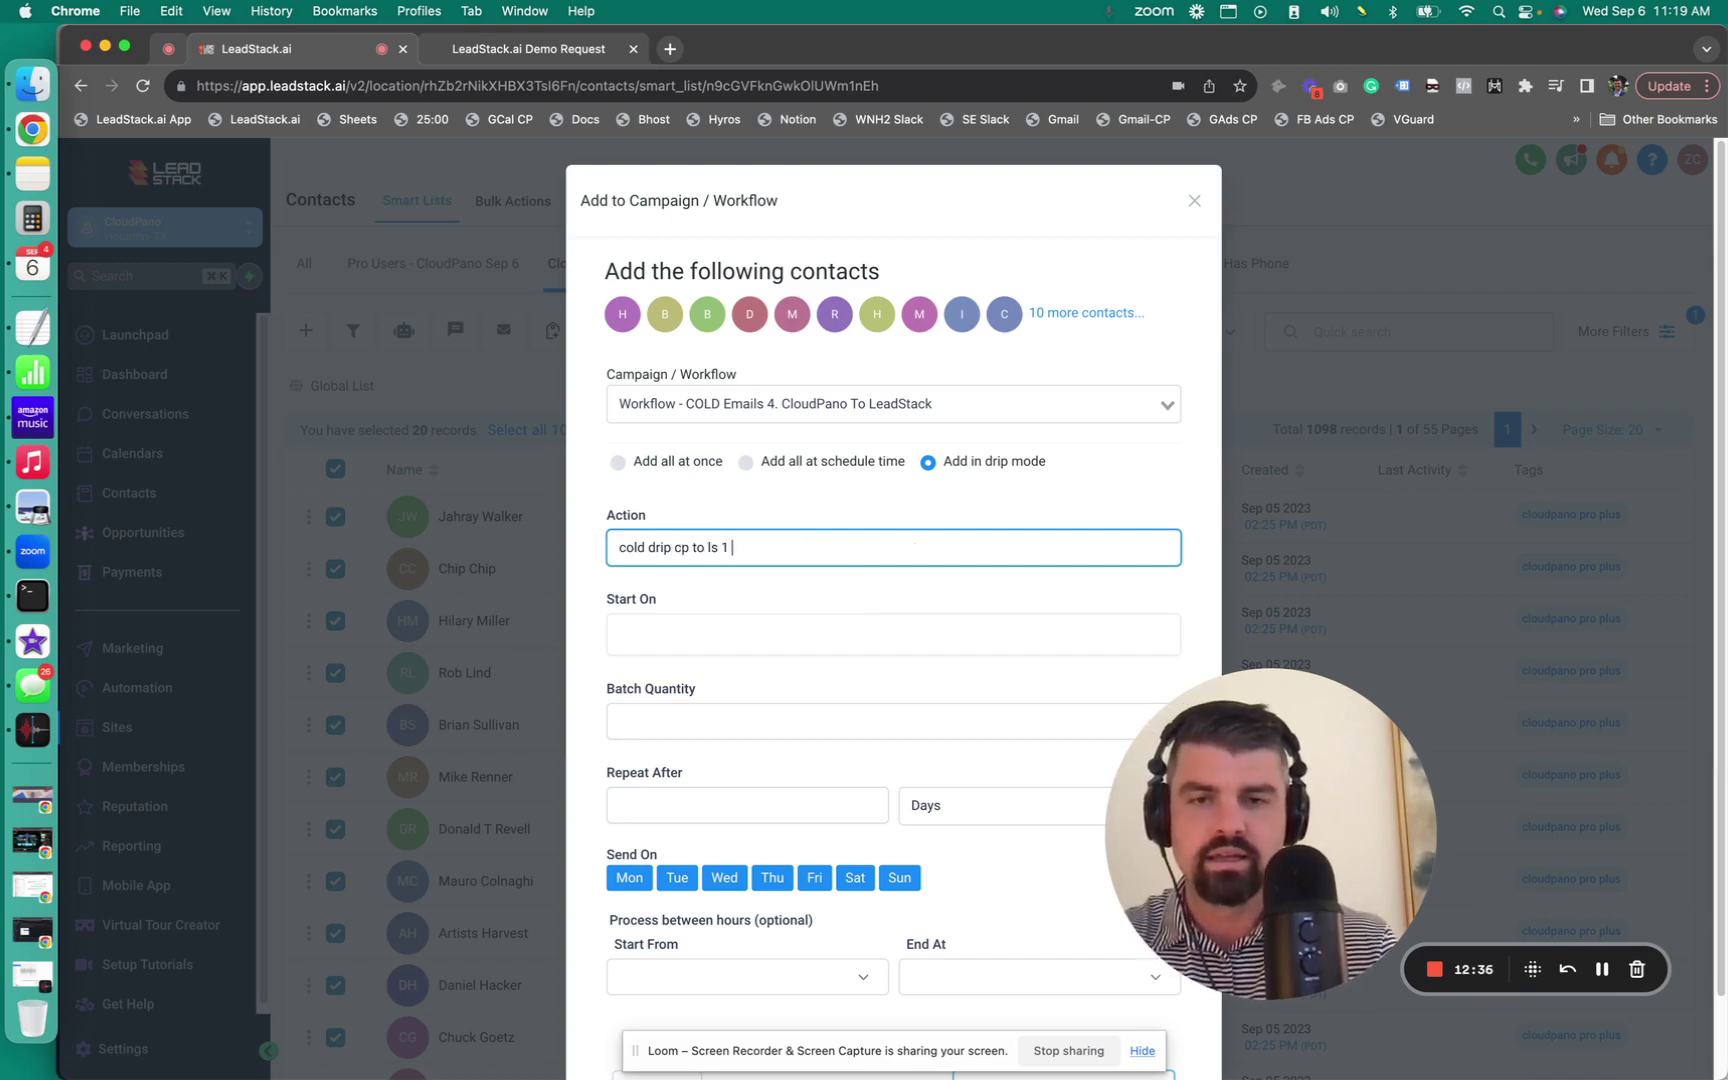
pyautogui.write(' test')
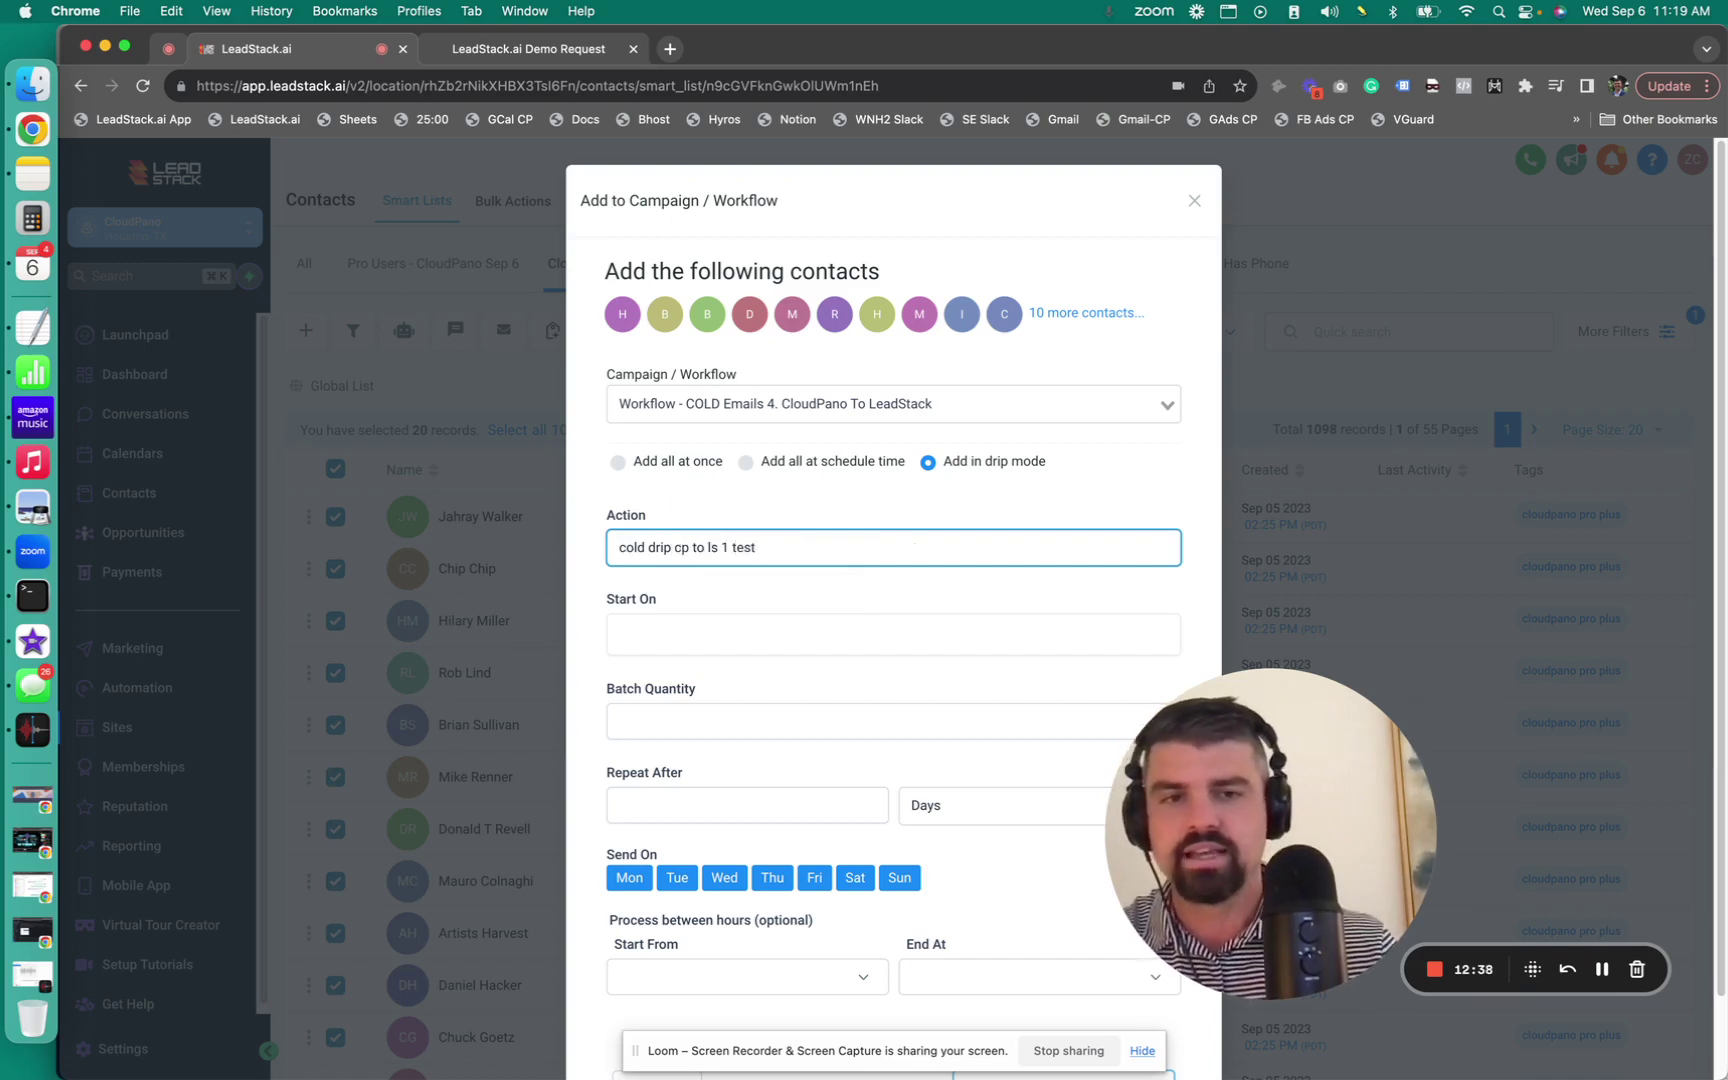
pyautogui.click(617, 634)
pyautogui.click(749, 434)
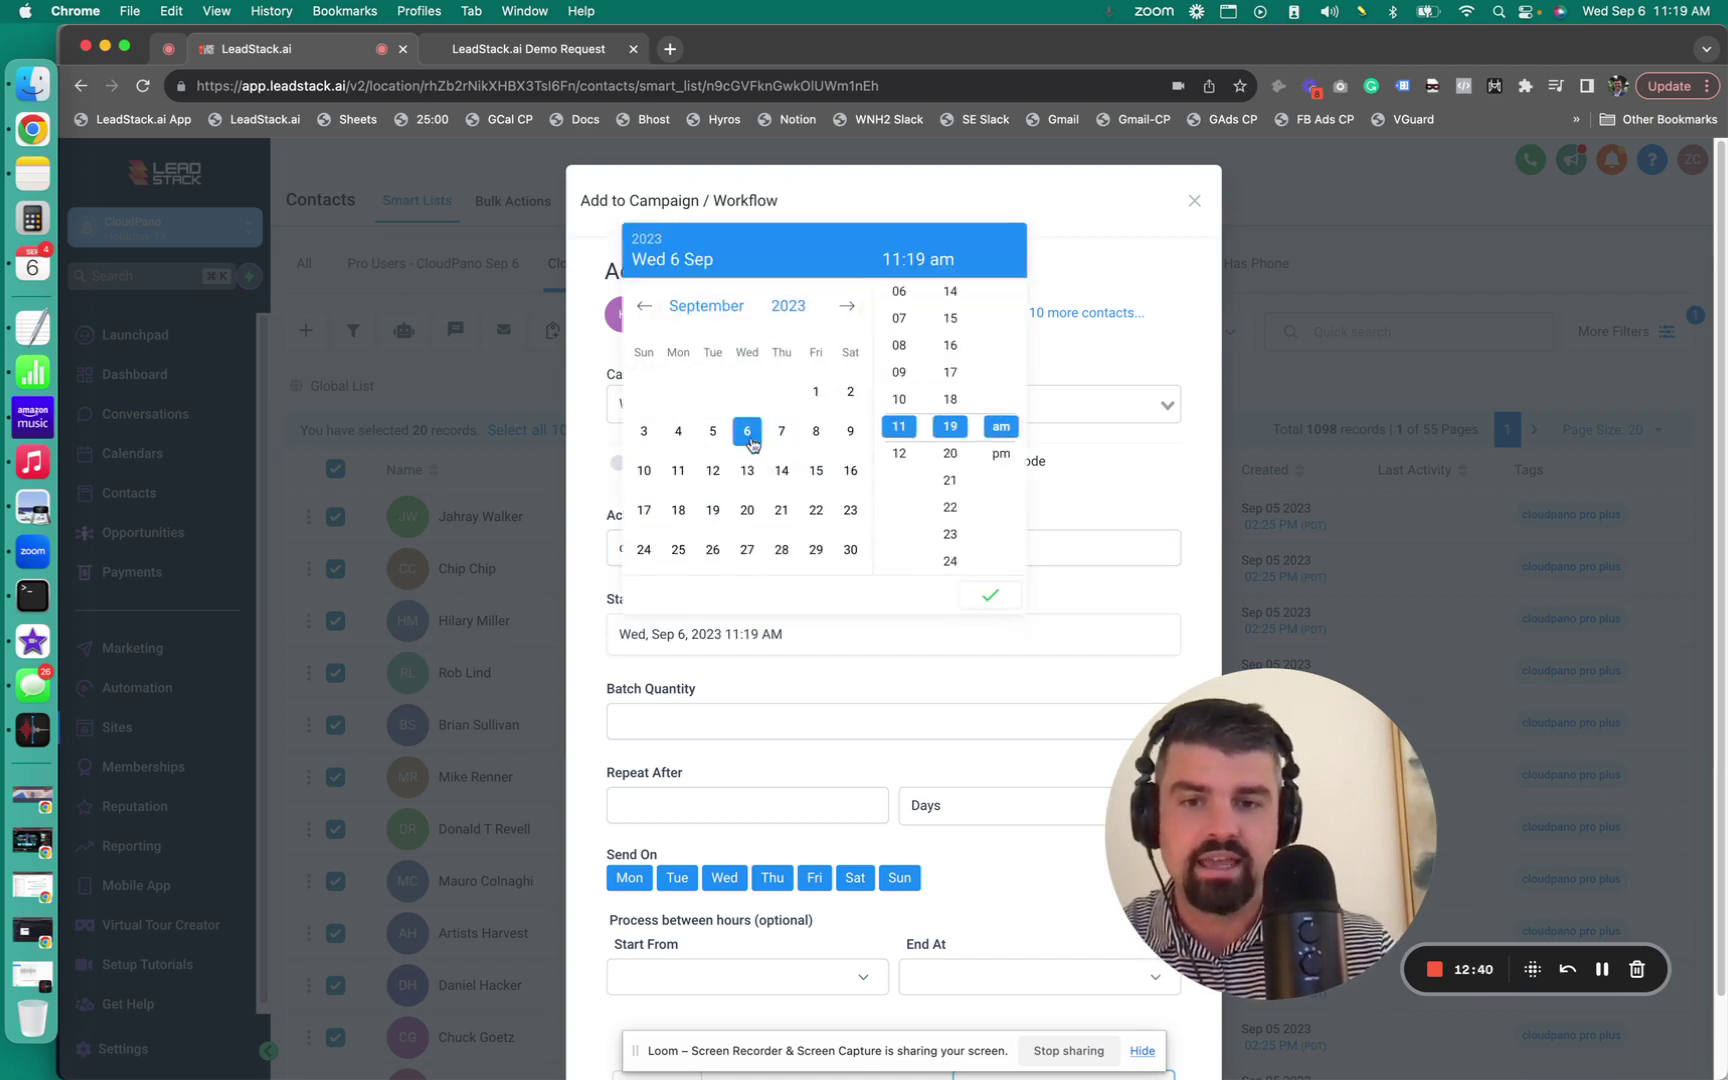
pyautogui.click(990, 596)
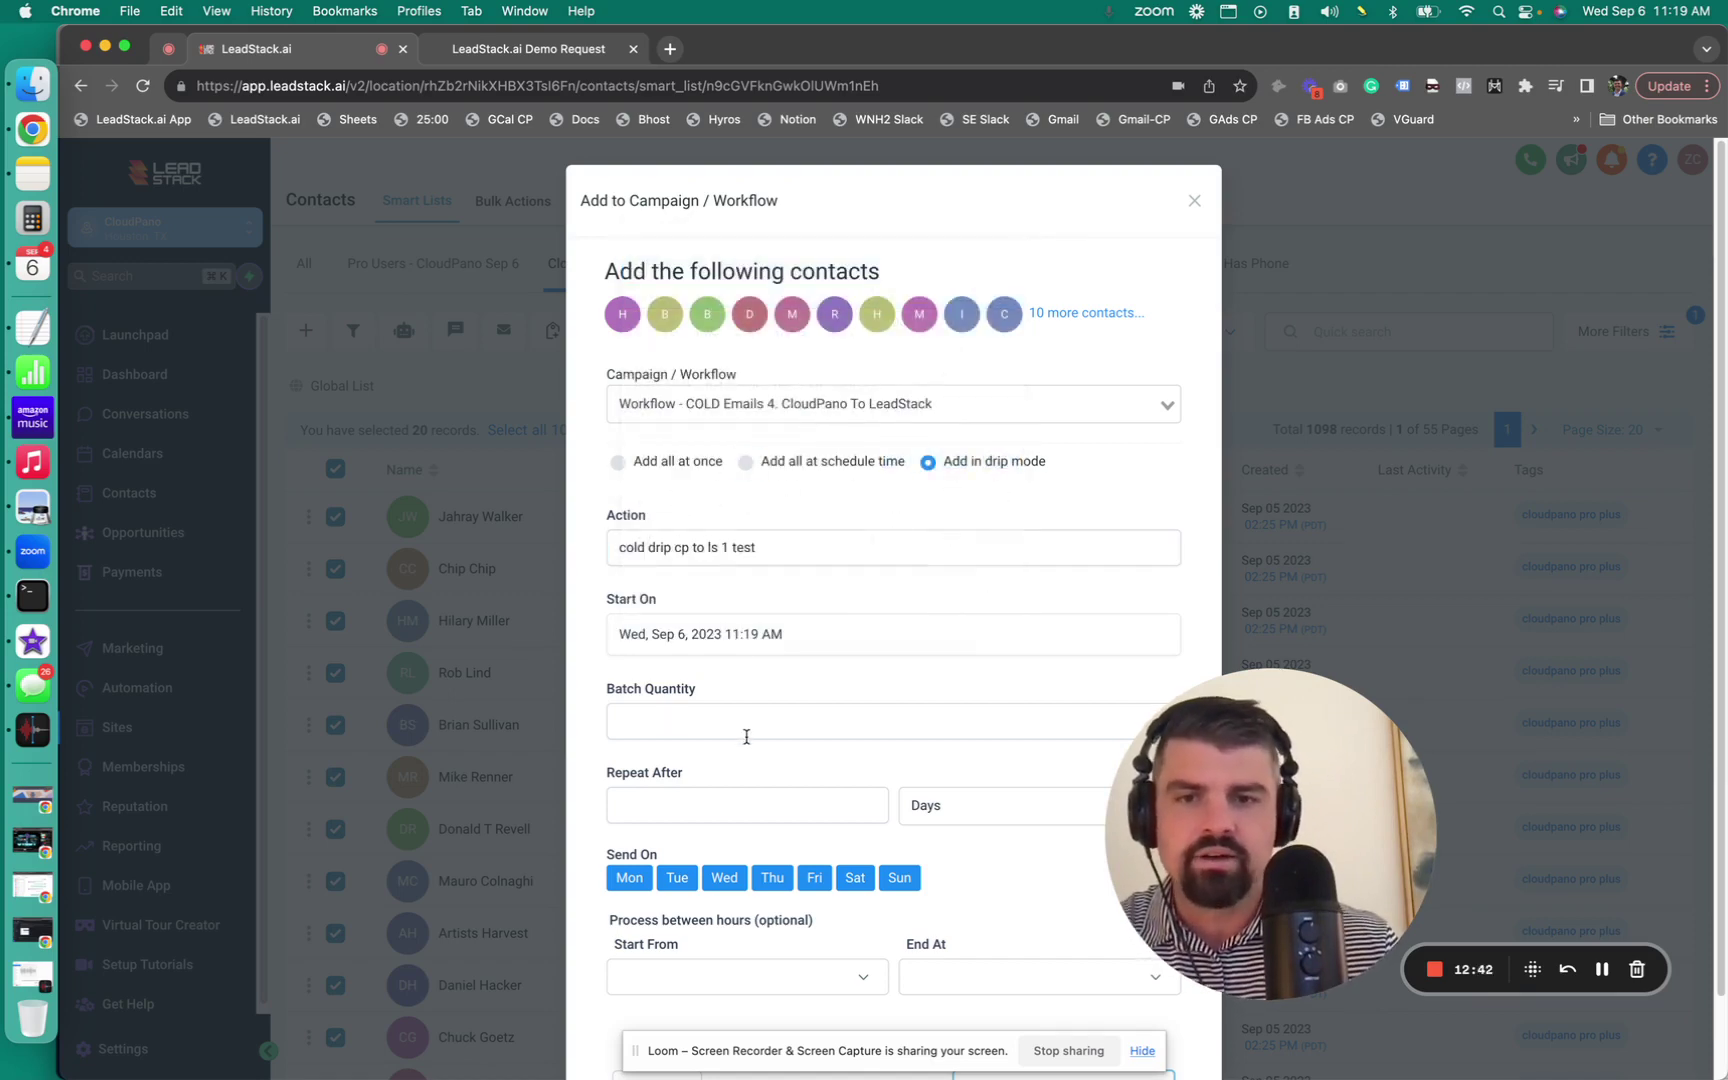
# Set the batch quantity to 50, repeating every 1 day.
pyautogui.click(746, 722)
pyautogui.write('50')
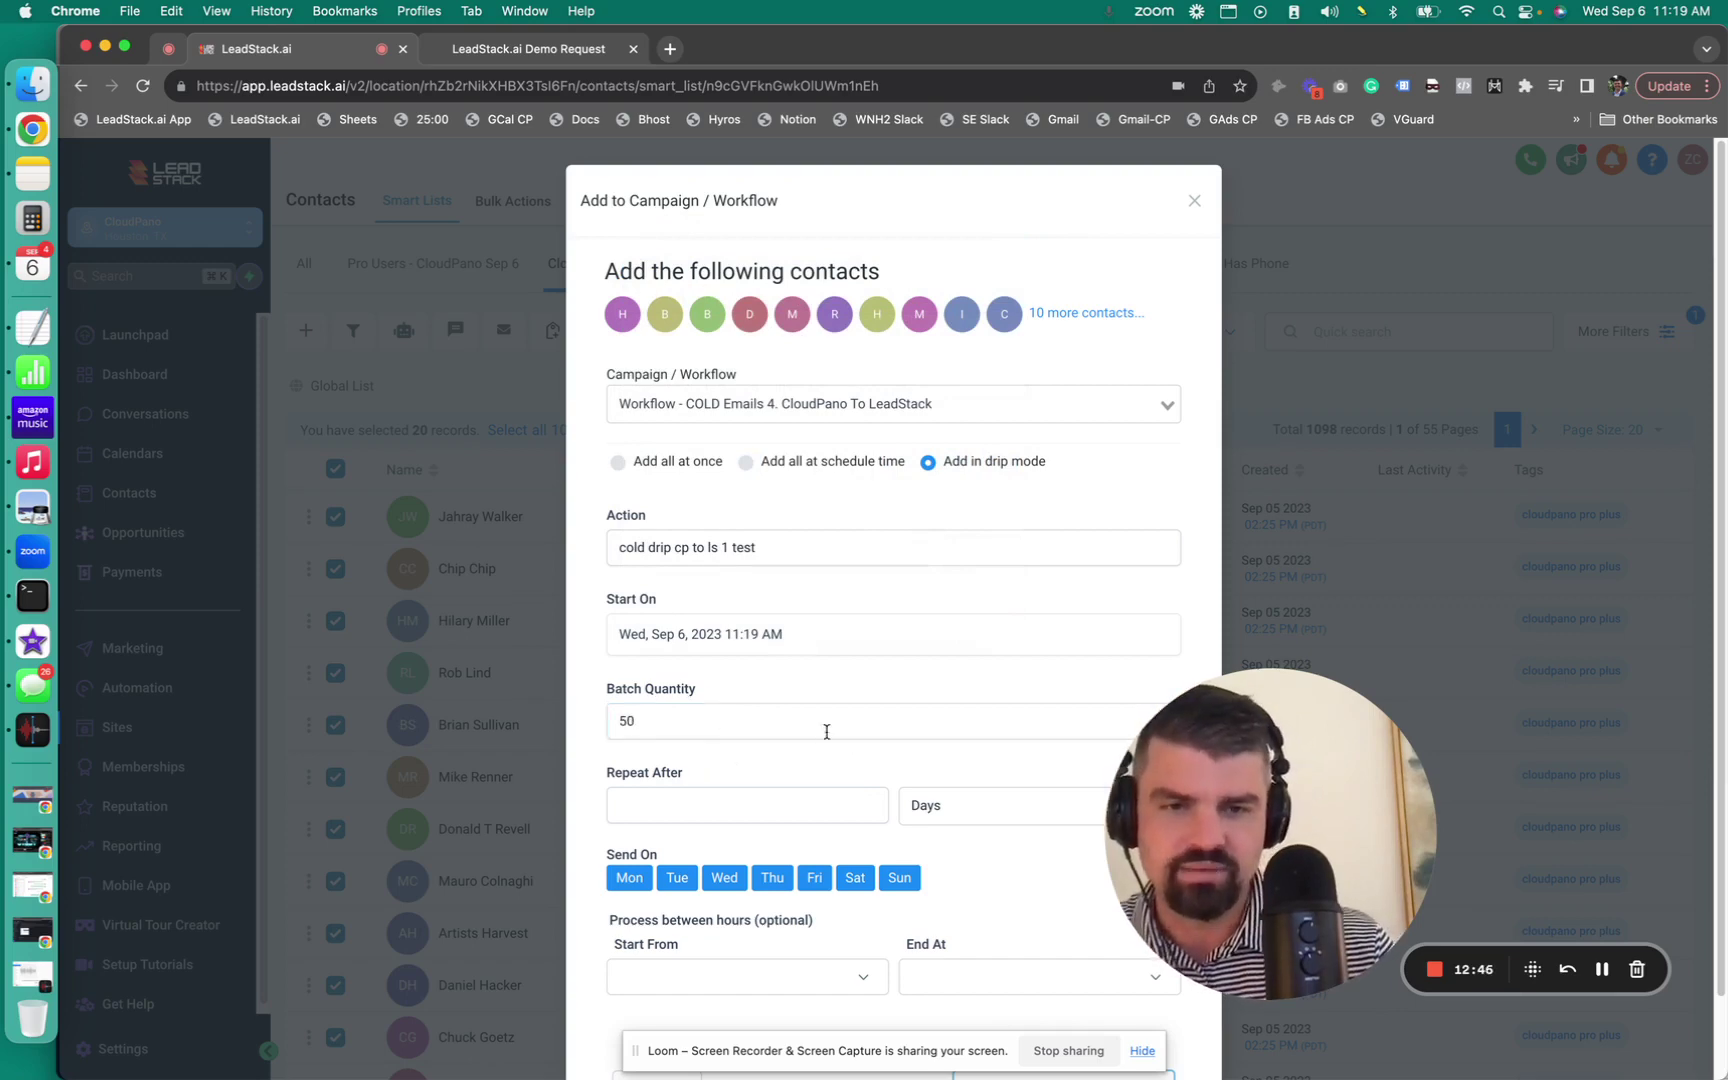
pyautogui.scroll(-2, 826, 731)
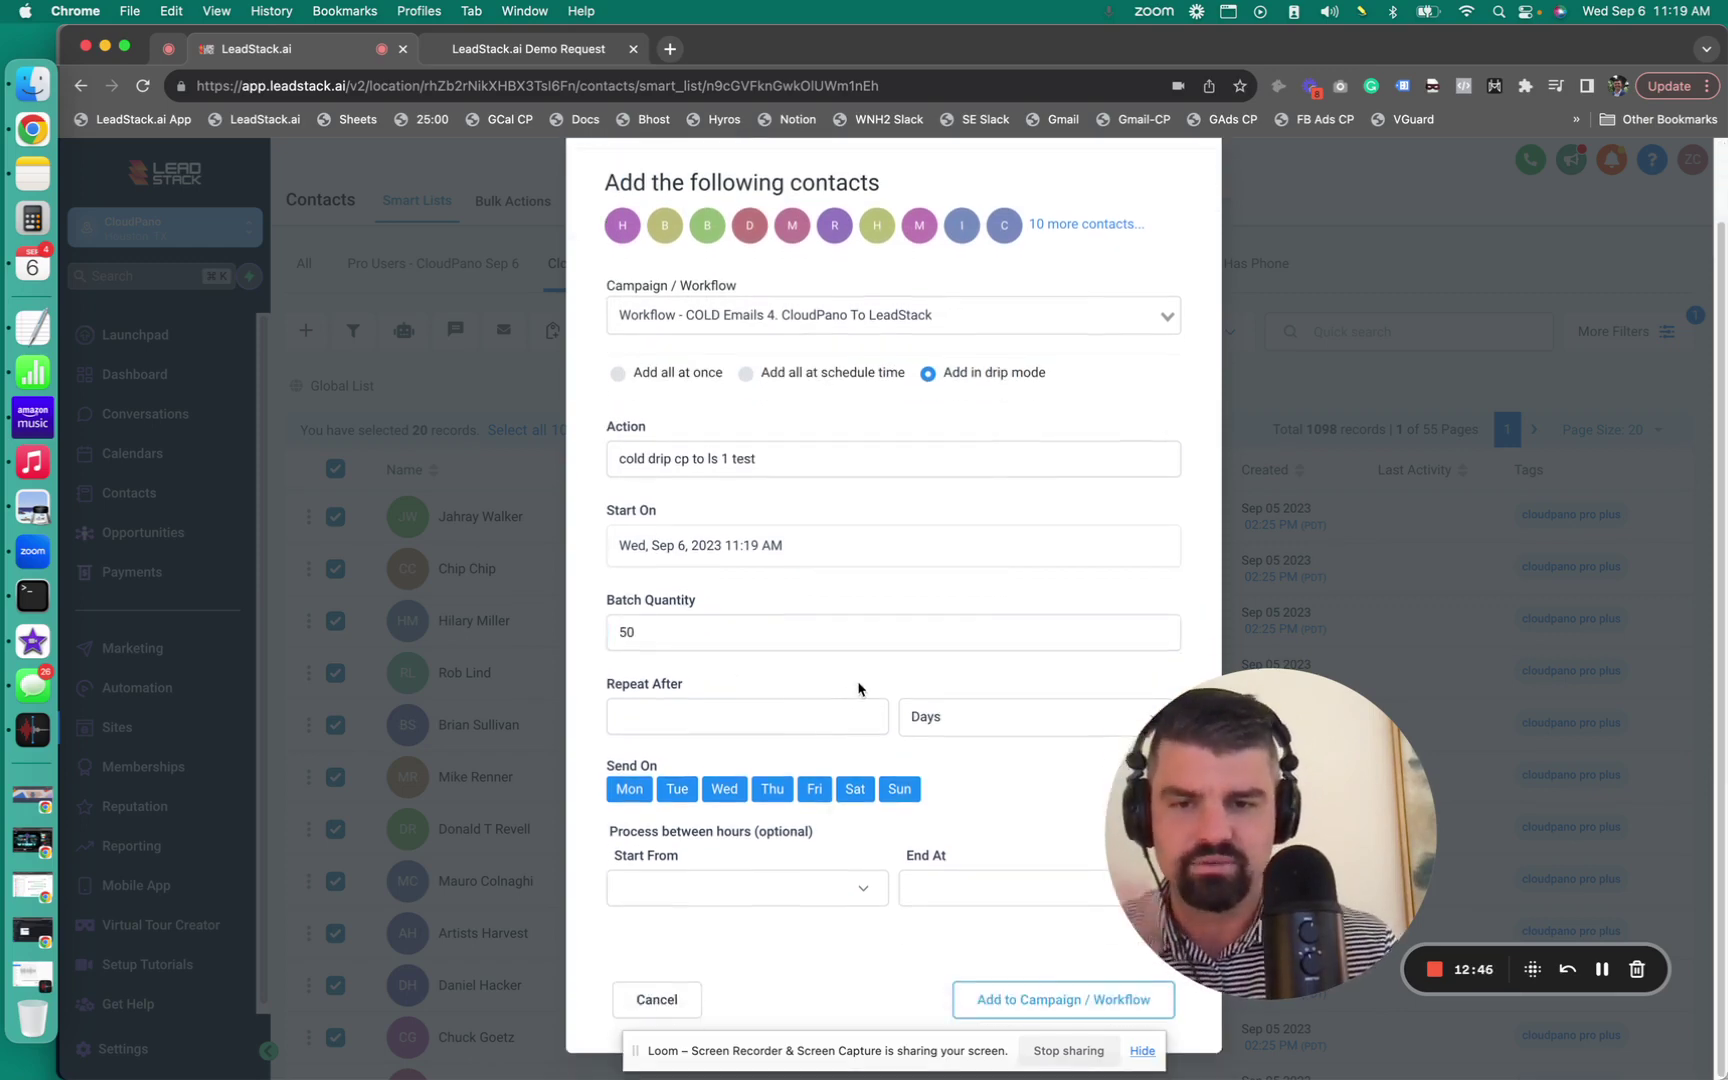
pyautogui.click(818, 709)
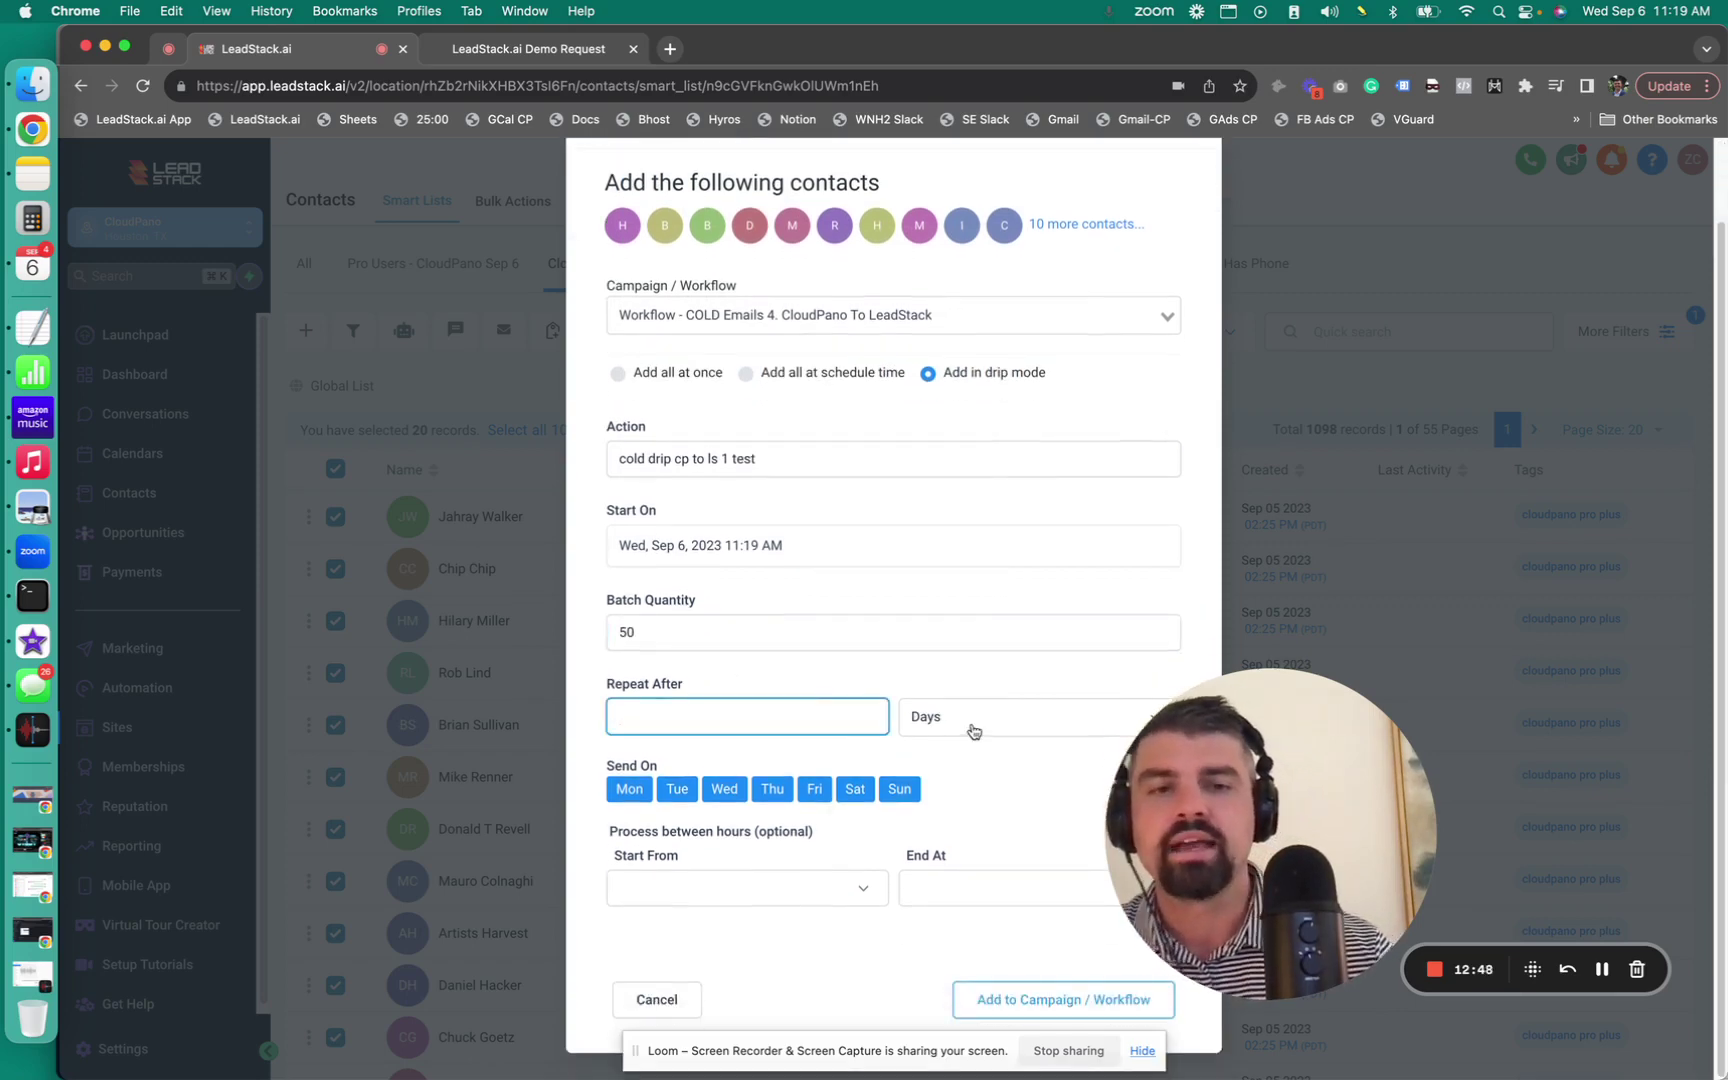
pyautogui.click(974, 716)
pyautogui.click(821, 708)
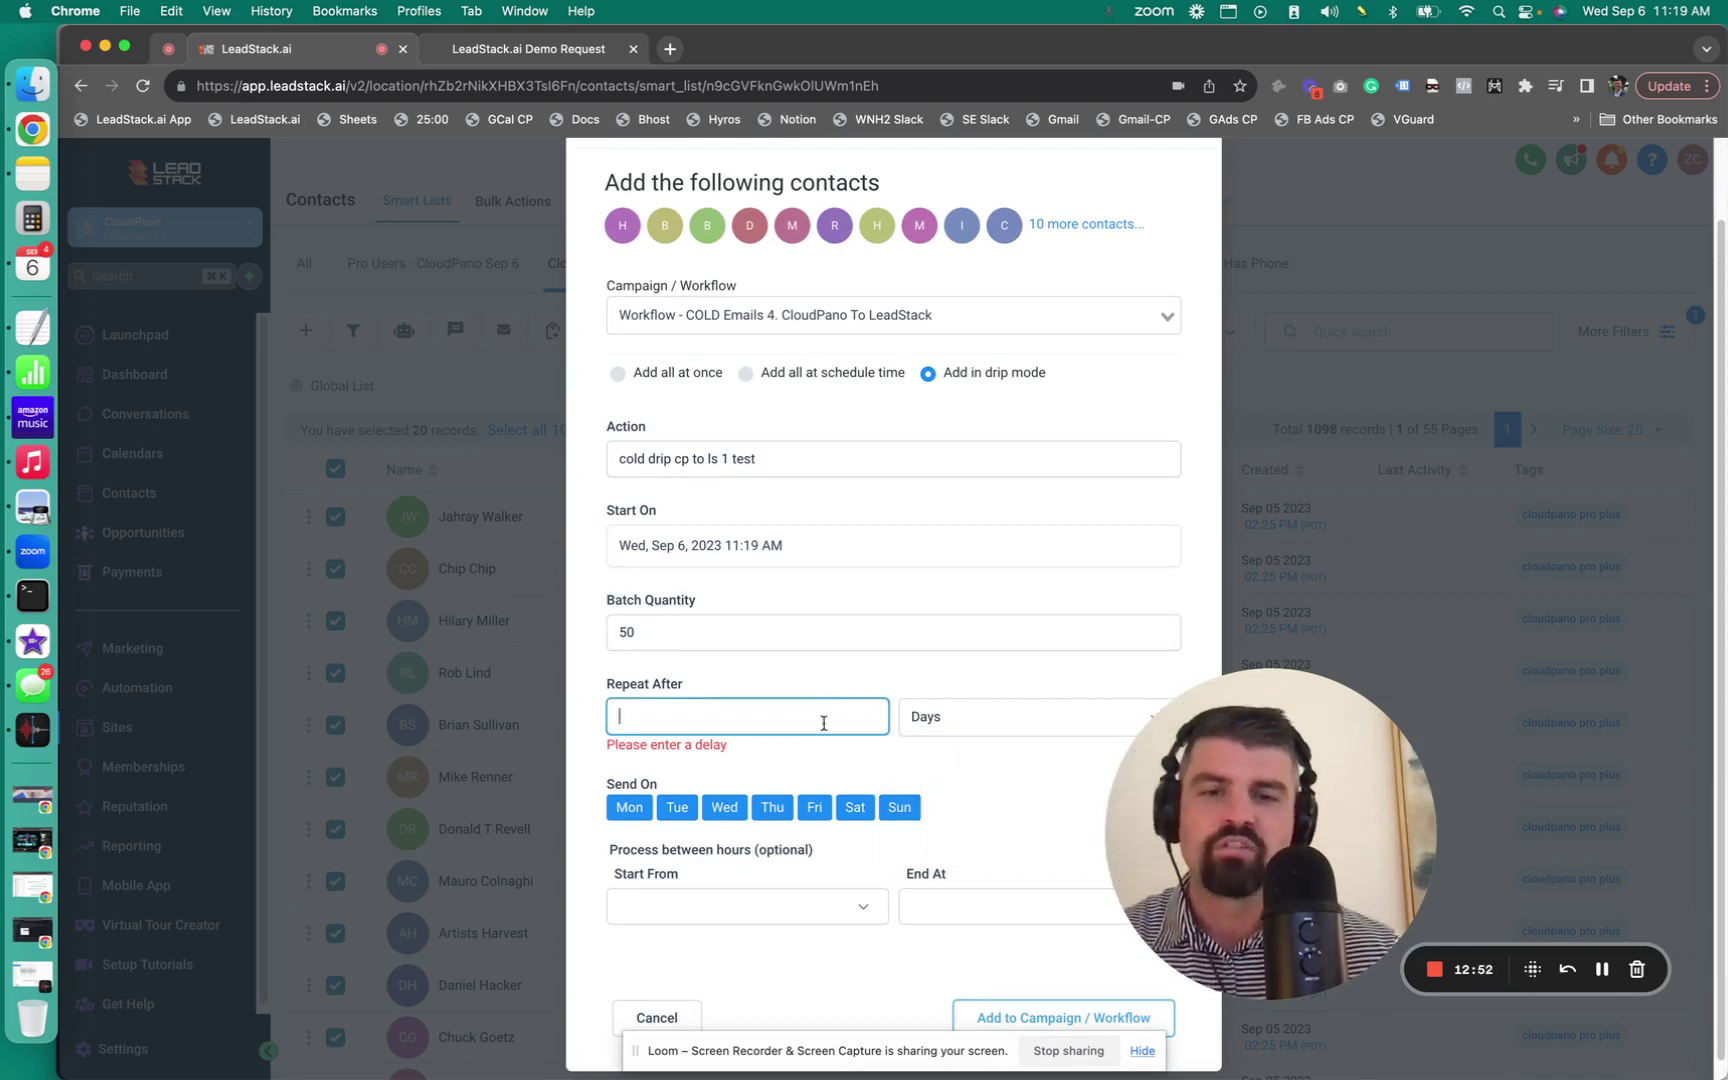
pyautogui.write('1')
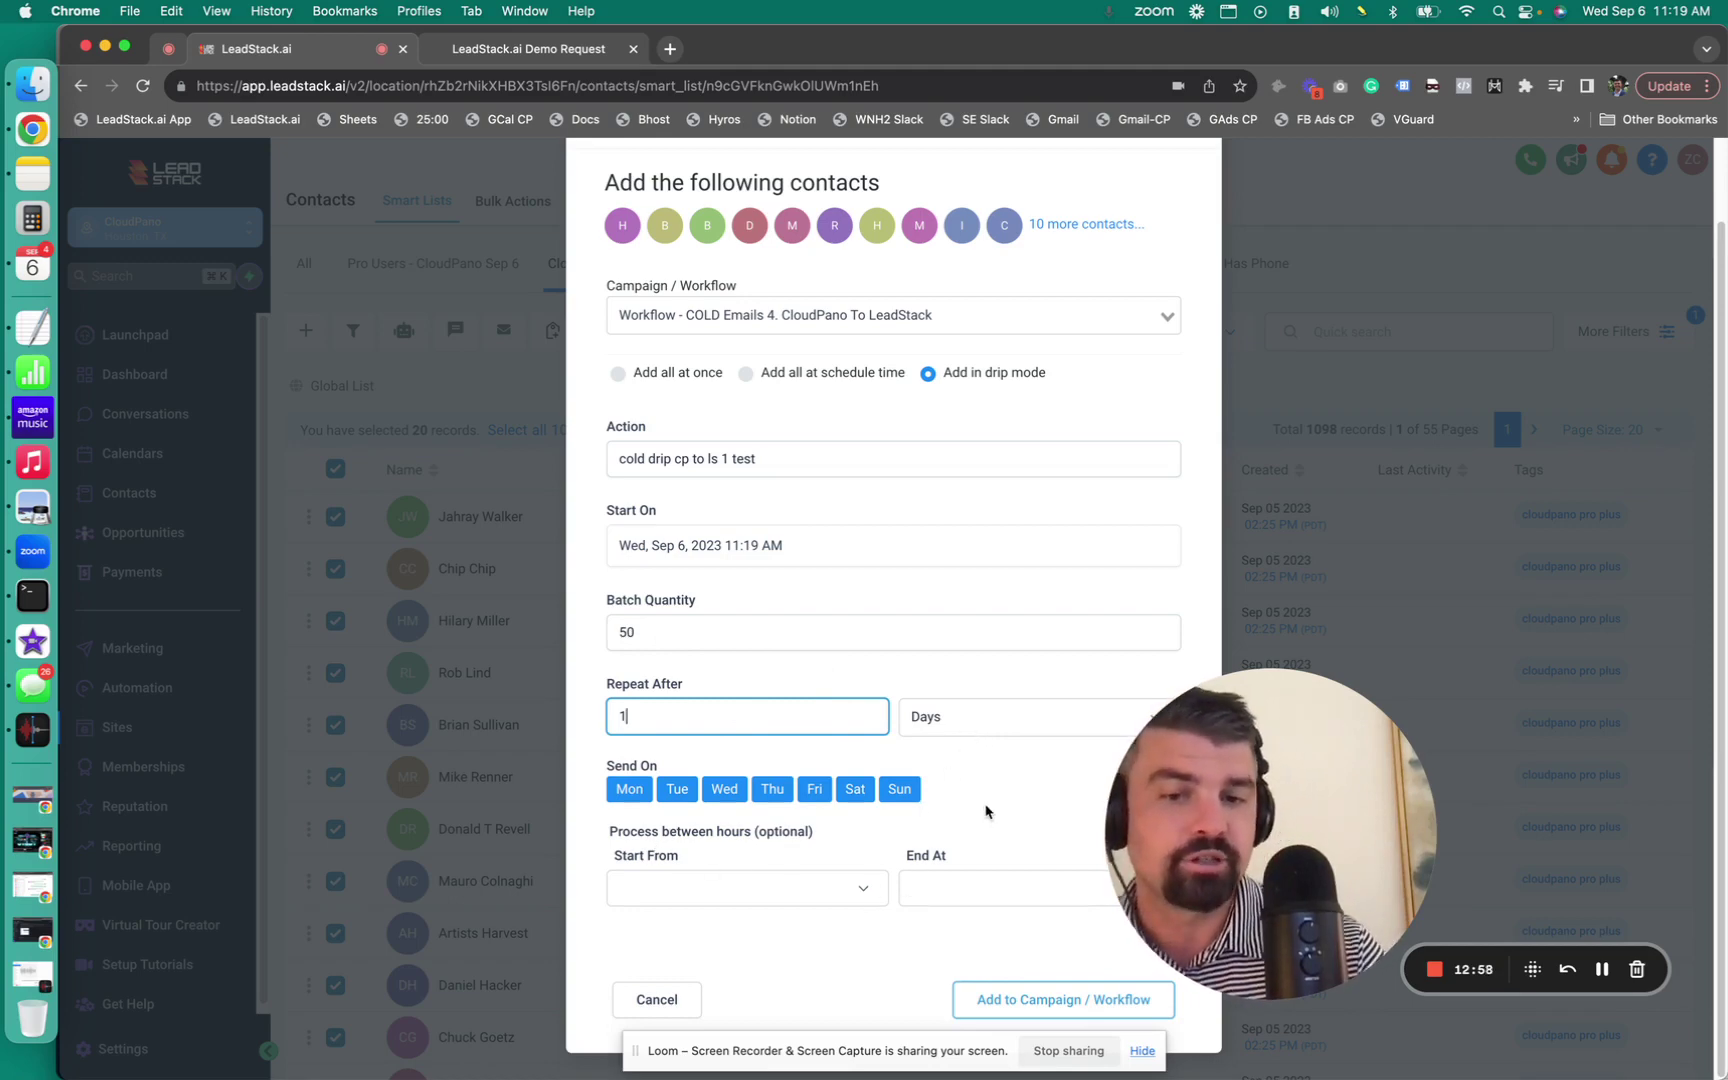
# Limit sending hours to start at 09:00 am and end at 05:00 am.
pyautogui.click(847, 882)
pyautogui.scroll(-10, 812, 962)
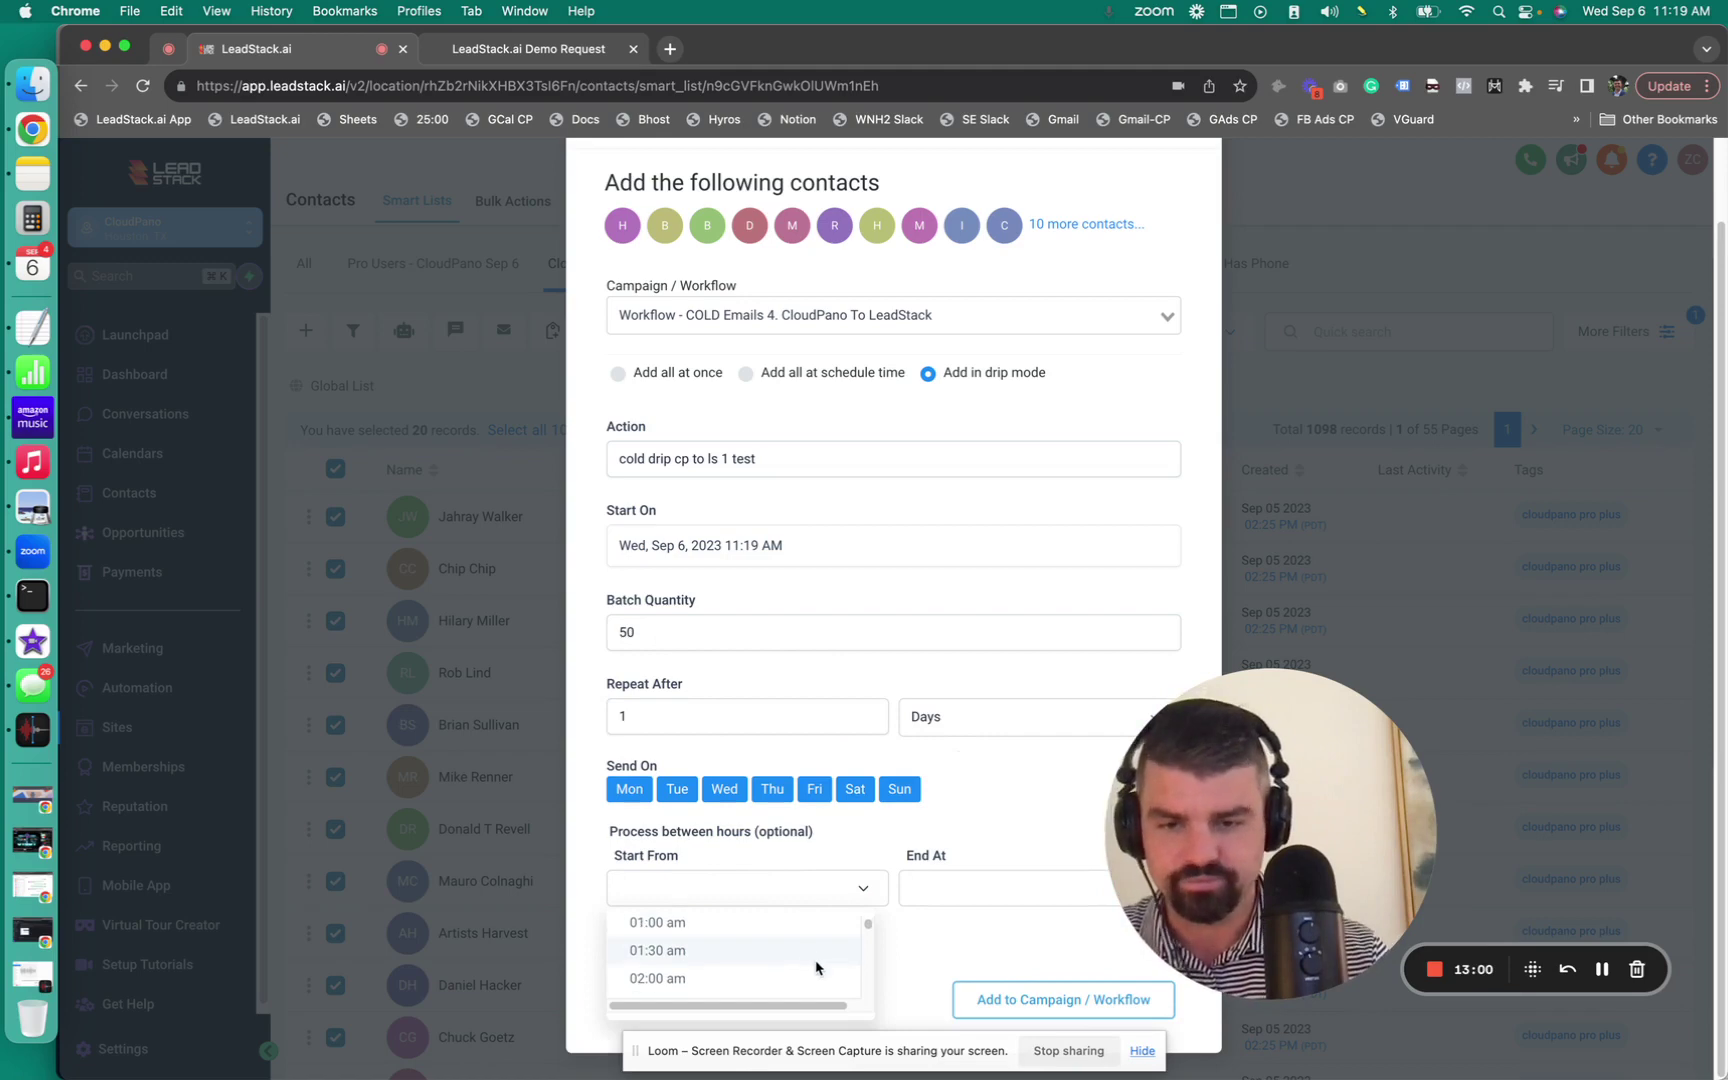
pyautogui.scroll(-5, 800, 962)
pyautogui.scroll(5, 783, 953)
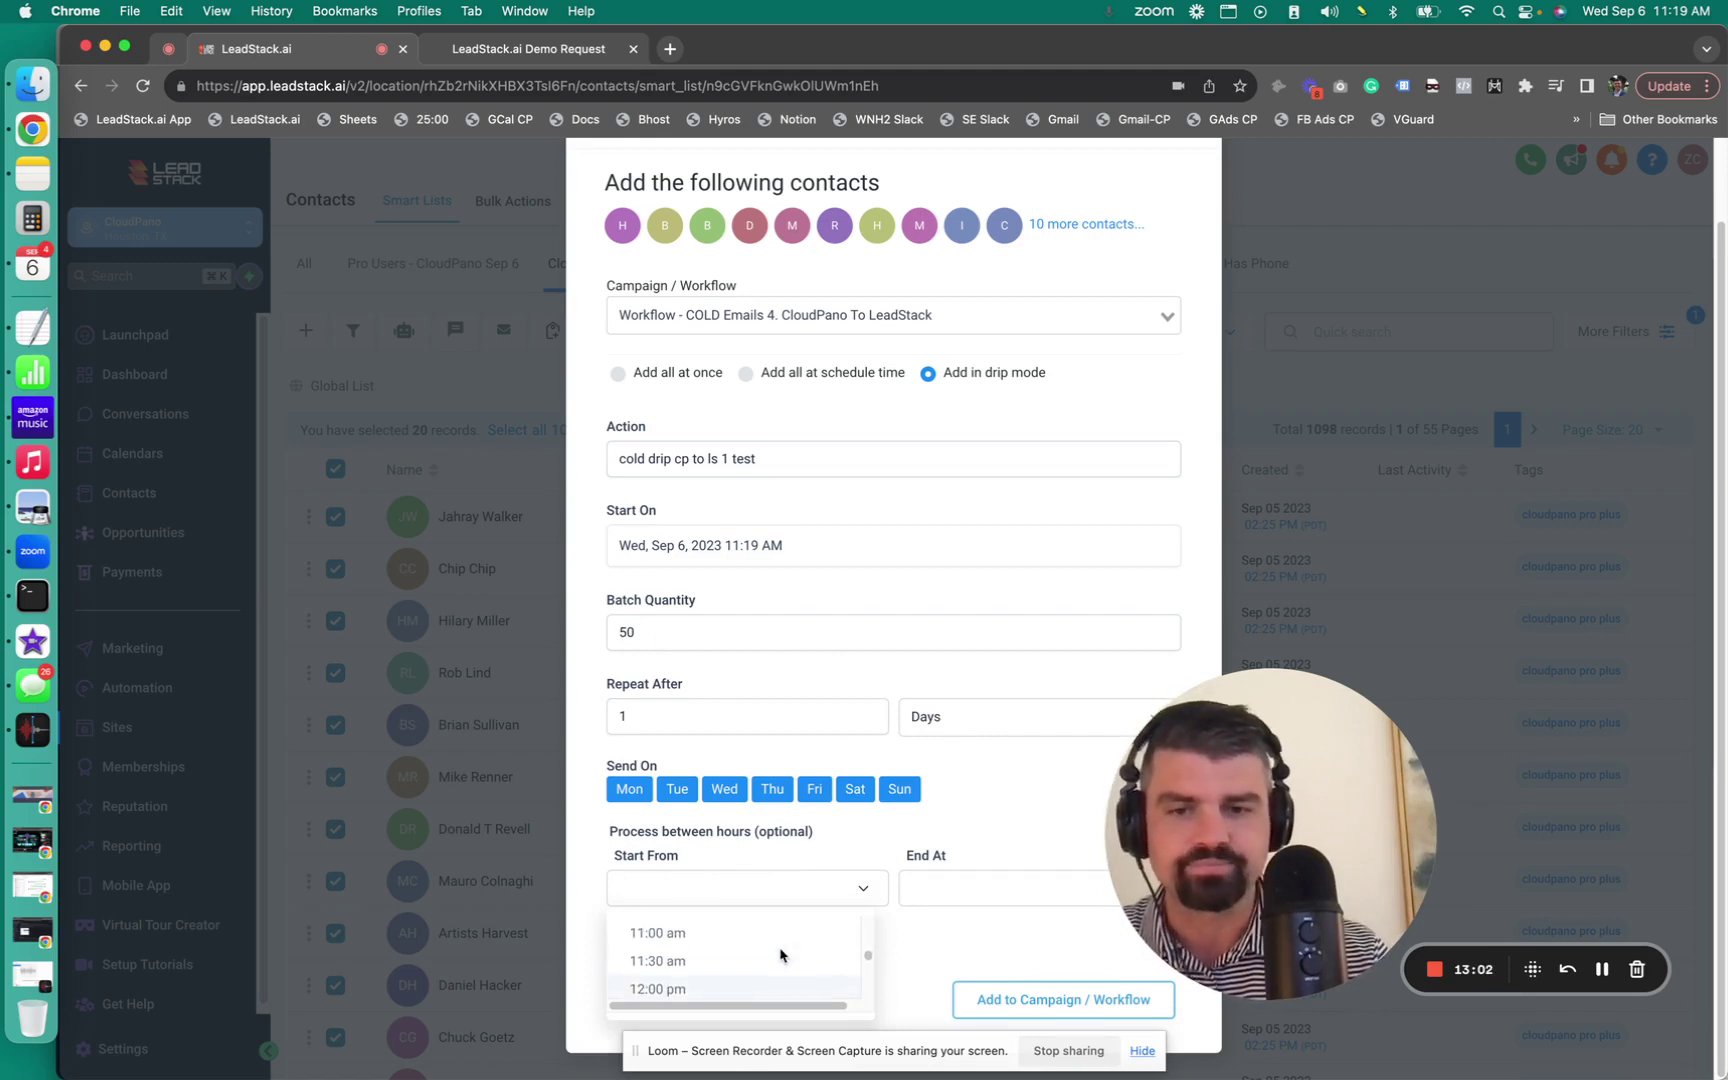
pyautogui.scroll(1, 760, 945)
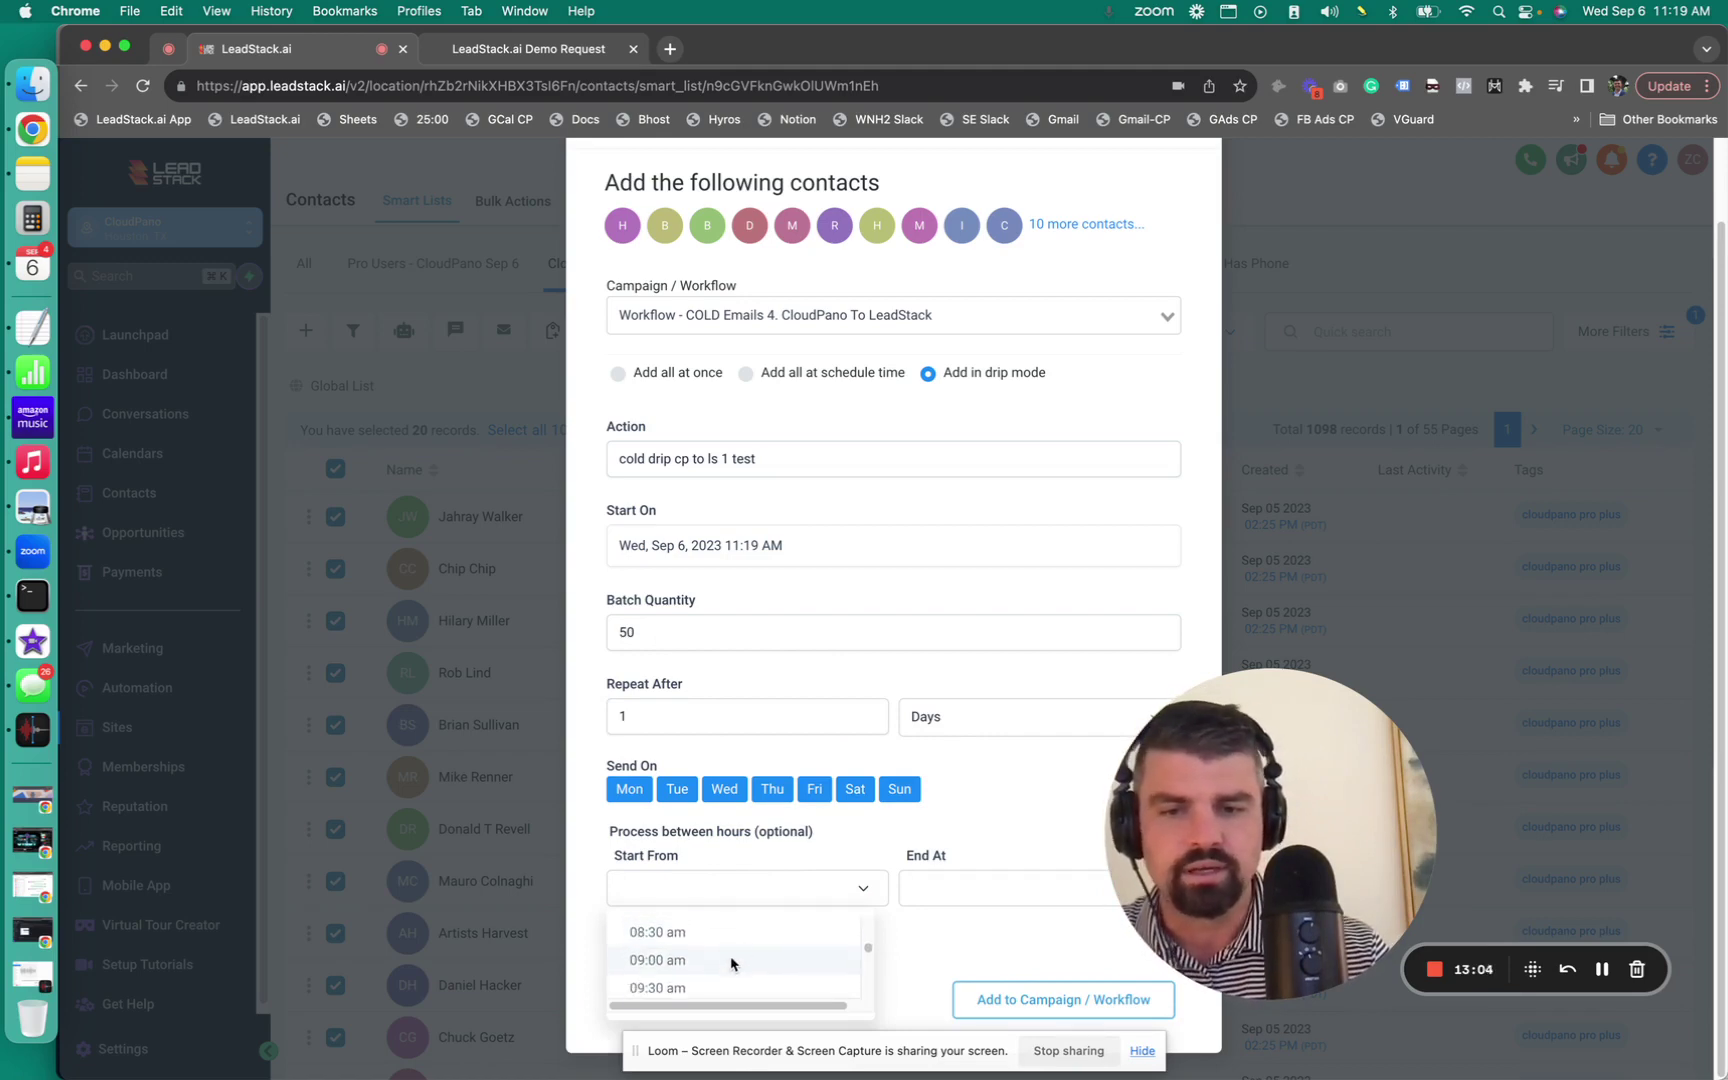
pyautogui.click(740, 962)
pyautogui.click(979, 889)
pyautogui.scroll(-3, 1010, 950)
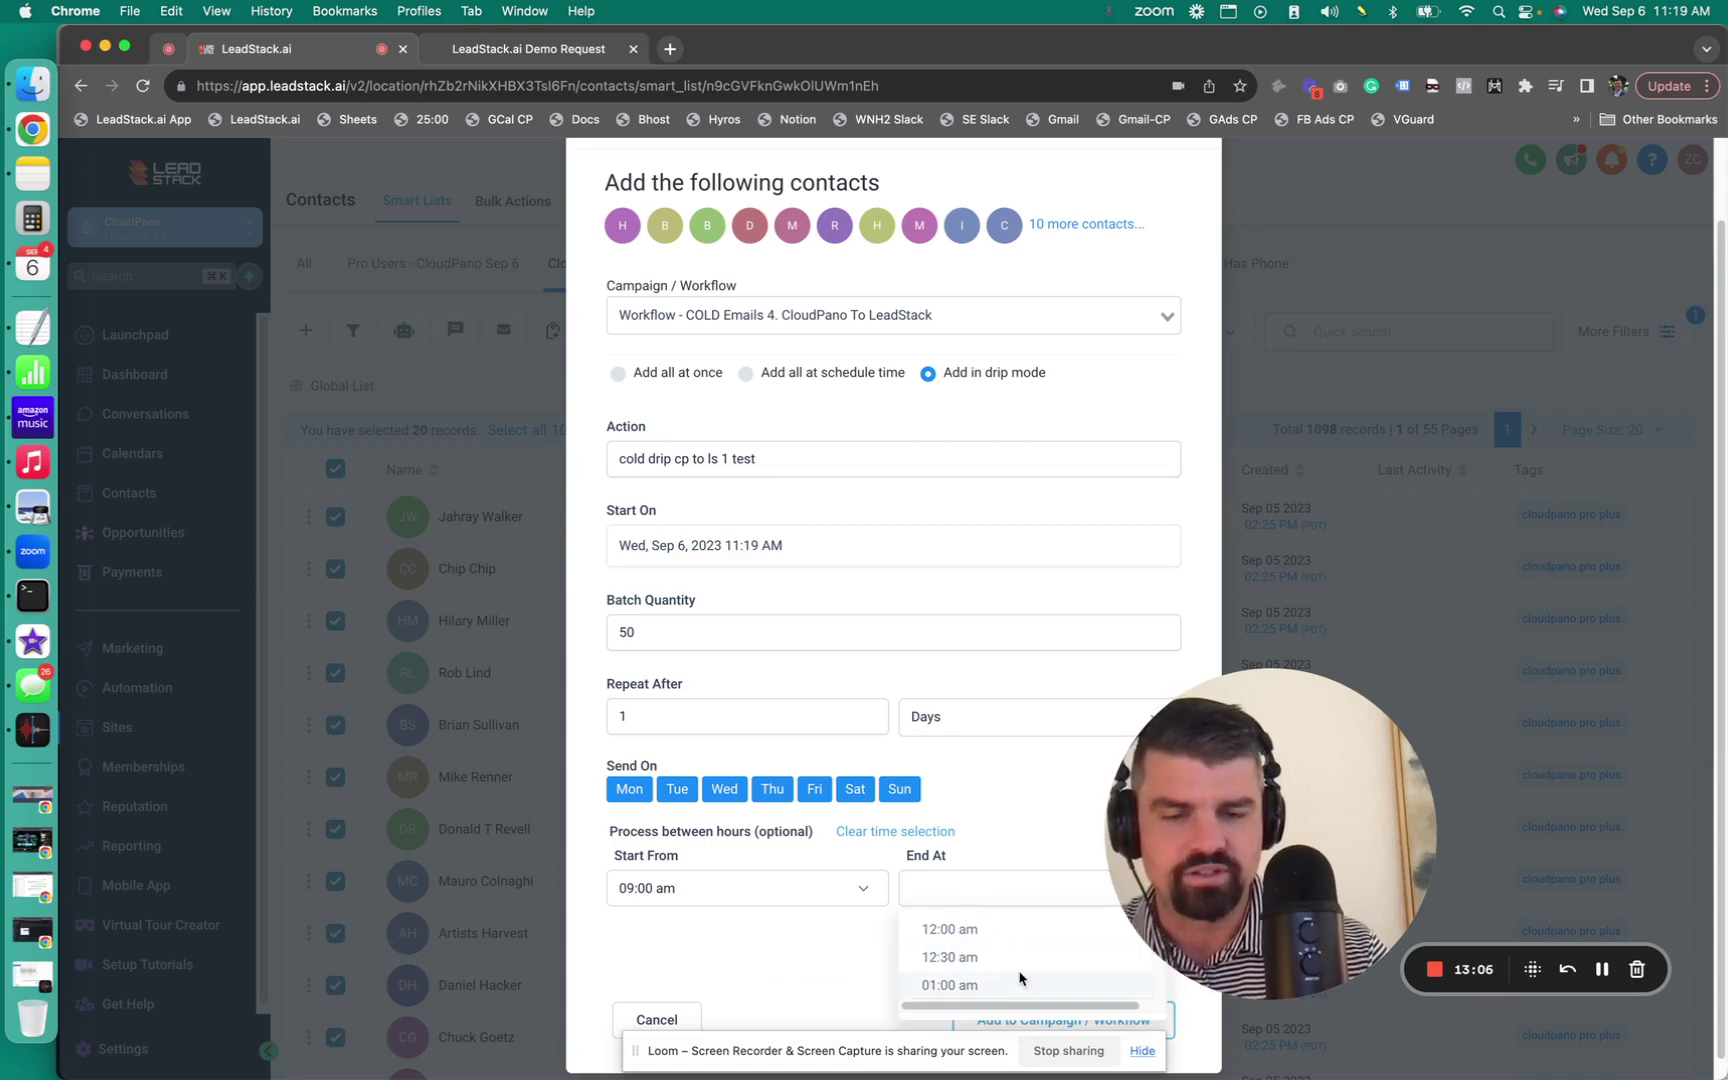
pyautogui.scroll(-3, 1017, 970)
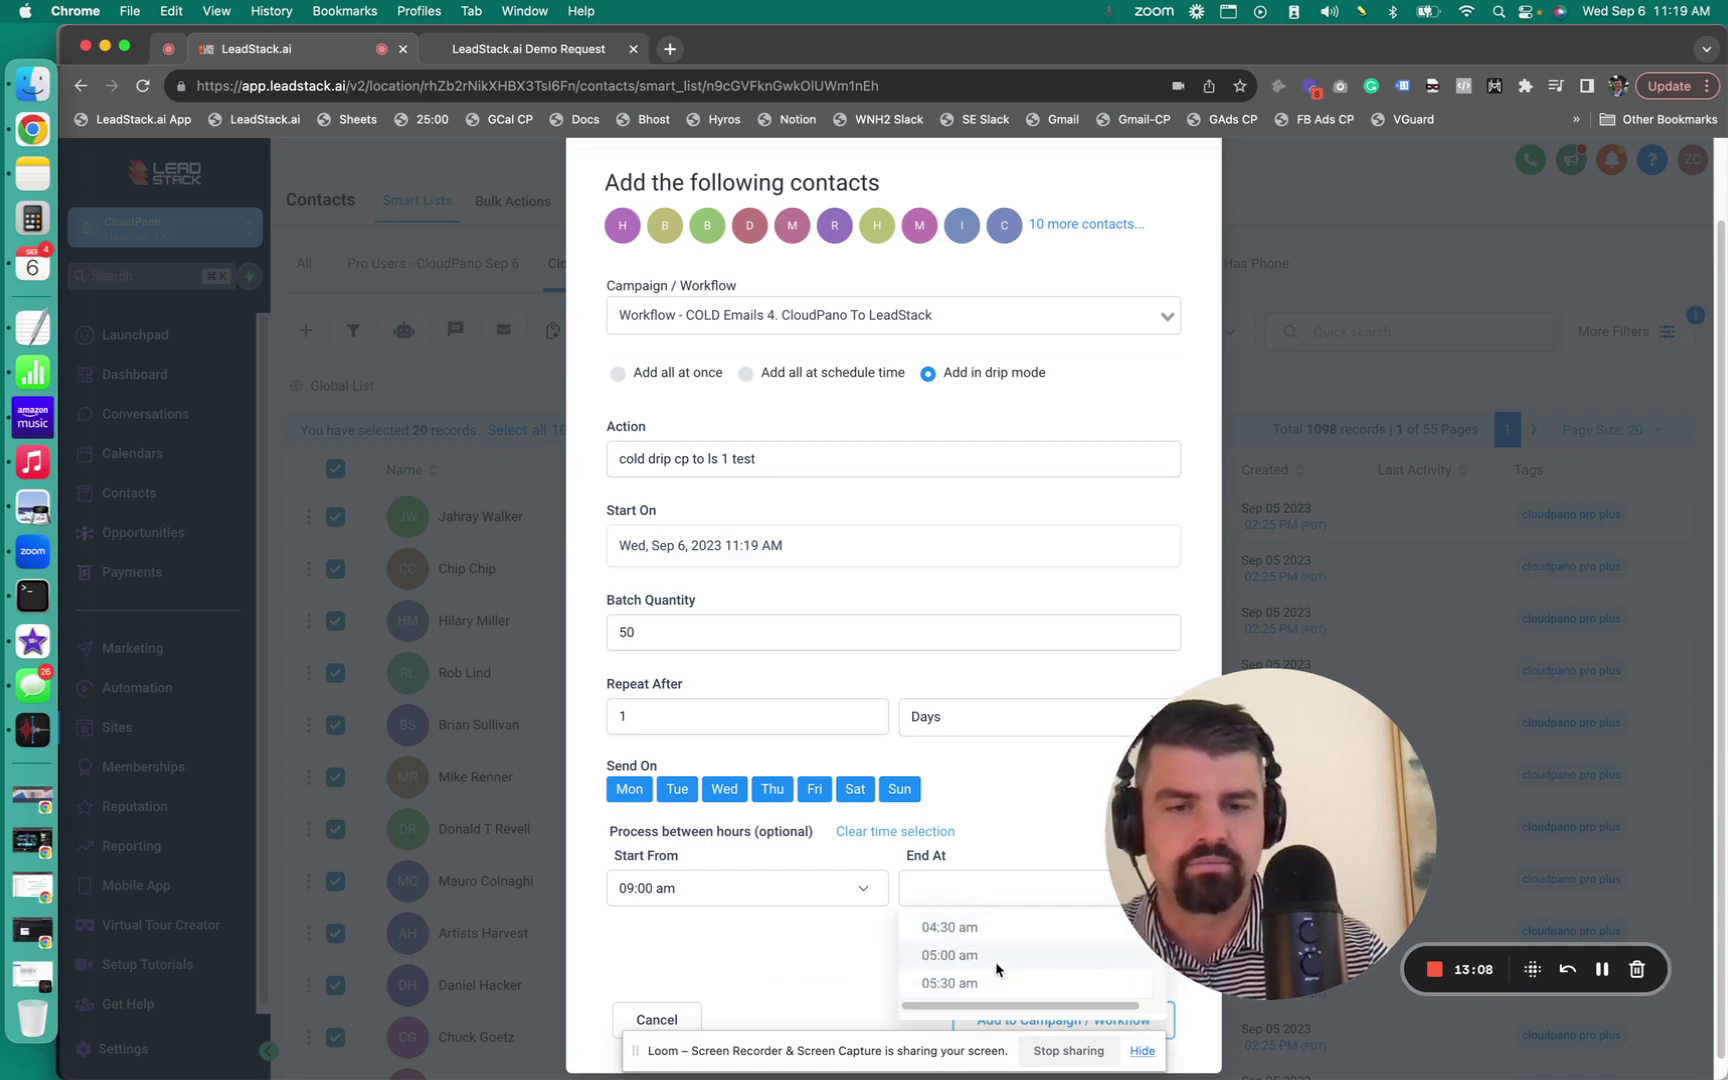
pyautogui.click(995, 964)
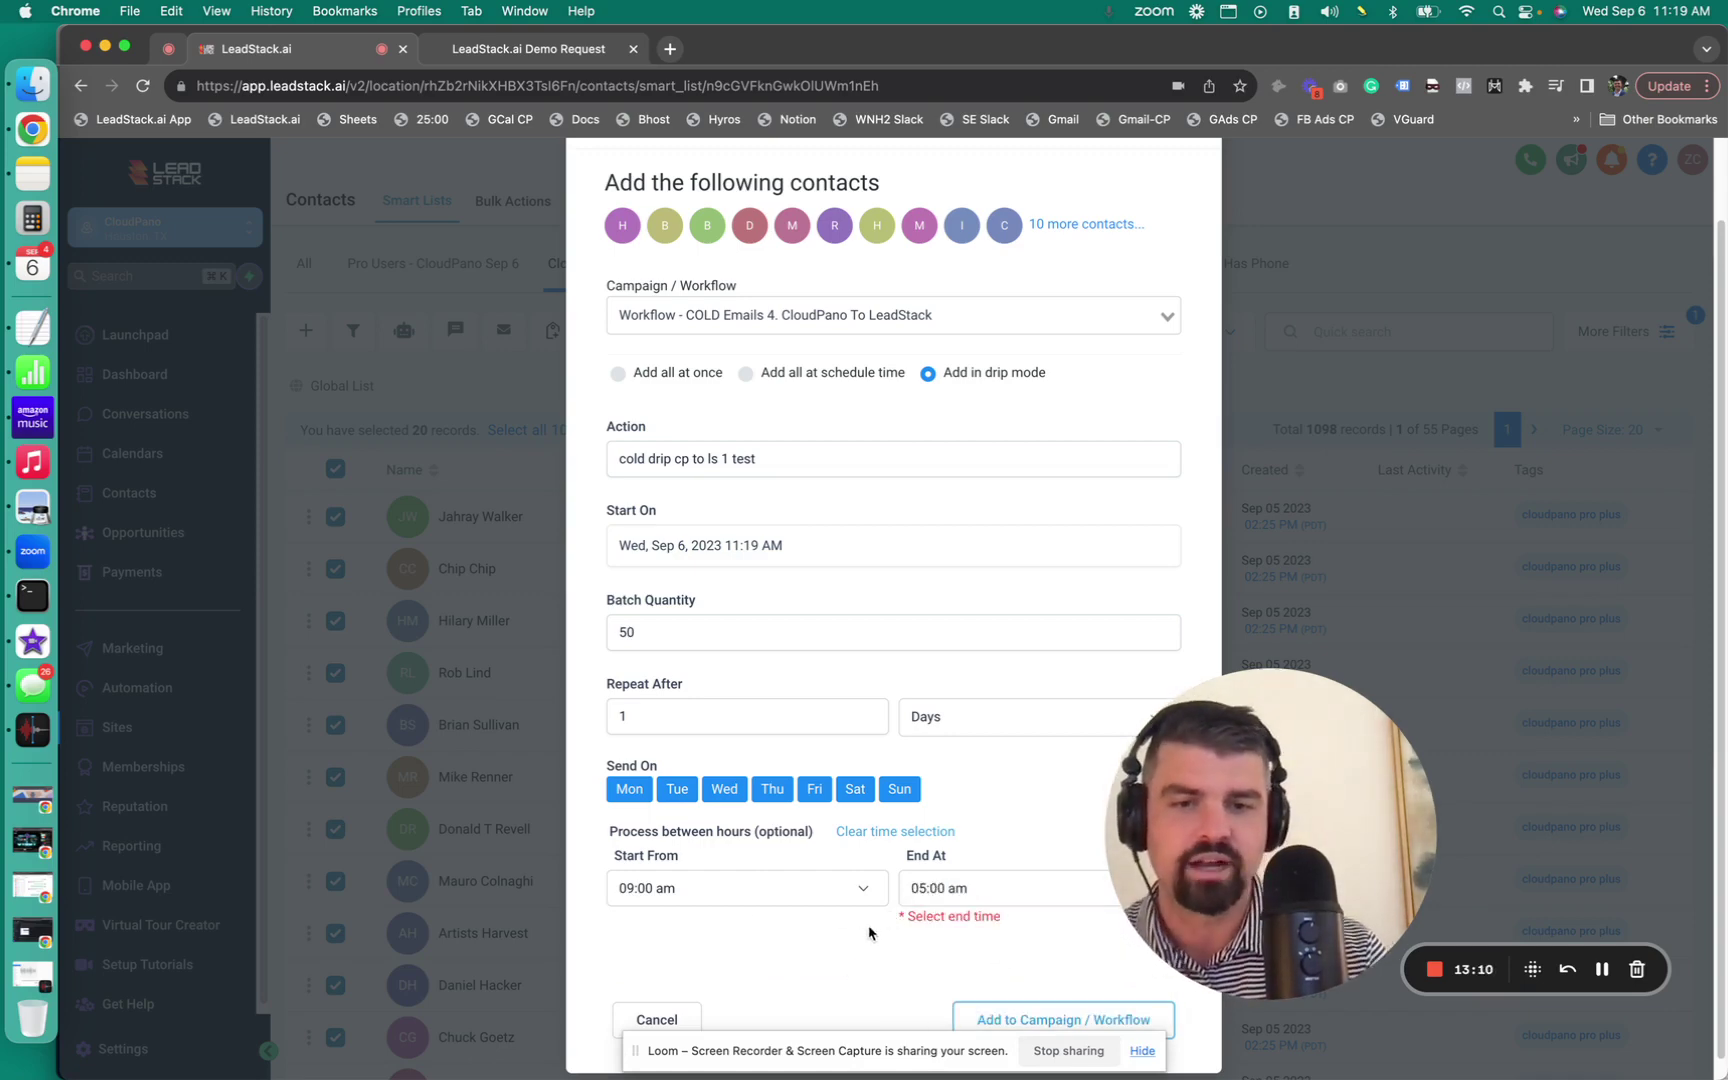
pyautogui.moveTo(1130, 850); pyautogui.dragTo(1160, 750)
pyautogui.scroll(-1, 895, 935)
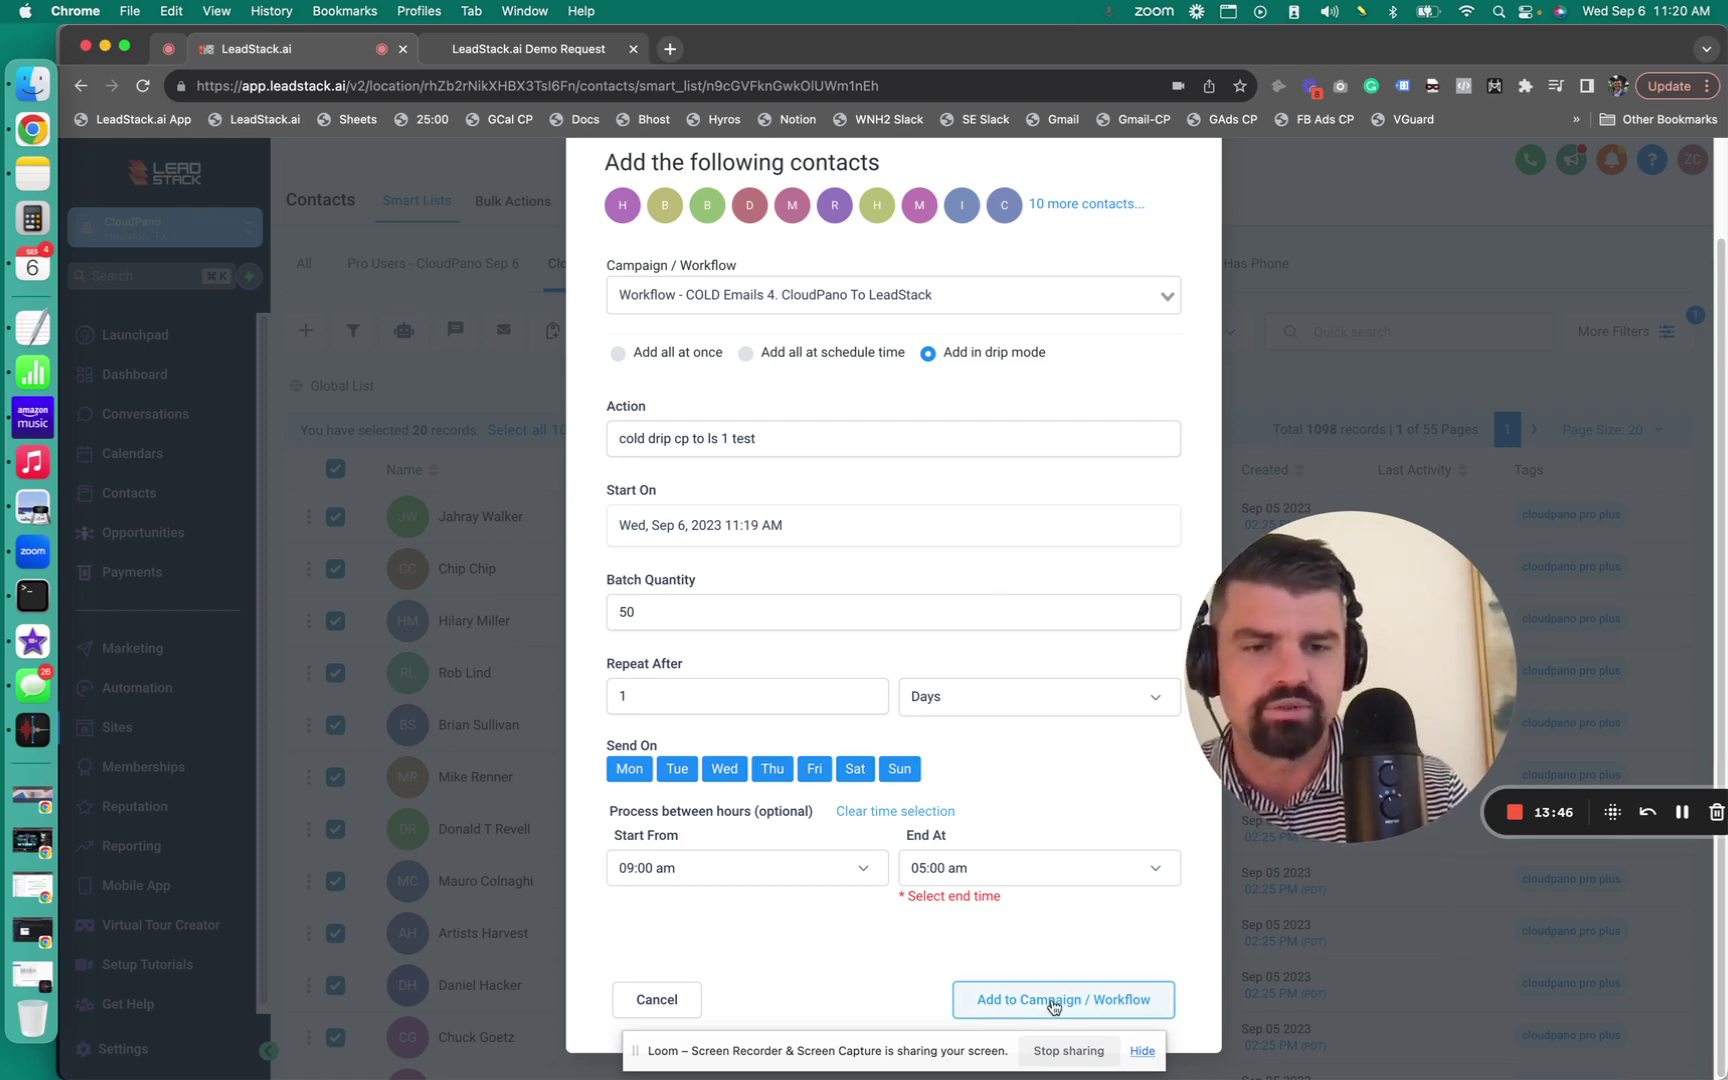
# Submit the drip, clear the start/end period error by fixing End At, and resubmit successfully.
pyautogui.click(1053, 1006)
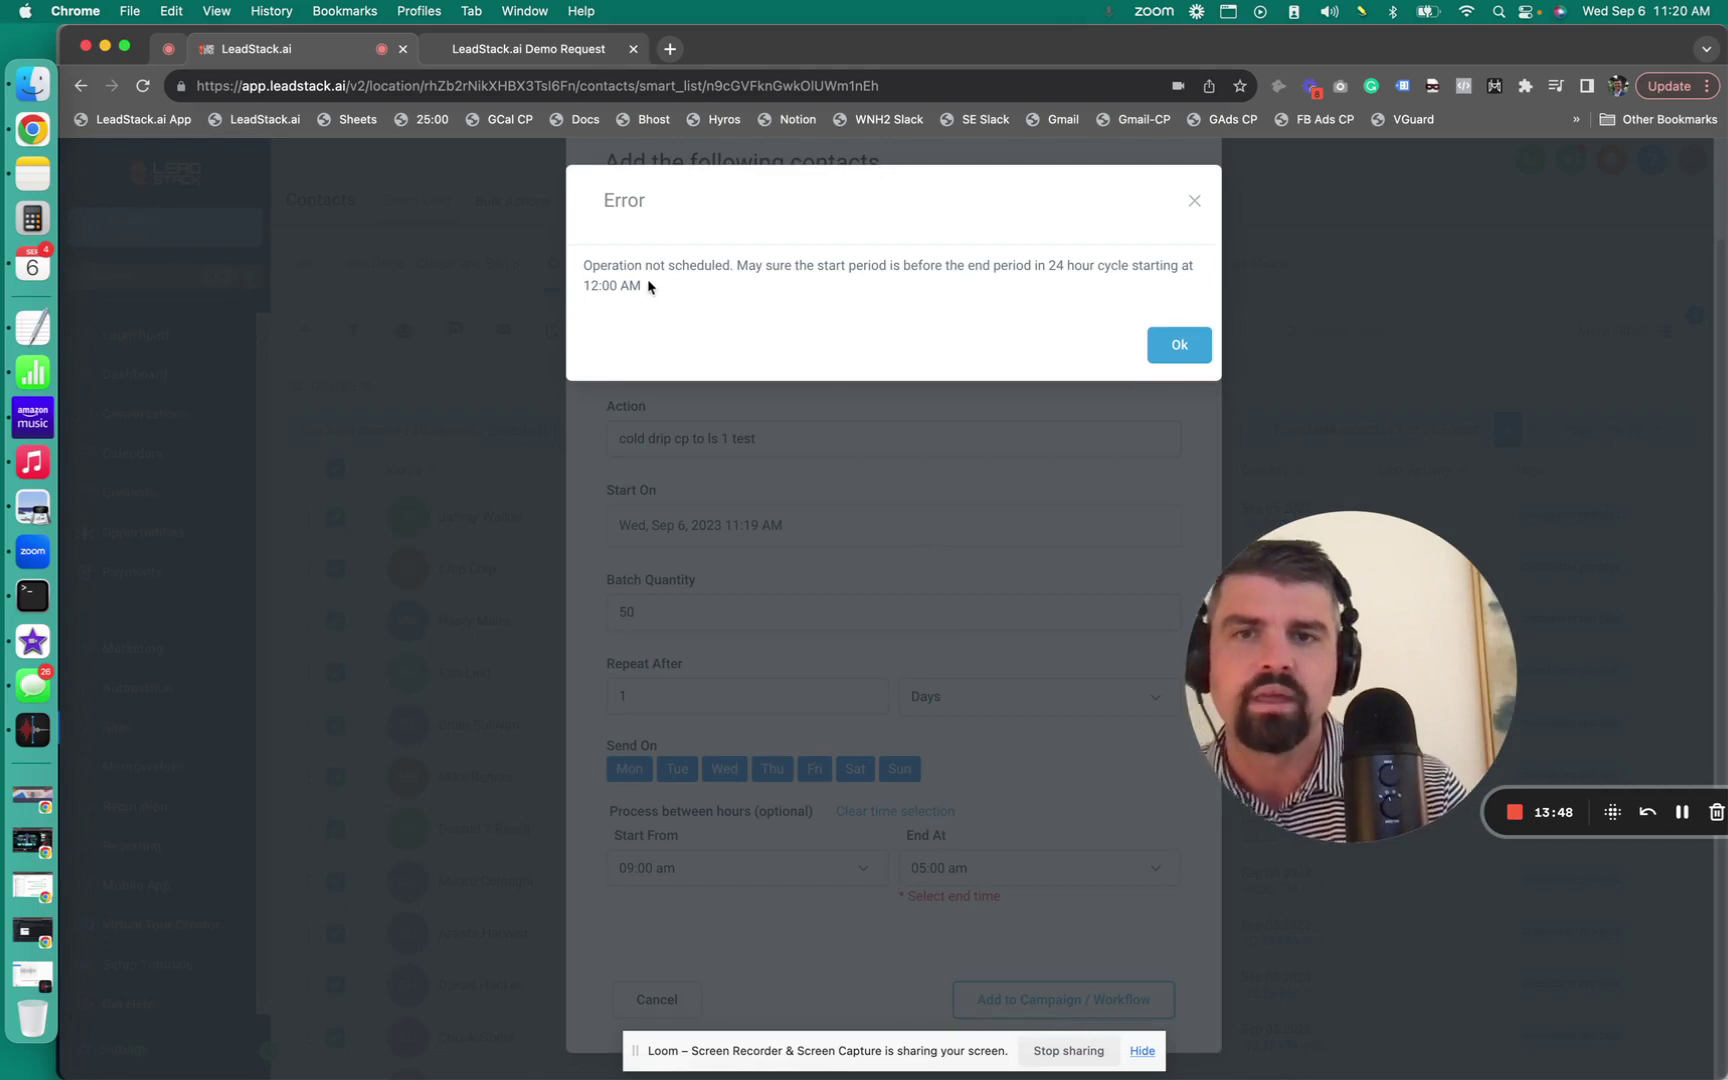
pyautogui.click(1180, 345)
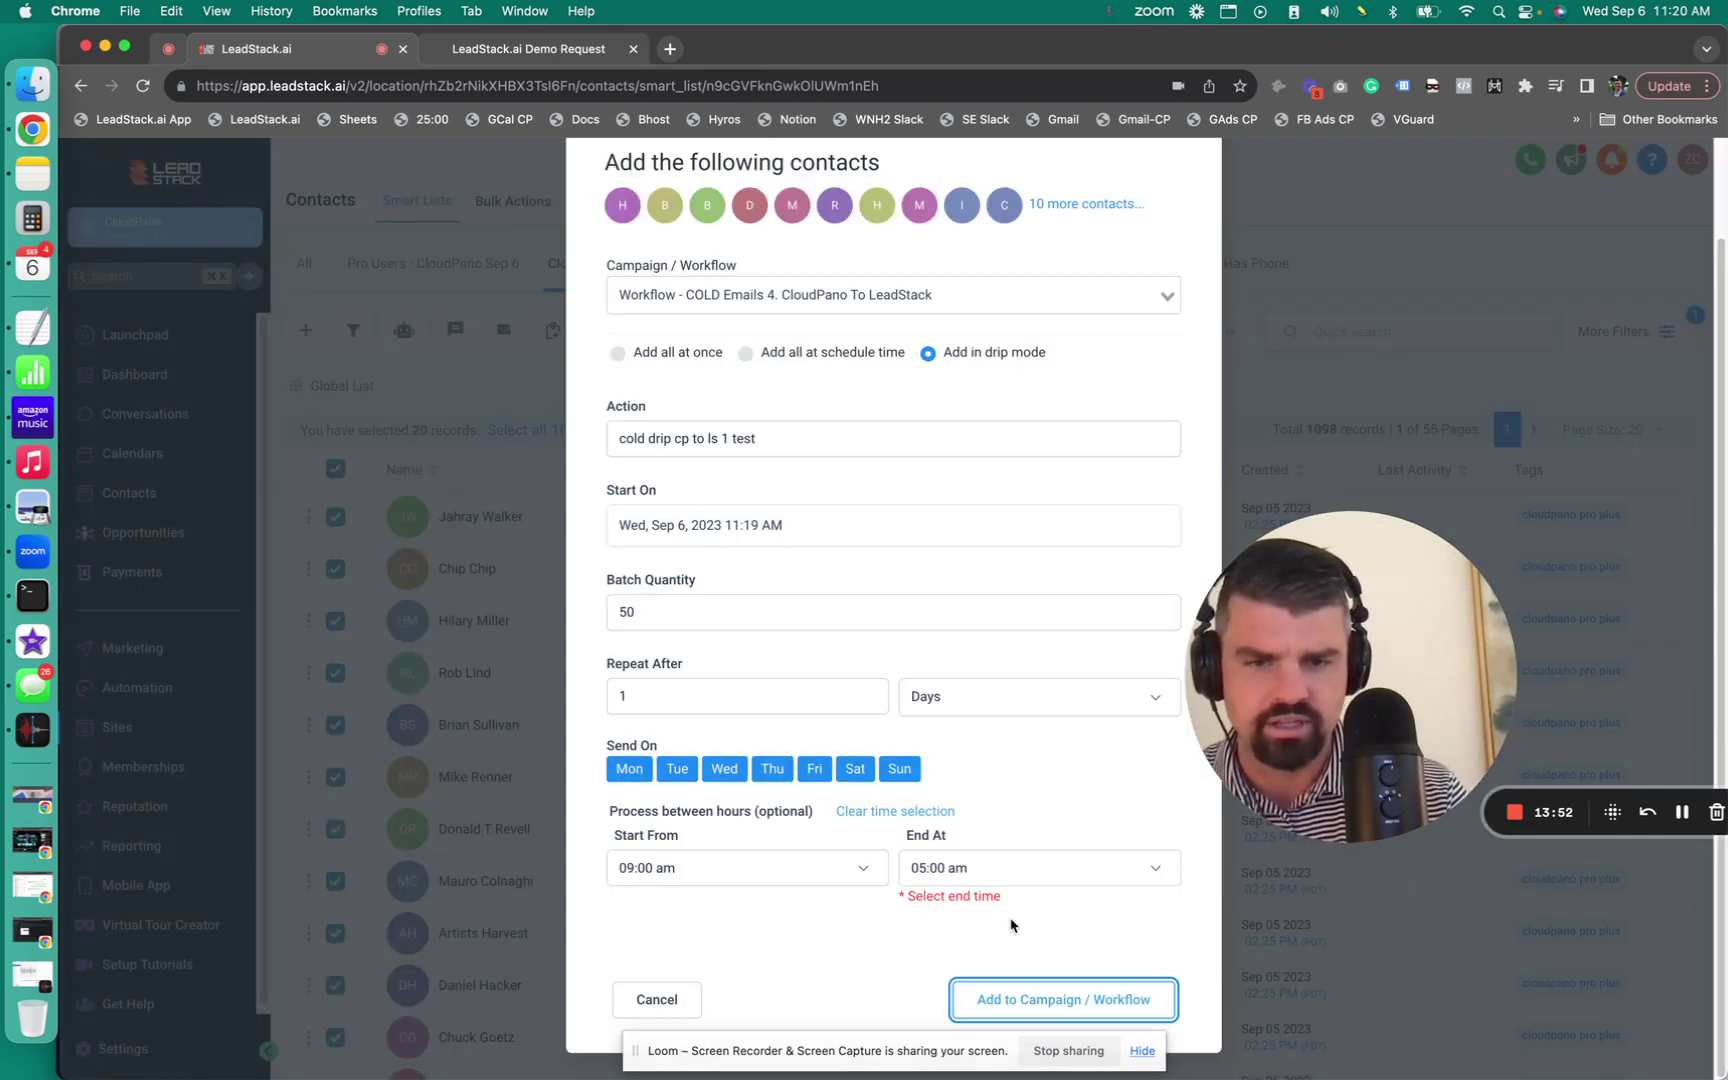
pyautogui.click(1043, 870)
pyautogui.scroll(-5, 1026, 926)
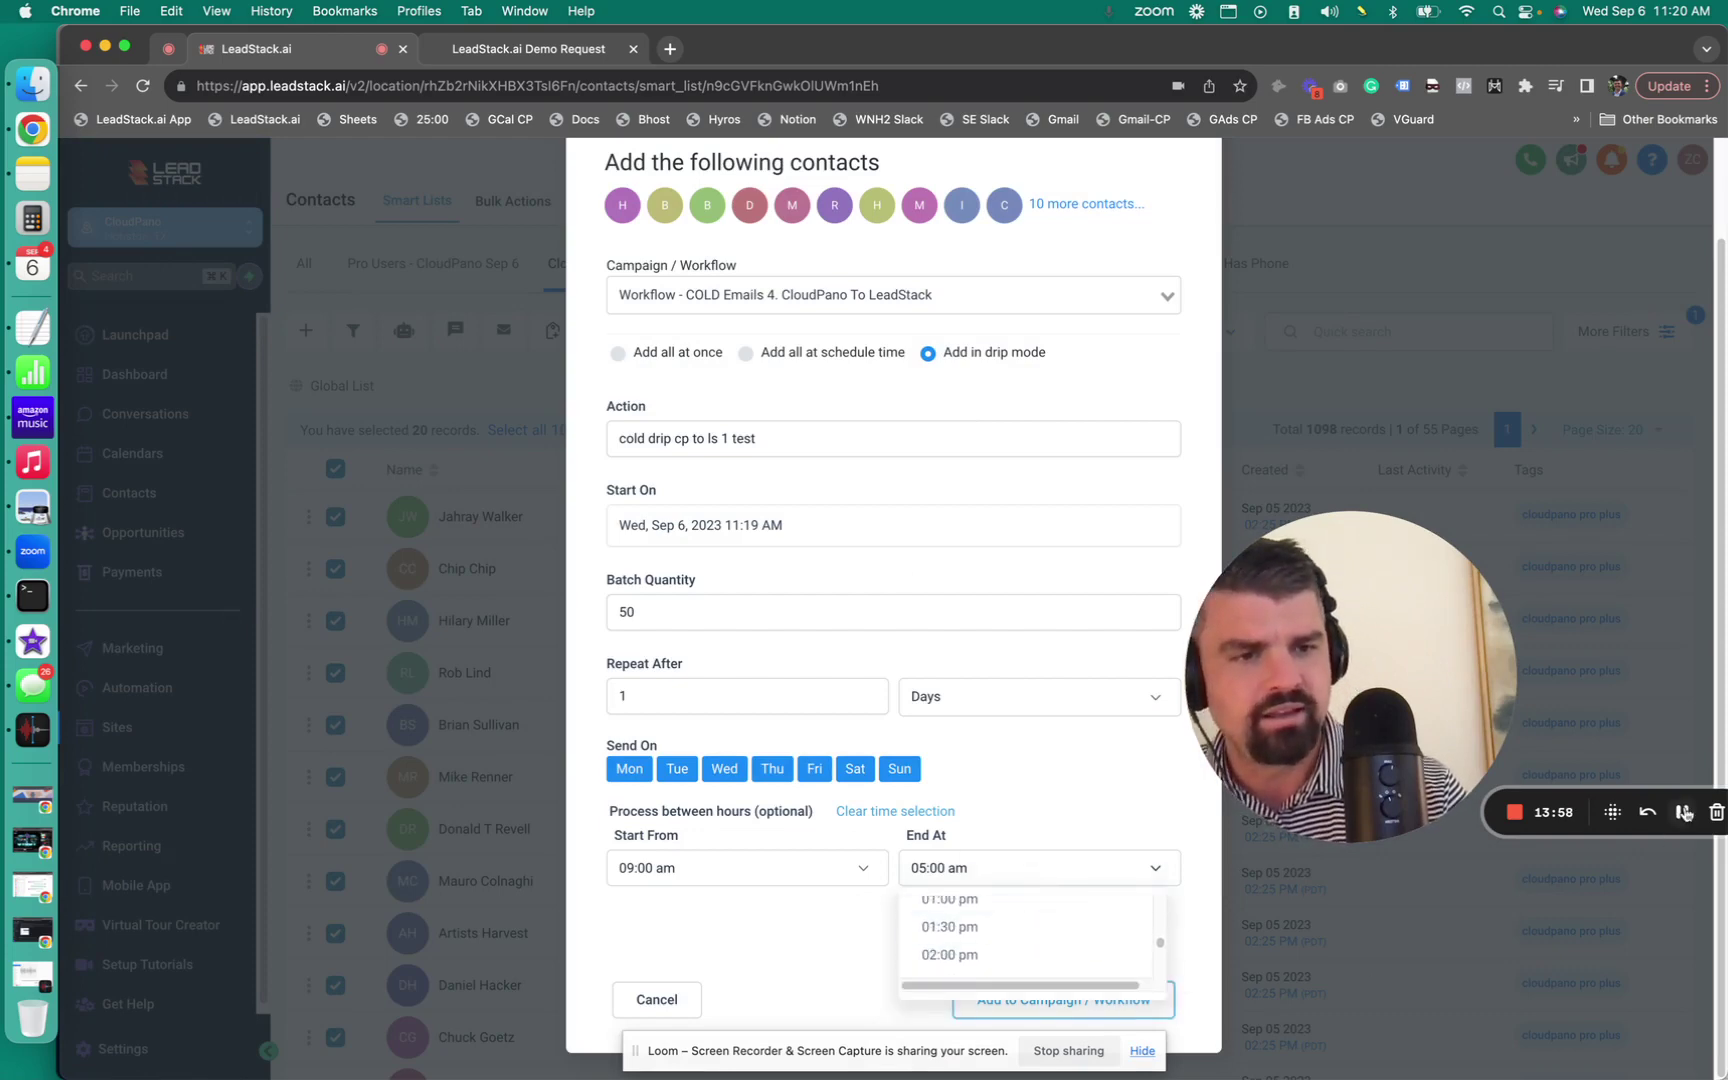
pyautogui.click(1063, 1003)
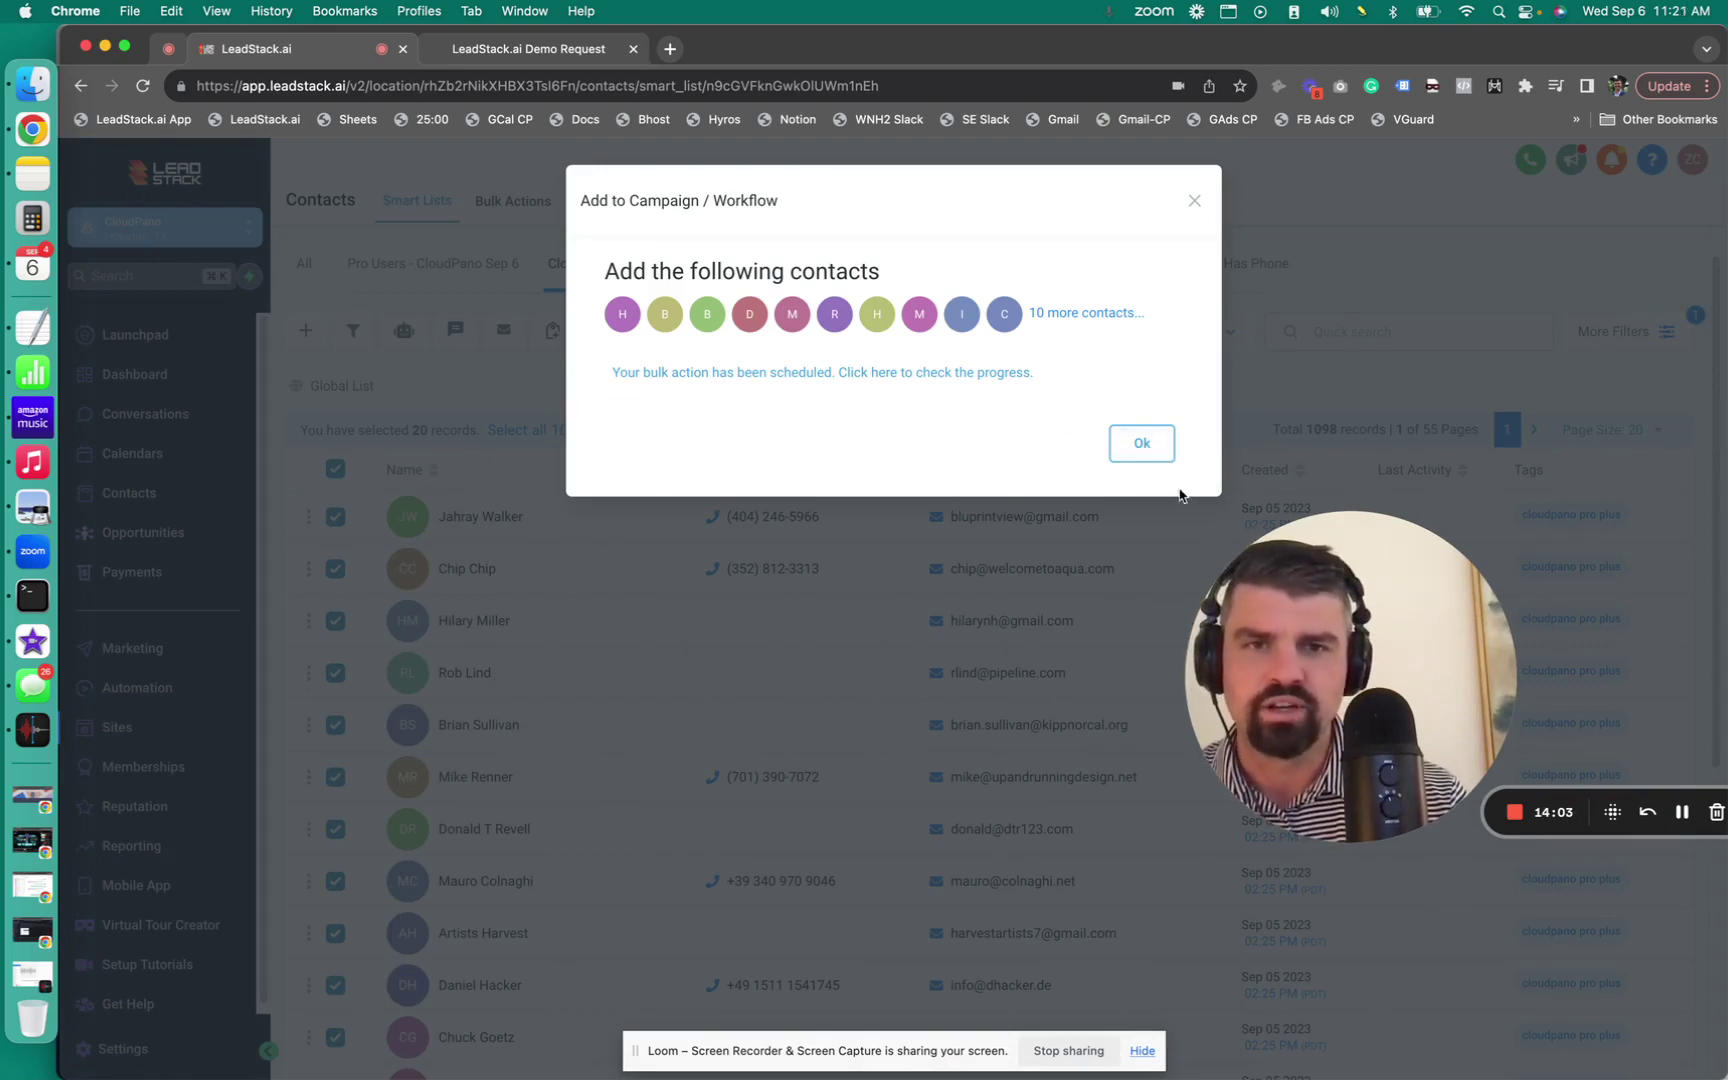
pyautogui.rightClick(968, 372)
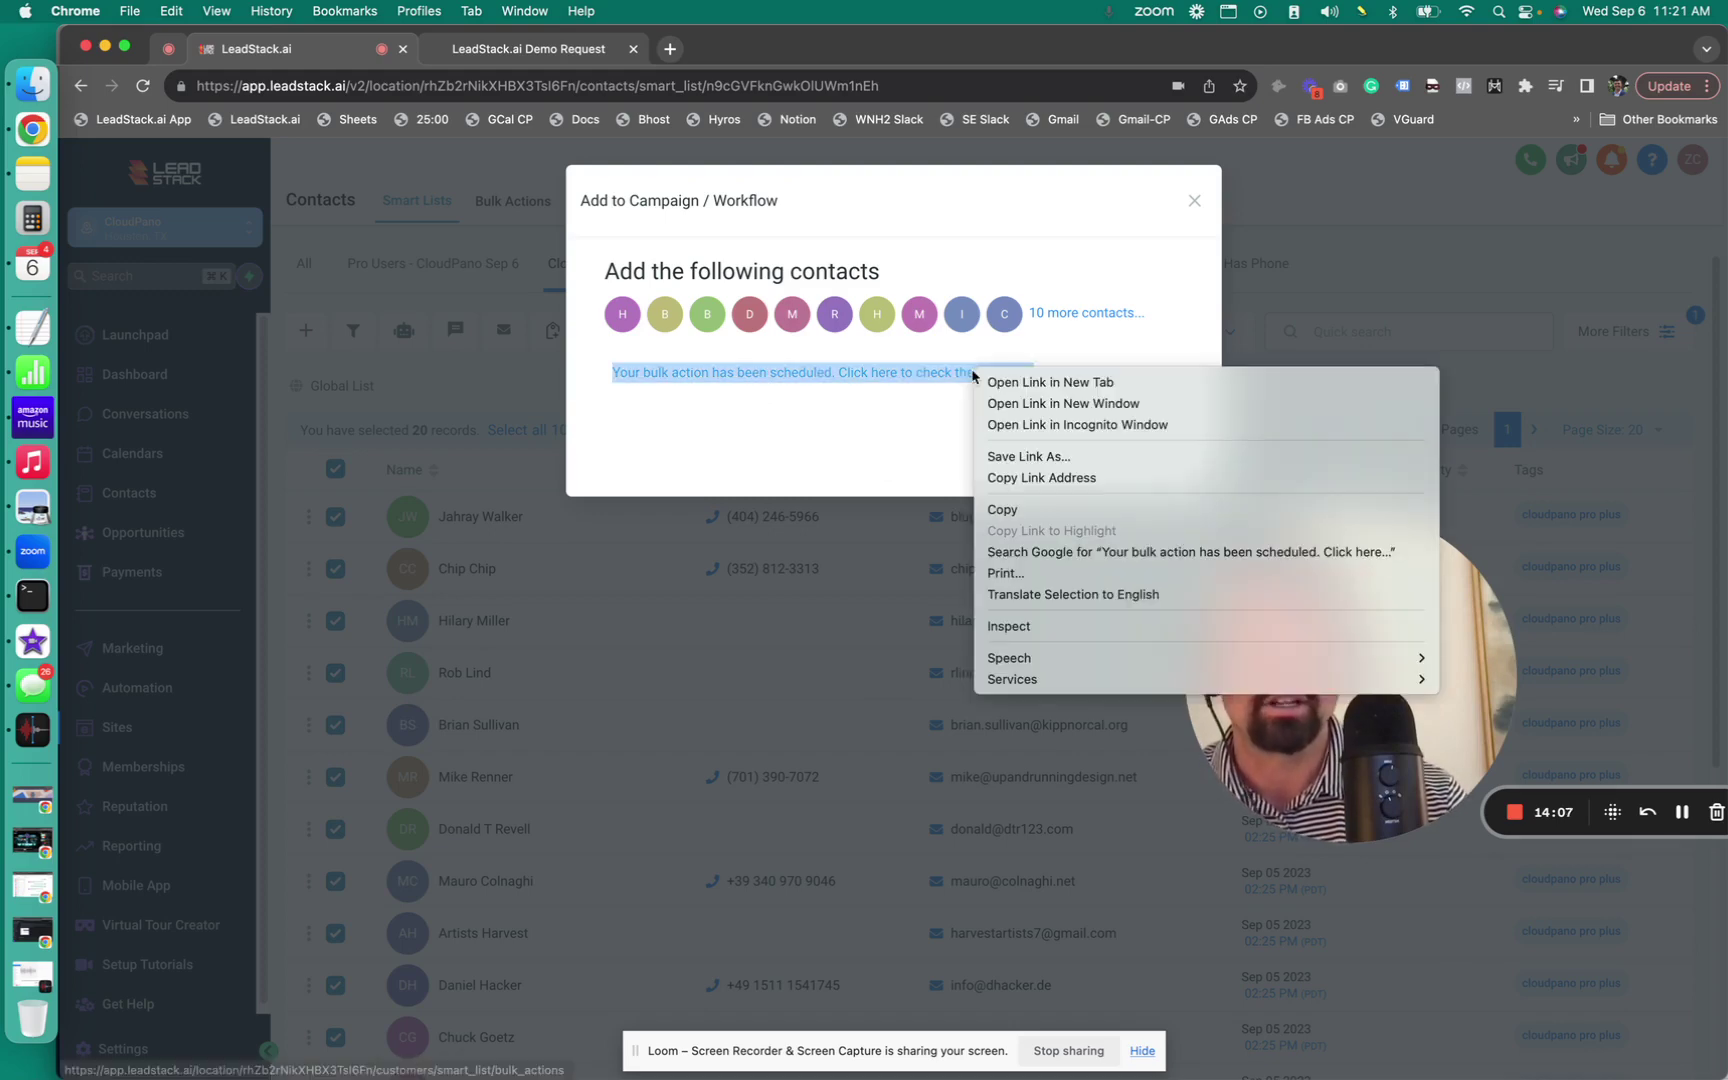
# Check the queued 'cold drip cp to ls 1 test' bulk action's details, then go to Automation.
pyautogui.click(918, 377)
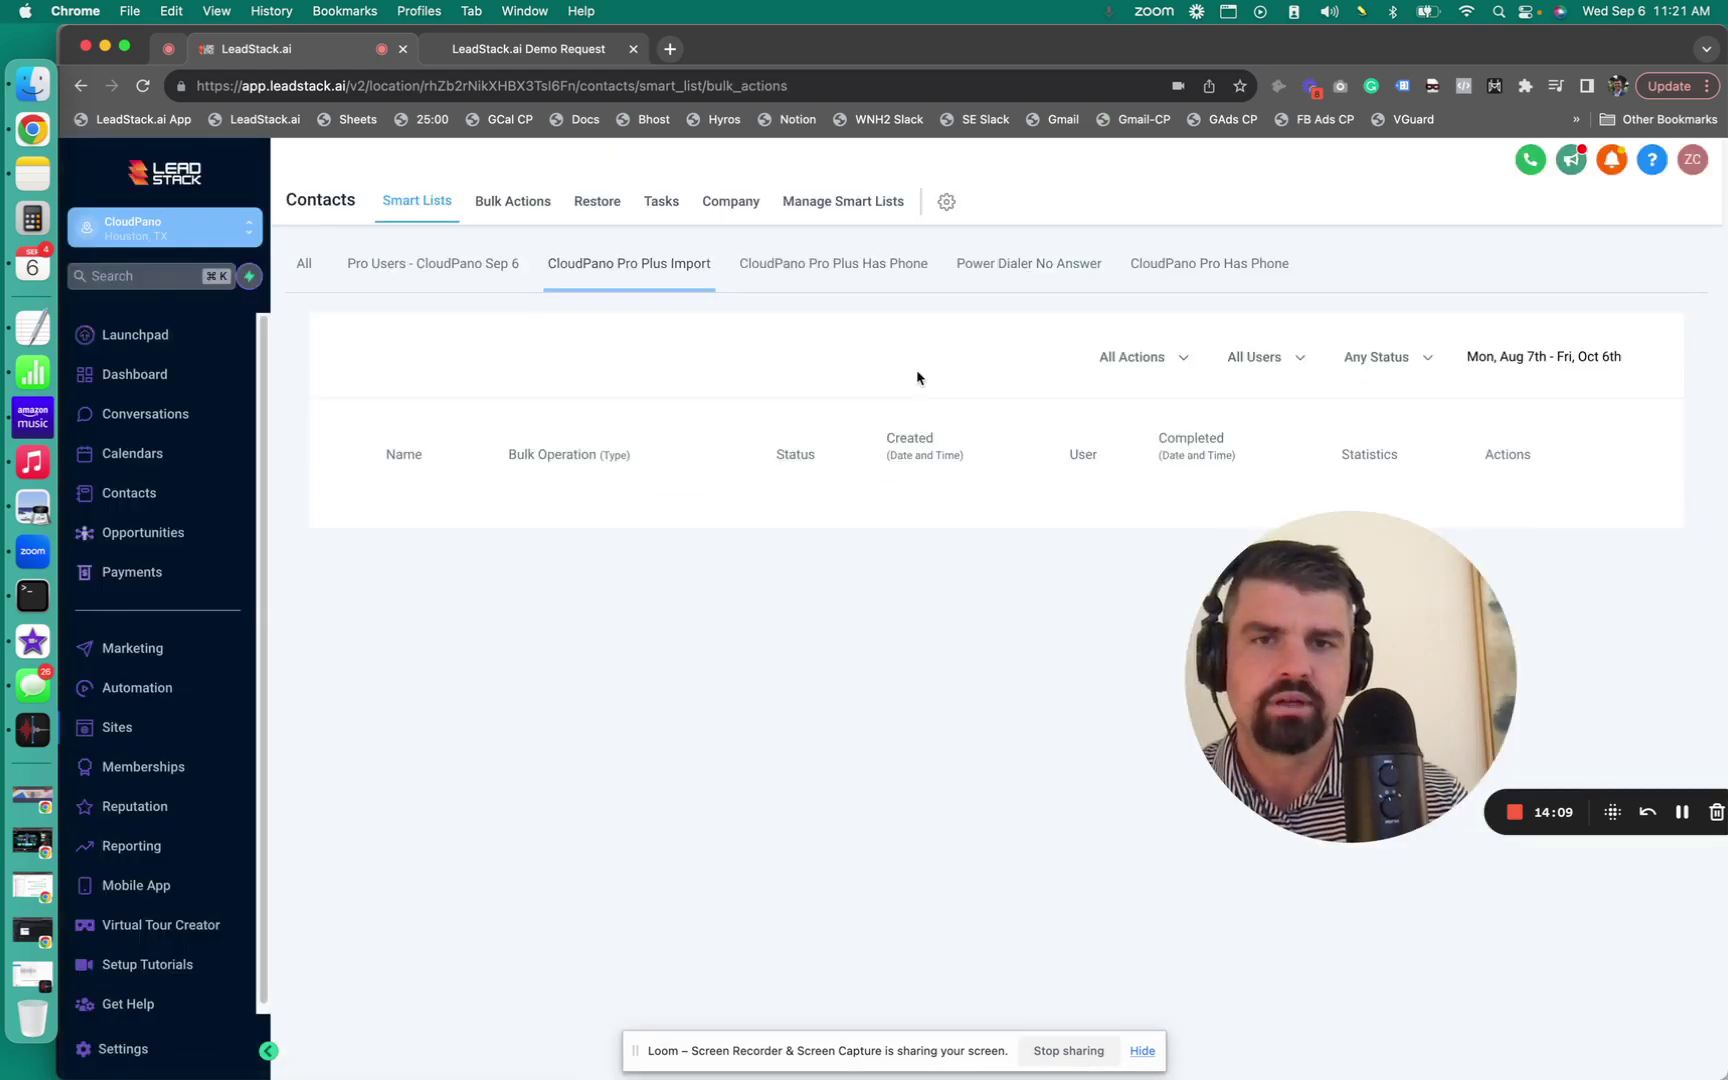
pyautogui.moveTo(1367, 665); pyautogui.dragTo(1247, 743)
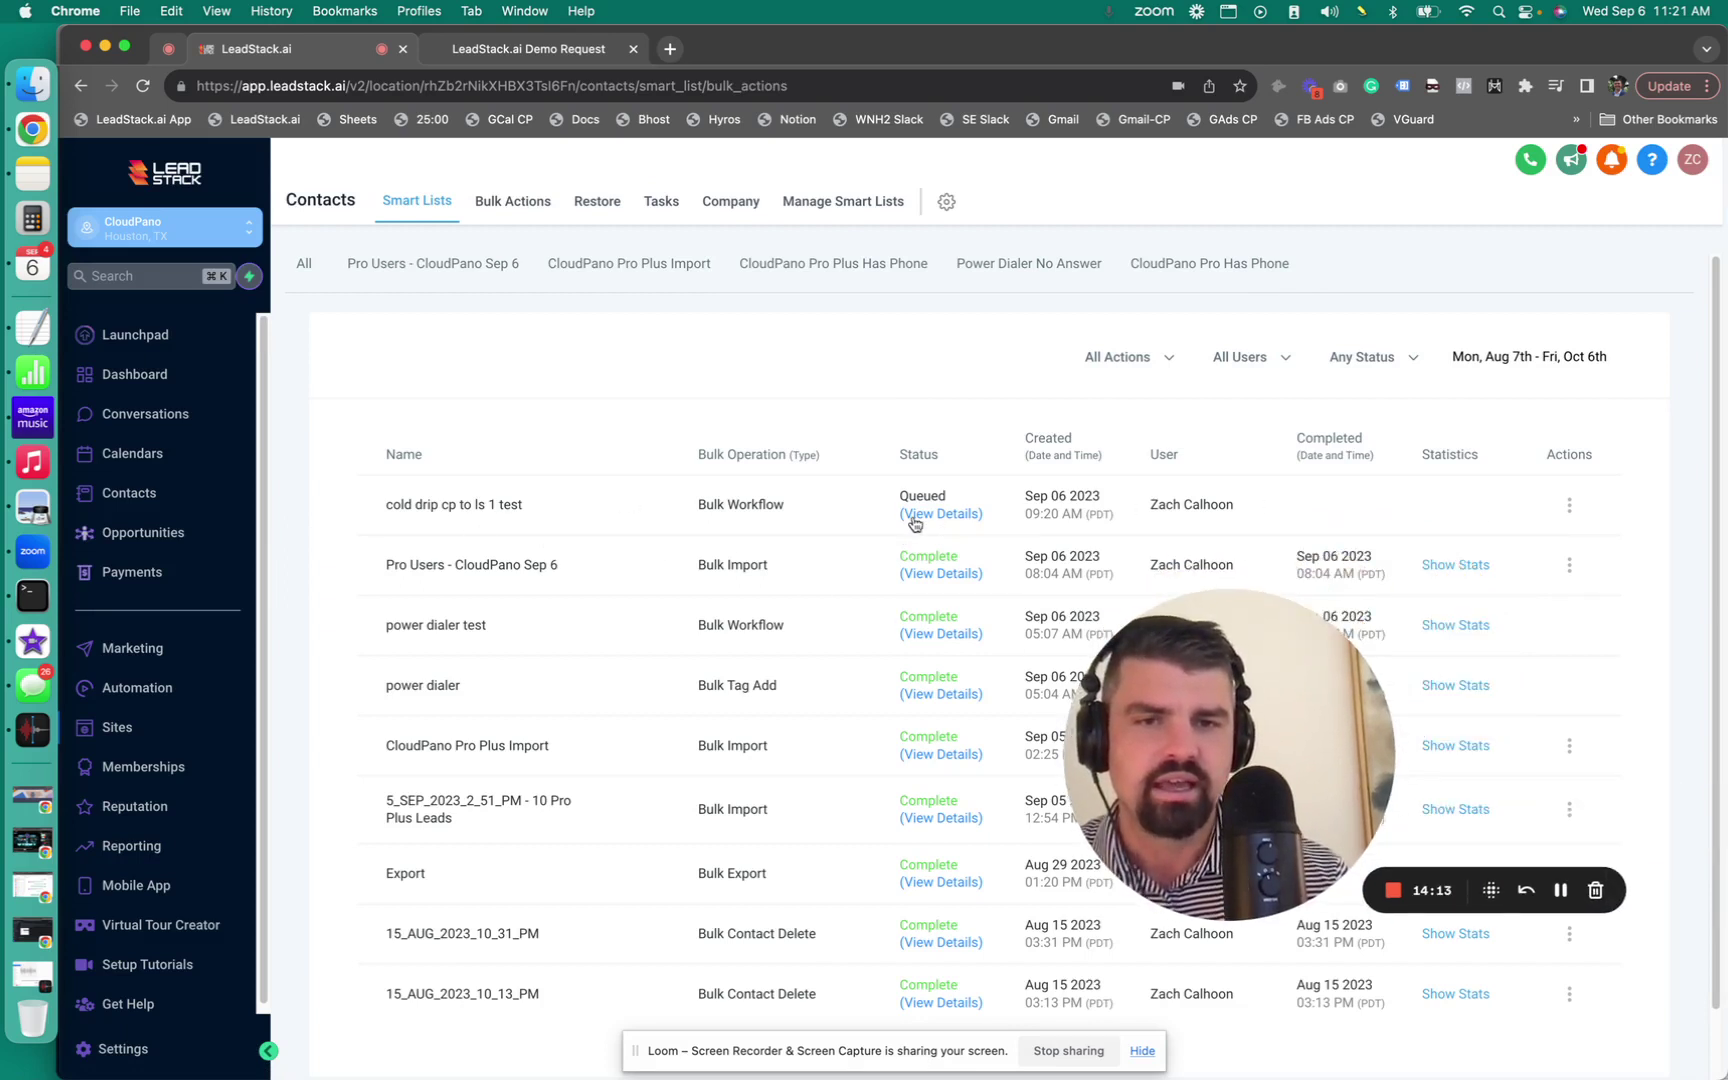
pyautogui.moveTo(1232, 716); pyautogui.dragTo(1372, 741)
pyautogui.click(957, 513)
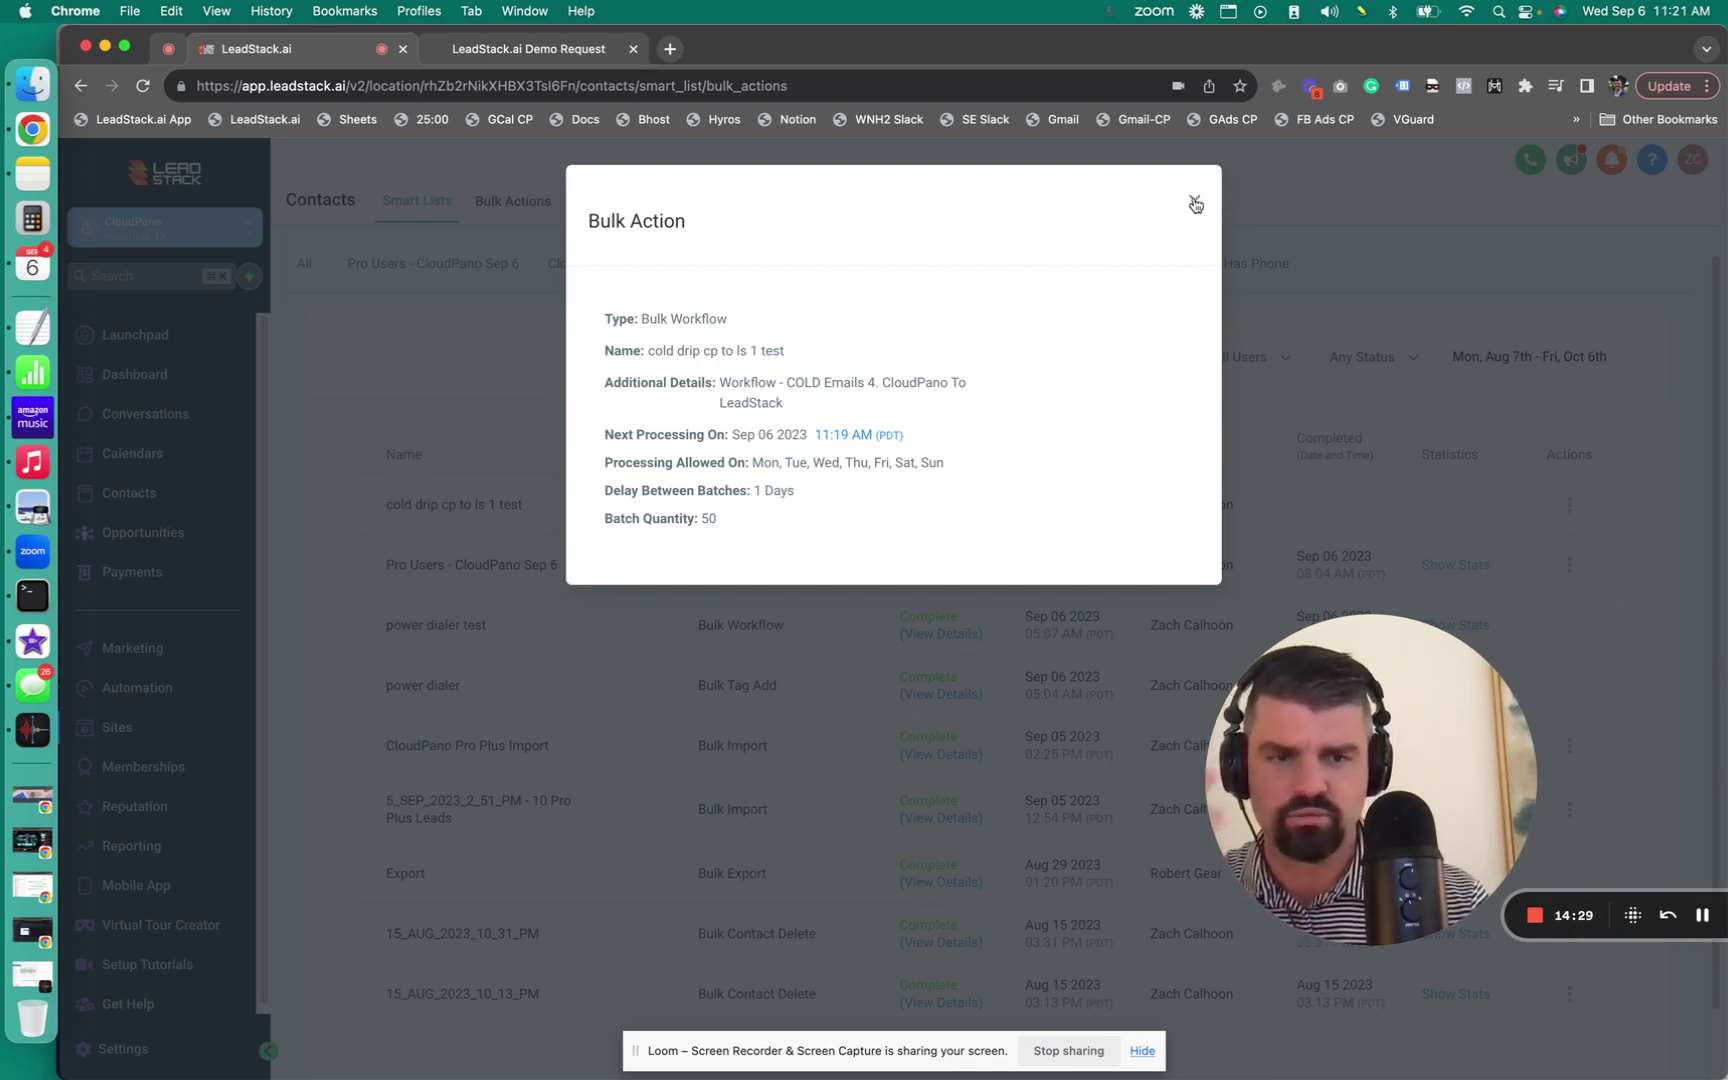
pyautogui.click(1194, 204)
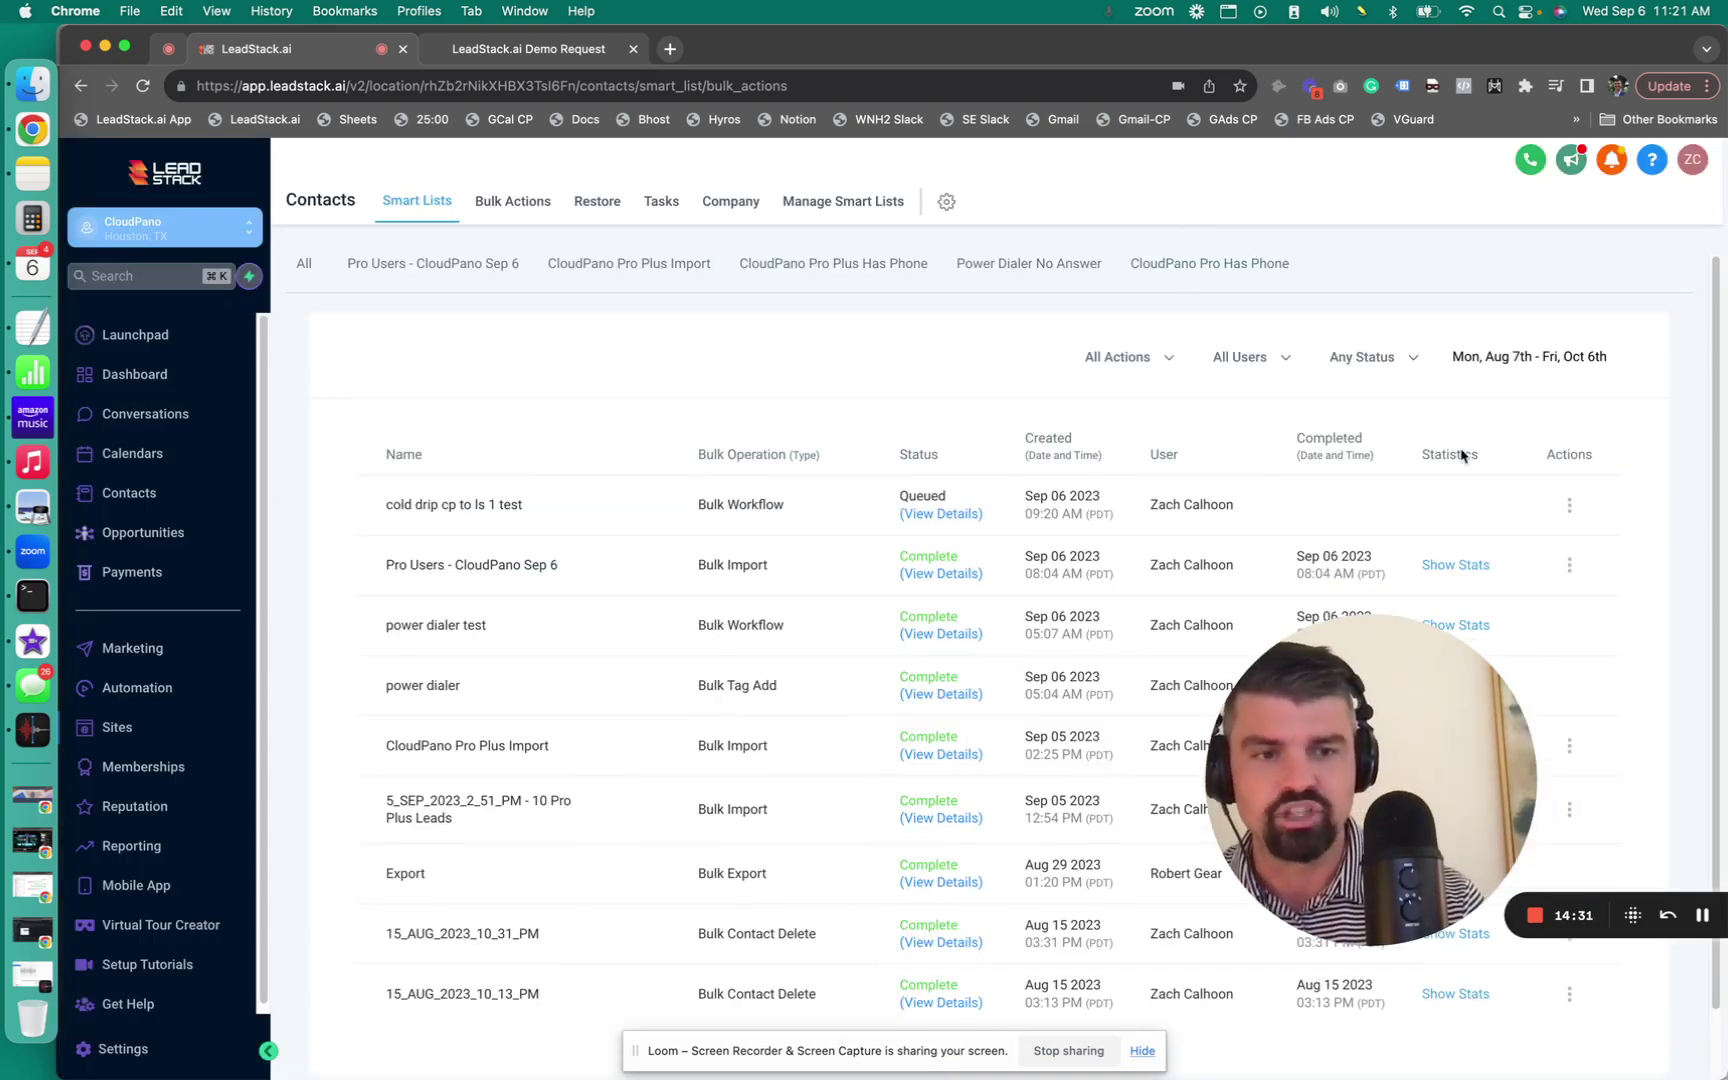
pyautogui.moveTo(1468, 733); pyautogui.dragTo(1352, 738)
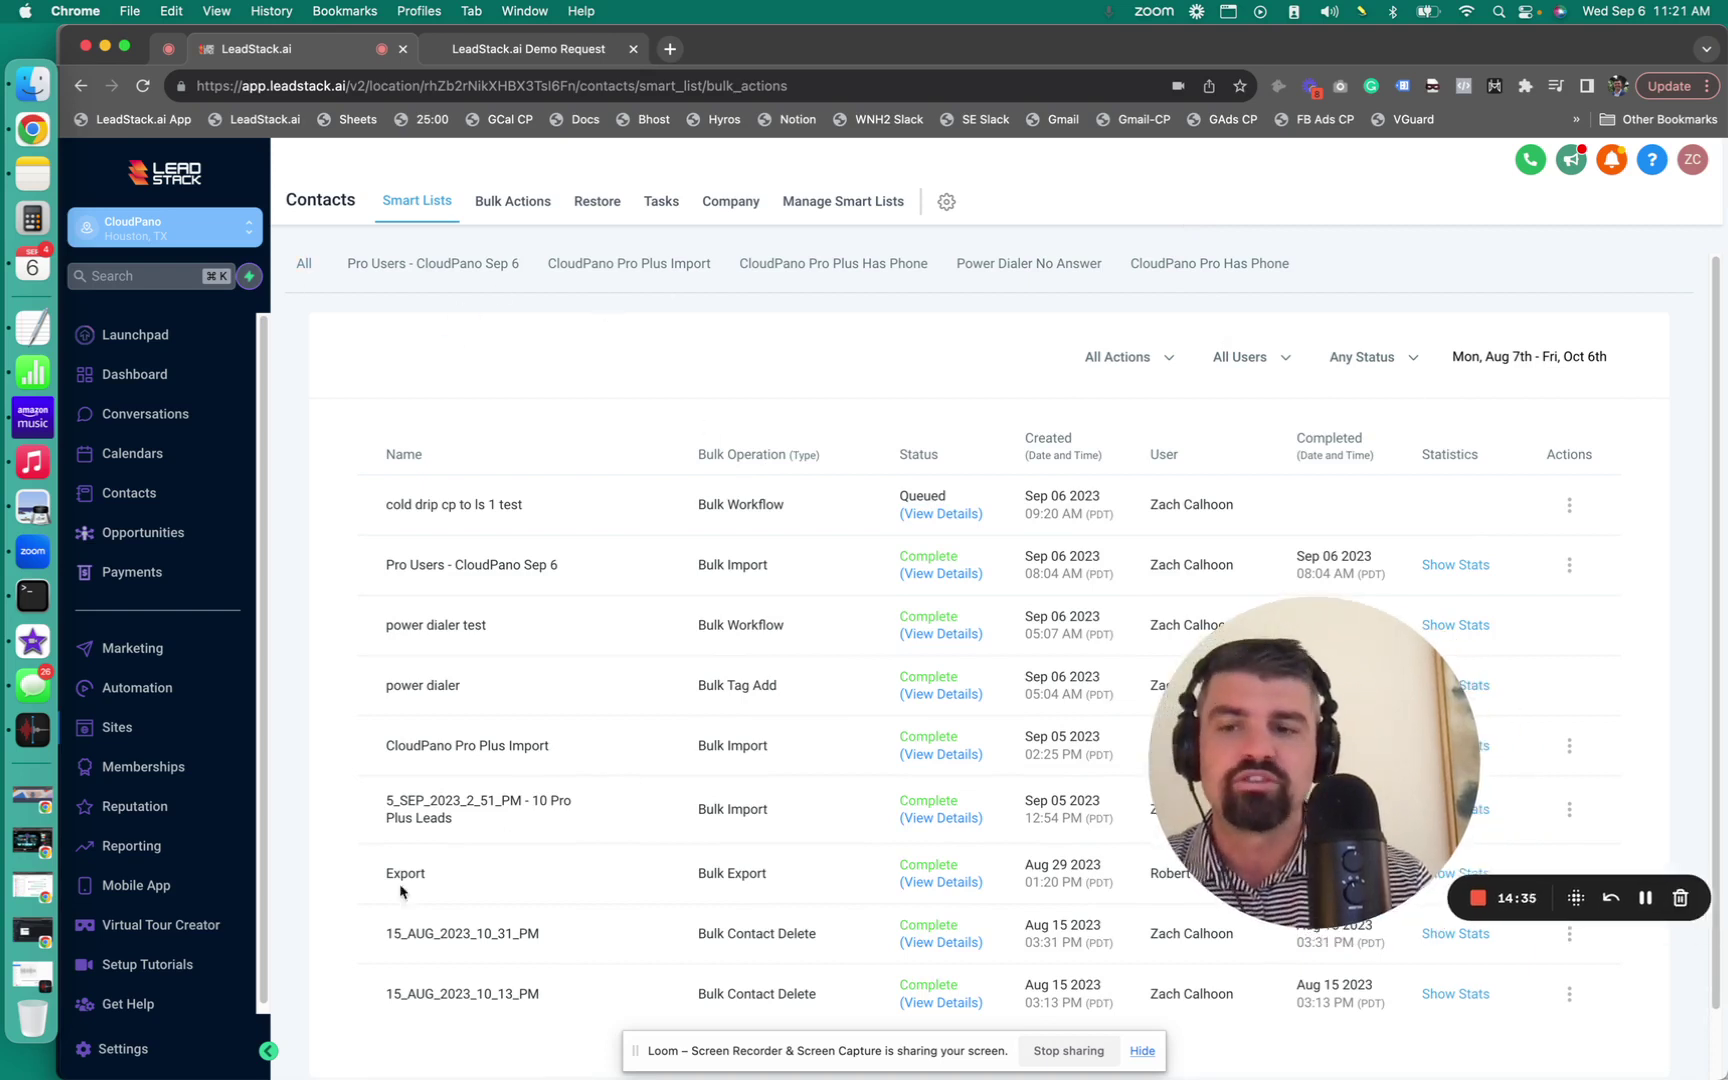
pyautogui.click(127, 691)
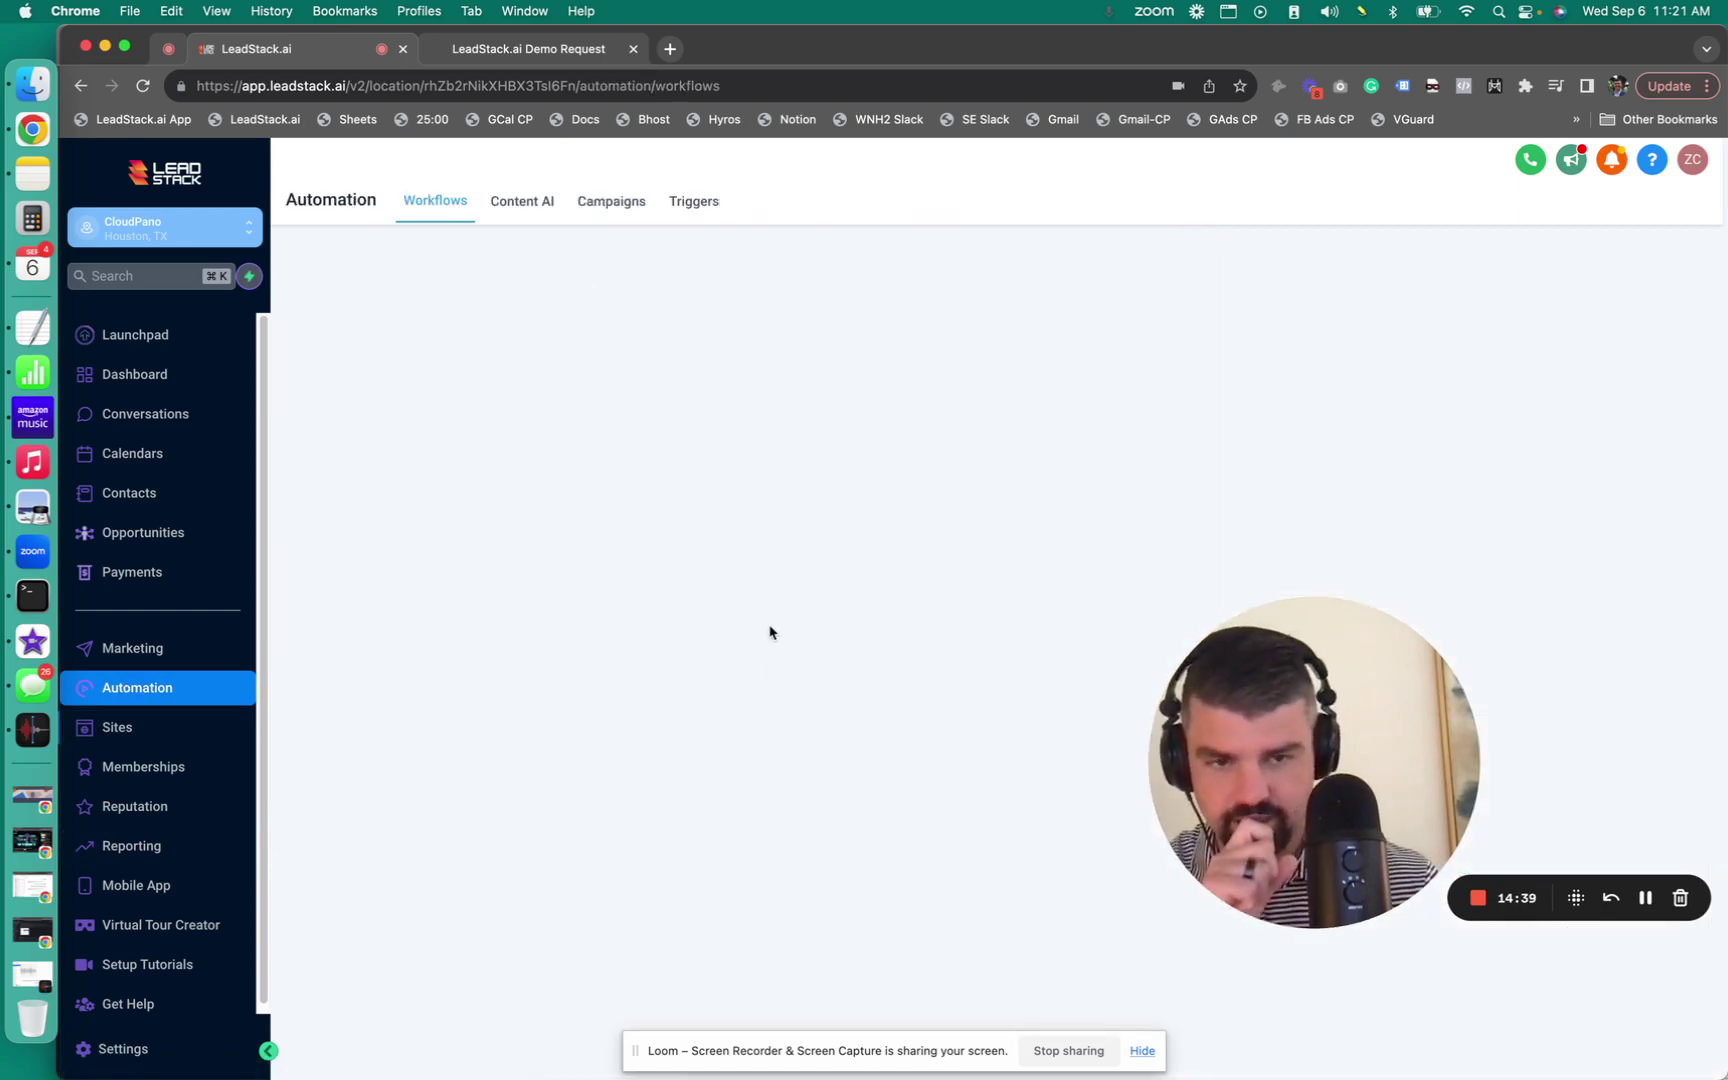
# Open the Cold Email Campaigns folder on the Workflows tab.
pyautogui.click(513, 541)
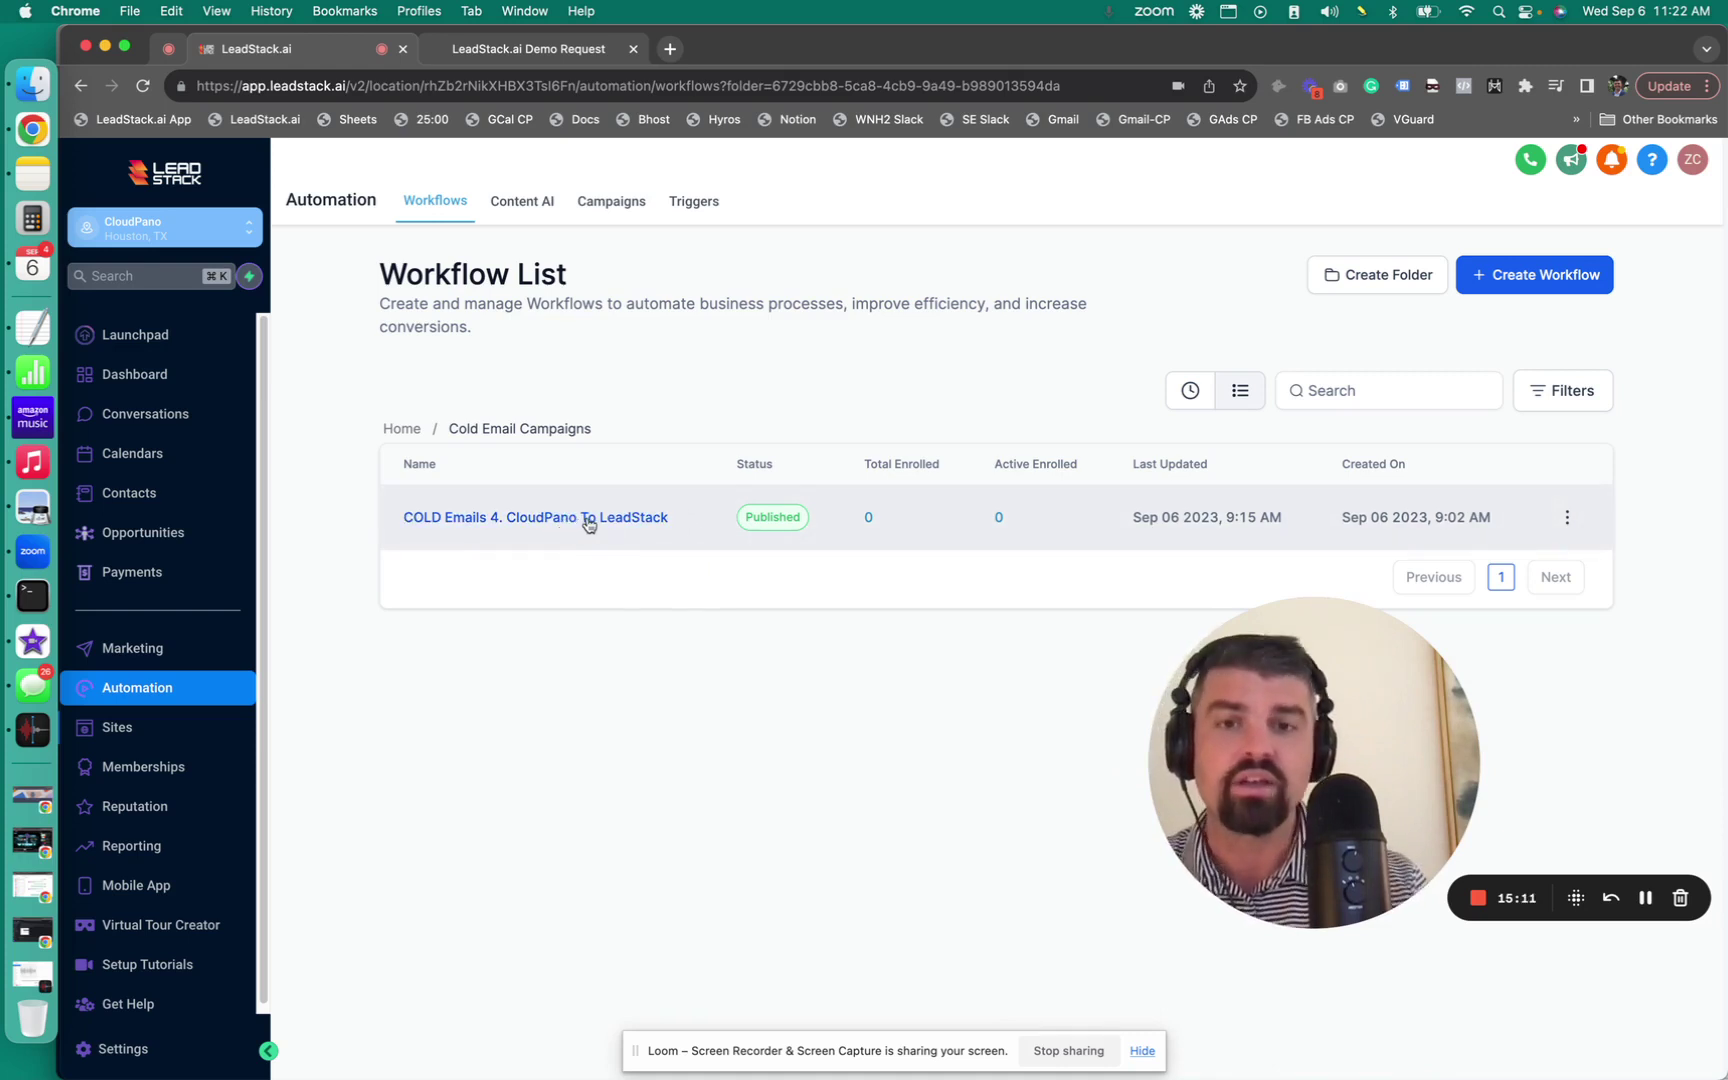
# Show all 3751 contacts and browse the More Filters field list before closing it.
pyautogui.click(147, 494)
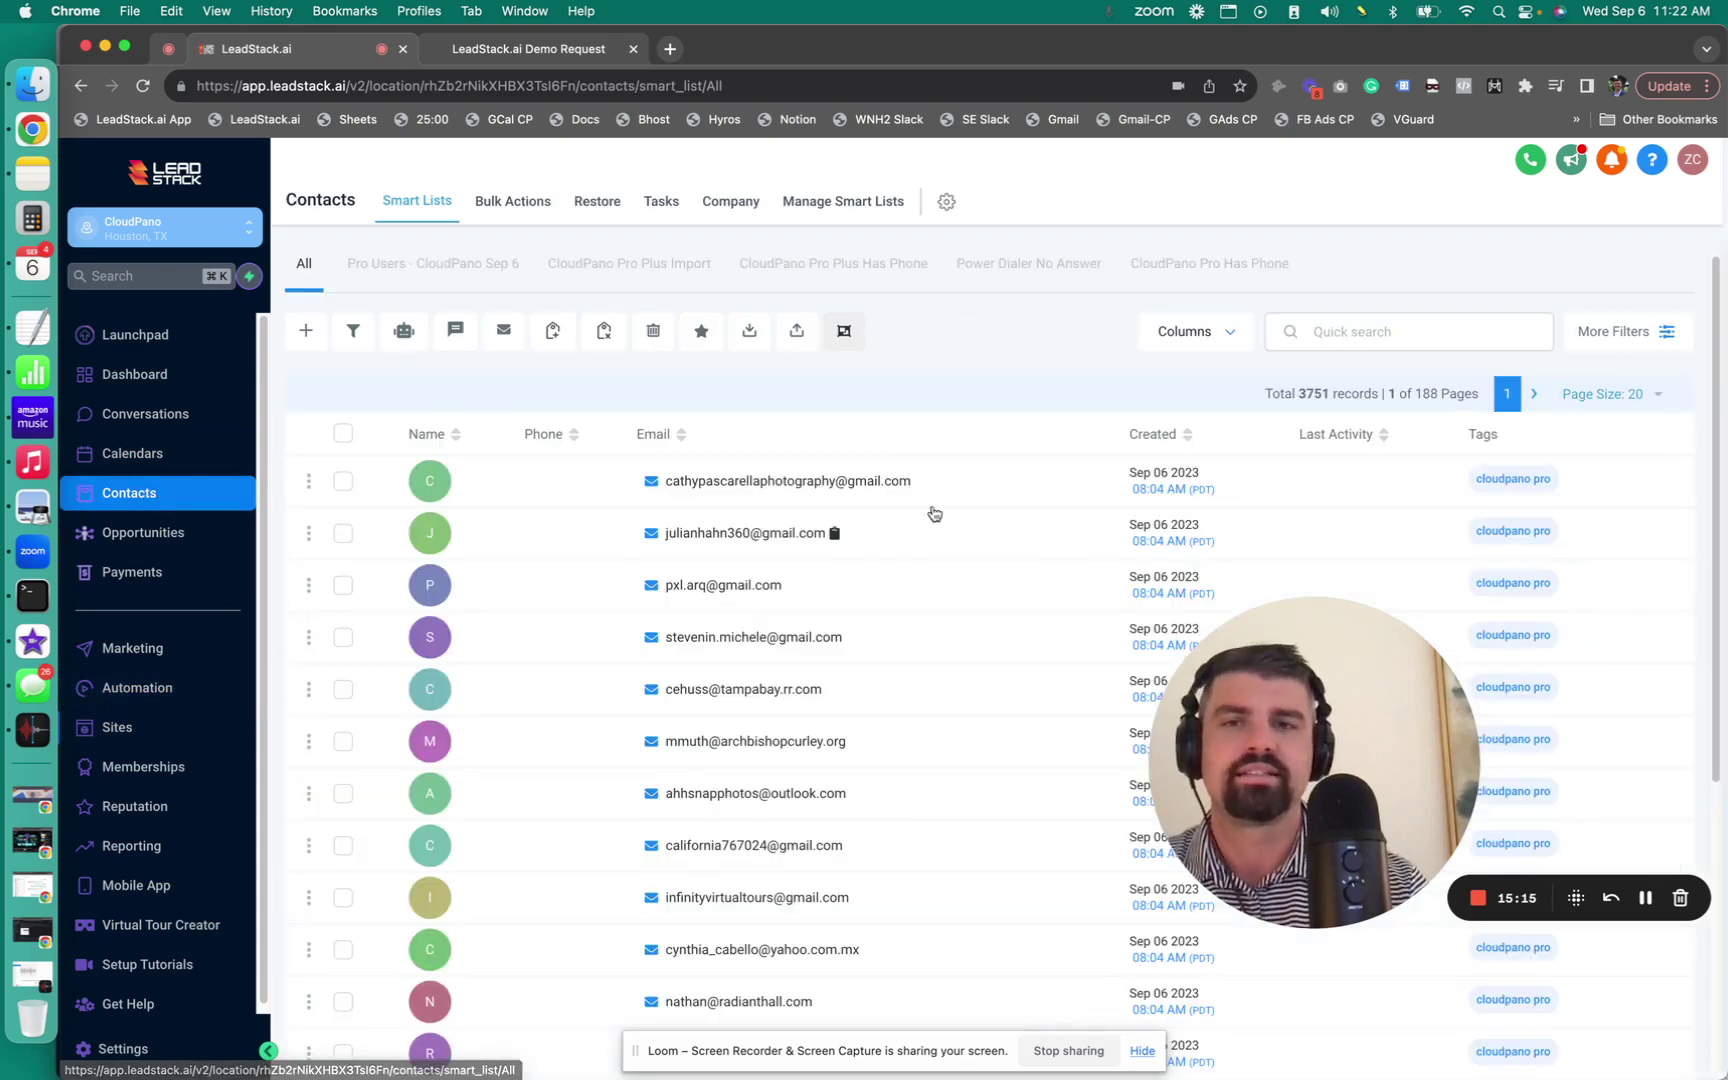
pyautogui.click(1636, 334)
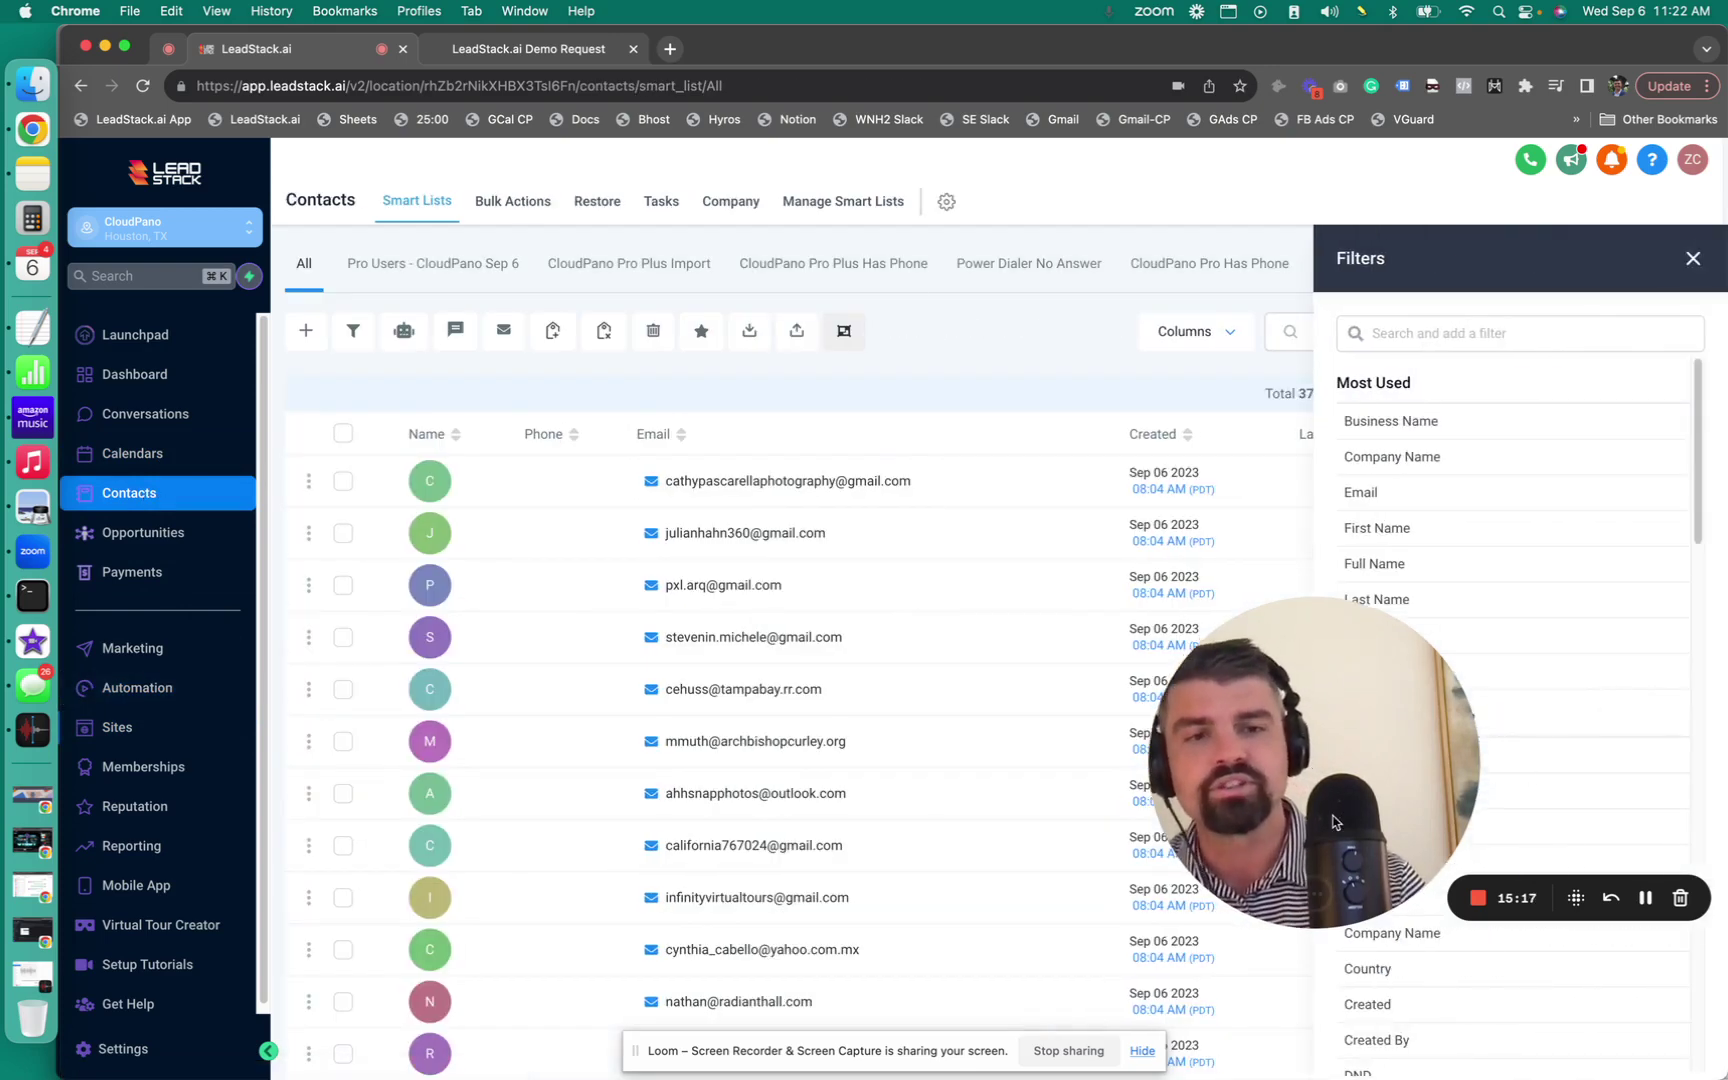
pyautogui.moveTo(1282, 797); pyautogui.dragTo(226, 345)
pyautogui.scroll(-3, 1574, 675)
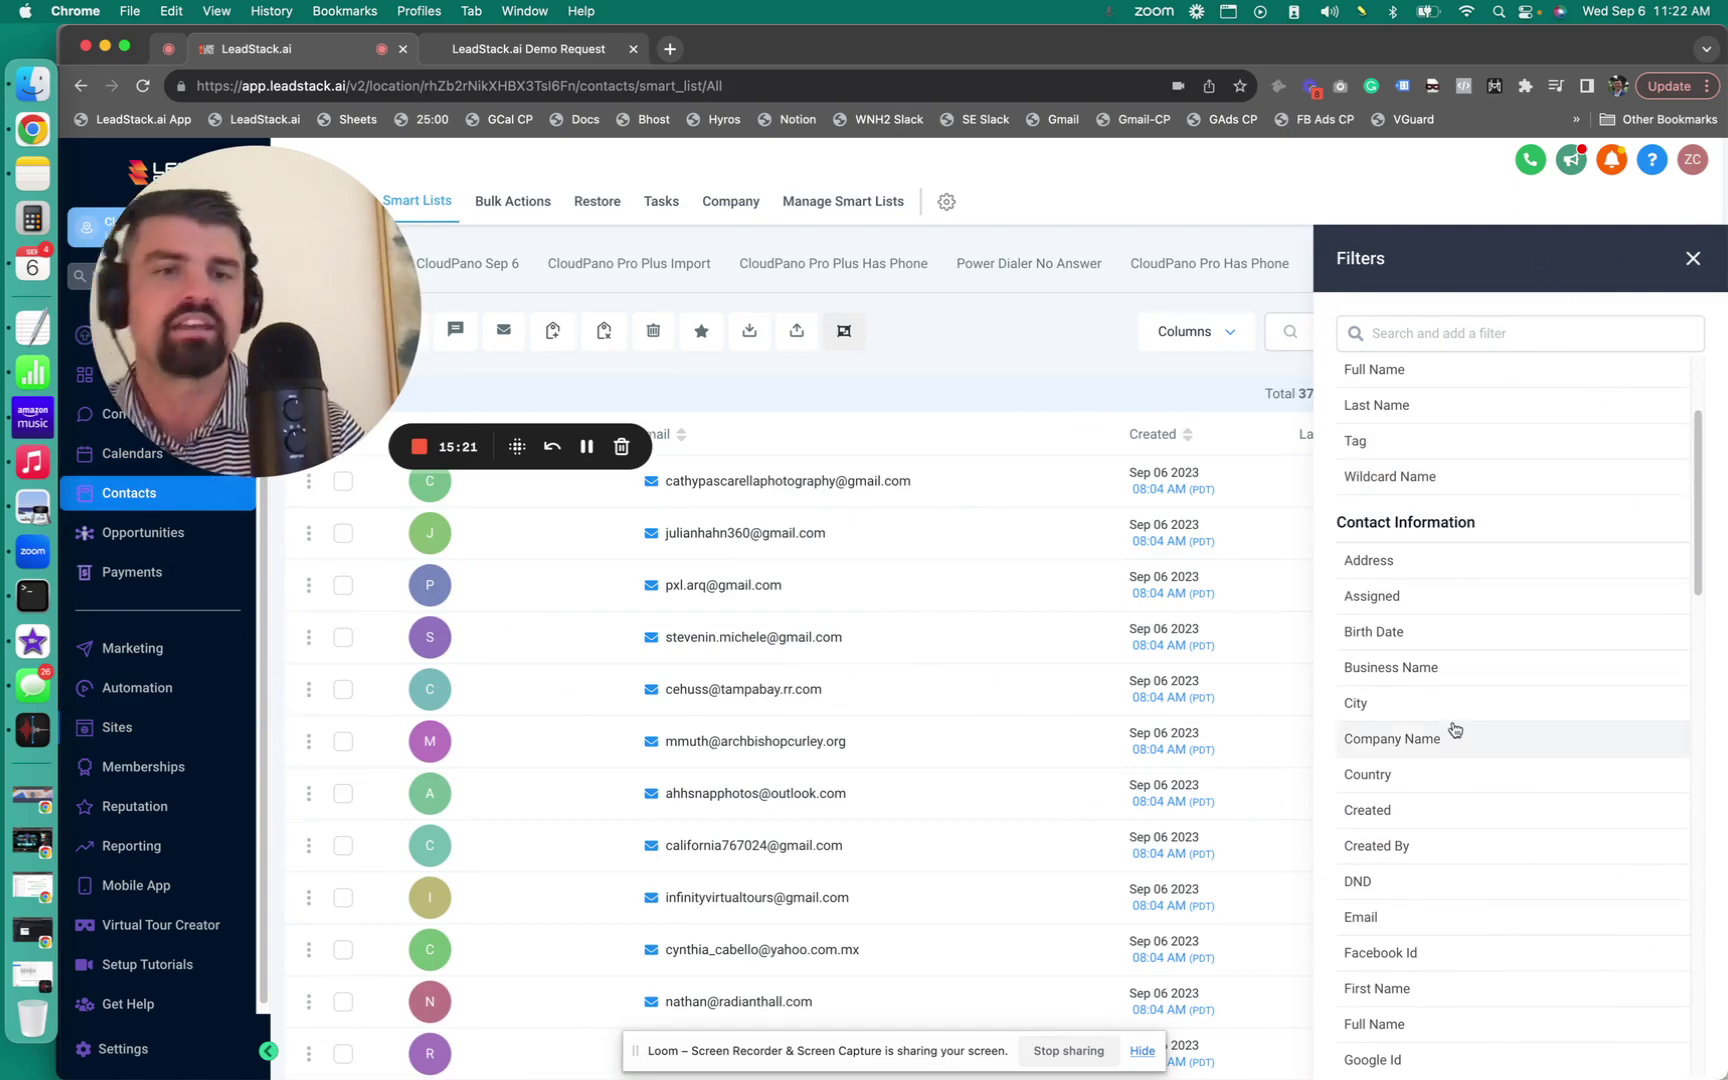
pyautogui.scroll(-15, 1500, 815)
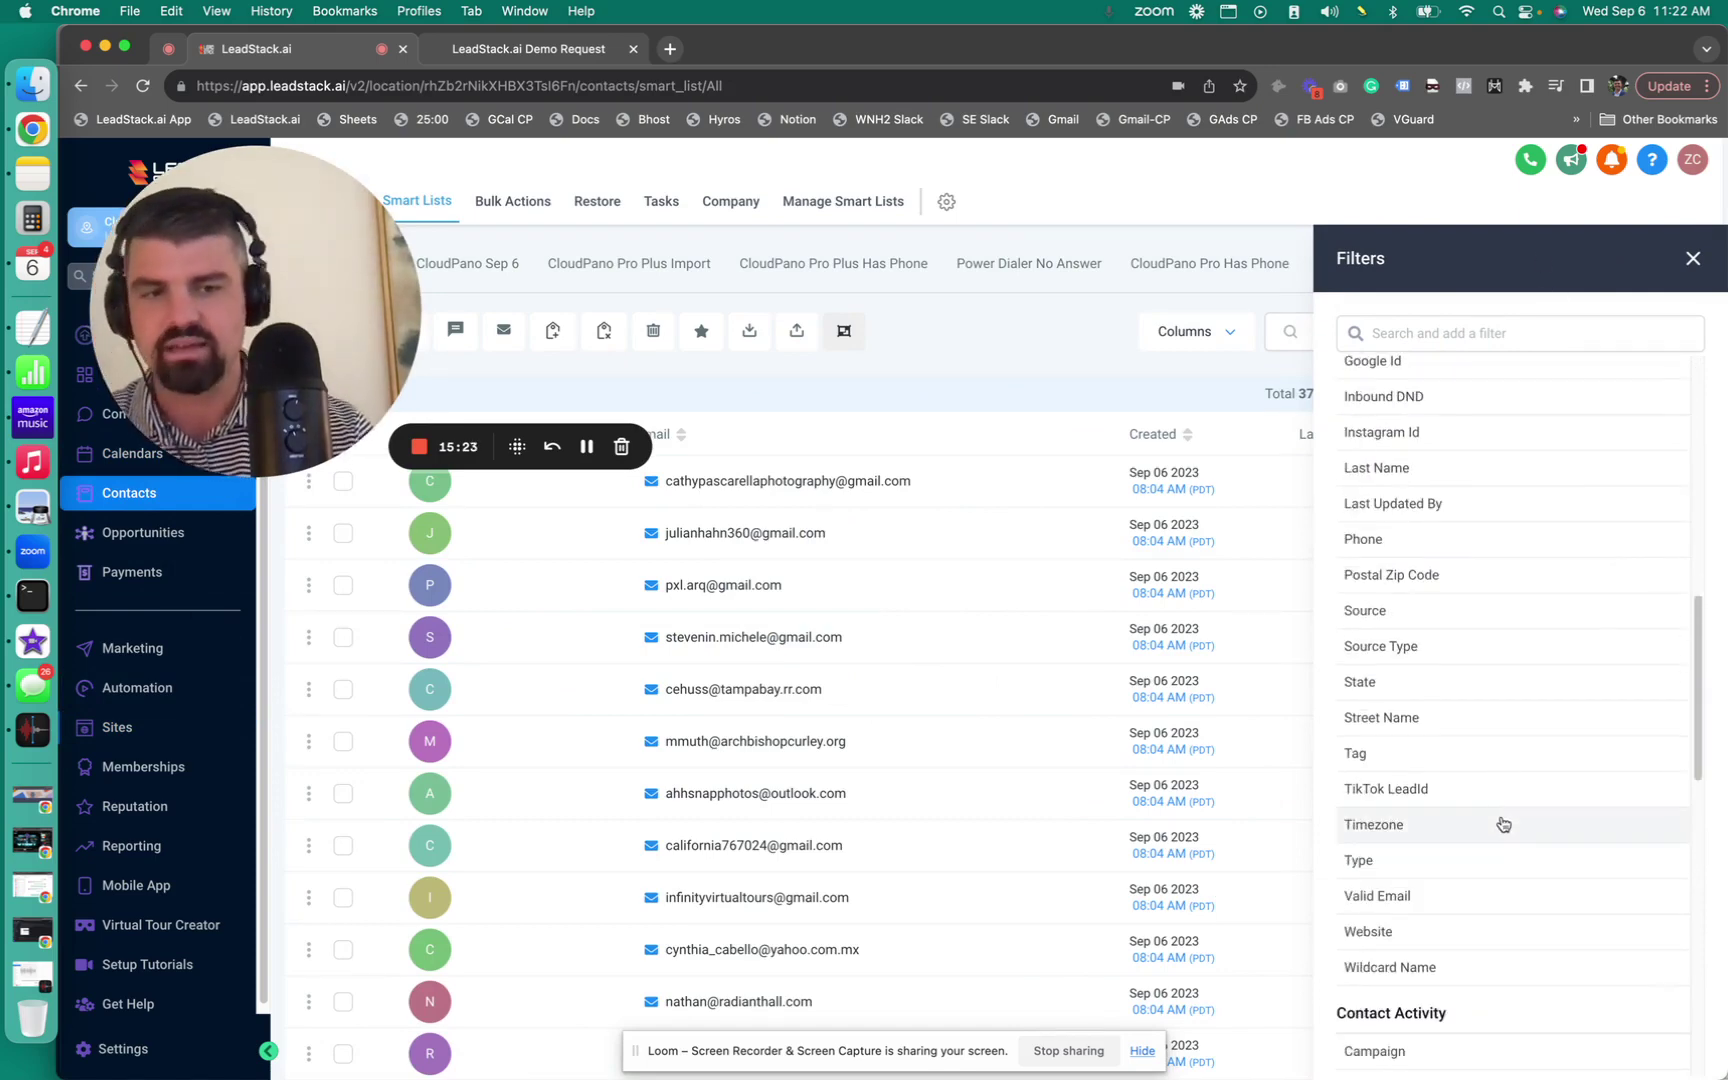
pyautogui.scroll(-5, 1505, 802)
pyautogui.scroll(20, 1570, 864)
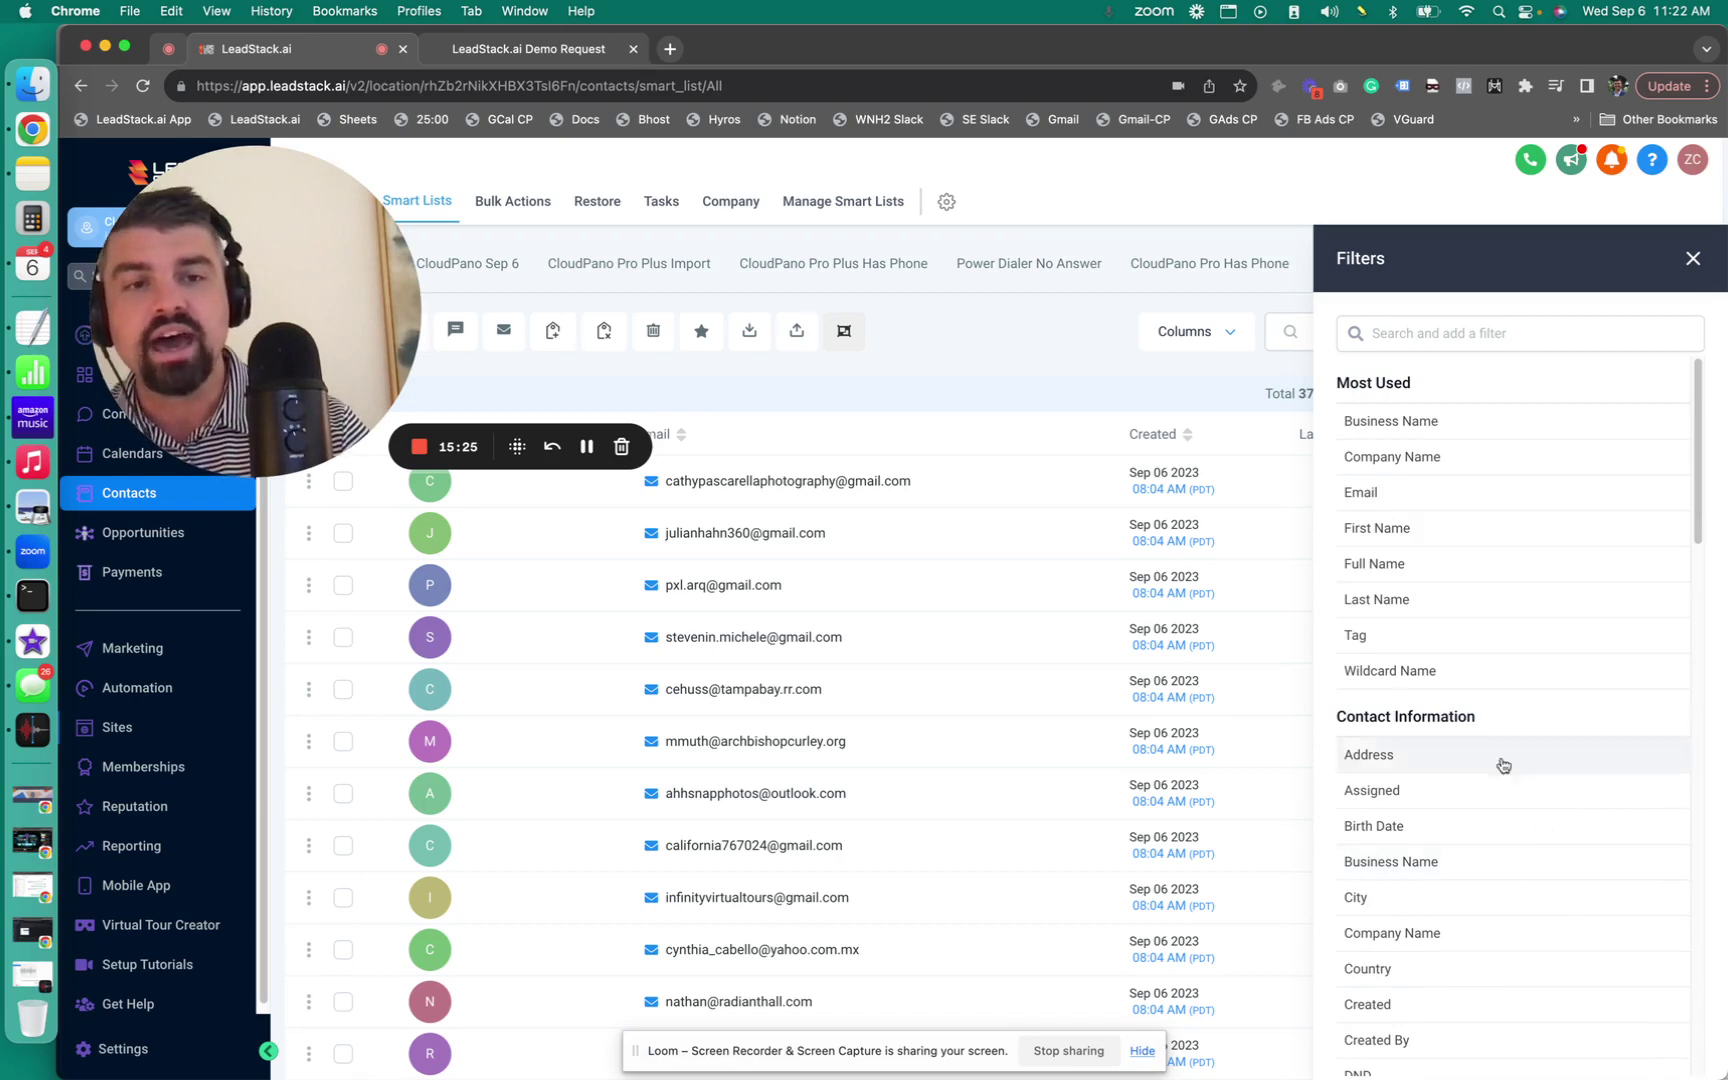
pyautogui.click(1692, 258)
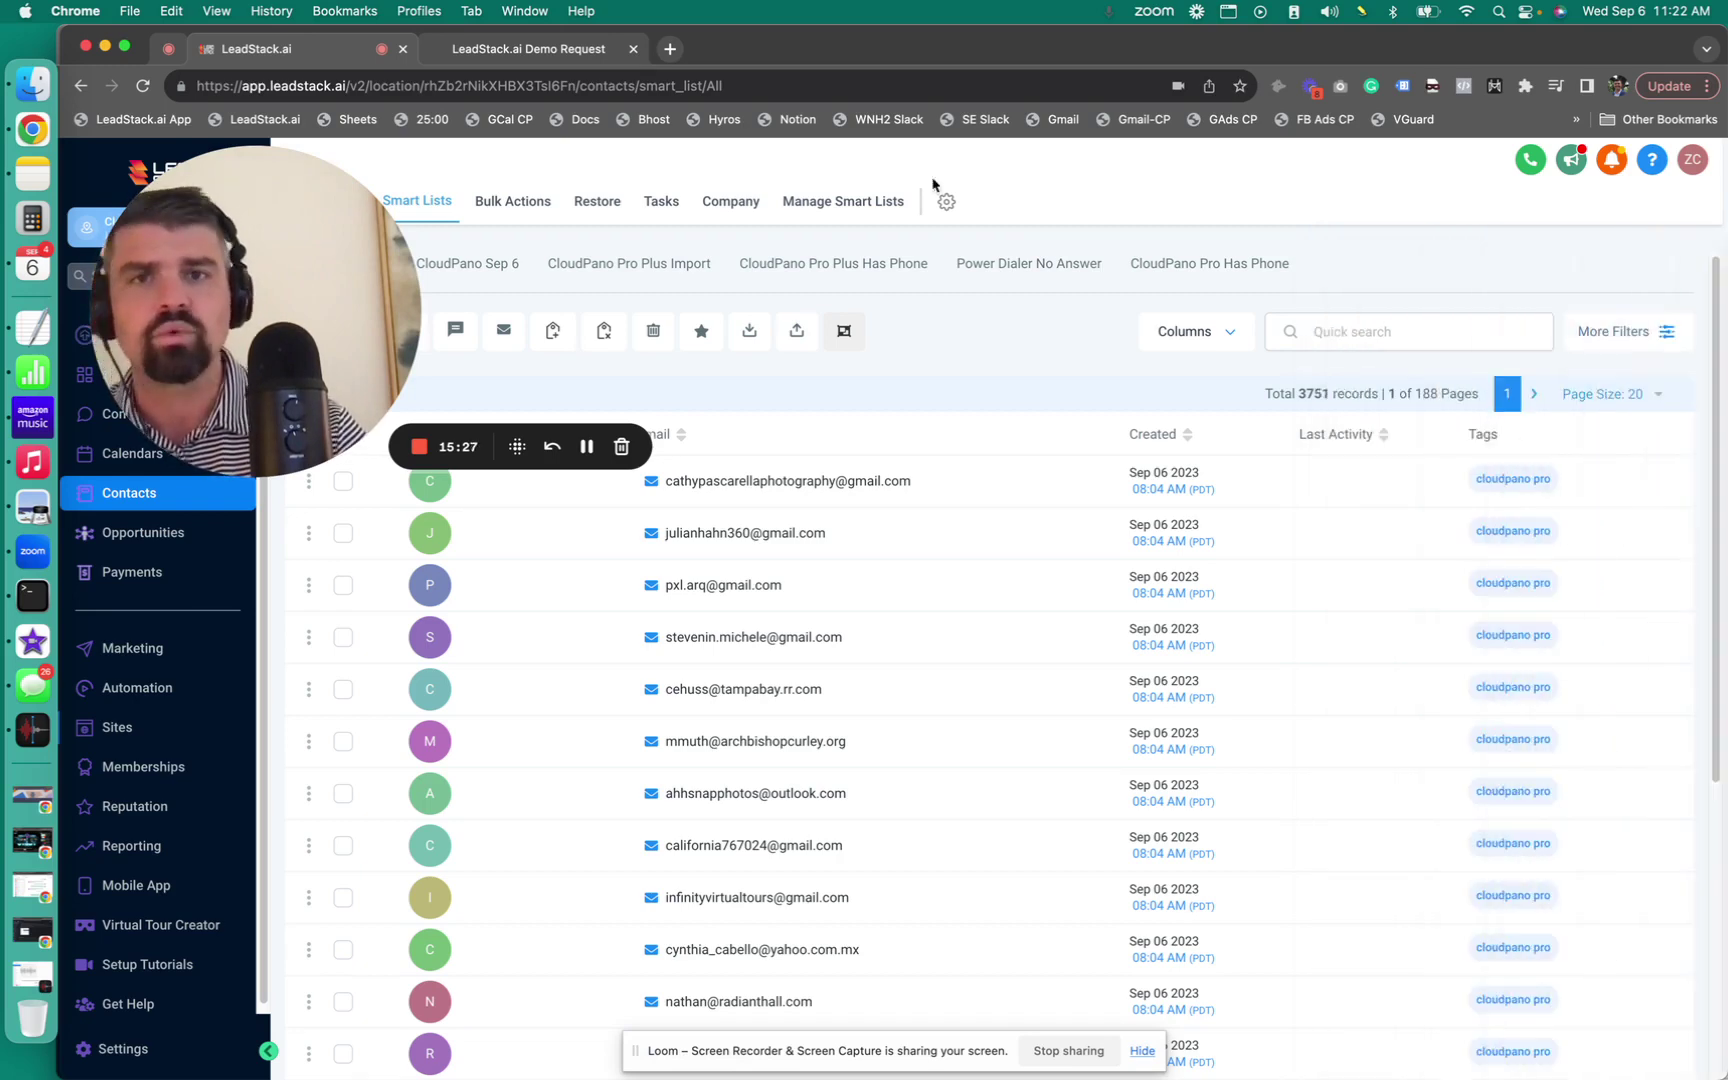
pyautogui.moveTo(420, 328); pyautogui.dragTo(620, 850)
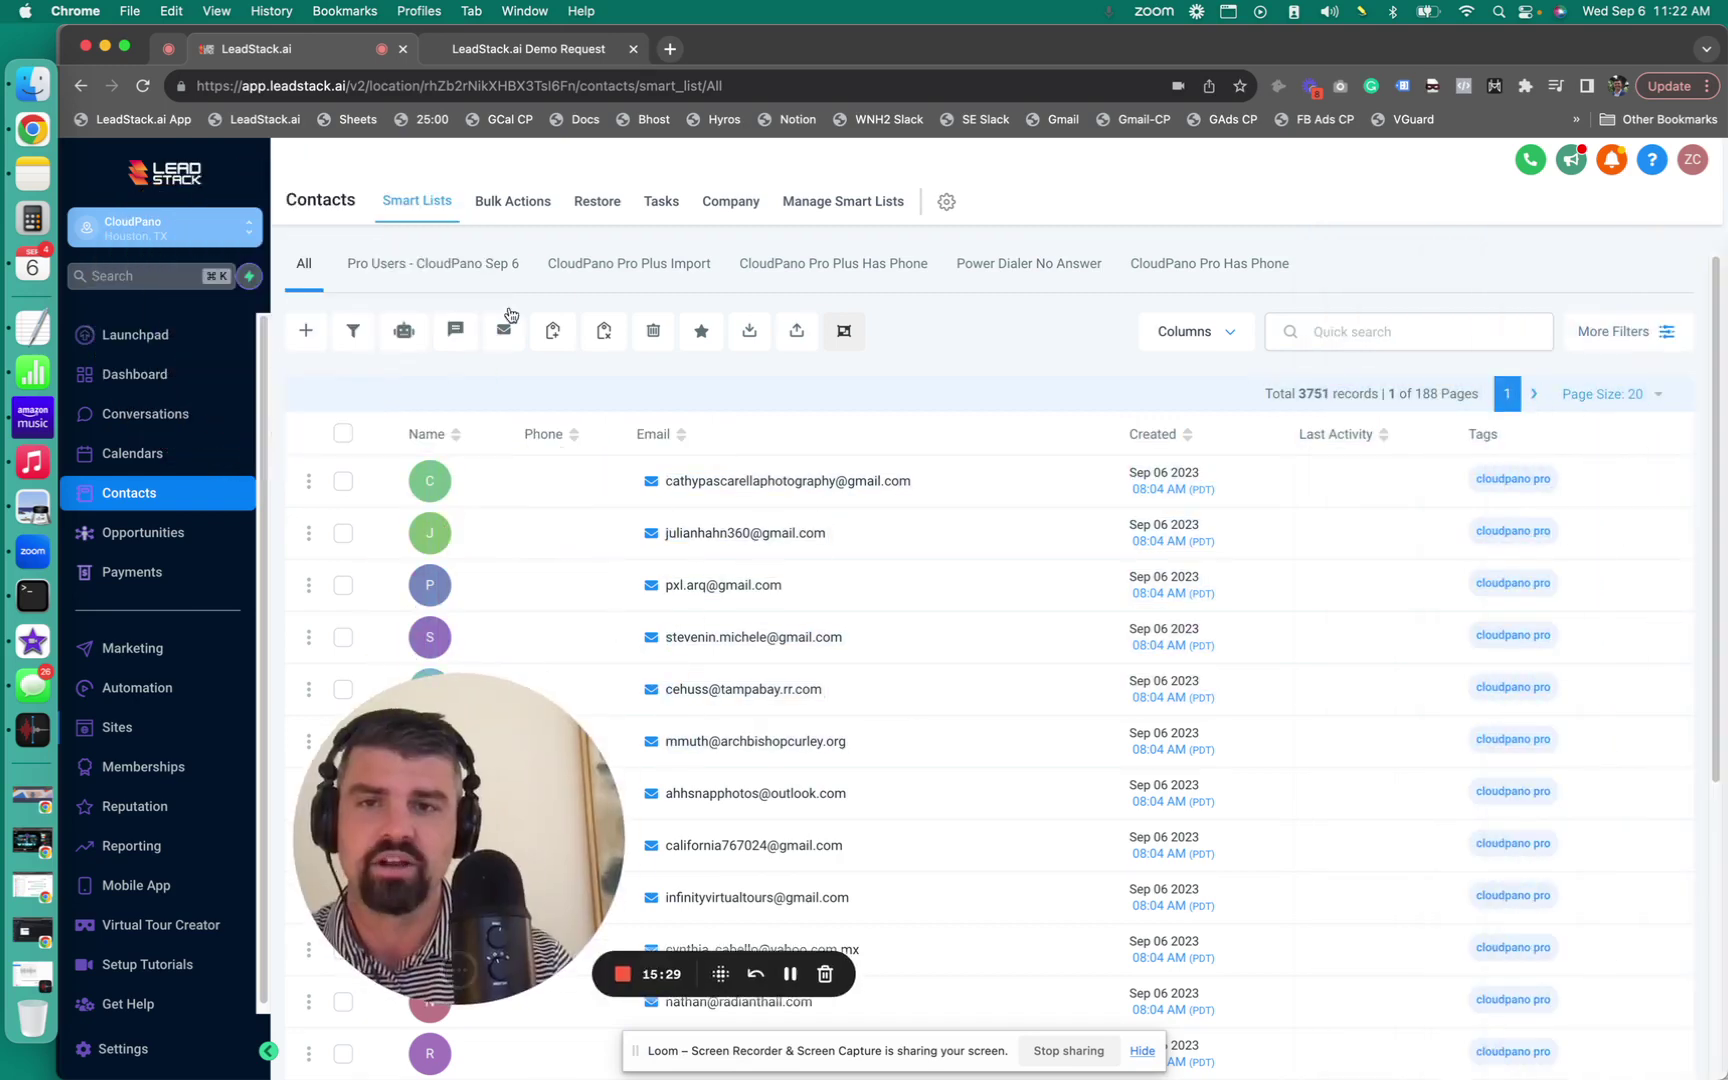
# Open the 690-contact CloudPano Pro Plus Has Phone list and select all 20 first-page rows.
pyautogui.click(858, 278)
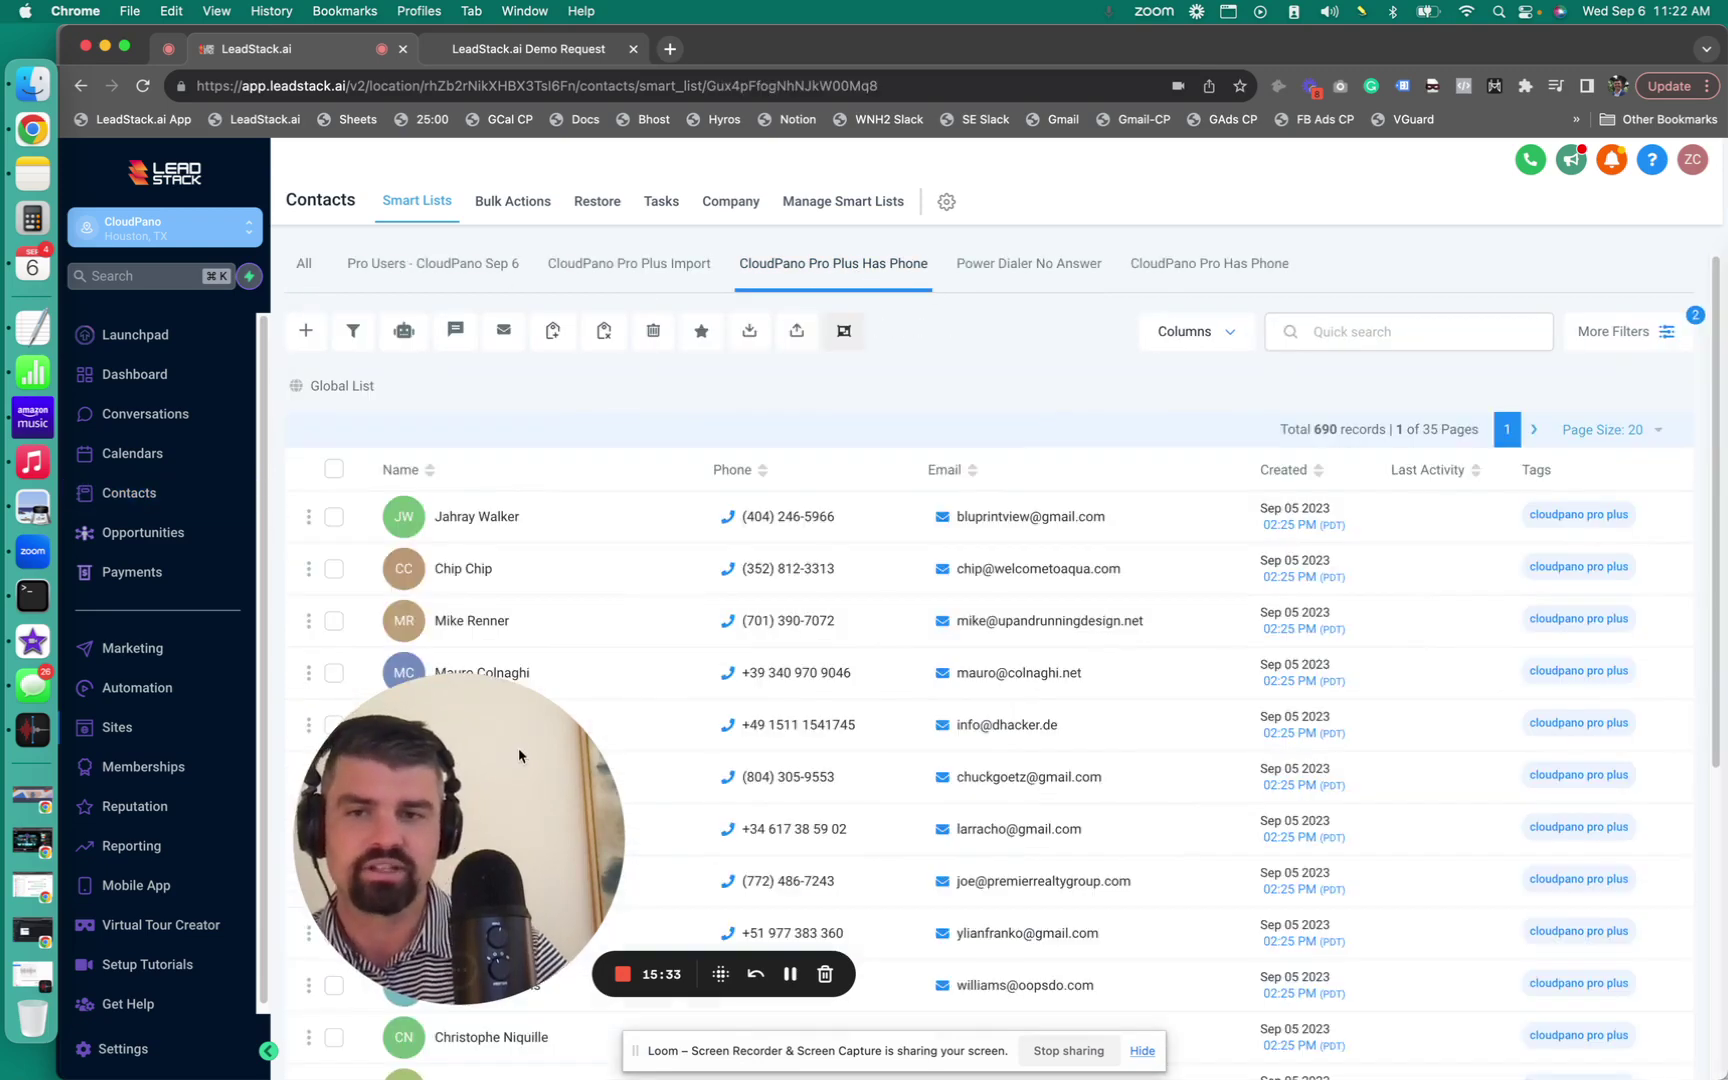
pyautogui.moveTo(518, 747); pyautogui.dragTo(335, 595)
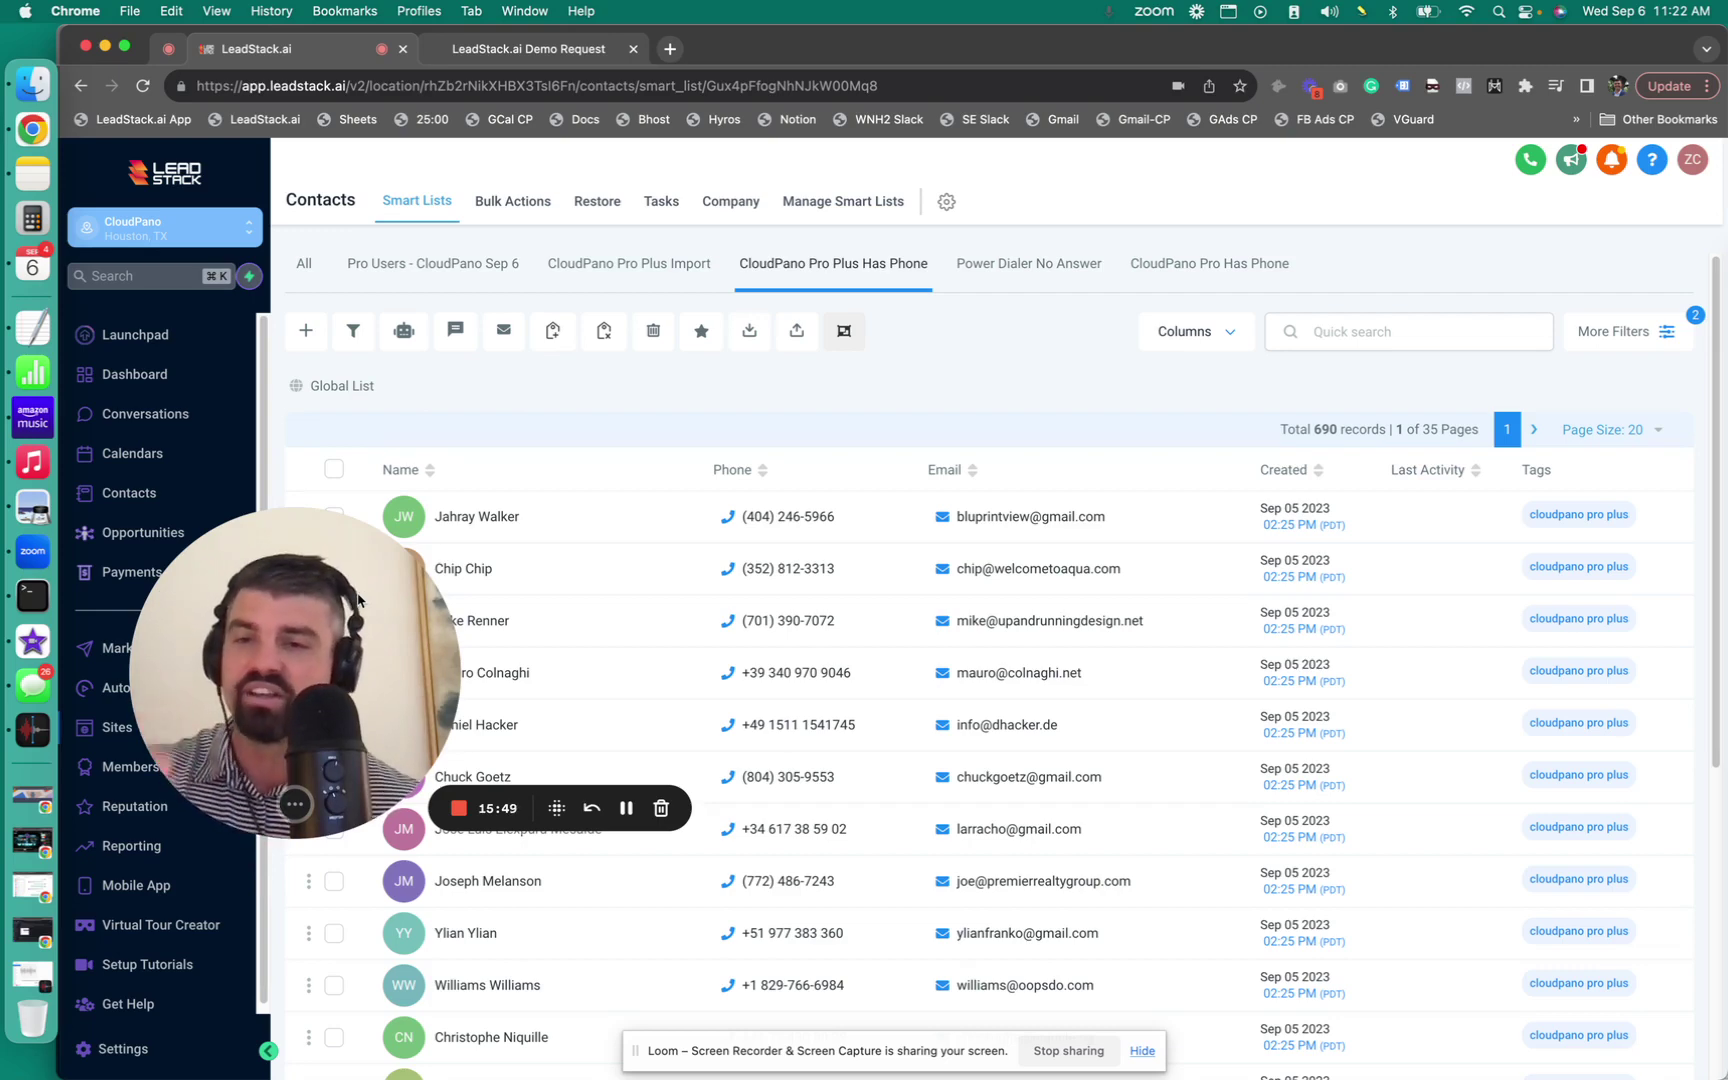
pyautogui.moveTo(358, 600); pyautogui.dragTo(468, 610)
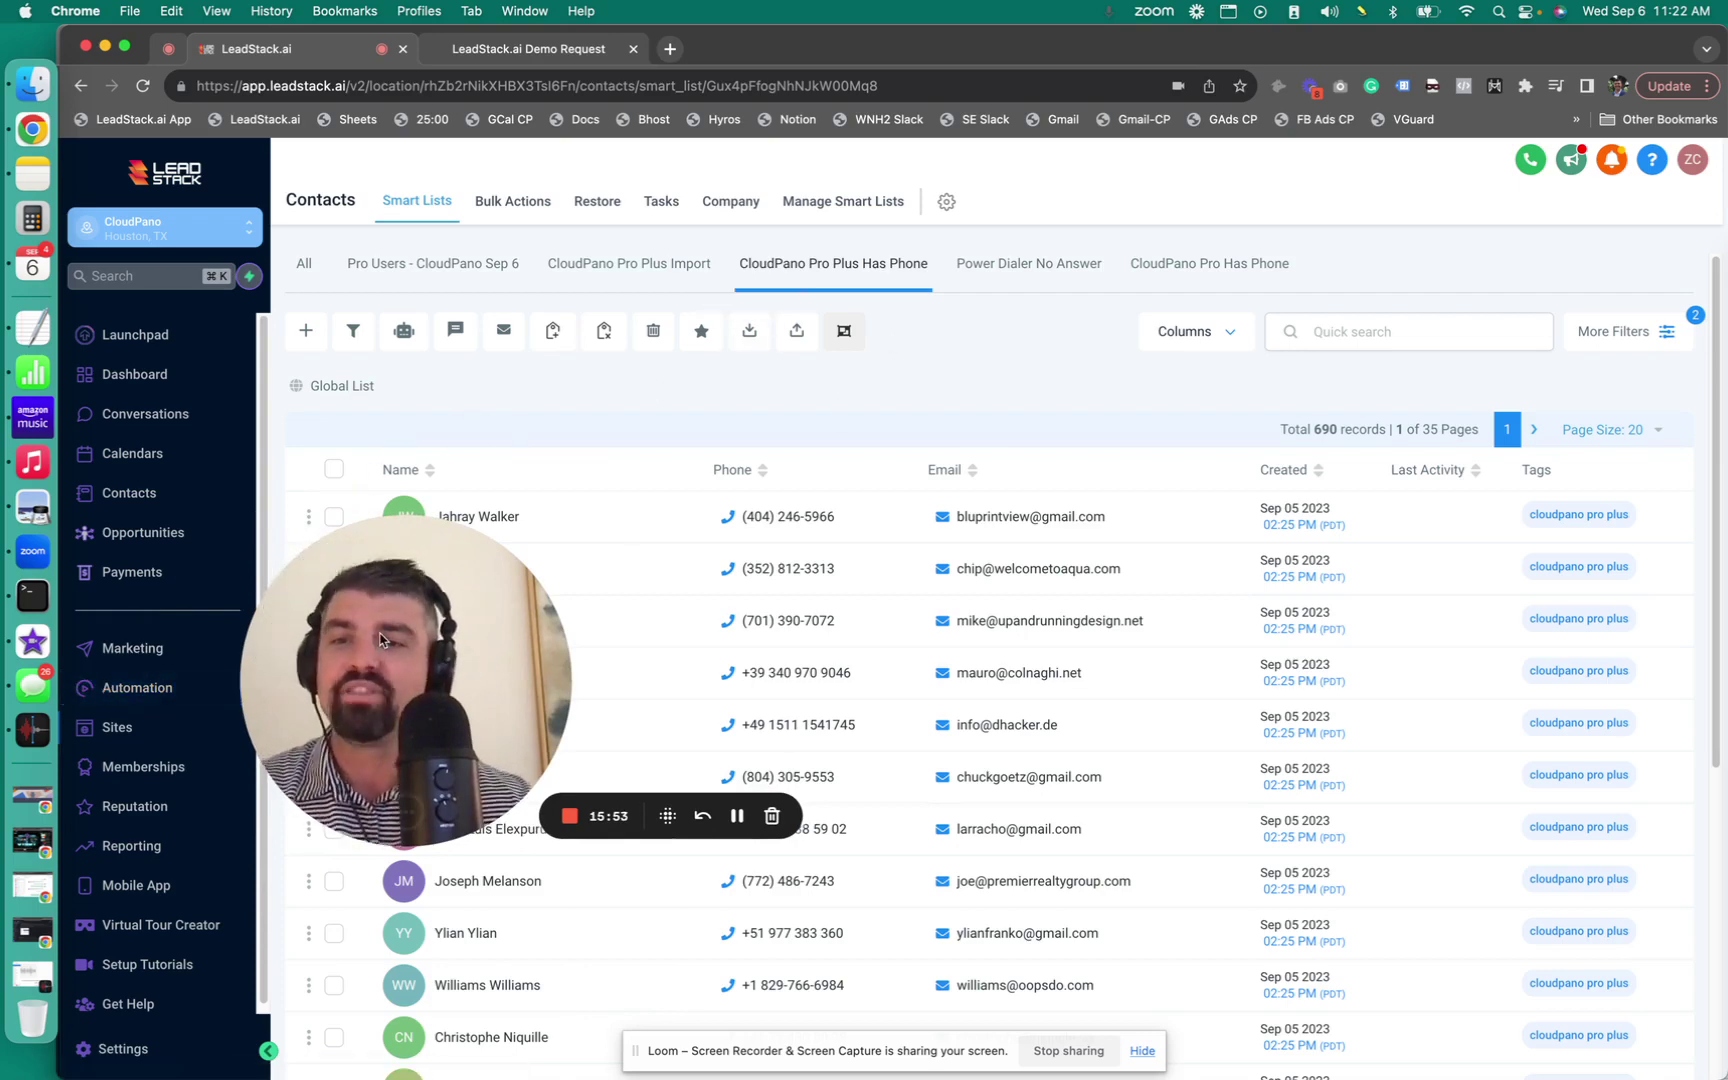
pyautogui.click(334, 469)
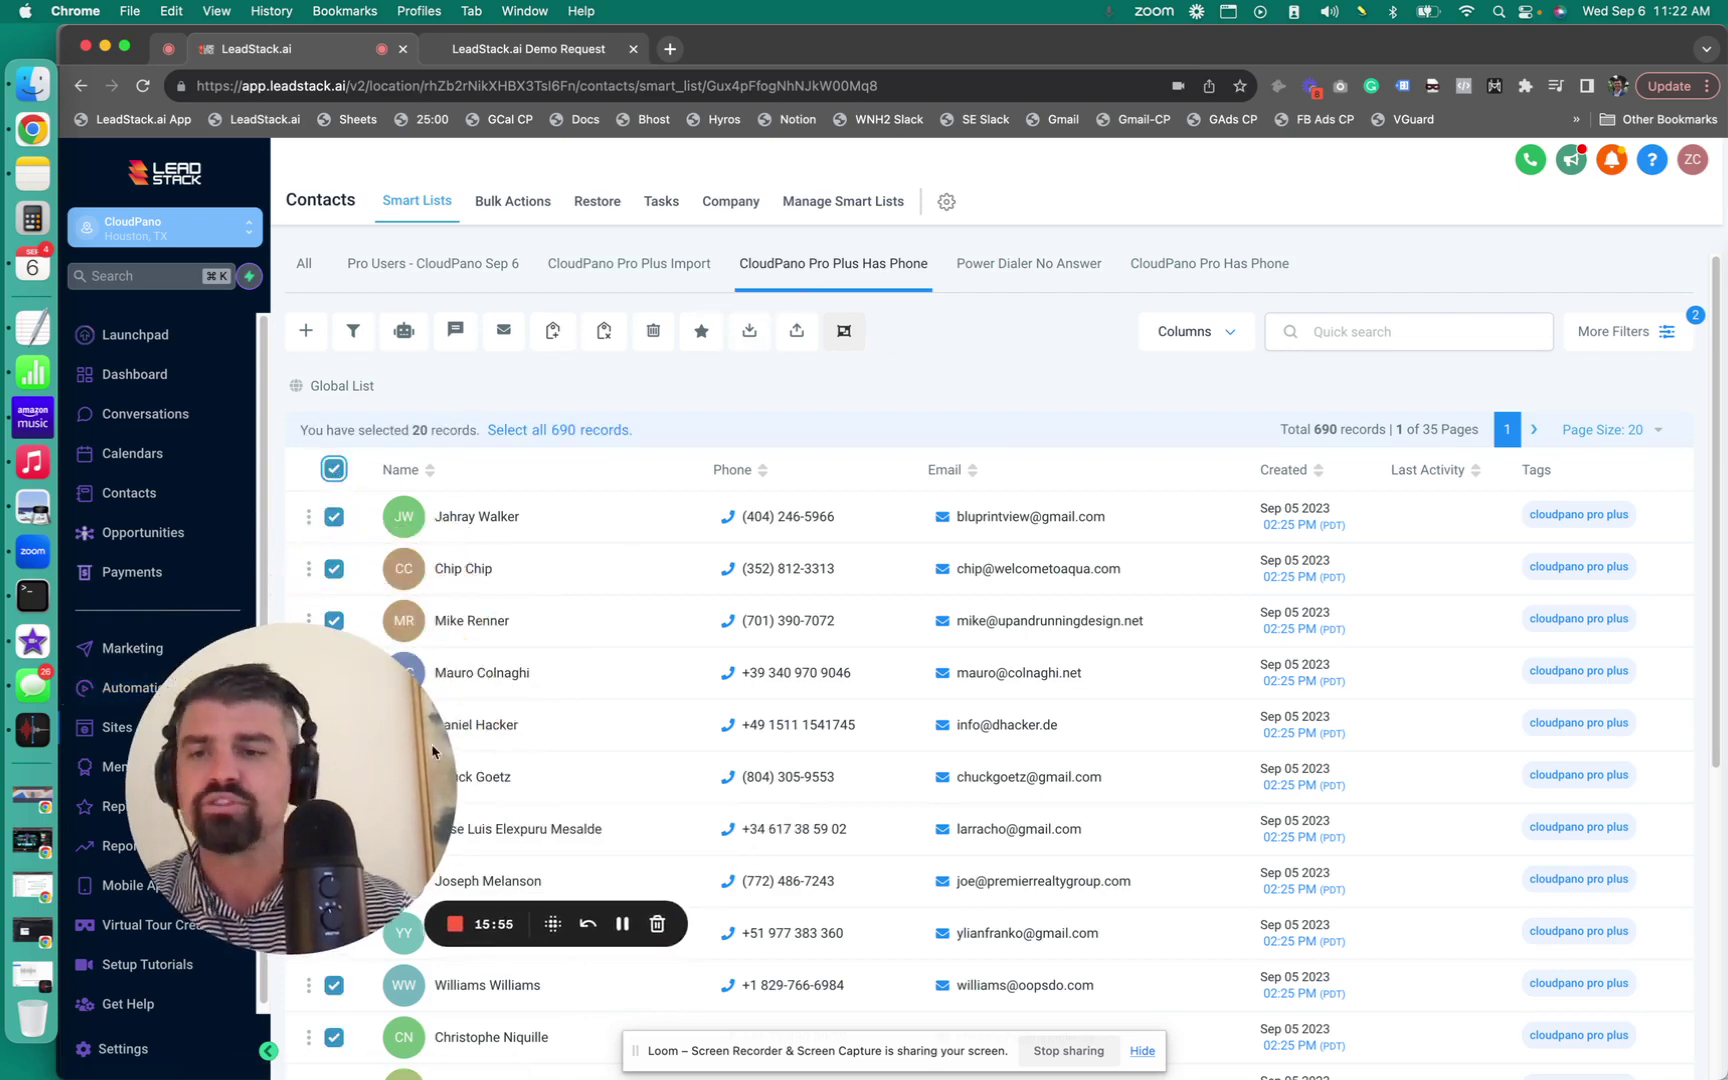
pyautogui.moveTo(355, 768); pyautogui.dragTo(313, 752)
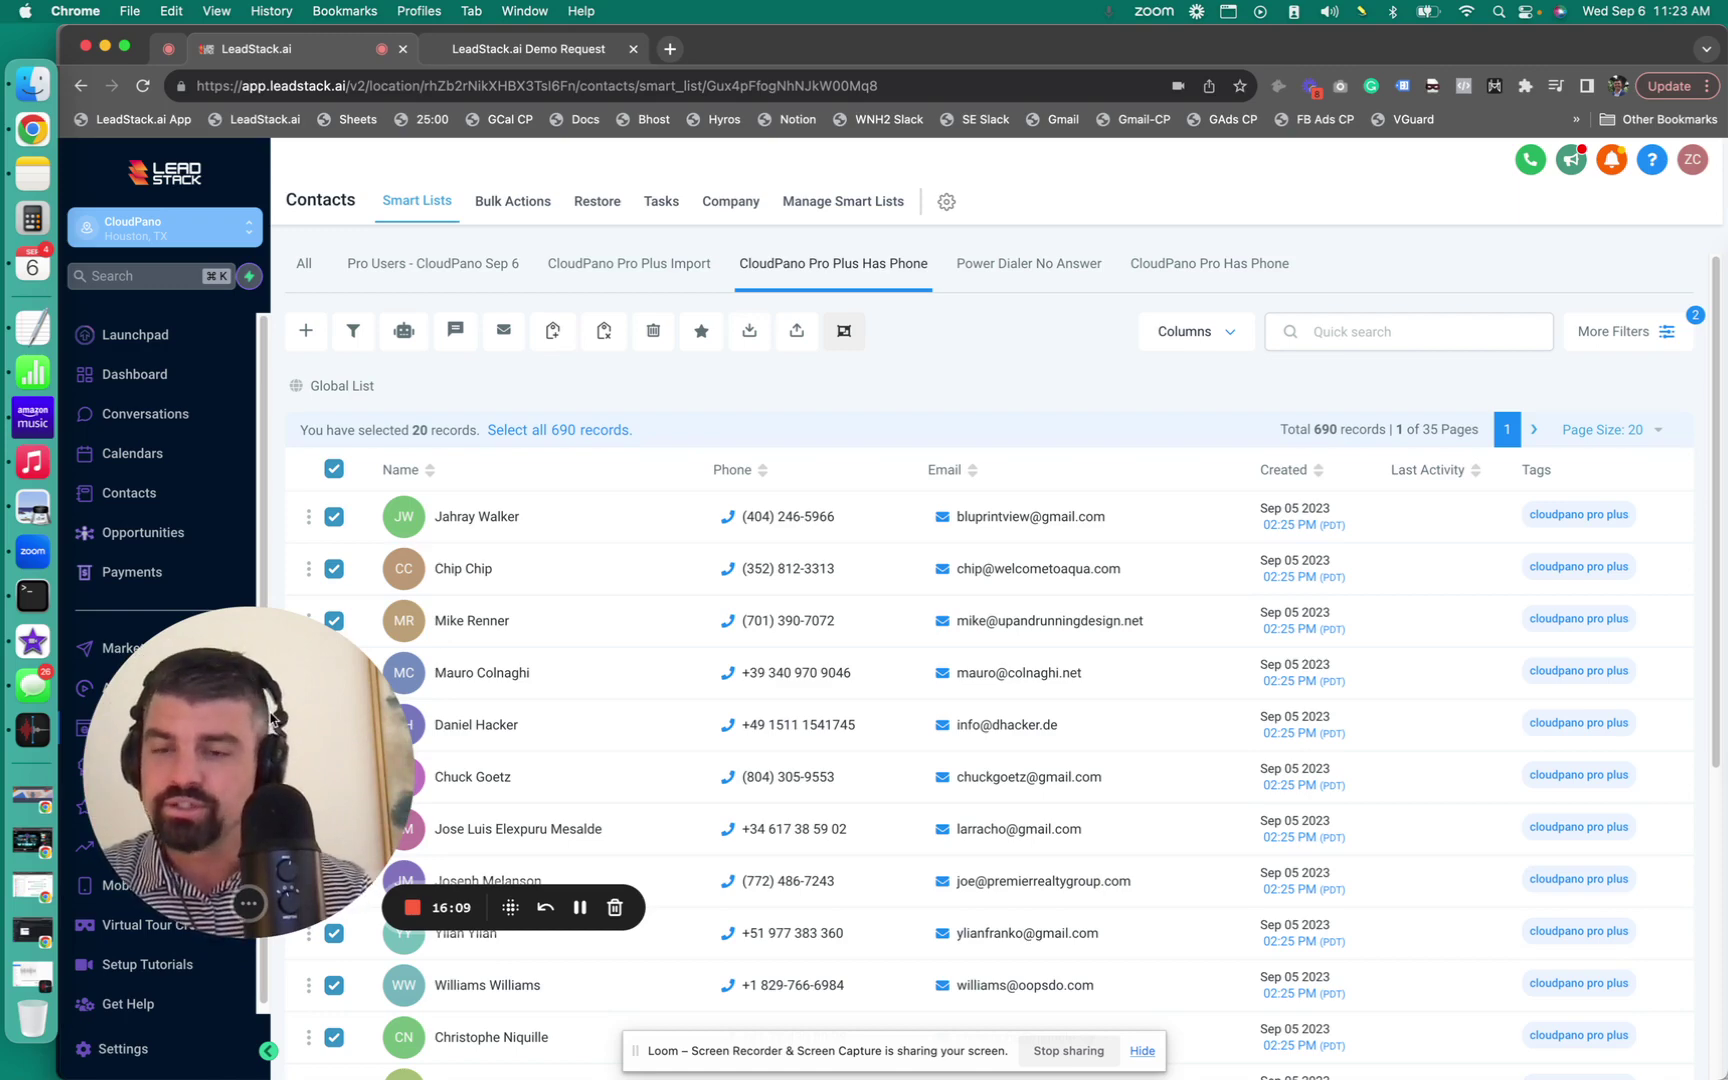
pyautogui.moveTo(275, 725); pyautogui.dragTo(270, 662)
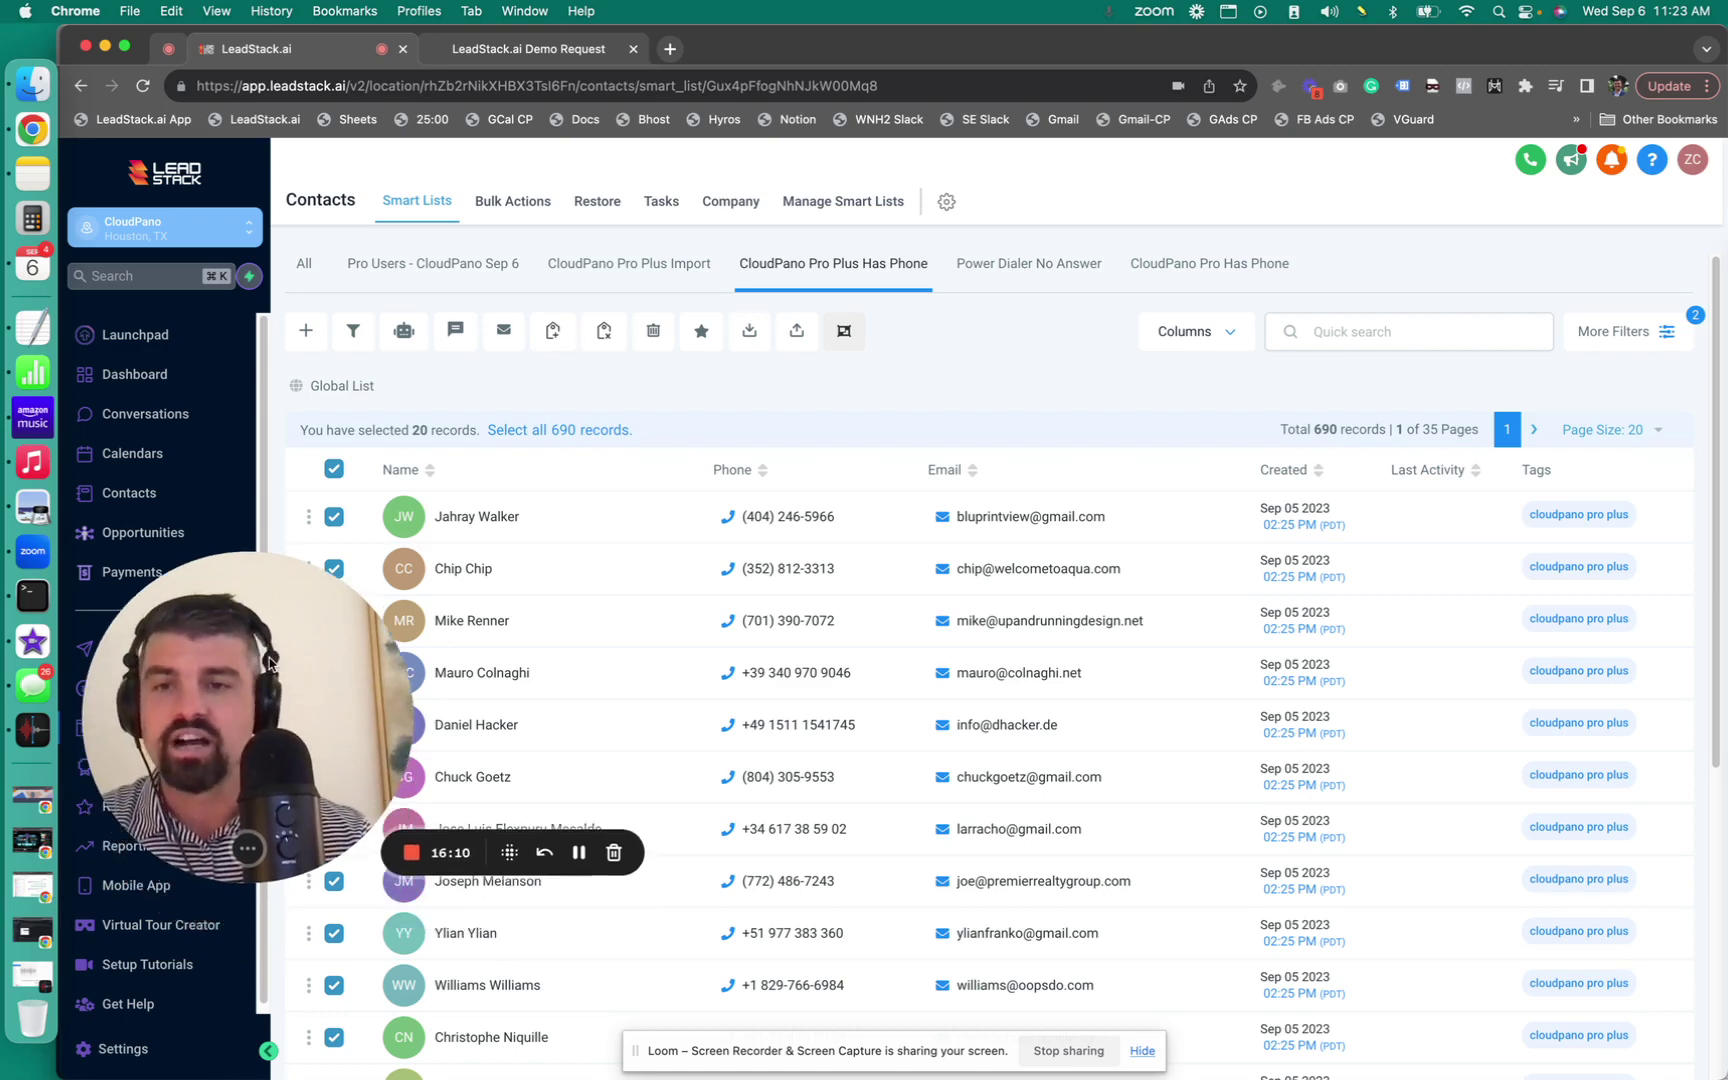
# Switch the Conversations inbox from unread-only to all 214 conversations.
pyautogui.click(161, 424)
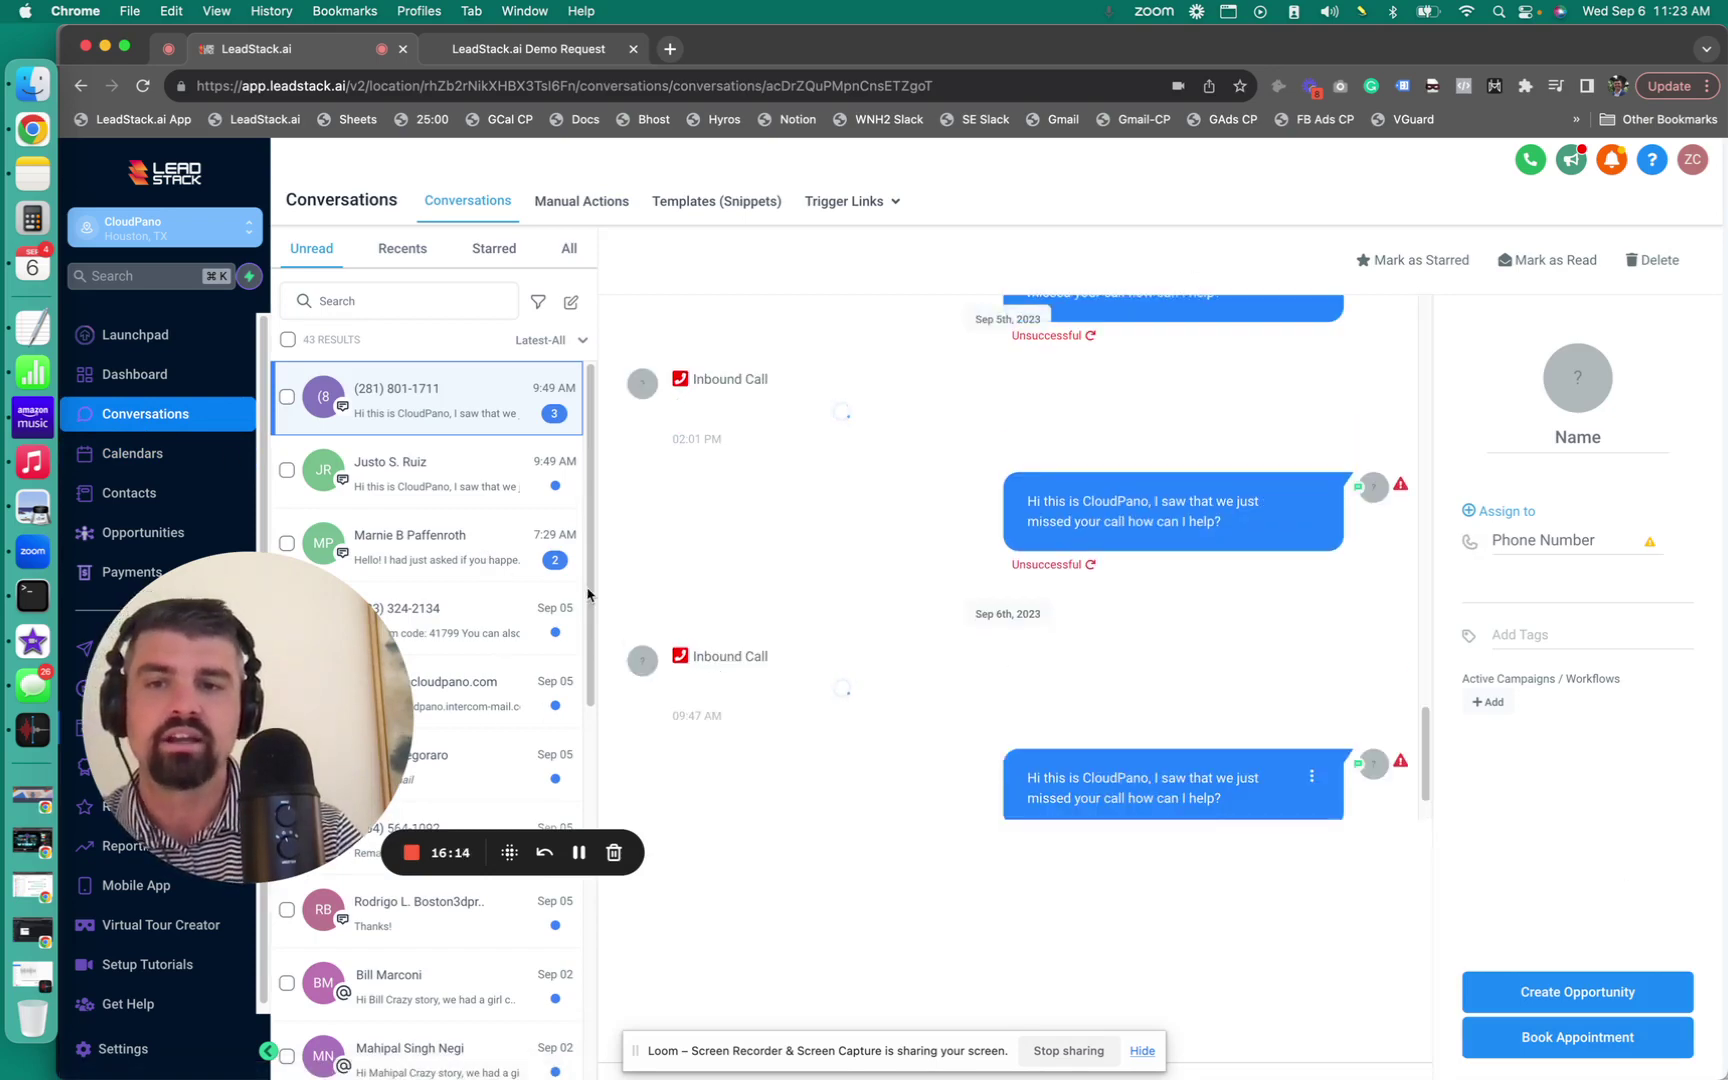
pyautogui.moveTo(413, 710); pyautogui.dragTo(423, 402)
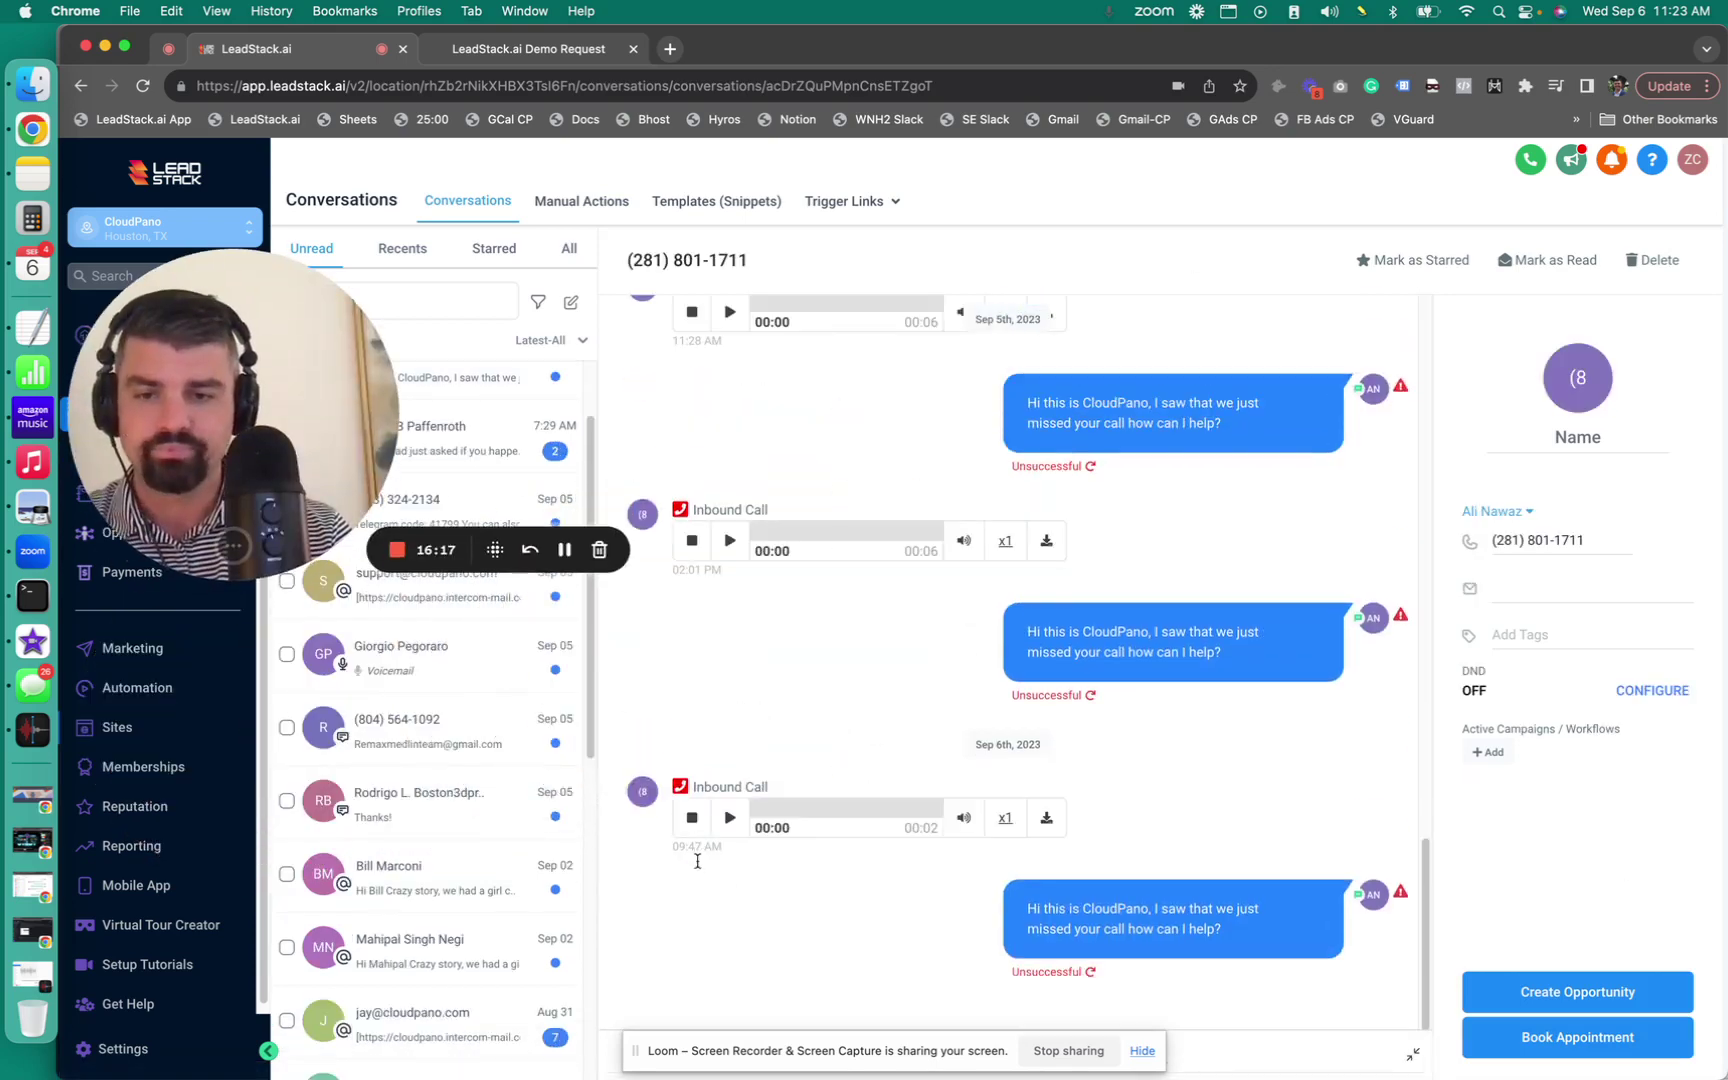
pyautogui.scroll(-10, 452, 760)
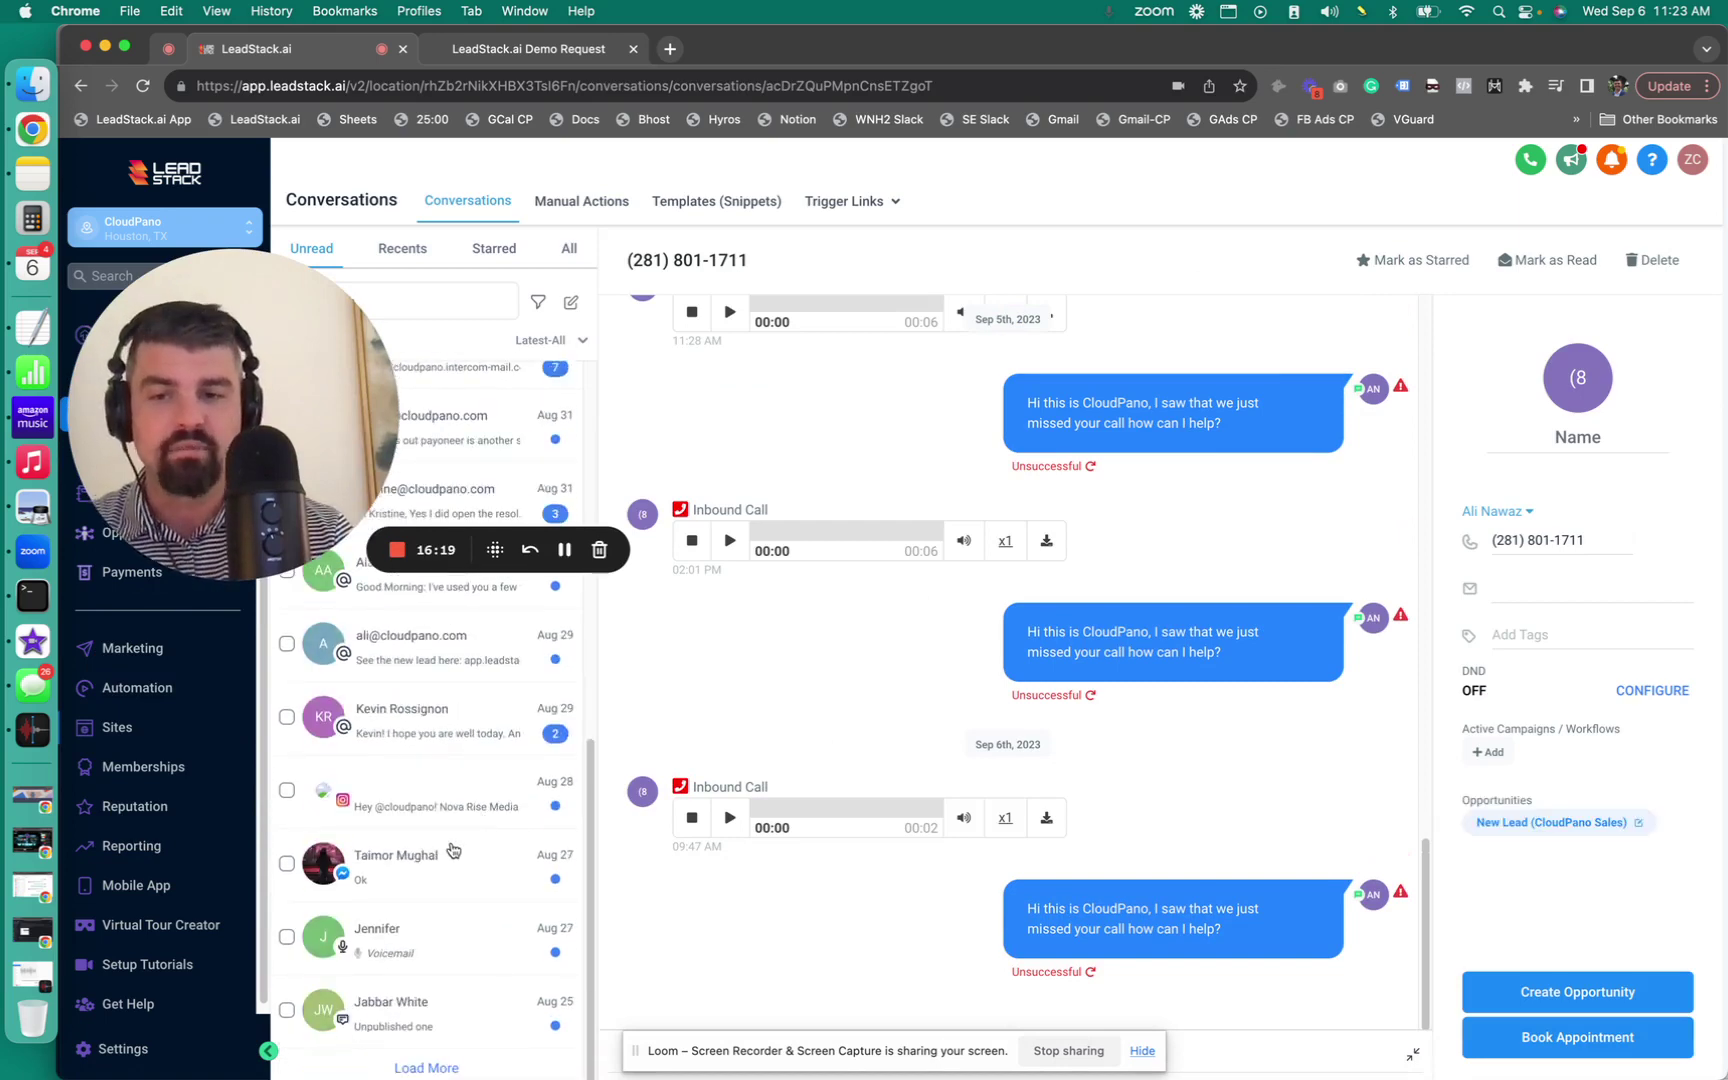
pyautogui.moveTo(300, 470); pyautogui.dragTo(365, 622)
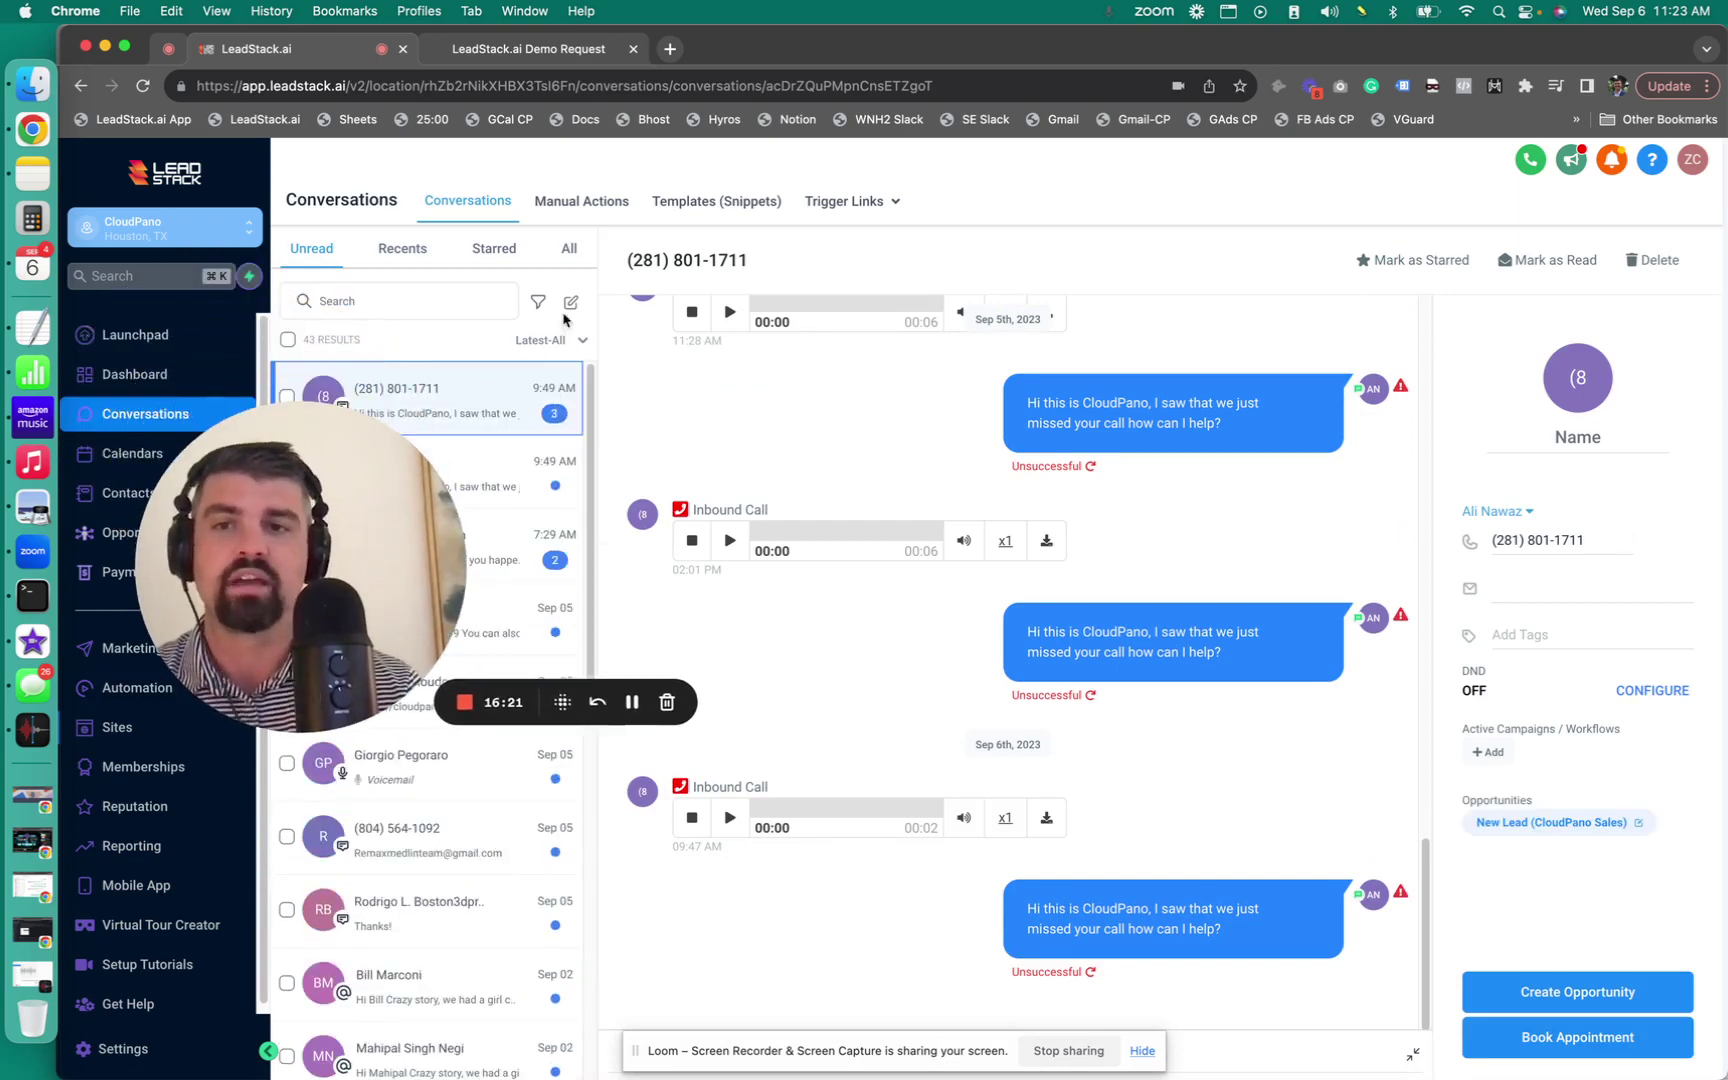
pyautogui.click(569, 252)
pyautogui.moveTo(305, 560); pyautogui.dragTo(298, 842)
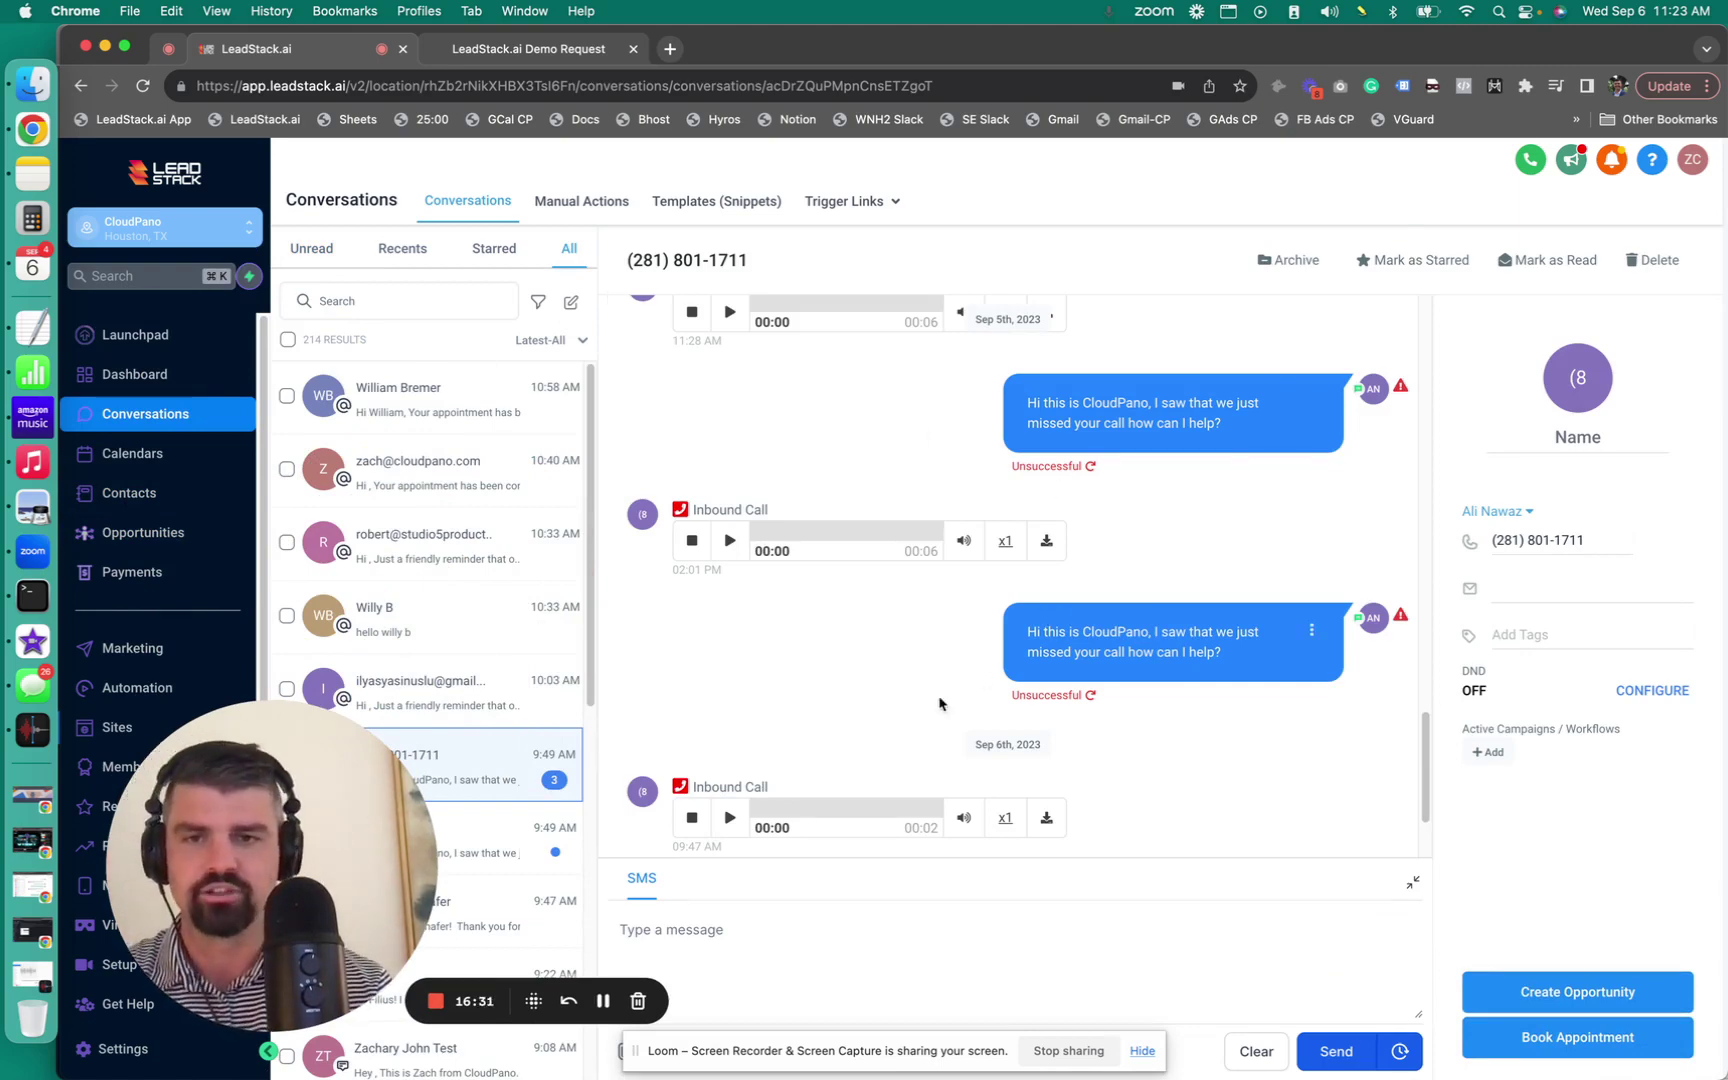
pyautogui.moveTo(180, 822); pyautogui.dragTo(200, 505)
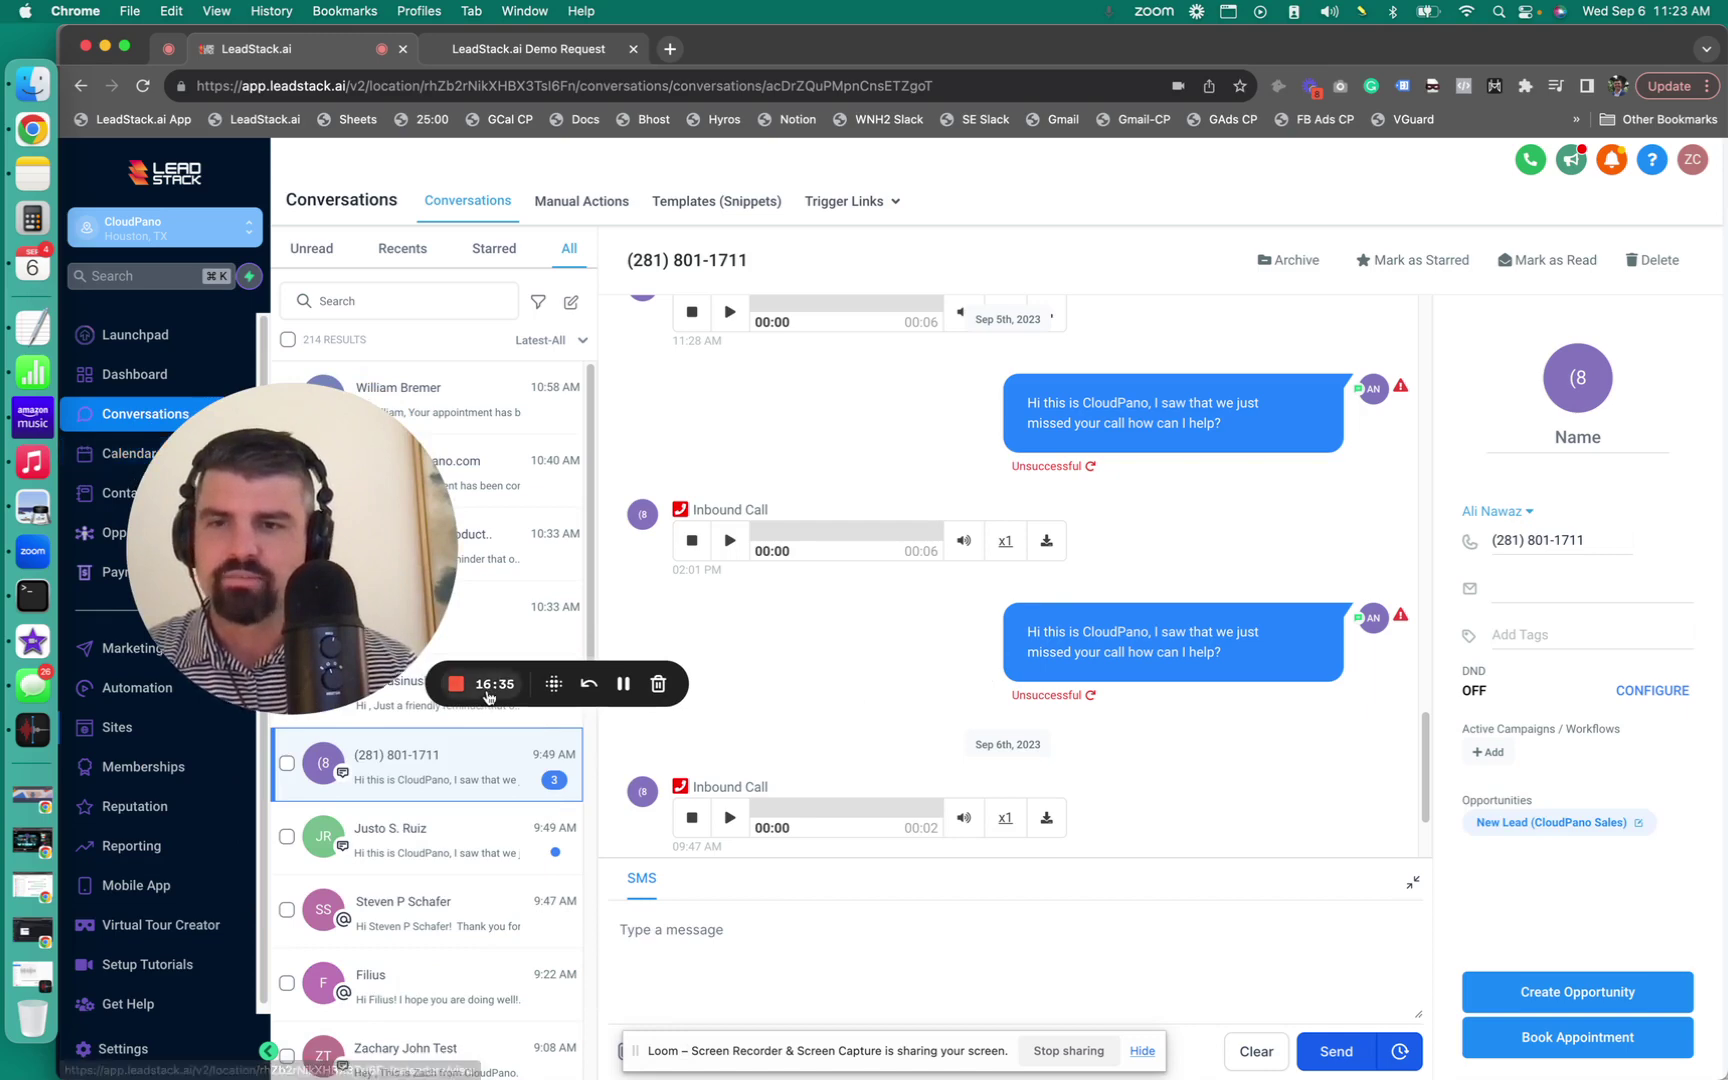